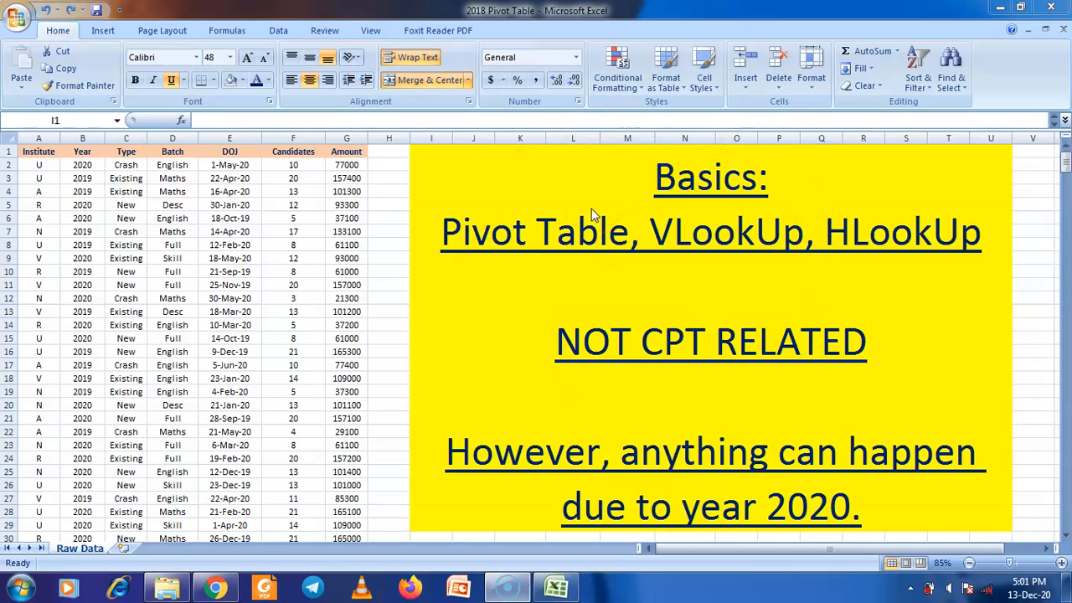
Step: Redo the undone actions that remove the yellow notice and unmerge its cells across I1:U29
click(605, 256)
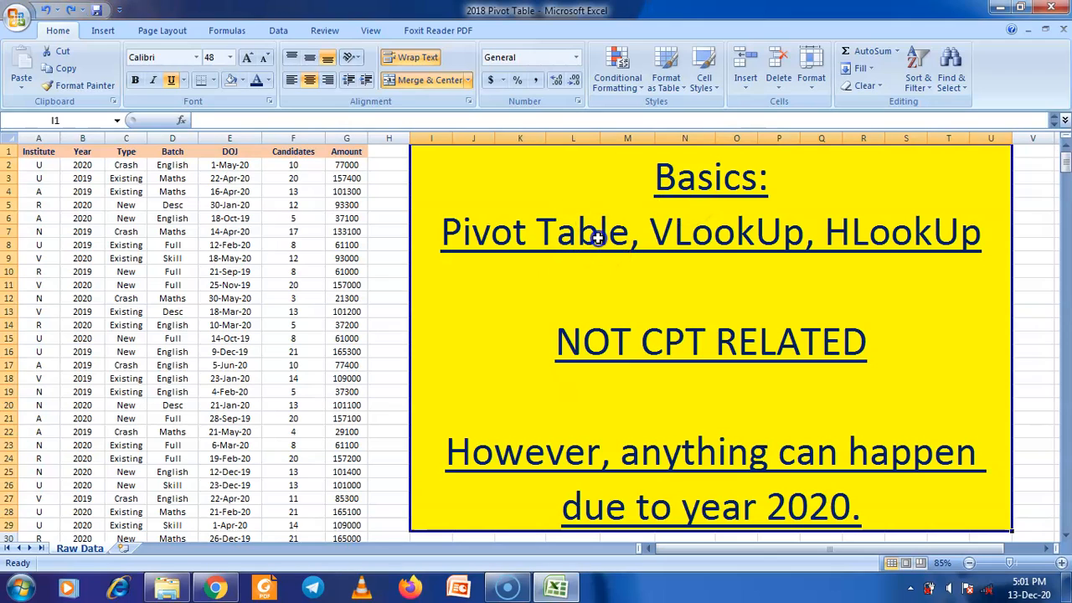
click(72, 13)
click(71, 13)
click(71, 12)
click(72, 12)
click(72, 13)
click(72, 12)
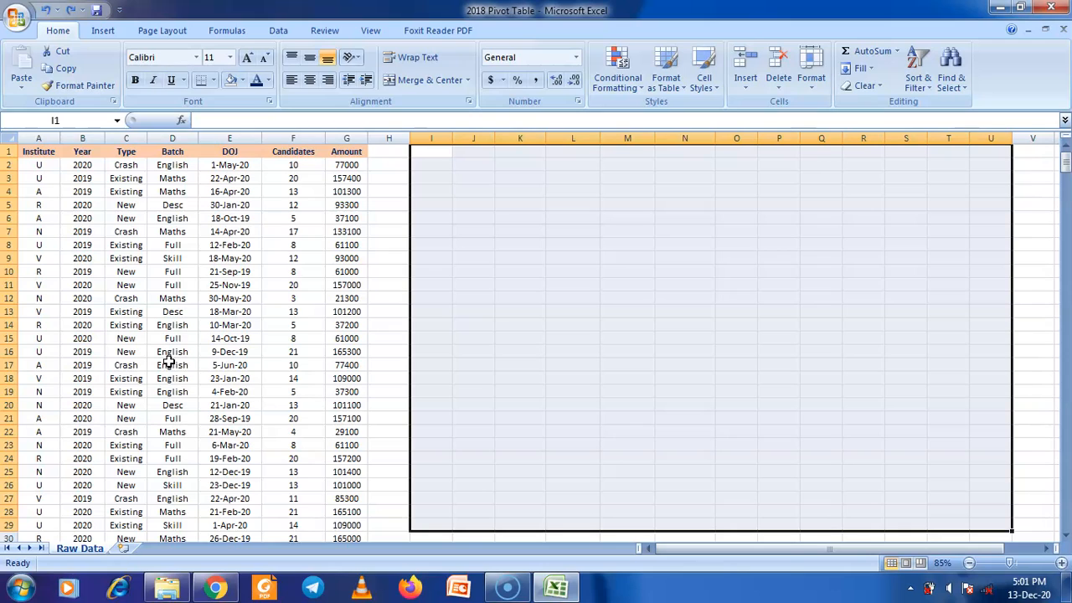
click(919, 354)
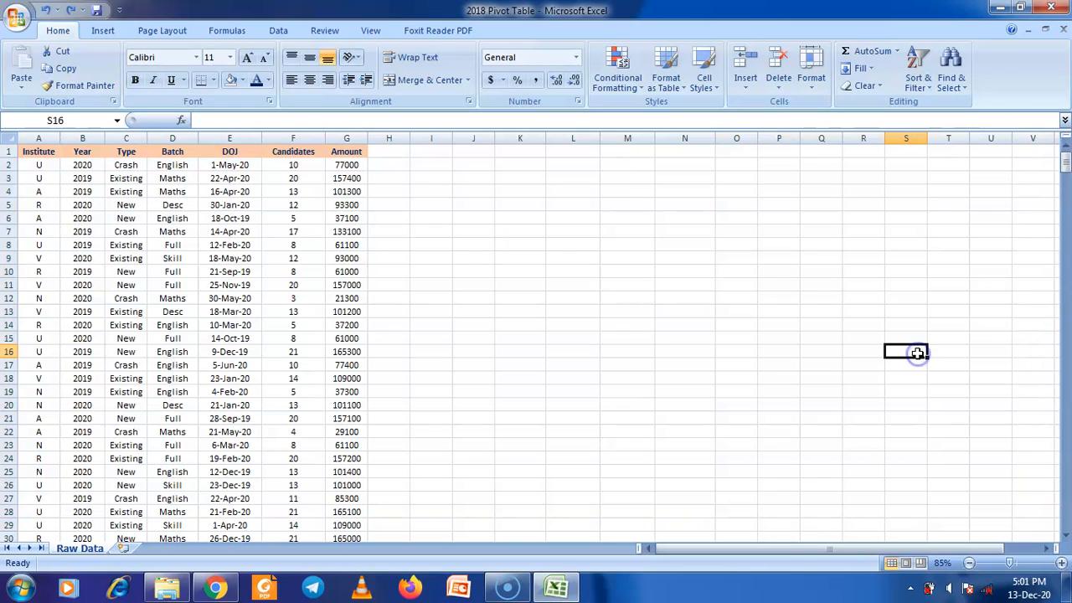
Step: Redo the shortcut notes in K5:M5 and K7:L7, and correct the misspelled note in L7 to Home
click(70, 10)
click(69, 10)
click(71, 10)
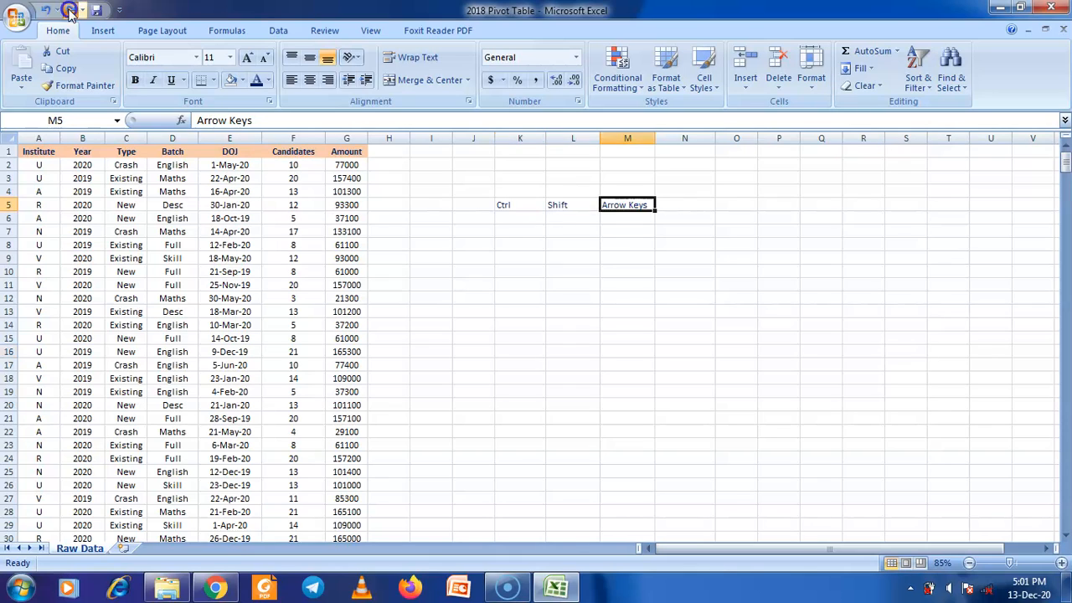
click(71, 10)
click(70, 10)
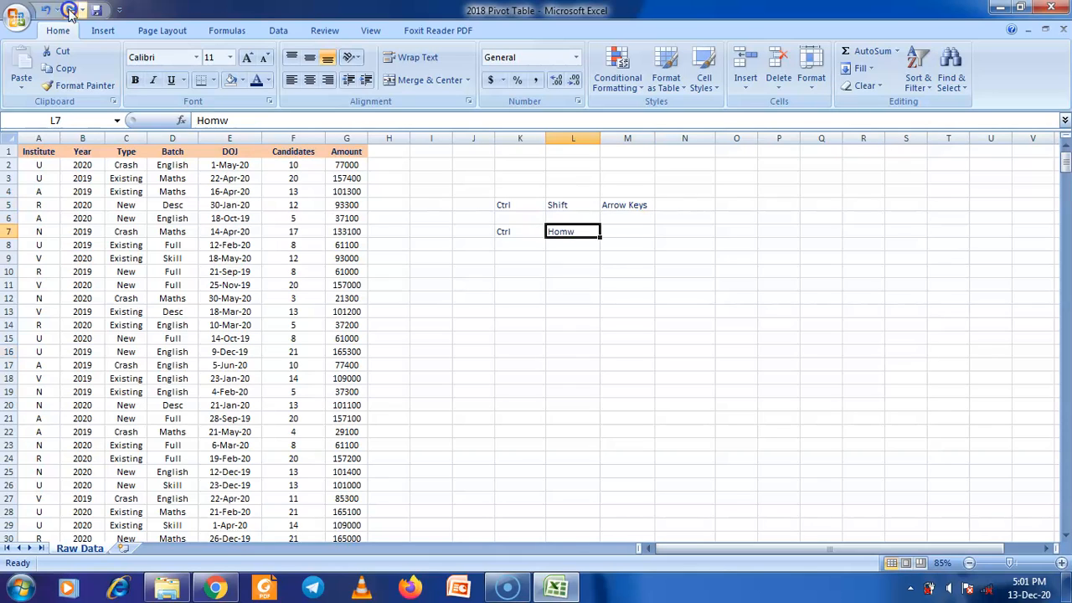
double_click(589, 231)
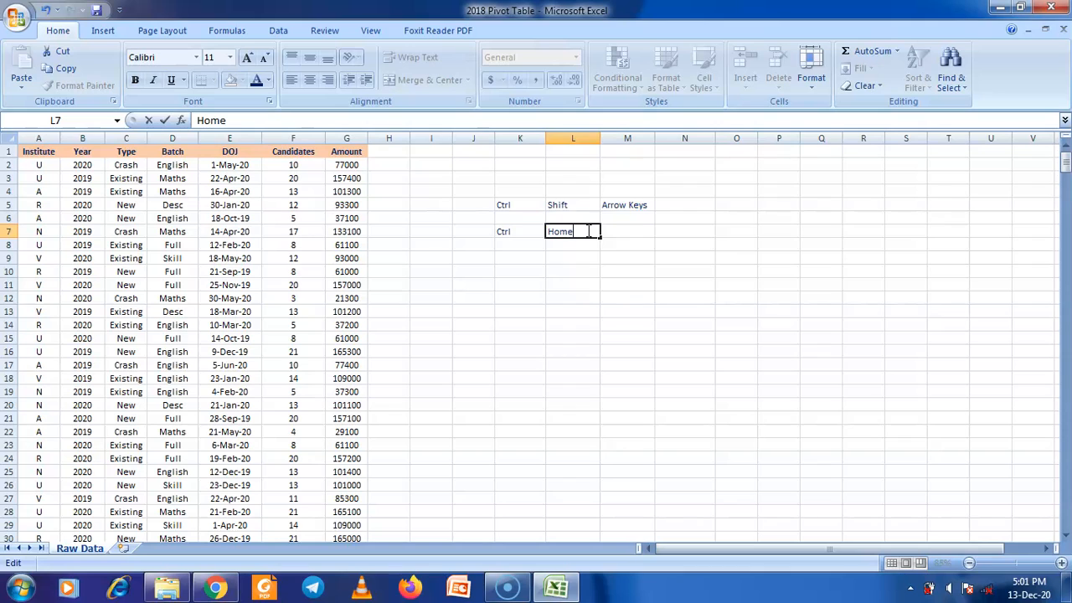
click(872, 418)
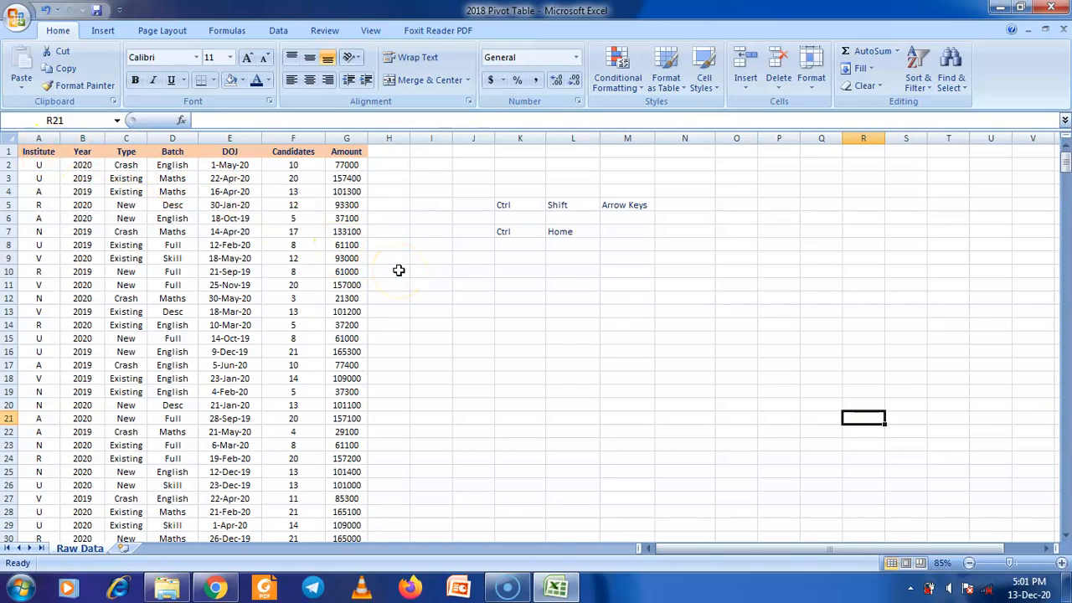
Step: Jump to cell A1 and add the notes "1st Cell" in N7 and "Table" in N5
key(ctrl+Home)
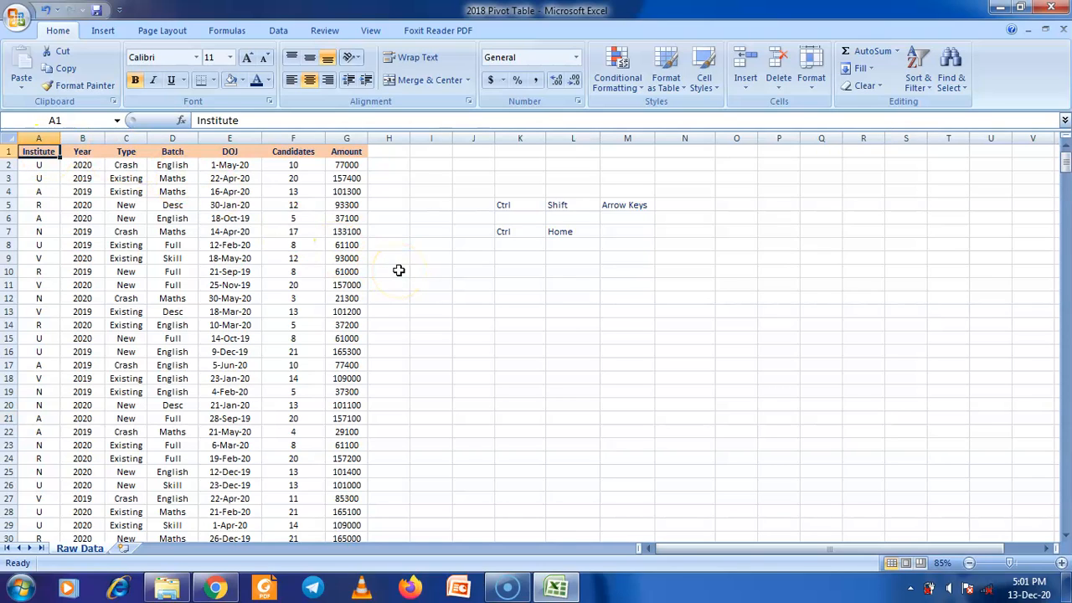
click(676, 232)
text(1st Cell)
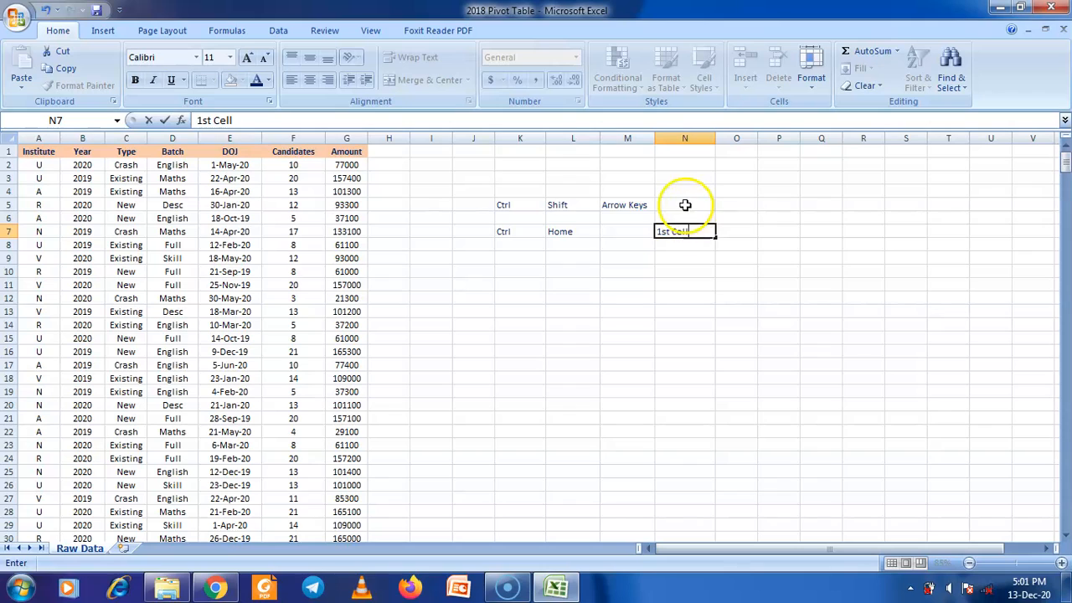
click(676, 205)
text(Table)
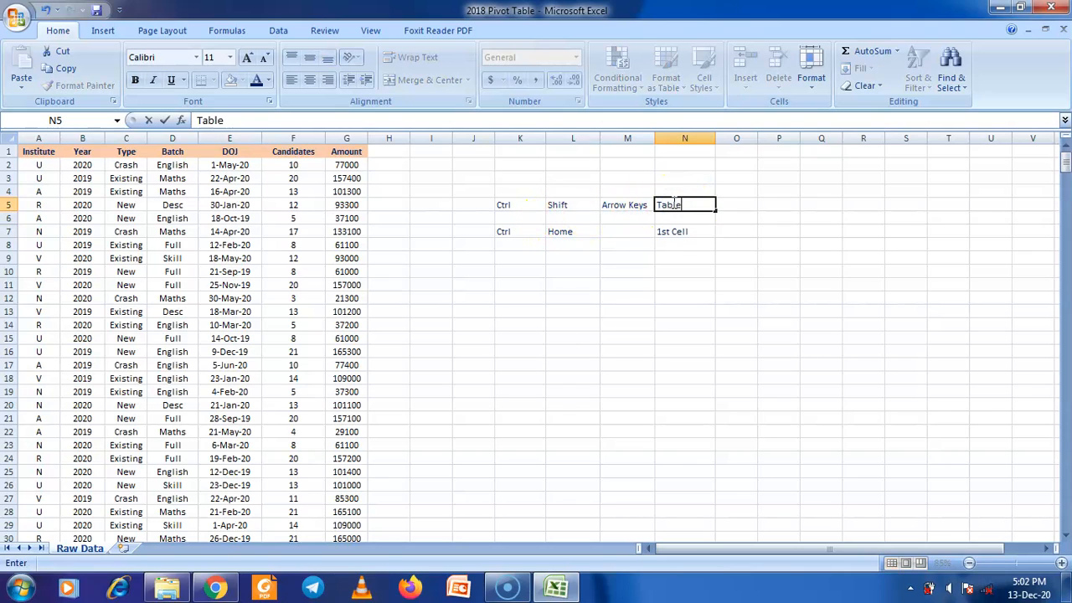
click(746, 274)
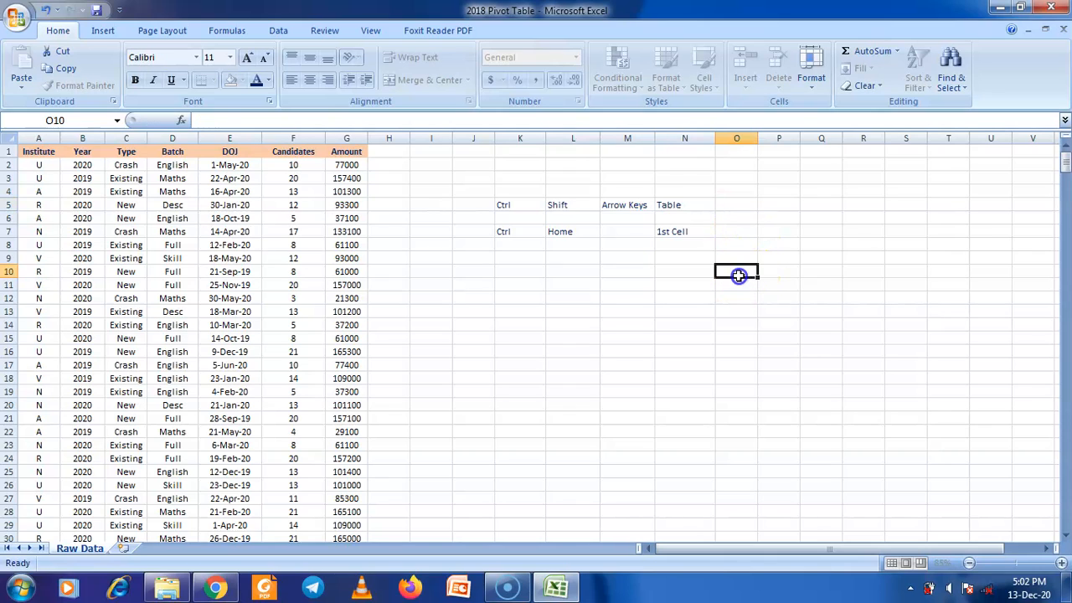
Step: Select the whole data table A1:G501, extending from the Institute header across and down
click(39, 155)
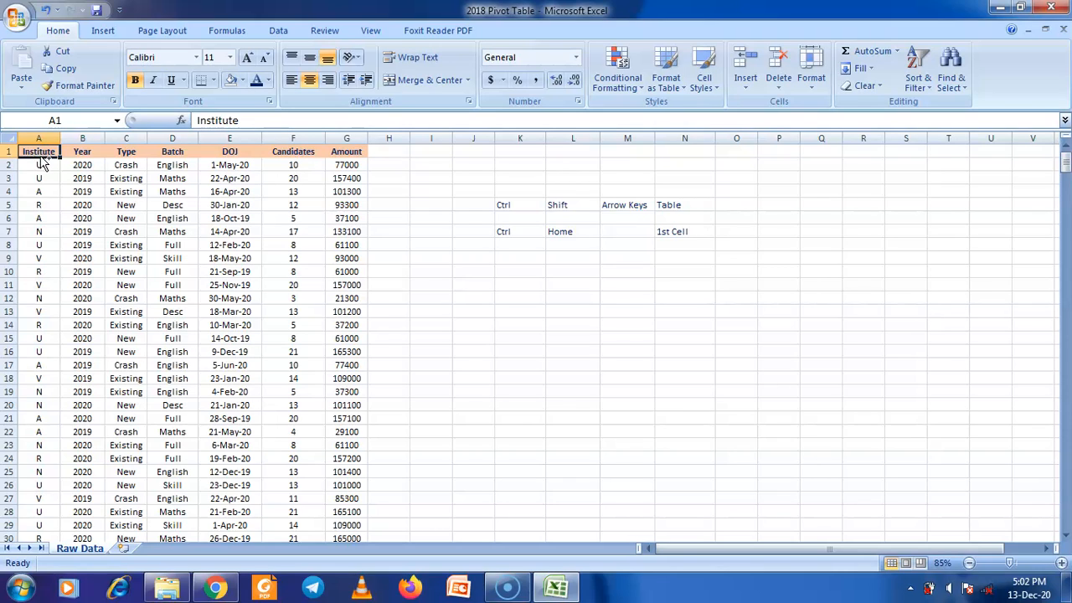
key(ctrl+shift+Right)
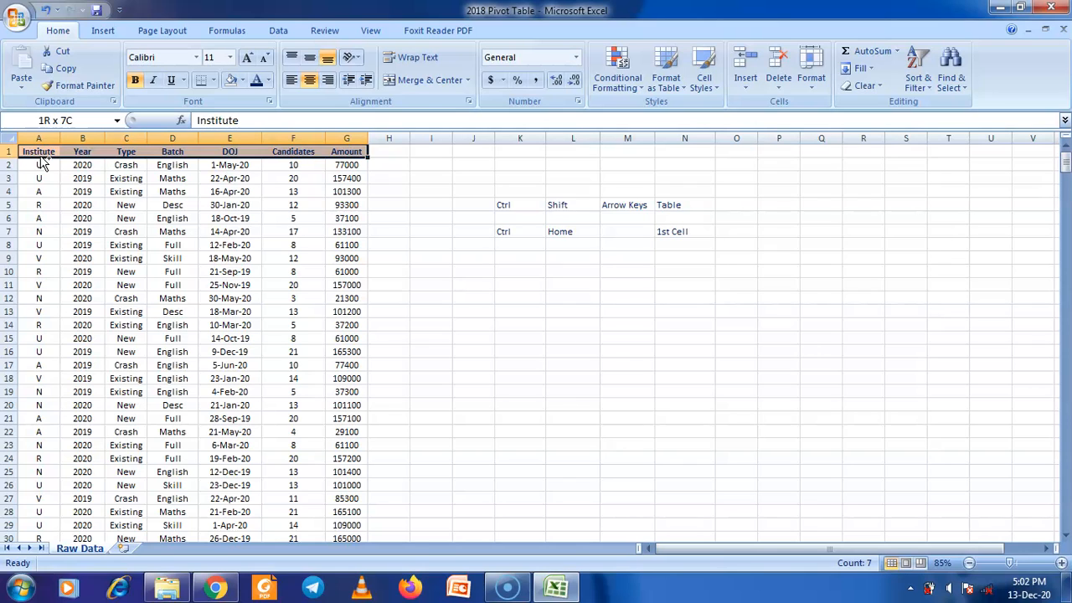
key(ctrl+shift+Down)
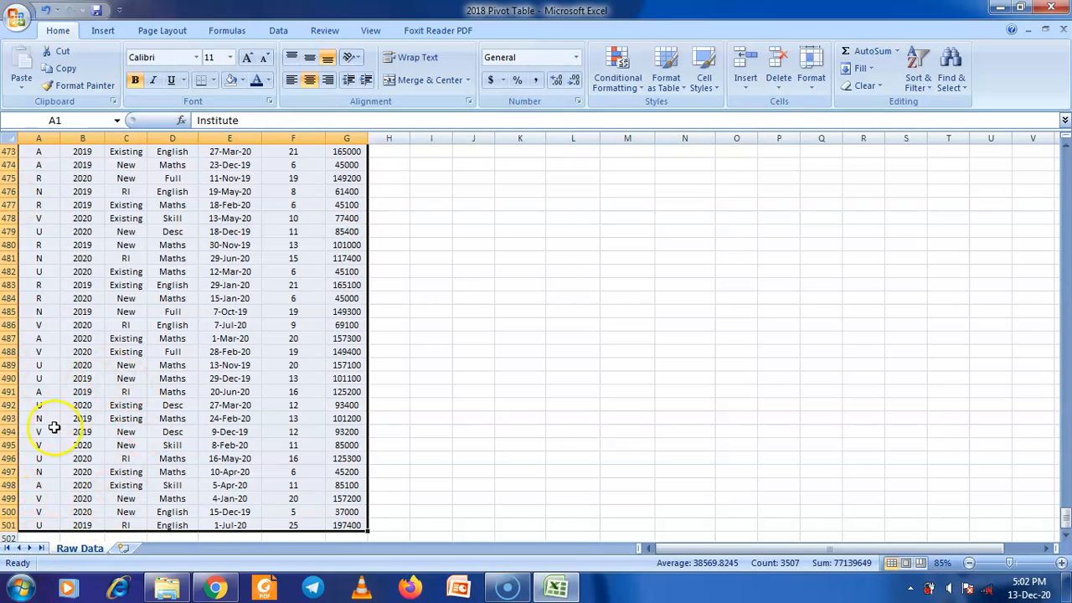
drag(1064, 515, 1066, 157)
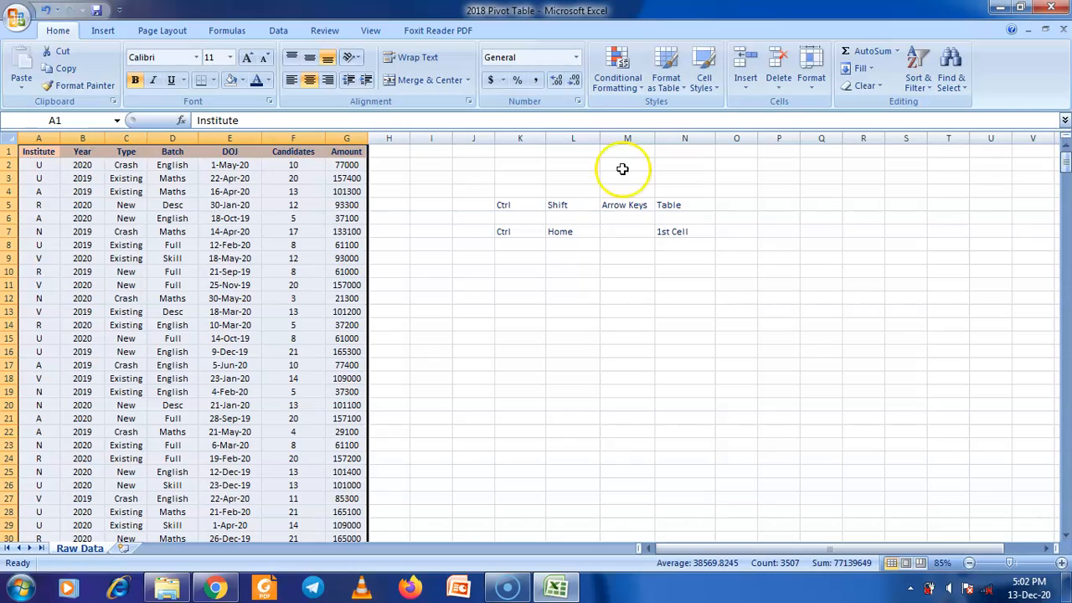
Step: Examine the raw data's column headers and records, including Institute, Year, Type, Batch and Candidates
click(39, 152)
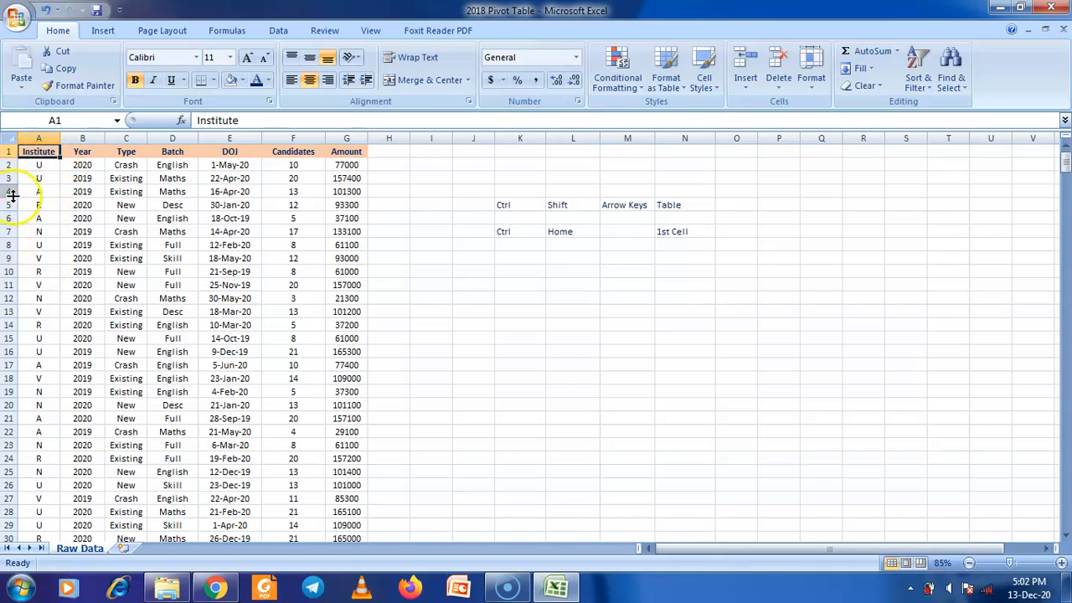
click(81, 153)
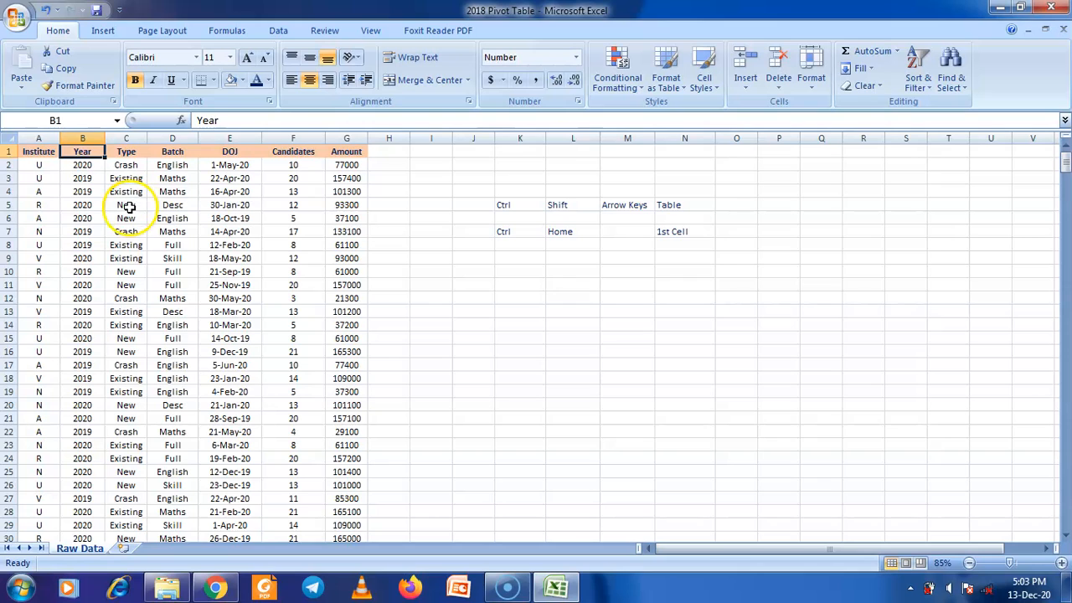
scroll(125, 452, down, 11)
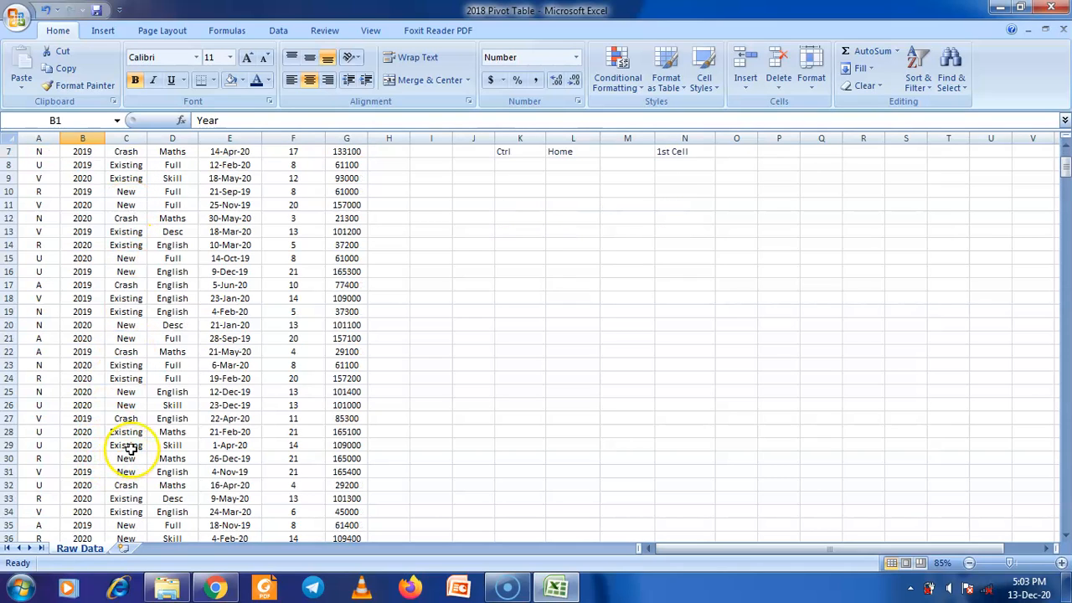
scroll(129, 450, down, 13)
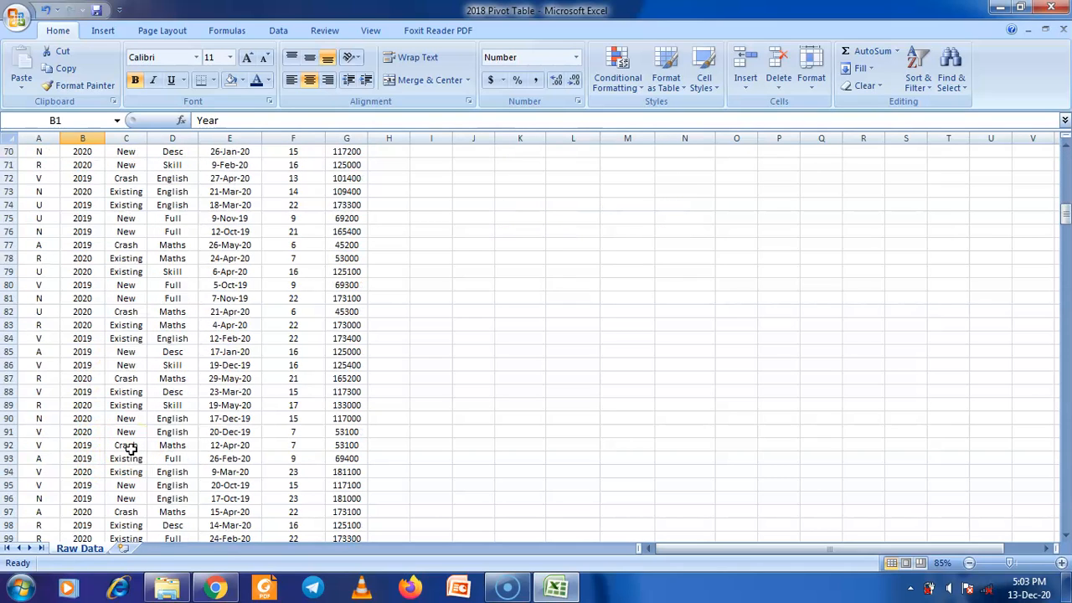
scroll(130, 450, up, 20)
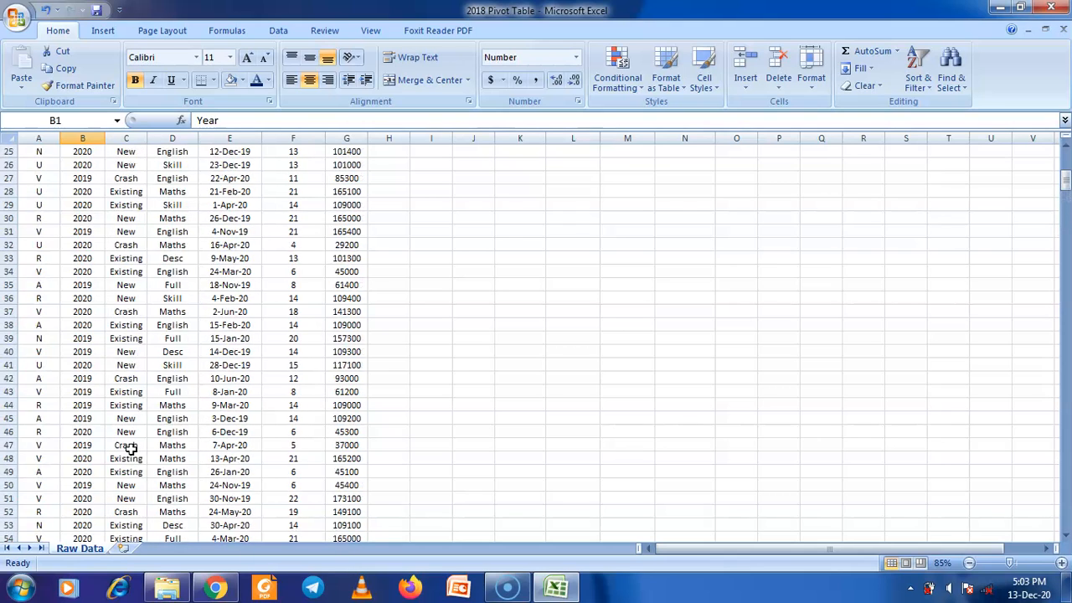
click(172, 150)
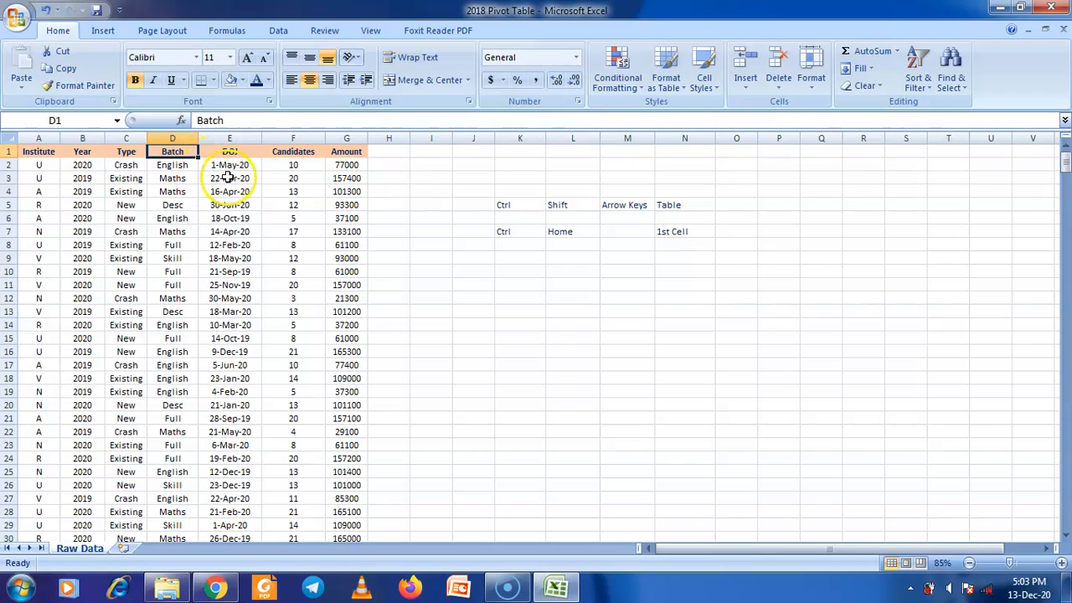
click(289, 166)
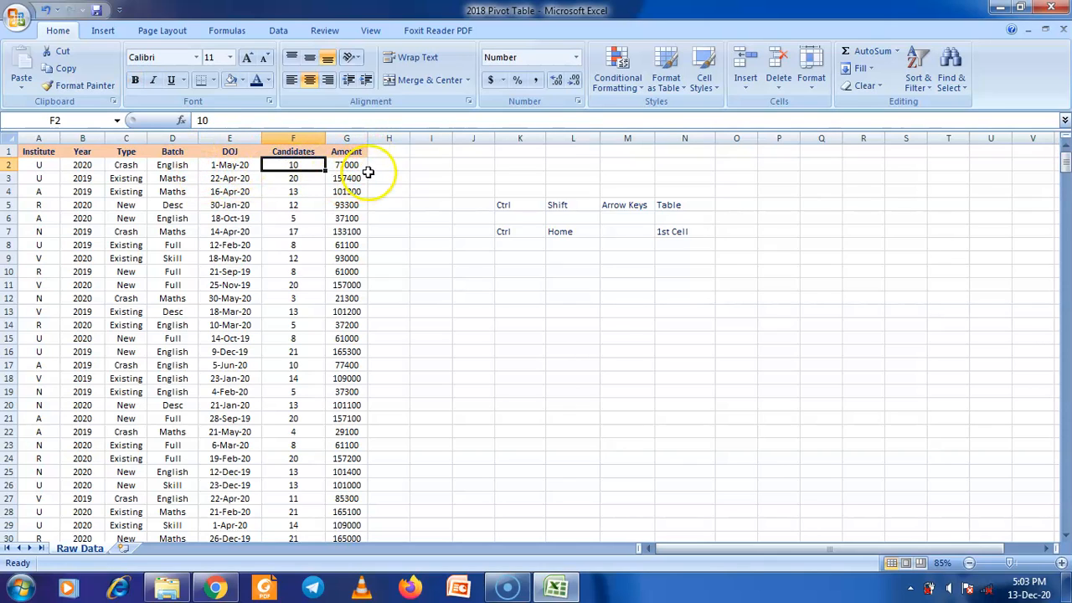
click(33, 167)
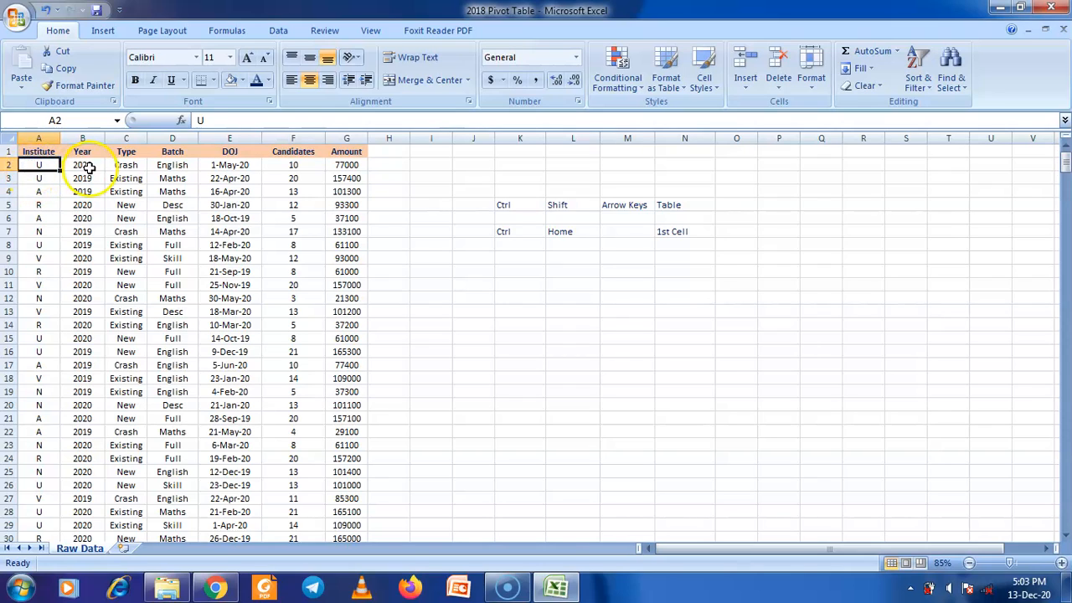
click(85, 167)
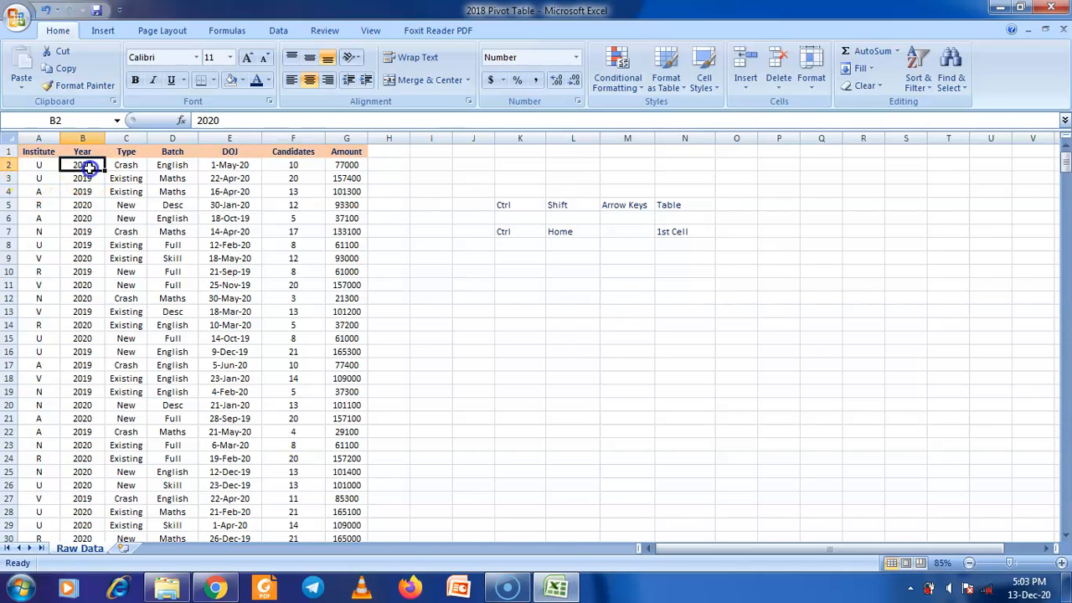
click(168, 166)
click(125, 168)
Step: Rename the column header in C1 to Course and check the first record's remaining fields
click(127, 152)
text(Course)
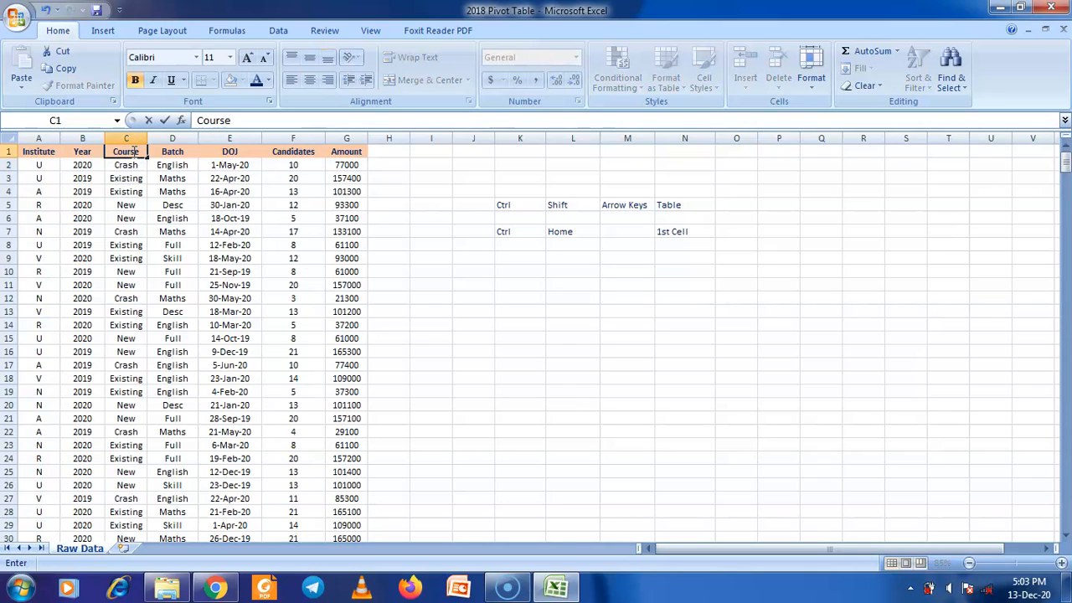
click(171, 165)
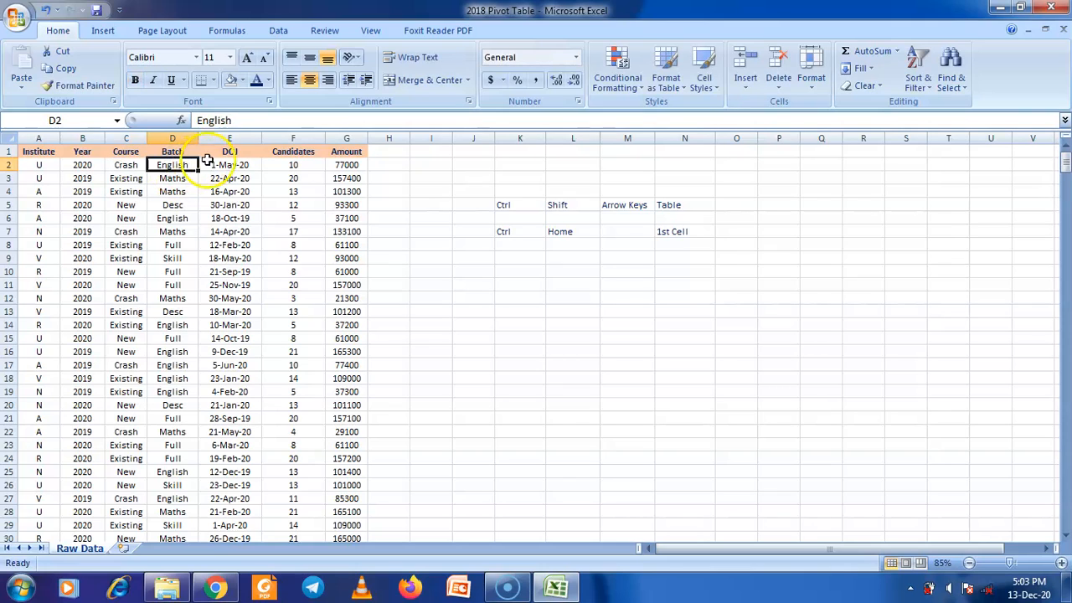
click(228, 165)
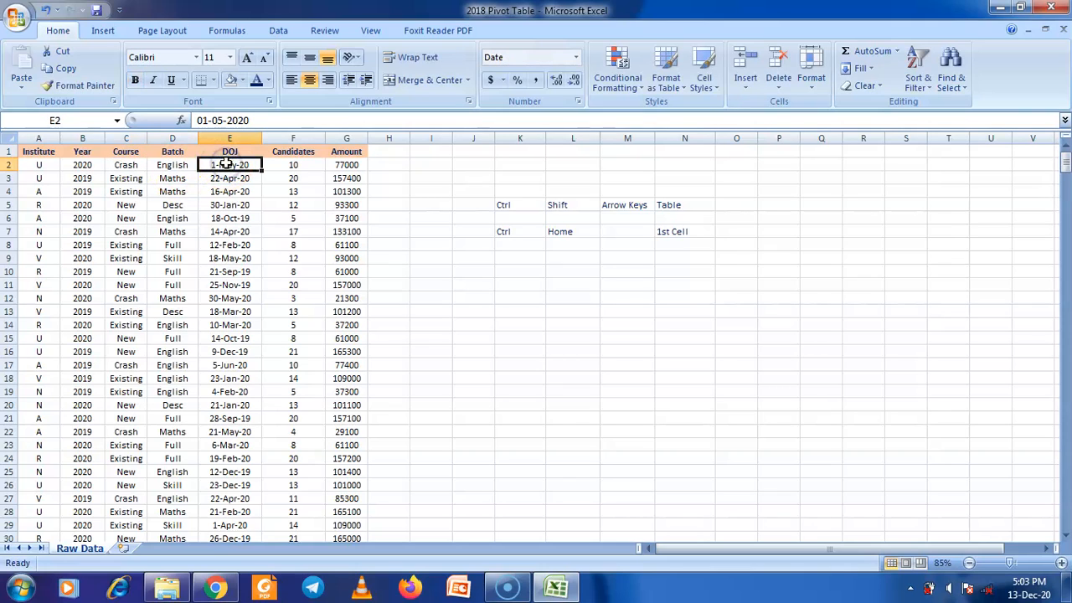
click(292, 167)
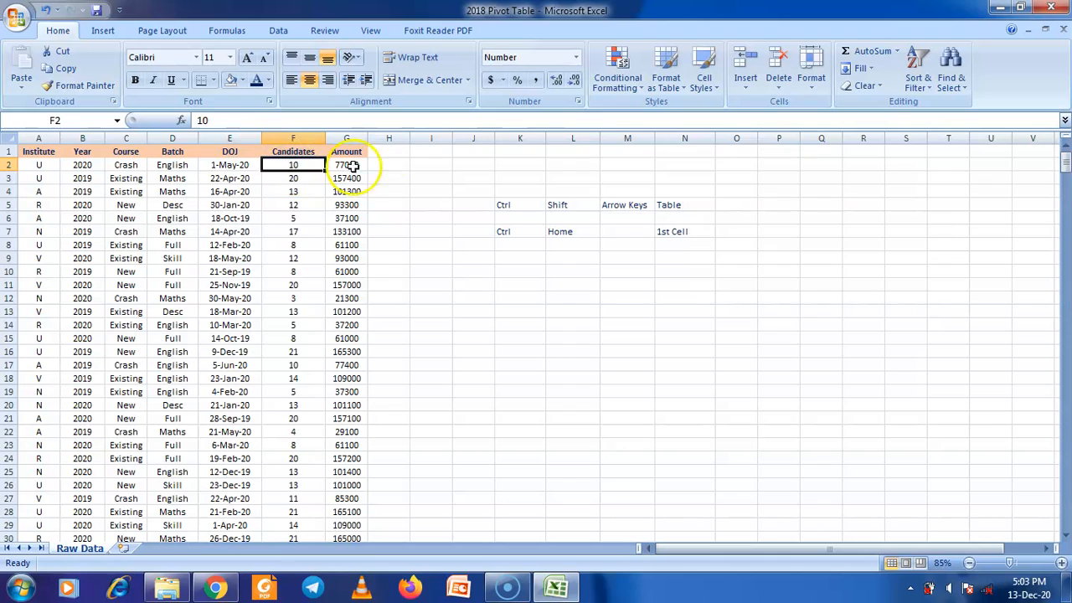
click(352, 166)
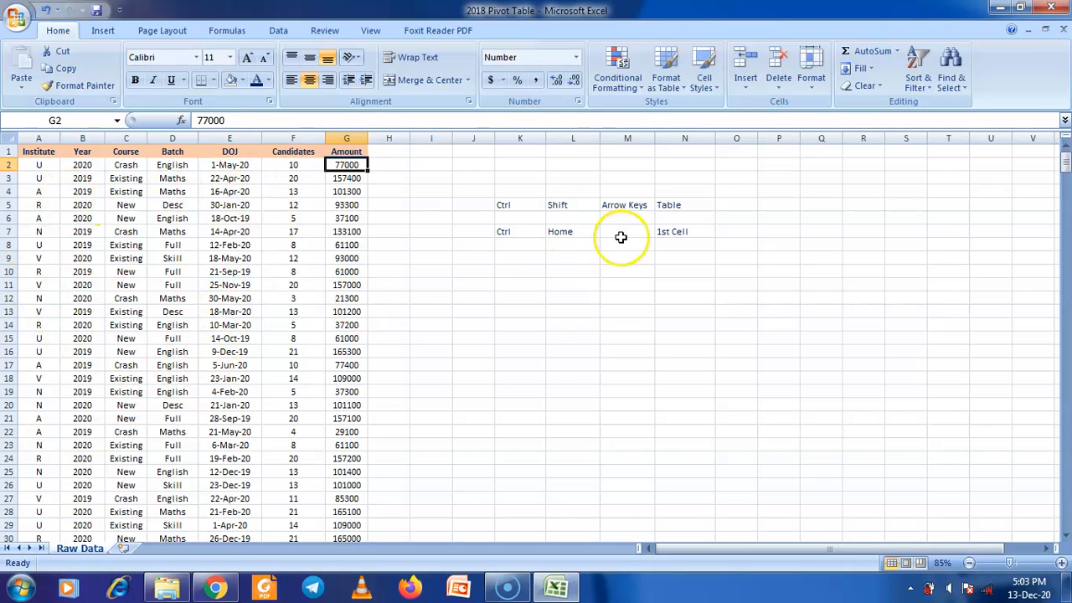
Step: Delete the shortcut notes in K5:N7
drag(528, 206, 689, 234)
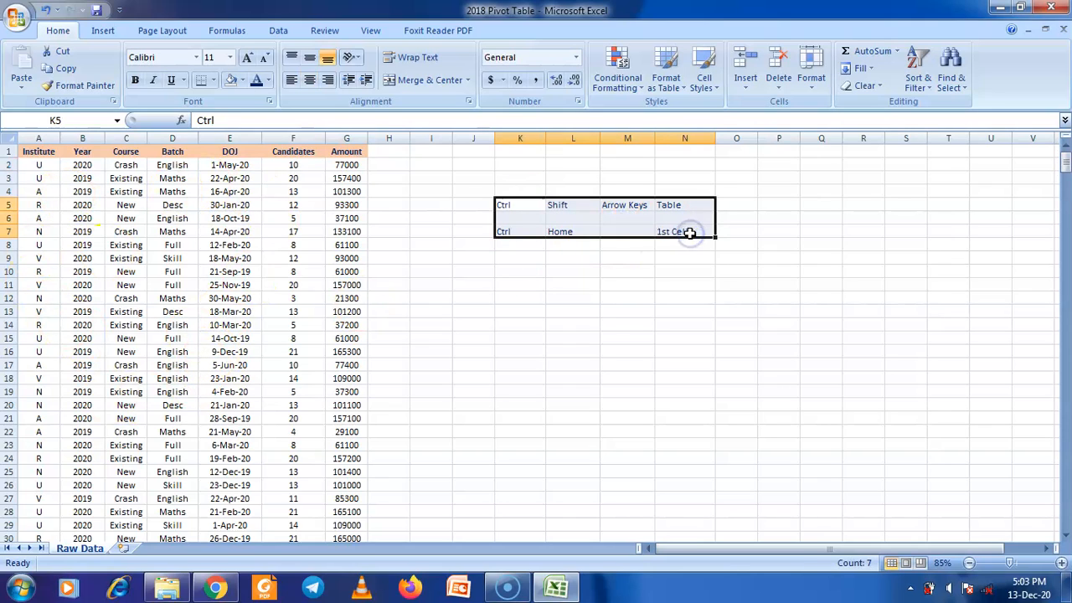
key(Delete)
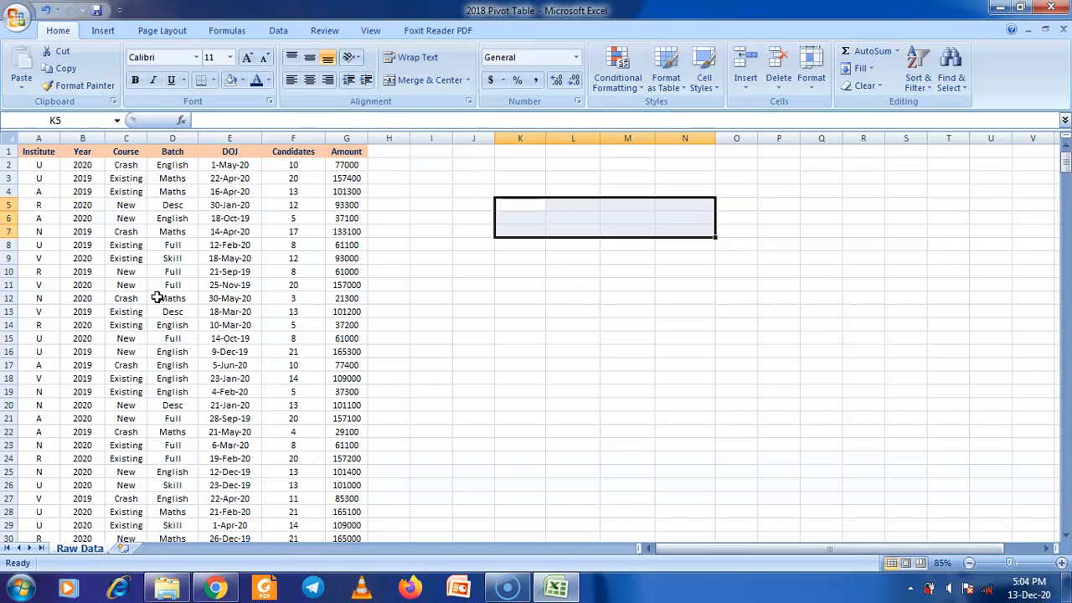
Step: Start a PivotTable at cell I4 and set its source range to A1:G501 on the Raw Data sheet
click(436, 178)
click(436, 191)
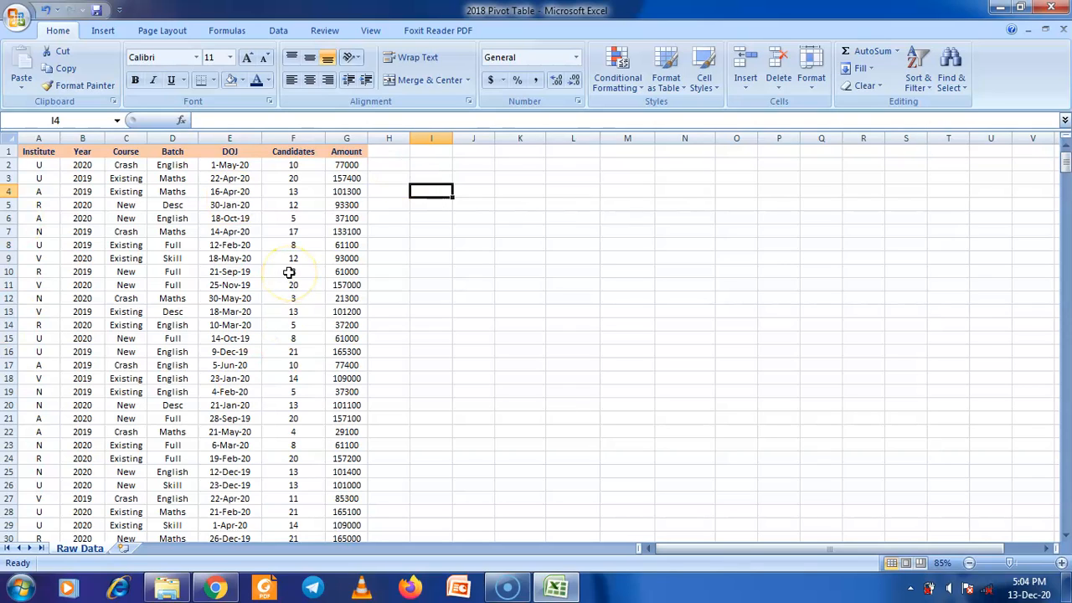
click(103, 31)
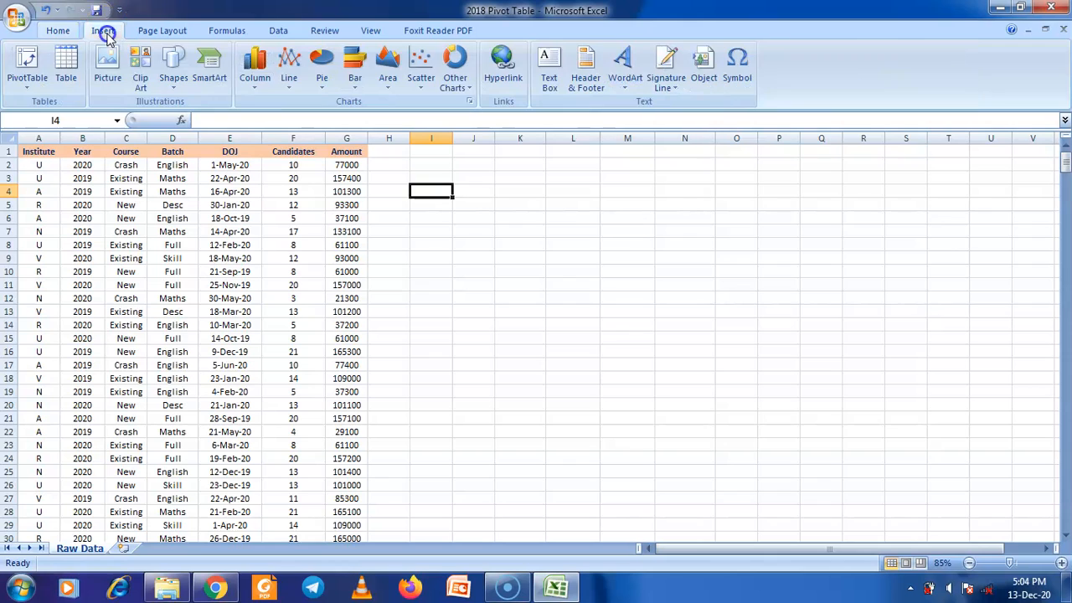
click(27, 67)
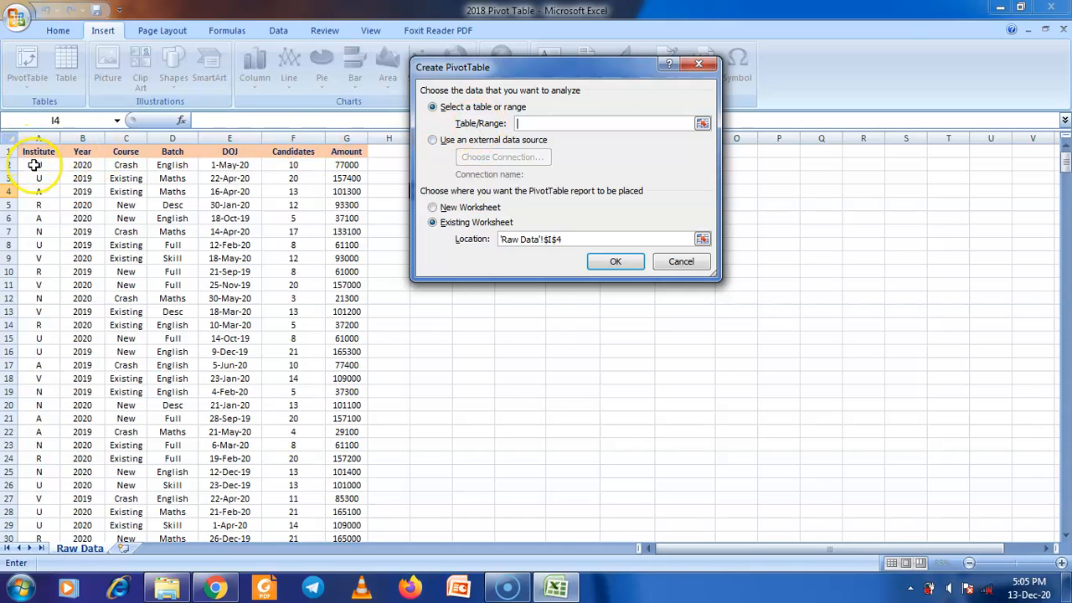
mouse_move(33, 165)
mouse_down()
mouse_move(114, 210)
mouse_move(78, 176)
mouse_move(29, 159)
mouse_up()
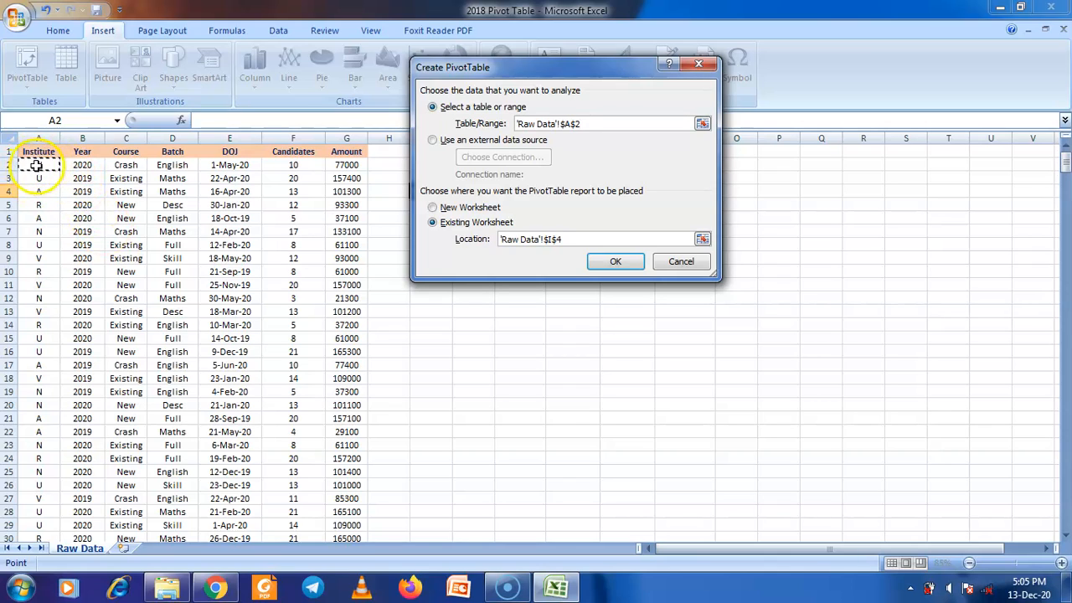
click(43, 174)
click(44, 162)
click(47, 152)
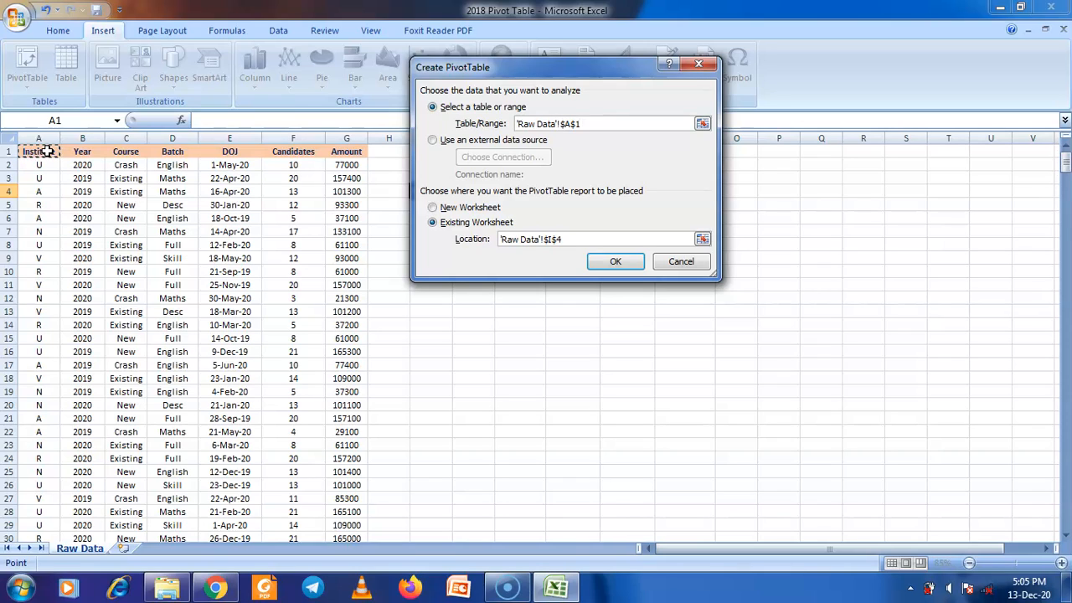
key(ctrl+shift+Right)
key(ctrl+shift+Down)
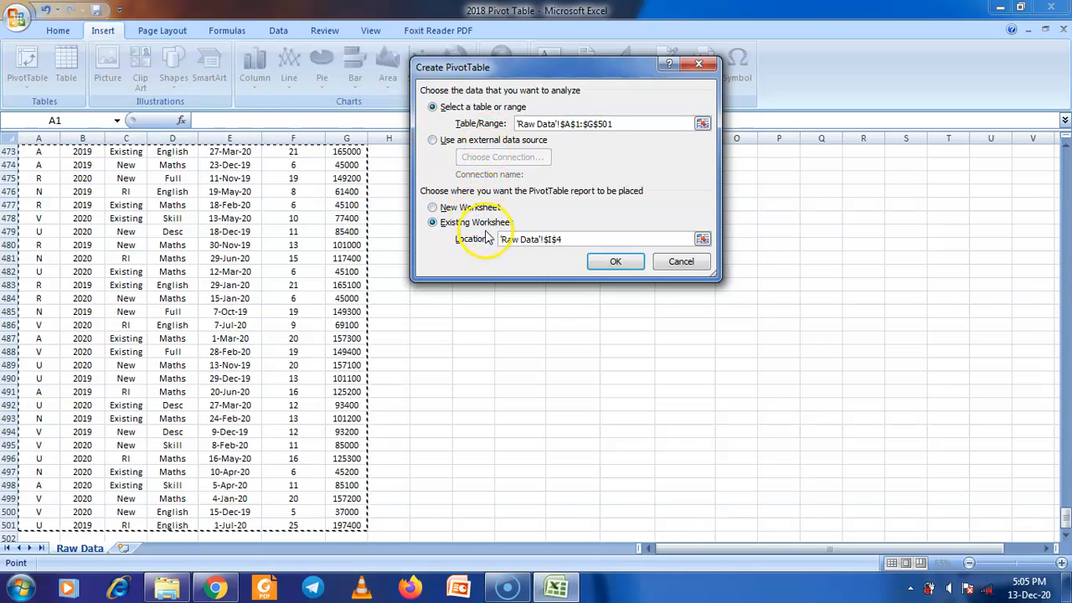
Step: Create the empty PivotTable on the existing worksheet at Raw Data cell I4
drag(533, 74, 666, 92)
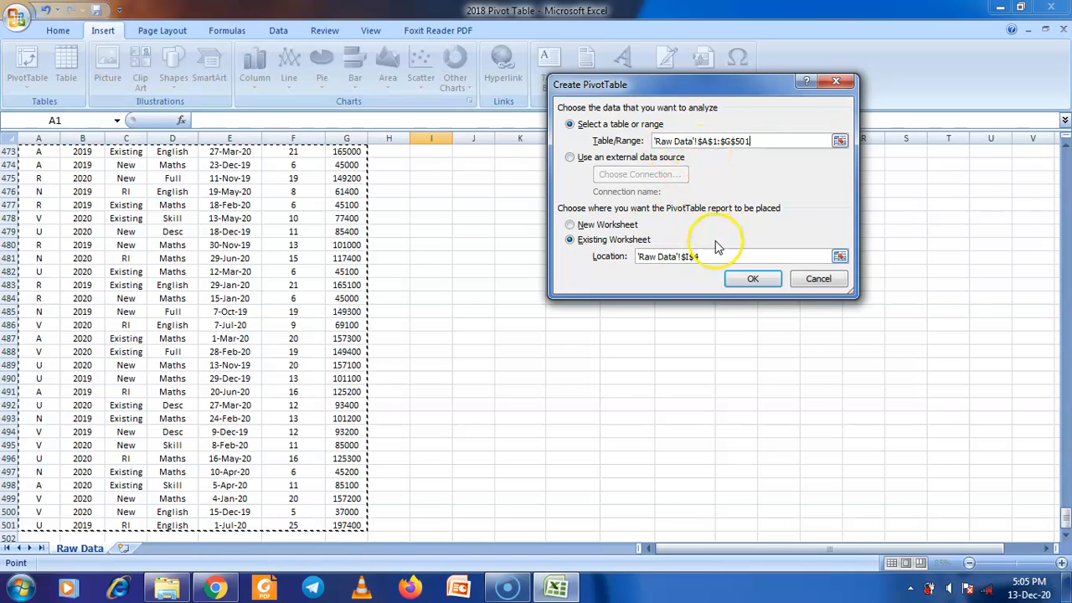
click(738, 281)
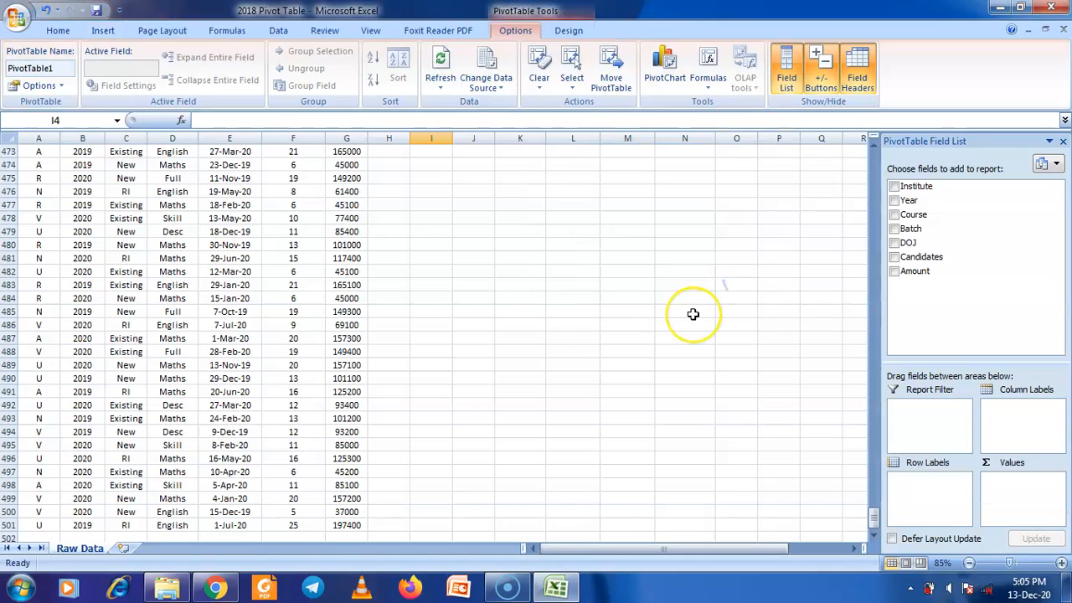
scroll(692, 314, up, 13)
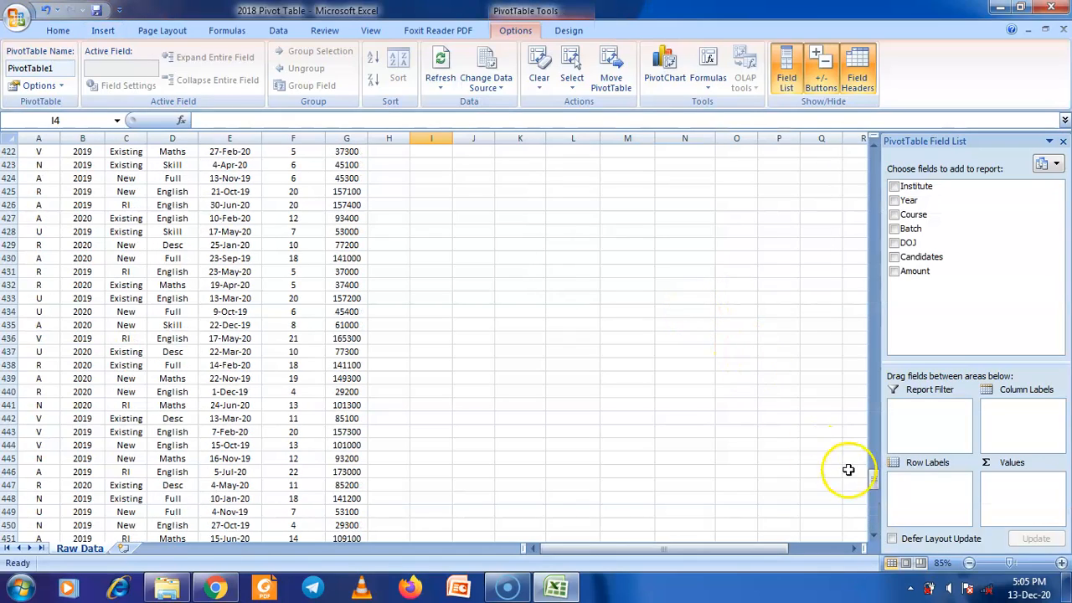
drag(874, 490, 873, 158)
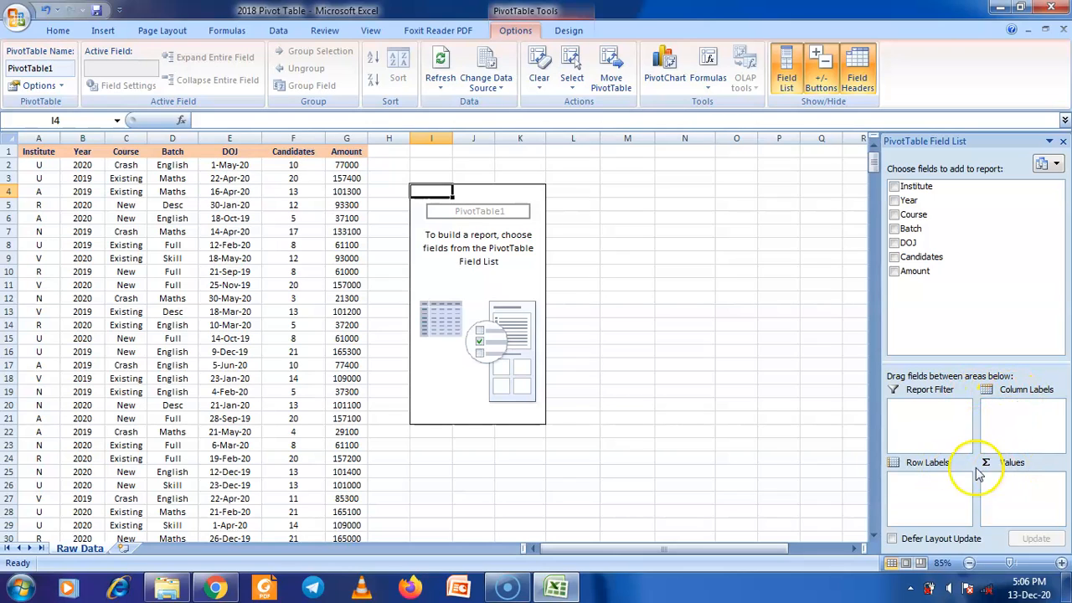
Step: Examine how the source data is laid out by highlighting individual rows 2 to 5 and the Institute, Year and Course columns
click(8, 167)
click(8, 178)
click(9, 192)
click(9, 205)
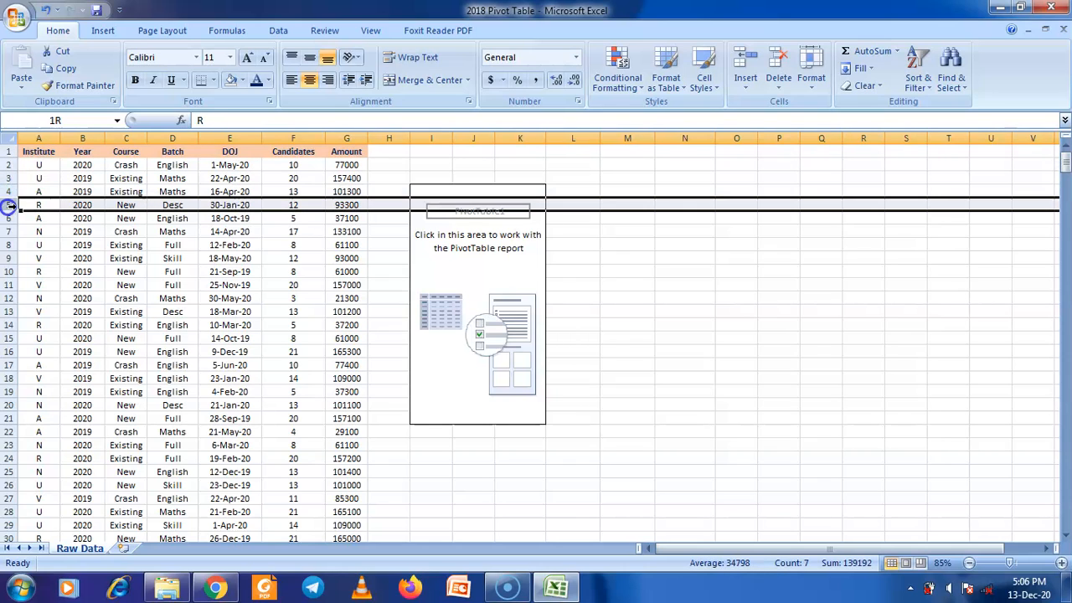
click(46, 138)
click(81, 139)
click(125, 138)
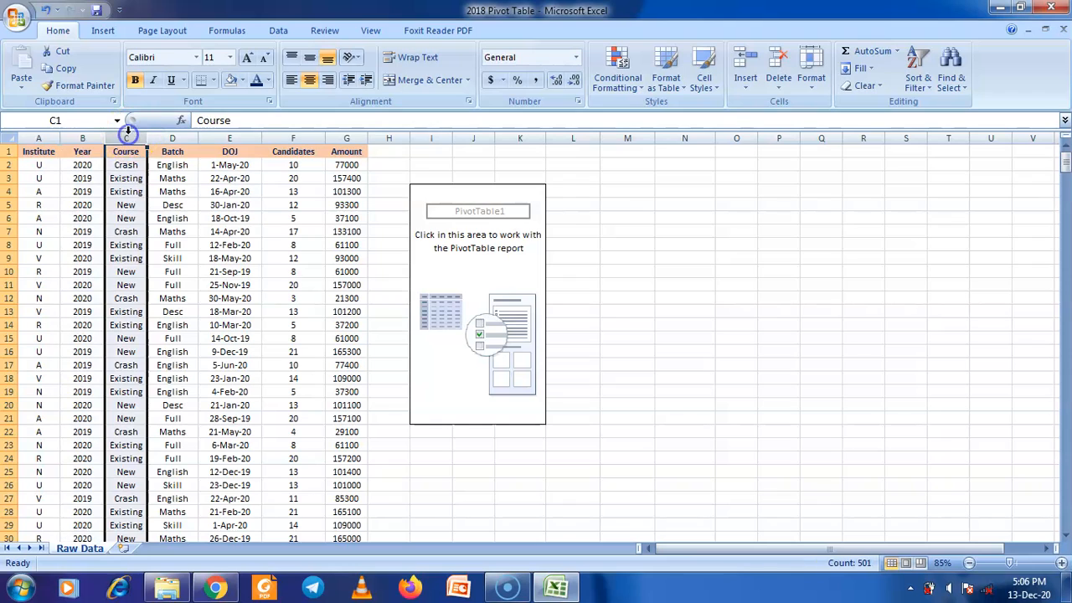
click(10, 165)
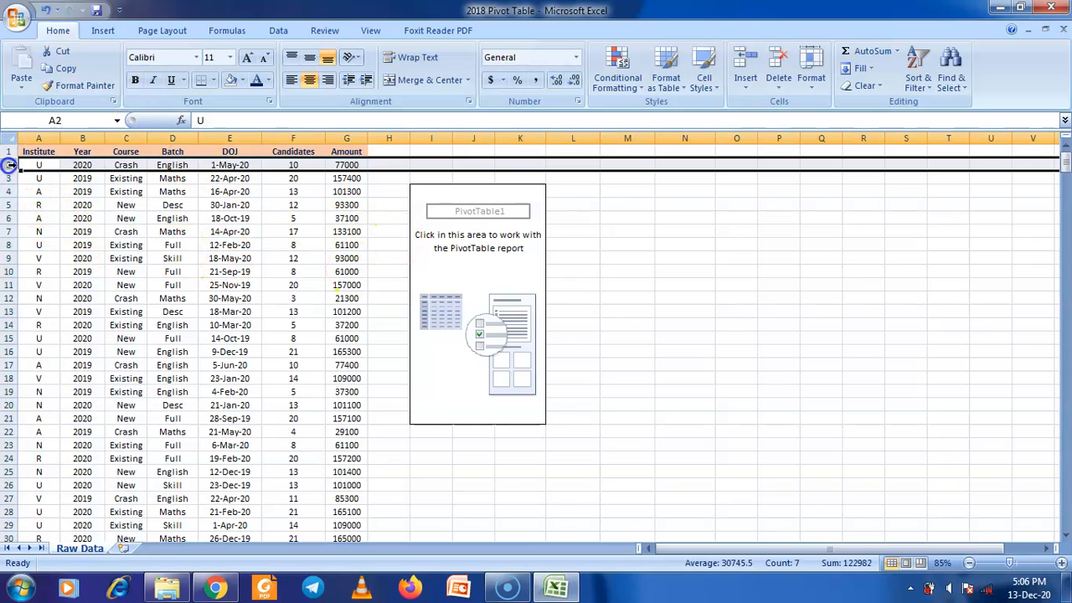
click(82, 136)
Step: Put Institute in the PivotTable's row labels and Amount in its values to get the sum per institute
click(474, 205)
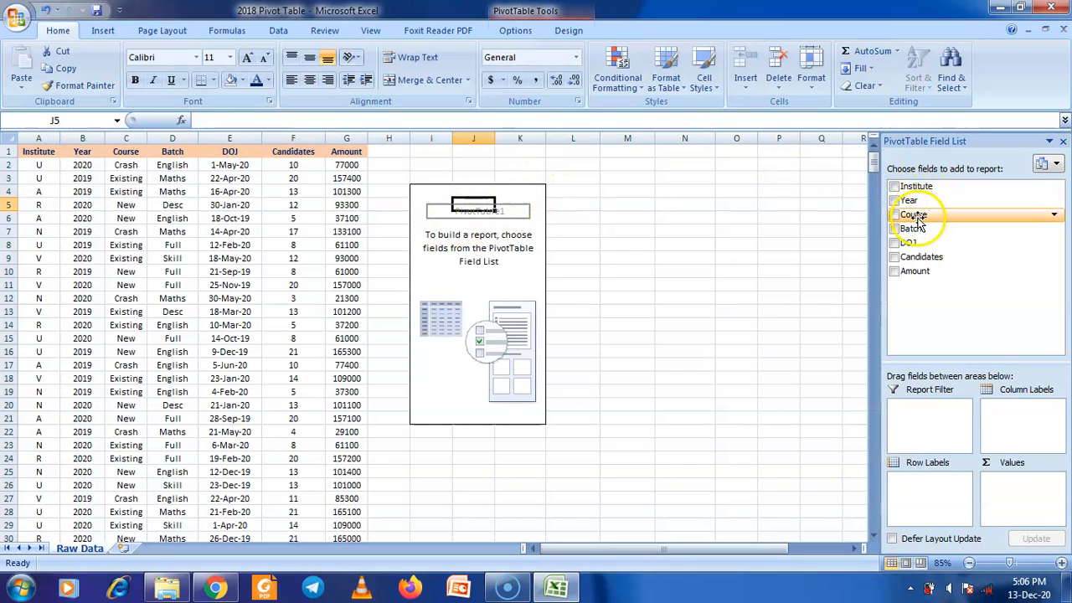
drag(921, 186, 932, 493)
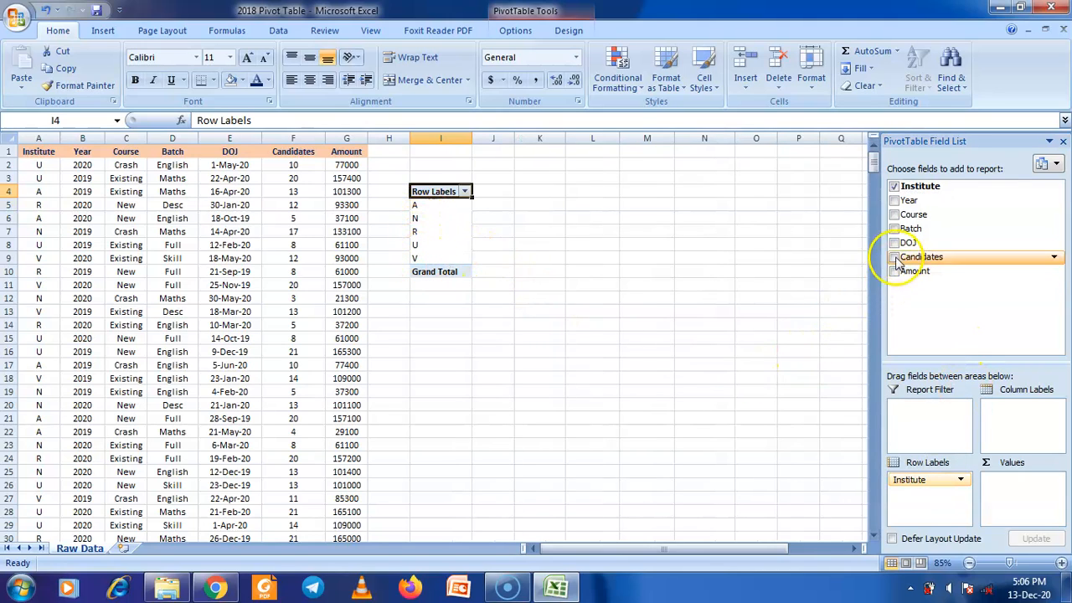
drag(922, 277, 1010, 481)
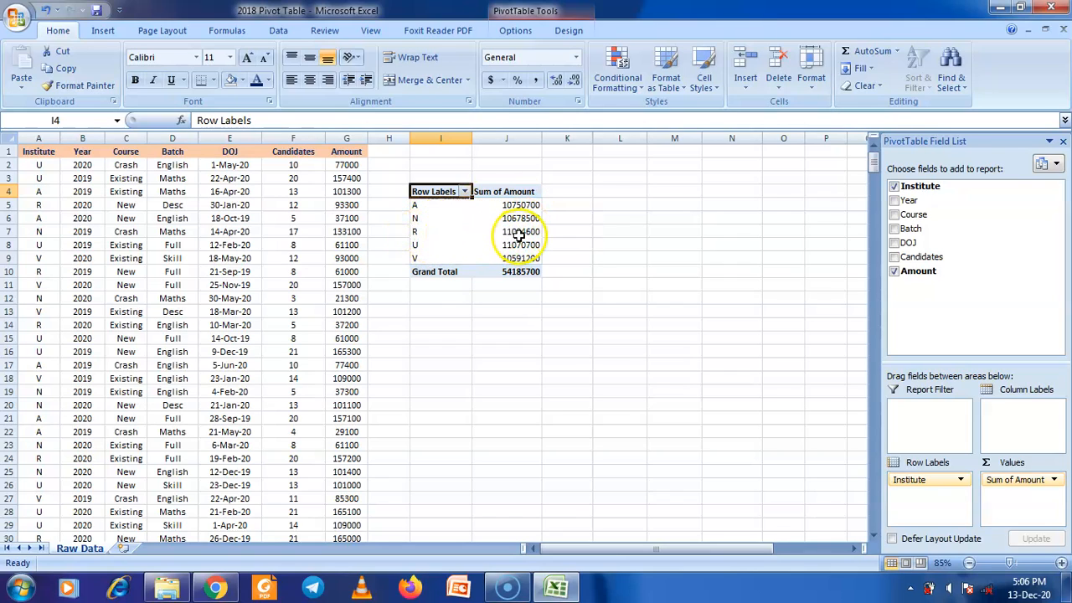
mouse_move(519, 235)
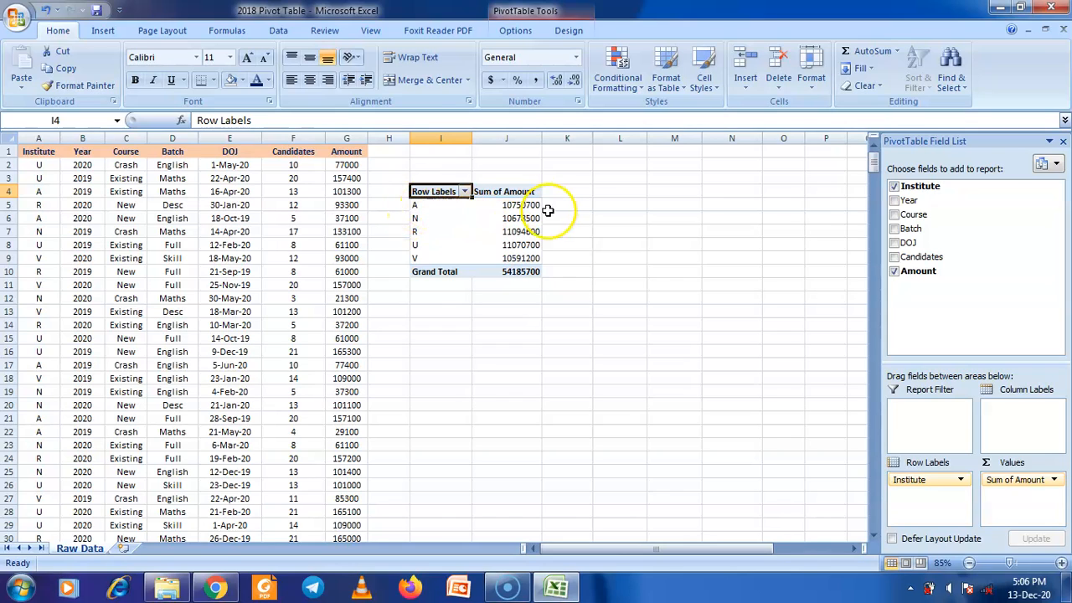
mouse_move(532, 204)
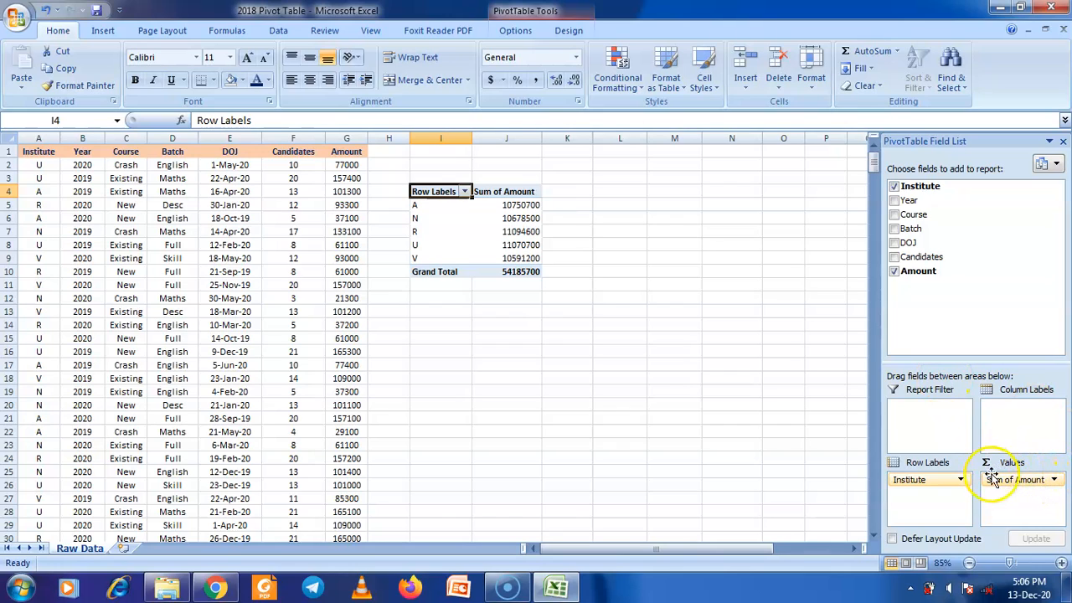
Step: Summarize the PivotTable's Amount value field by Count instead of Sum
click(1055, 480)
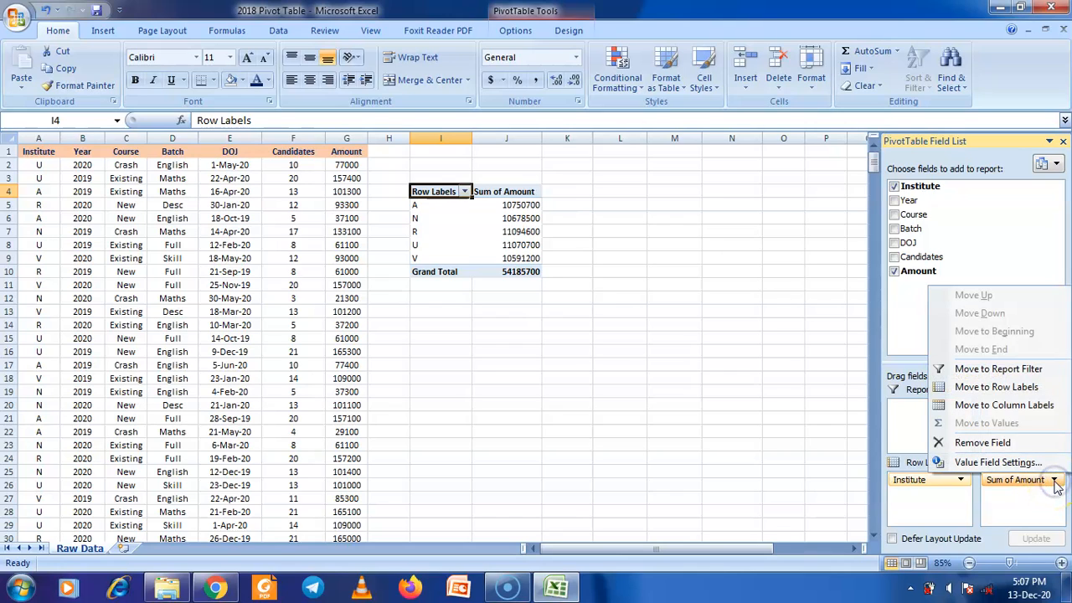
click(997, 463)
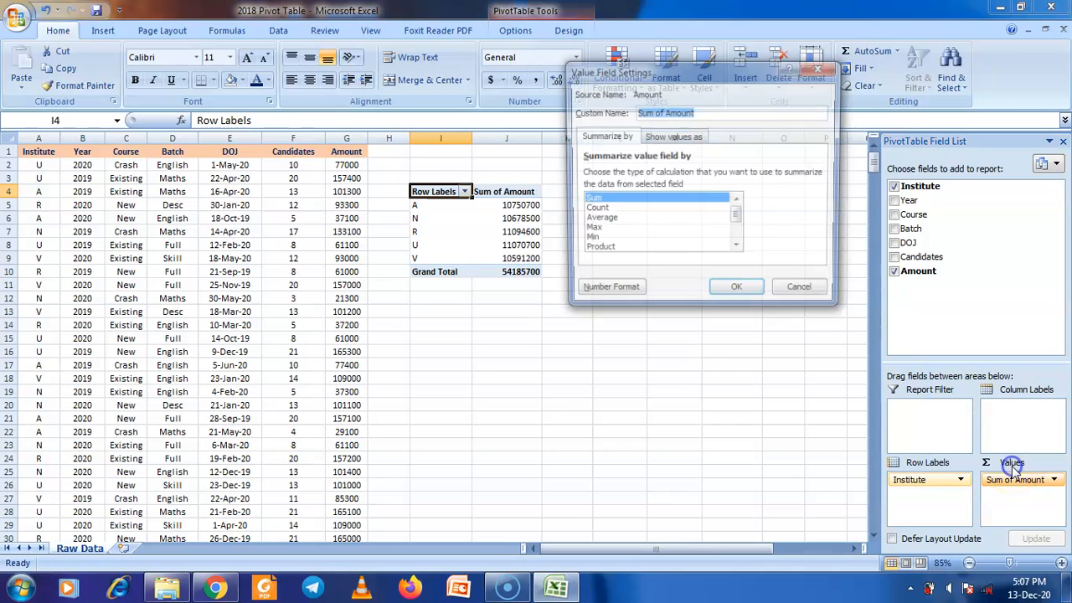
click(597, 209)
click(605, 220)
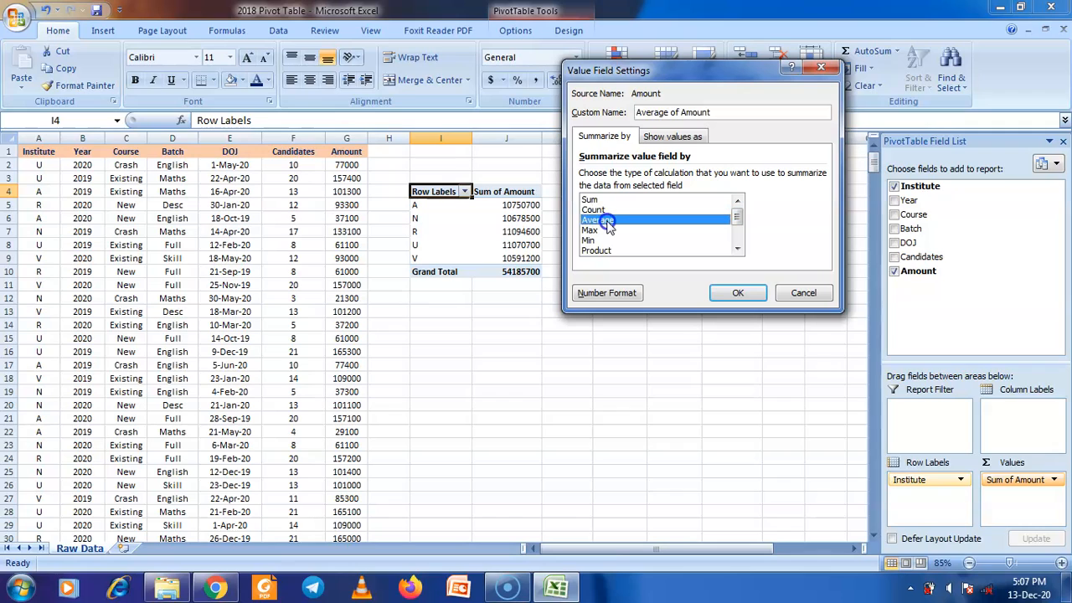
click(604, 230)
click(601, 240)
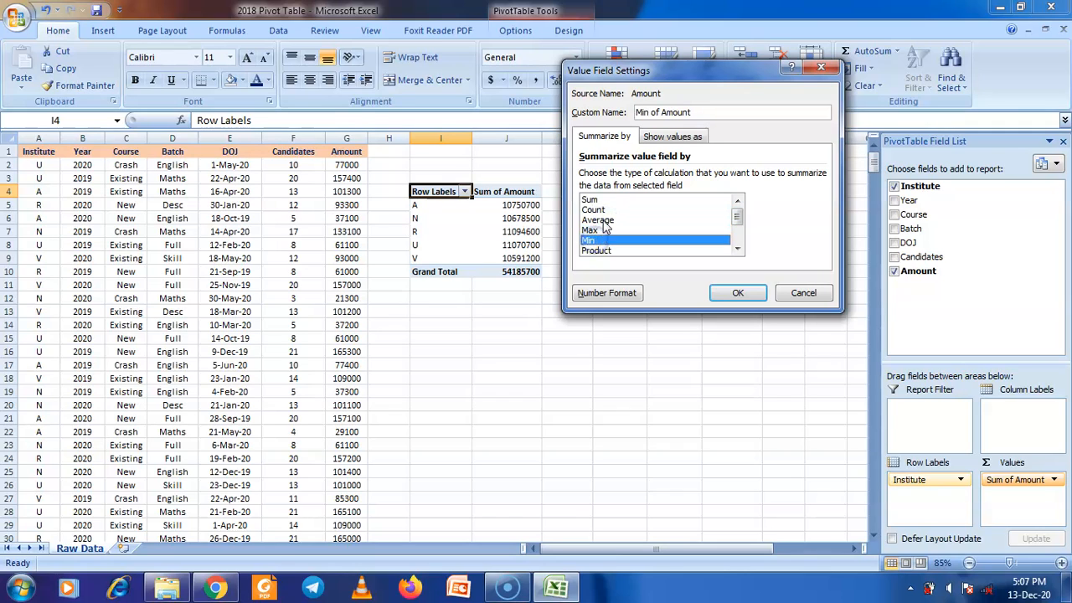
click(595, 209)
click(758, 292)
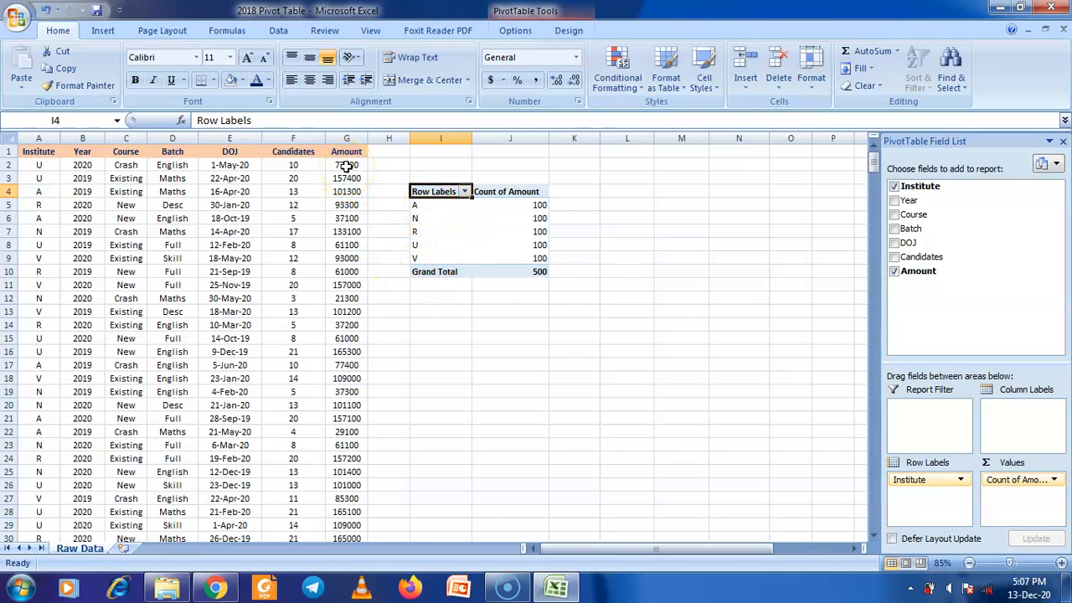
Step: Set the PivotTable's Amount value field to be summarized by Average
click(1023, 482)
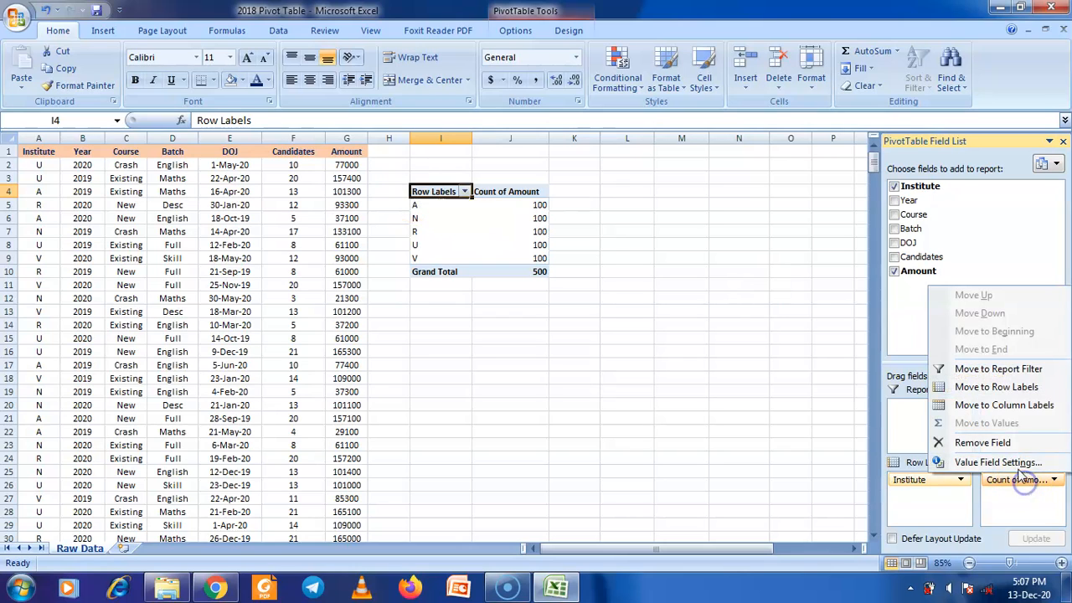
click(1011, 463)
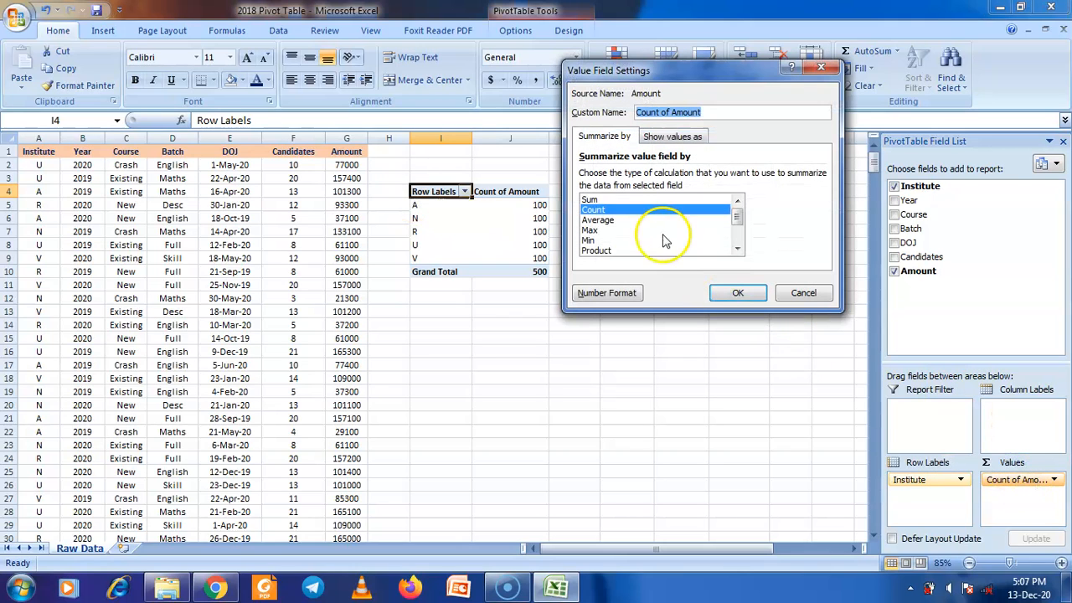
click(740, 292)
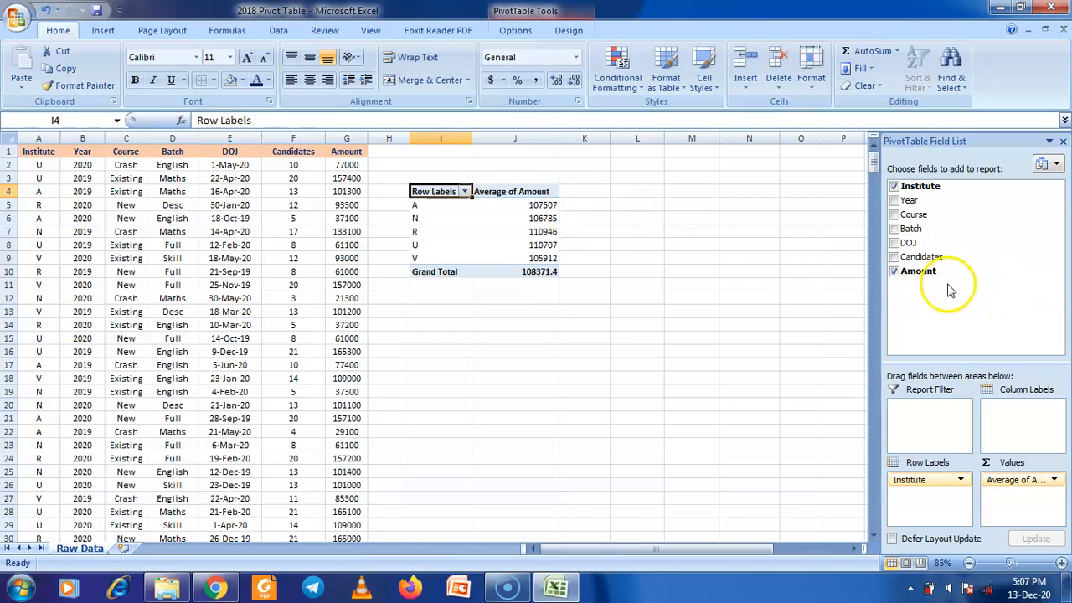
Step: Add Amount to the values two more times, placing the last copy between Average of Amount and Sum of Amount
drag(928, 275, 1009, 501)
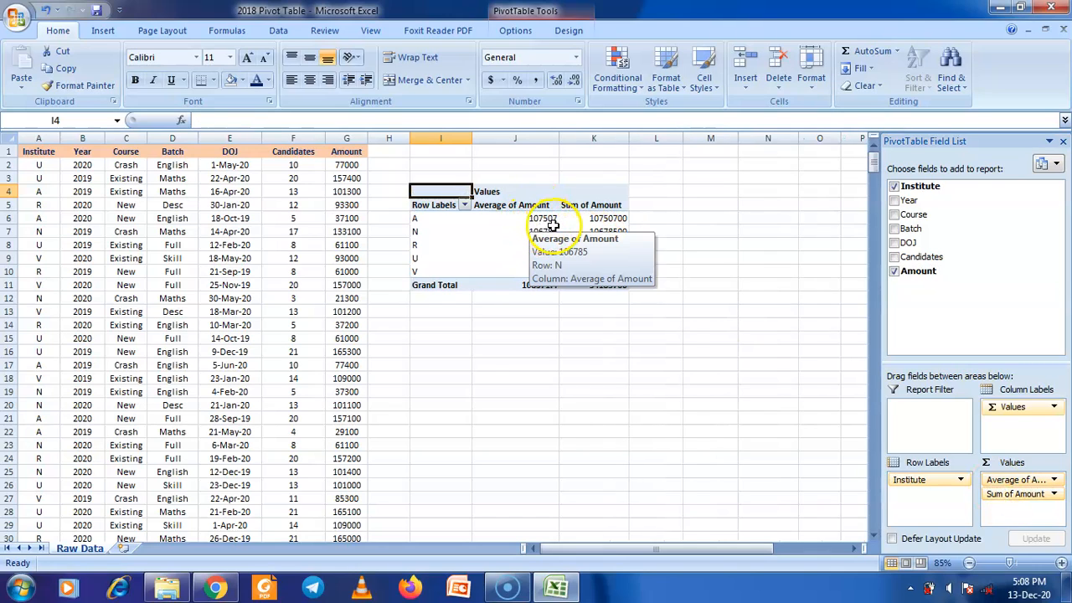
mouse_move(592, 218)
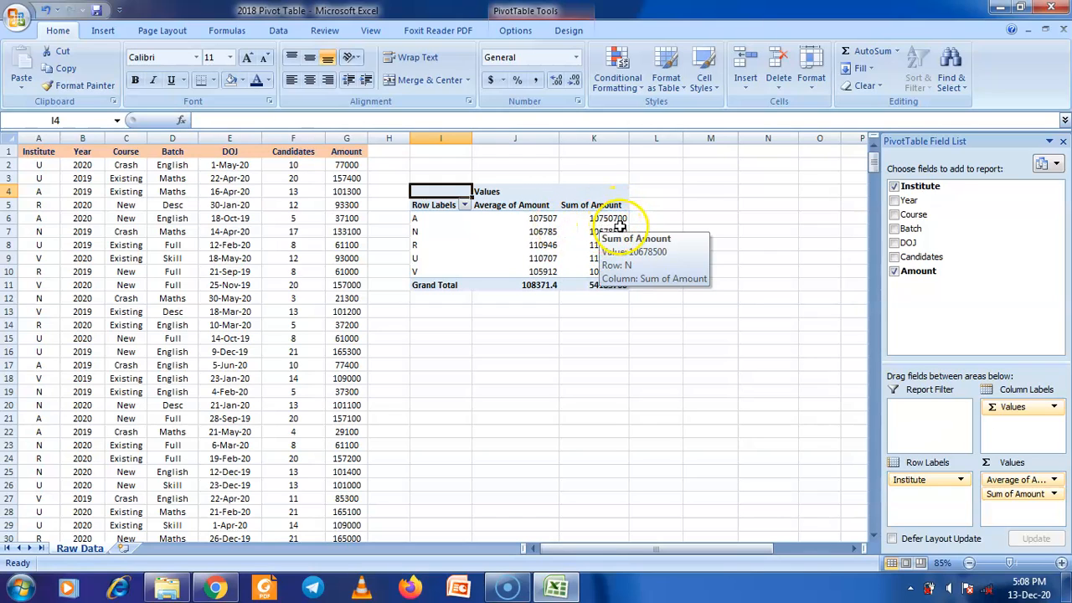
drag(918, 271, 1022, 495)
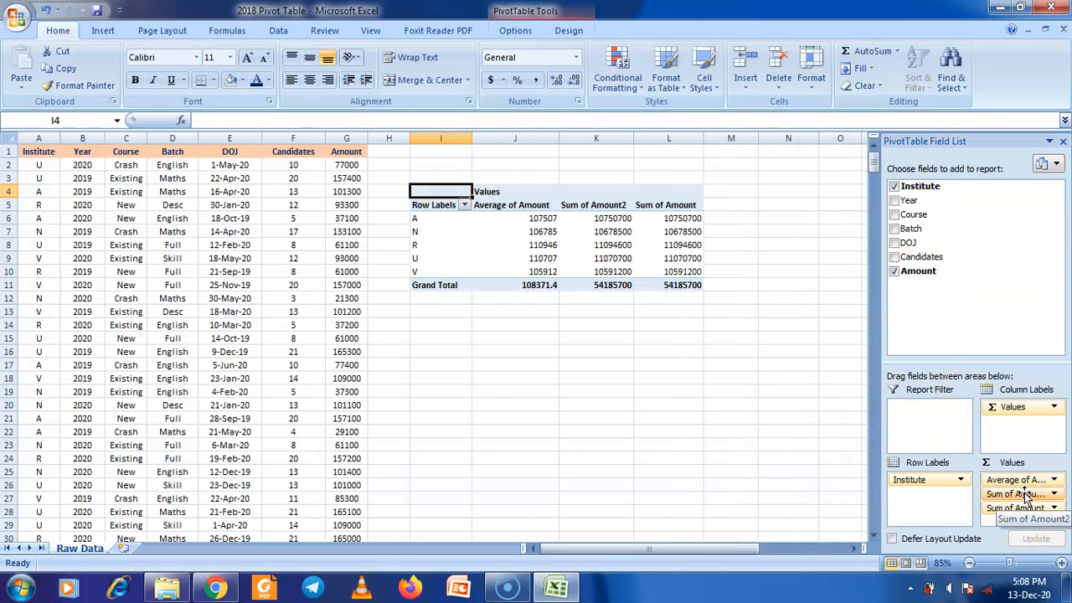
Step: Summarize the middle Amount value field, Sum of Amount2, by Count
click(1027, 494)
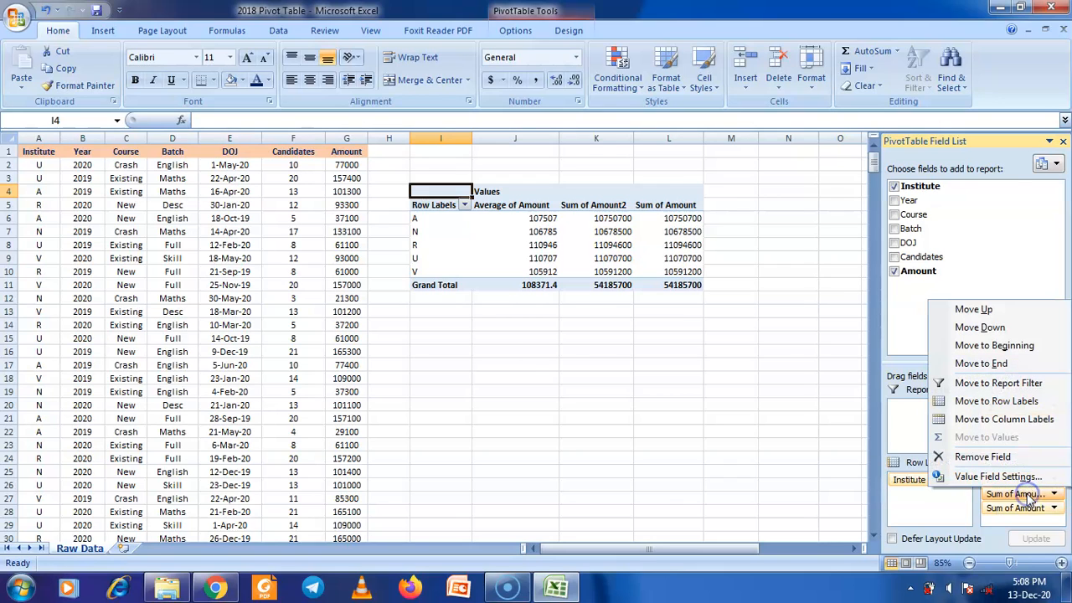
click(997, 476)
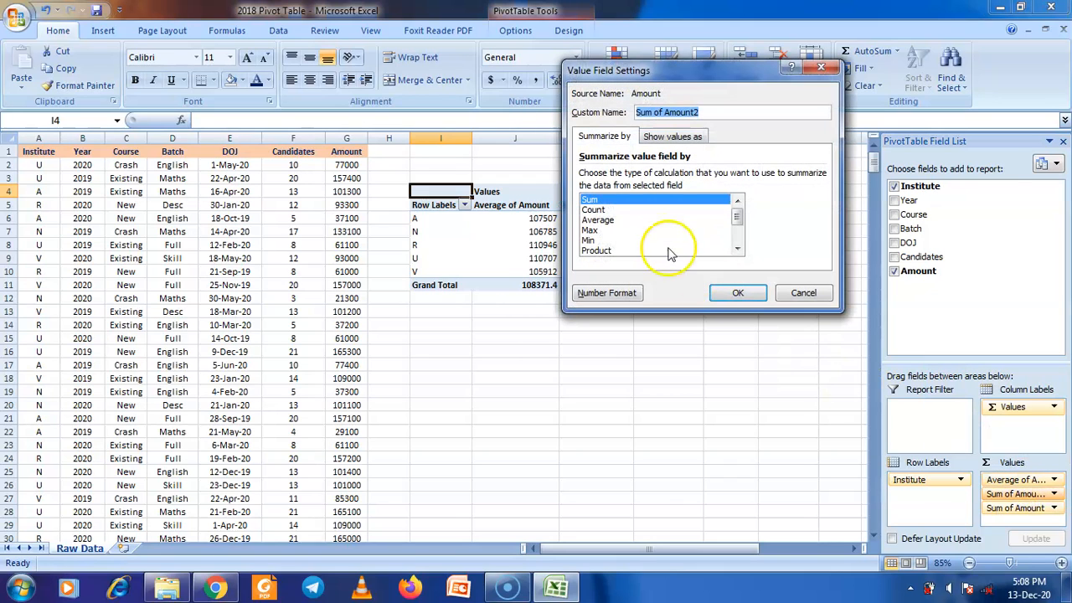
click(597, 210)
click(738, 293)
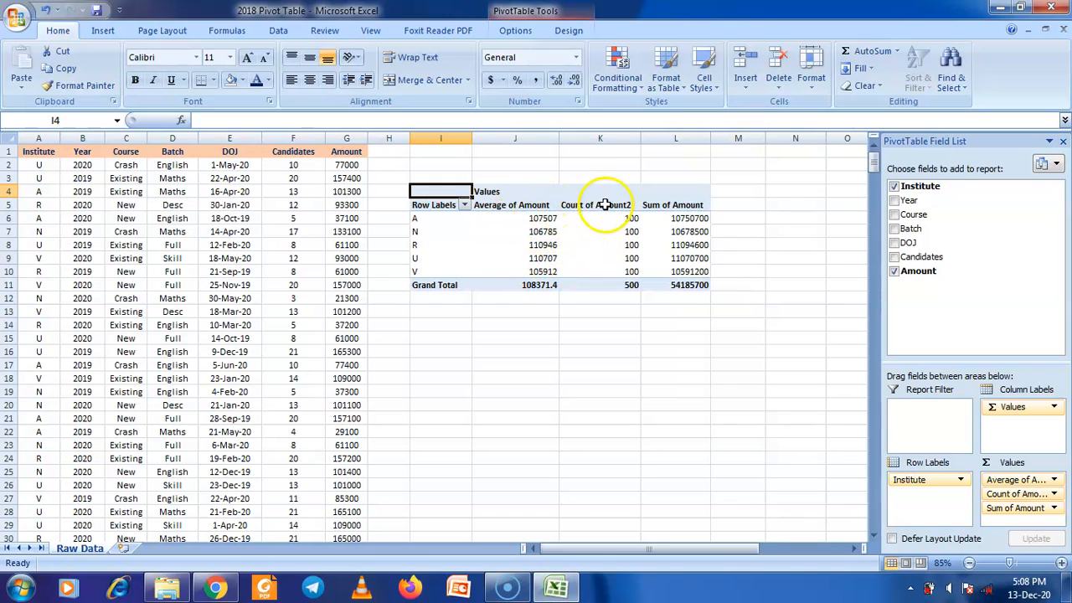
mouse_move(622, 218)
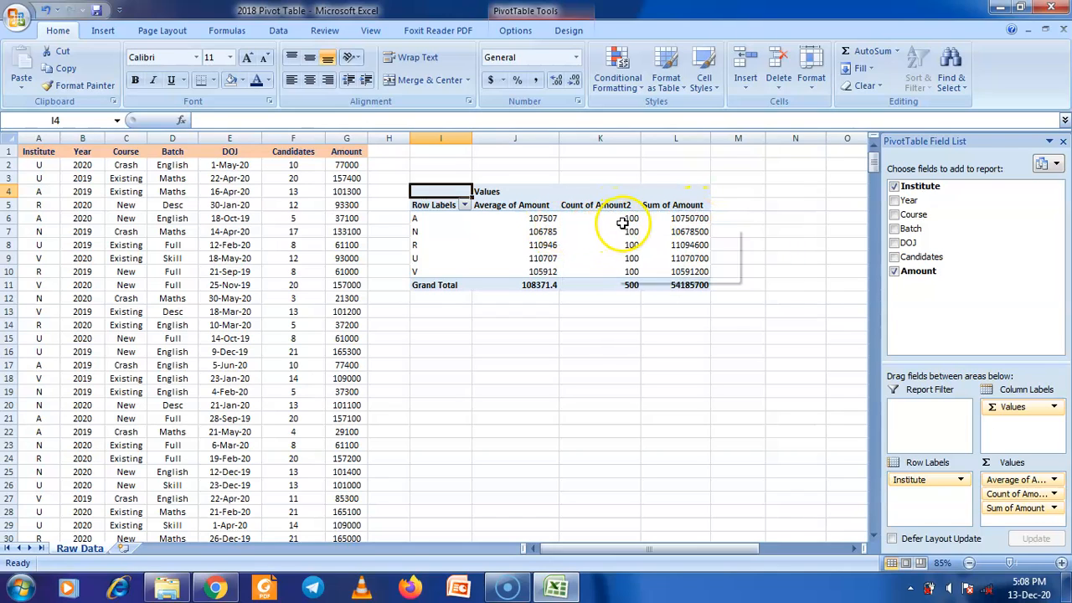
mouse_move(687, 218)
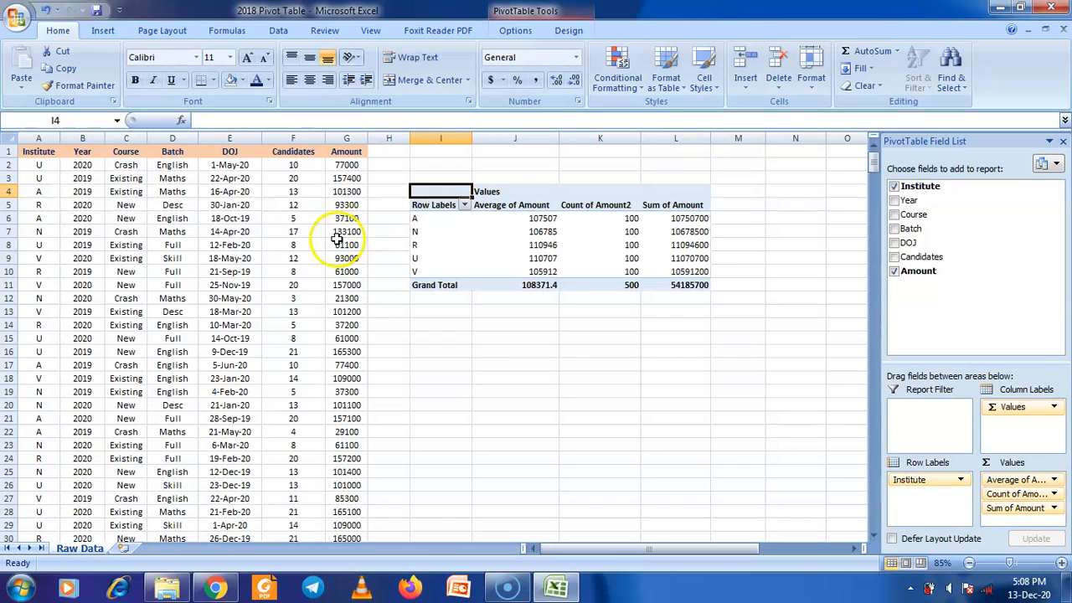
click(563, 12)
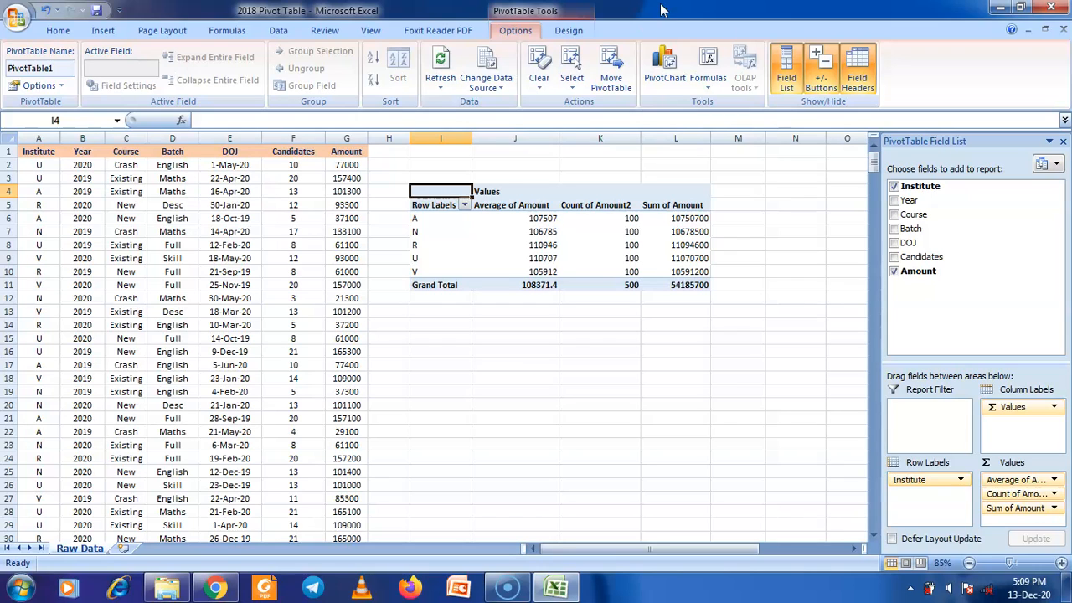
Step: Create a second PivotTable from the Raw Data range A1:G501, placed in the existing worksheet at cell I14
click(453, 327)
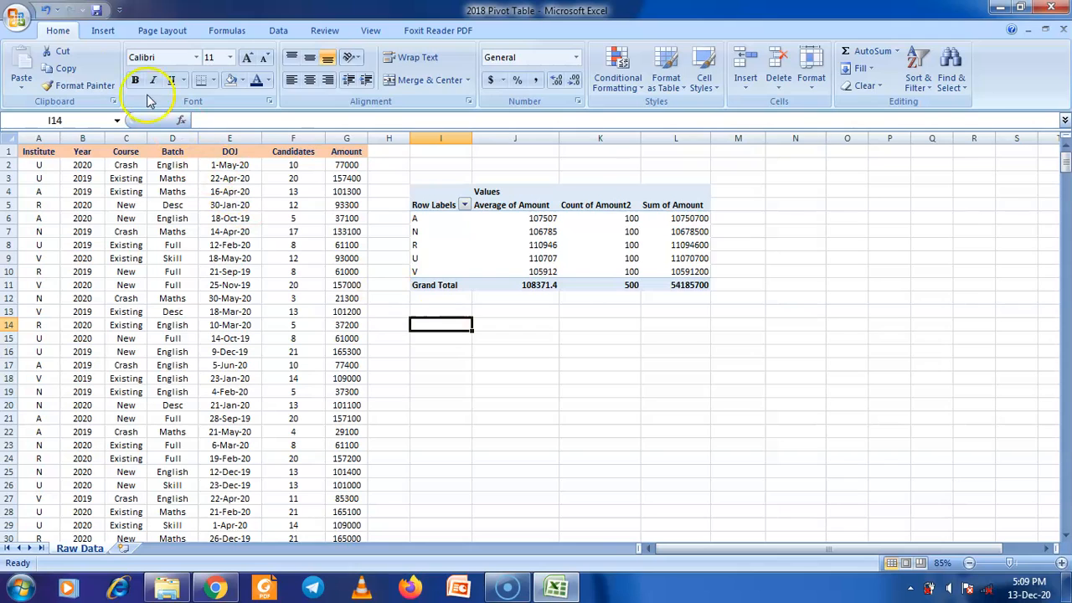
click(103, 30)
click(25, 76)
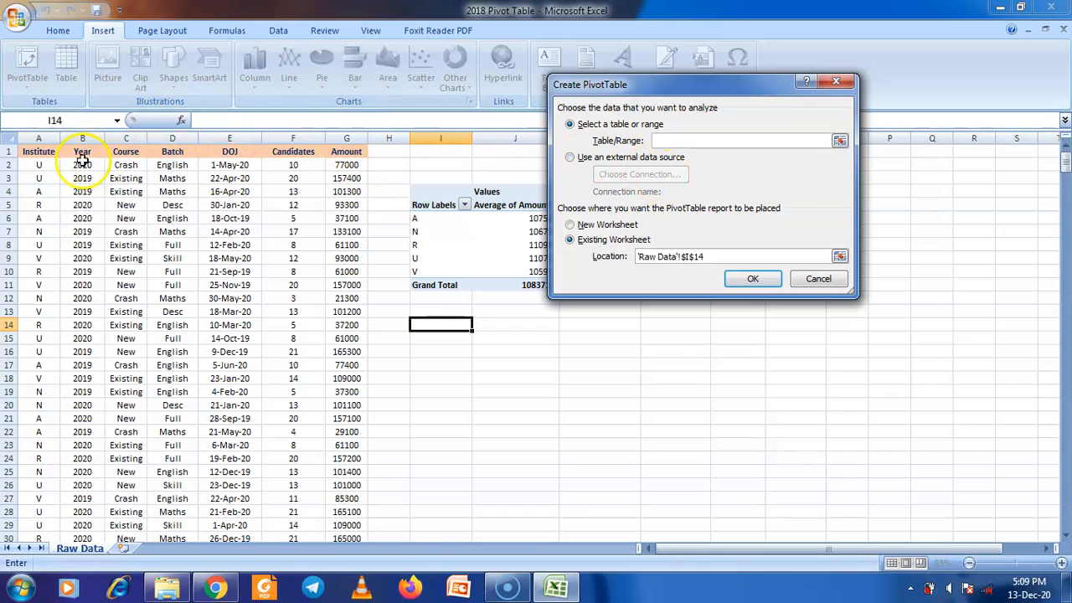
click(27, 153)
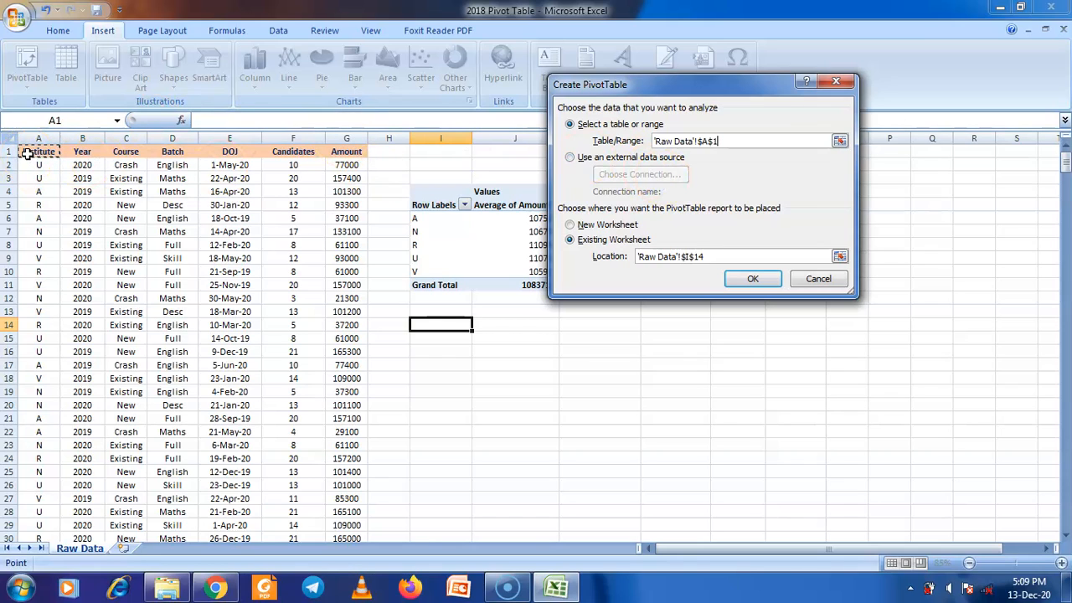
key(ctrl+shift+Right)
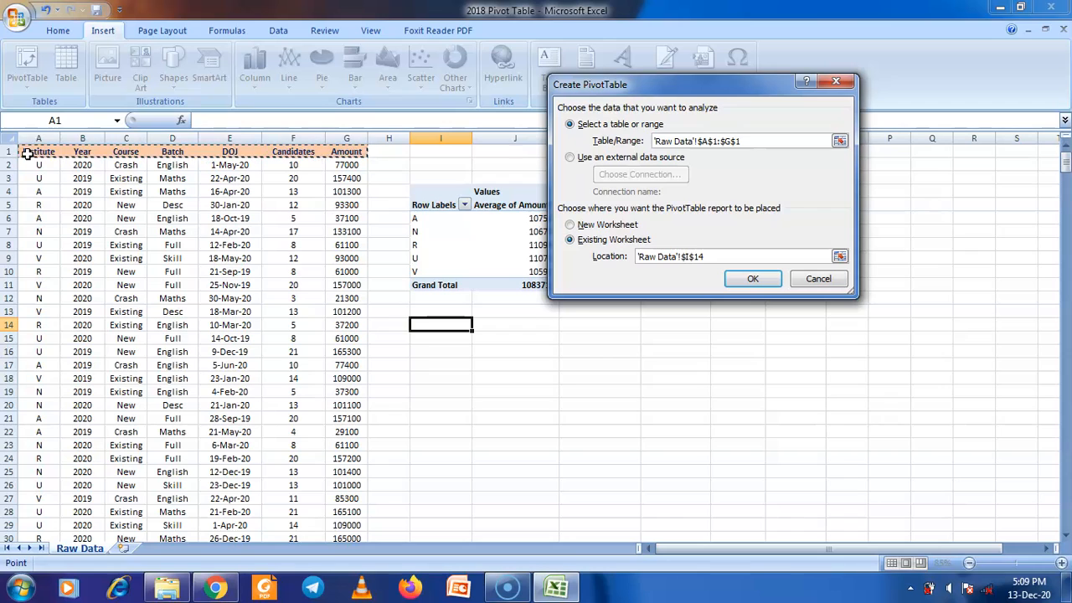
key(ctrl+shift+Down)
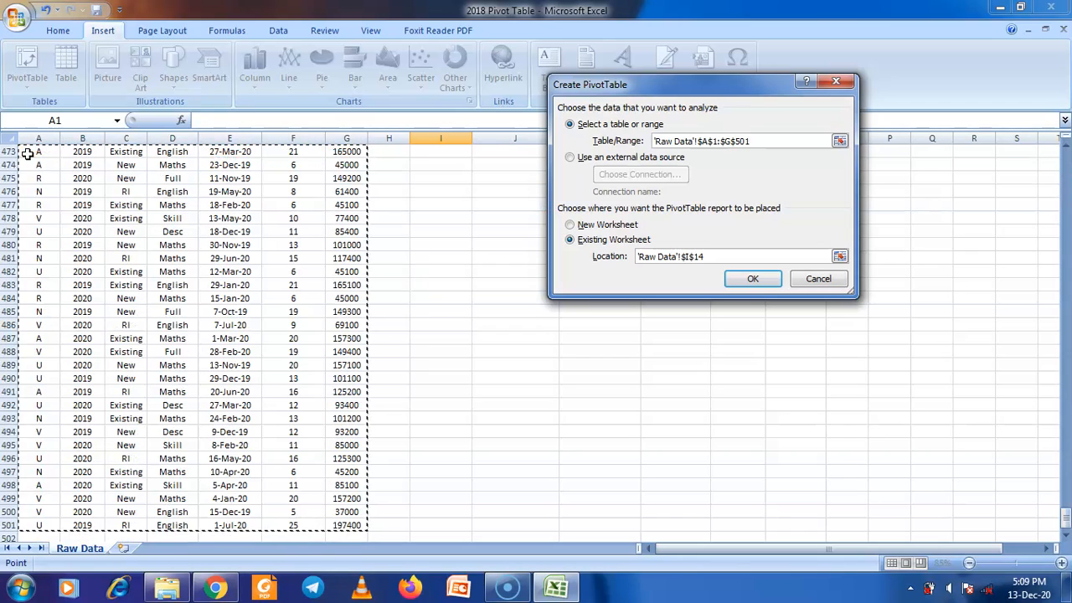
click(750, 278)
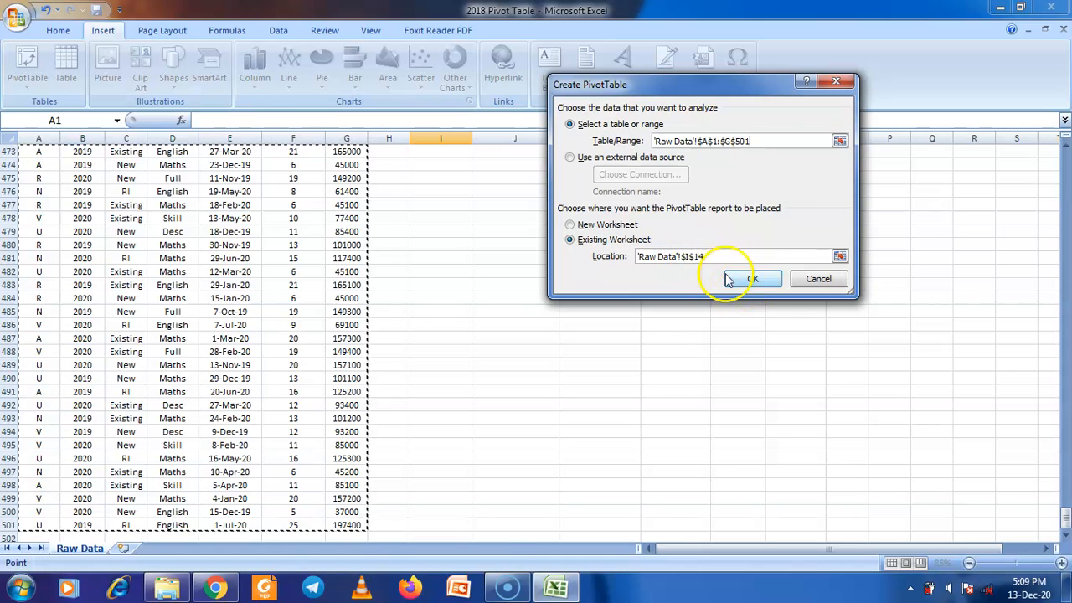
Step: Add Course as row labels of the new PivotTable and Batch as column labels, then move Batch to the values to count it
scroll(682, 318, up, 15)
drag(874, 486, 875, 155)
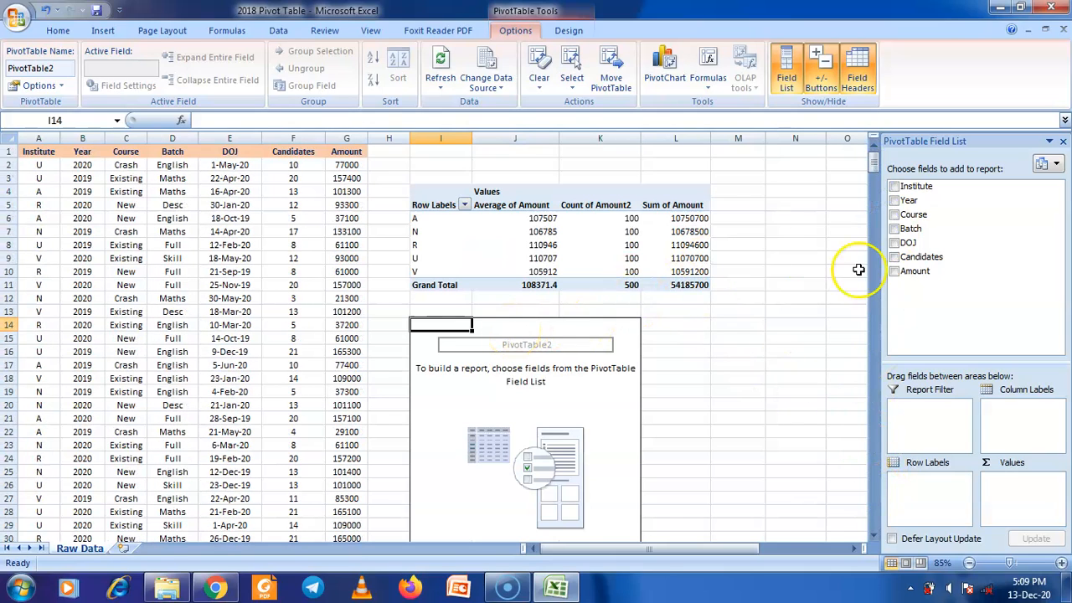
drag(914, 214, 920, 484)
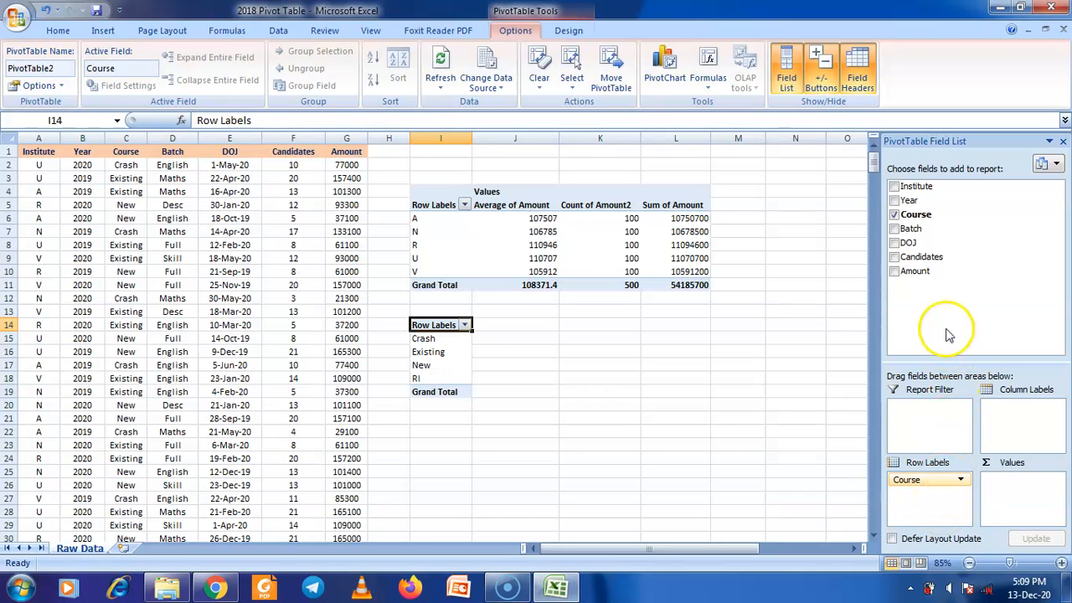
drag(911, 230, 1017, 419)
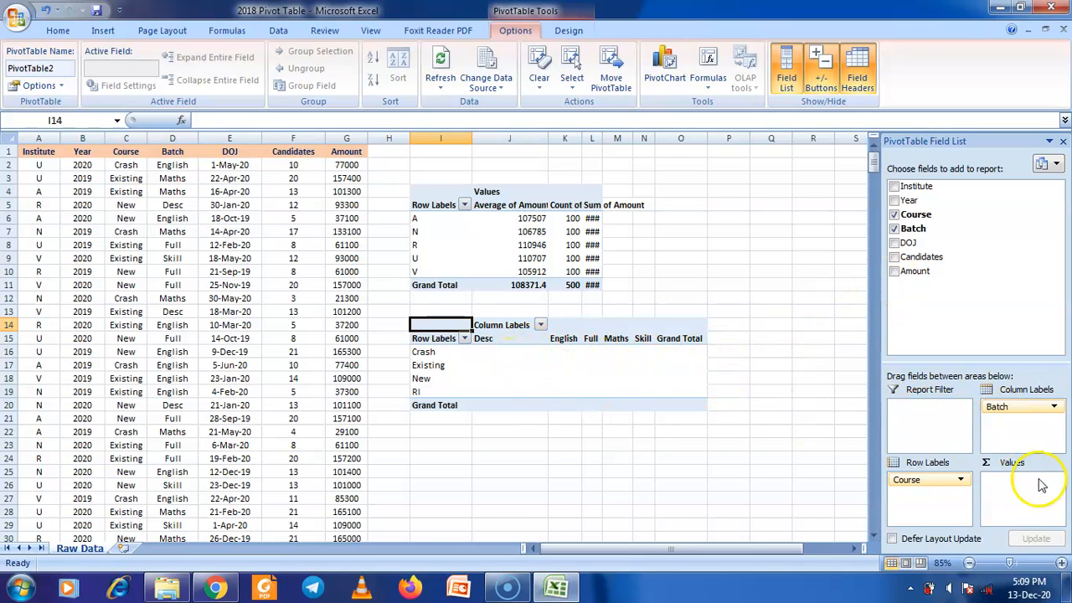
drag(1017, 407, 1022, 494)
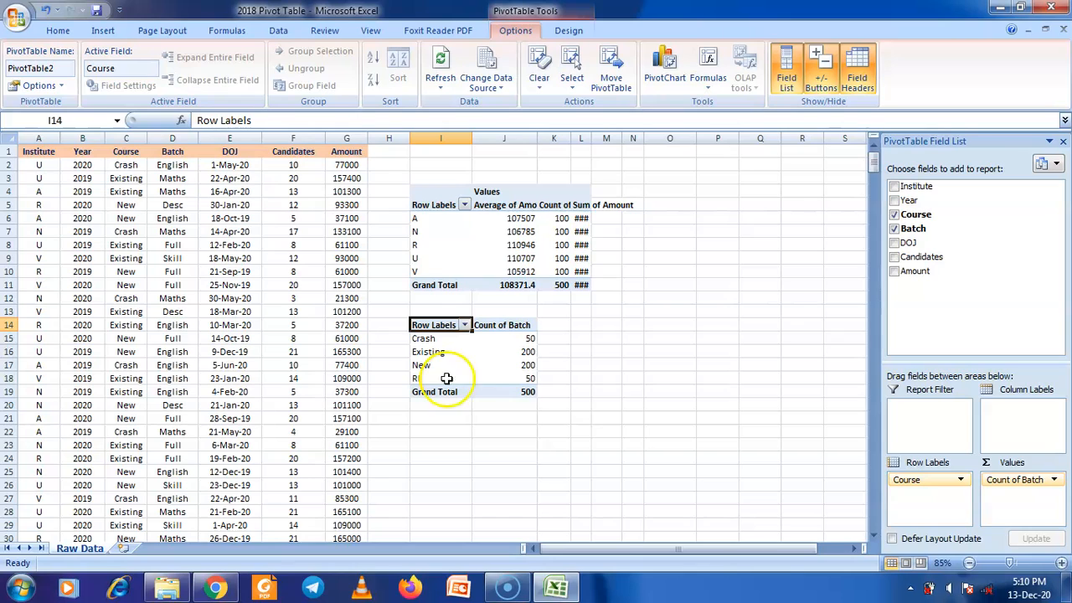
mouse_move(523, 378)
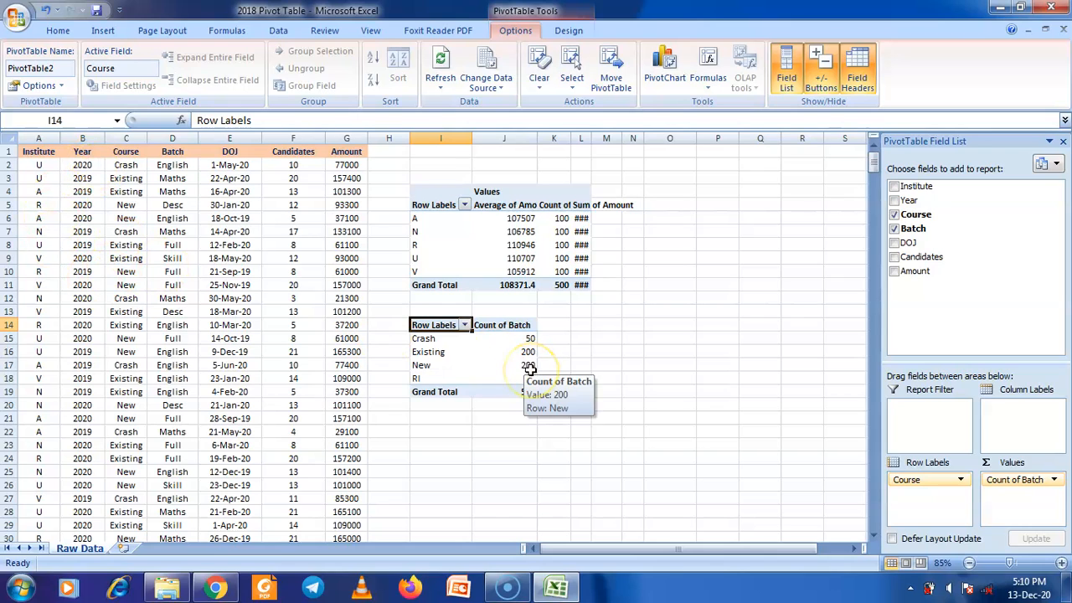
Step: Change the course in cell C2 to RI and refresh the Count of Batch PivotTable
click(130, 165)
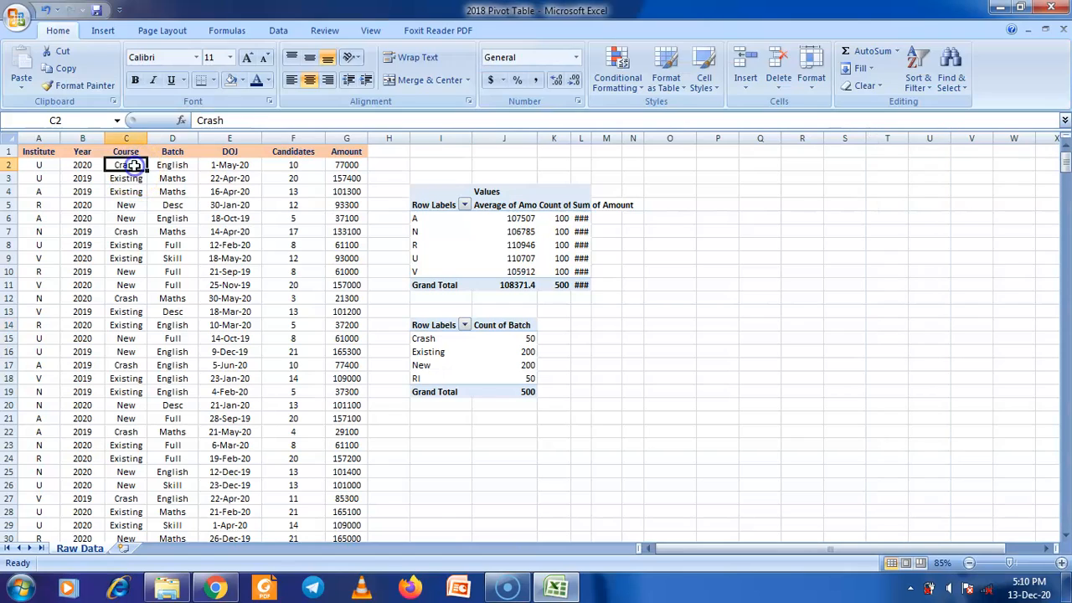
text(RI)
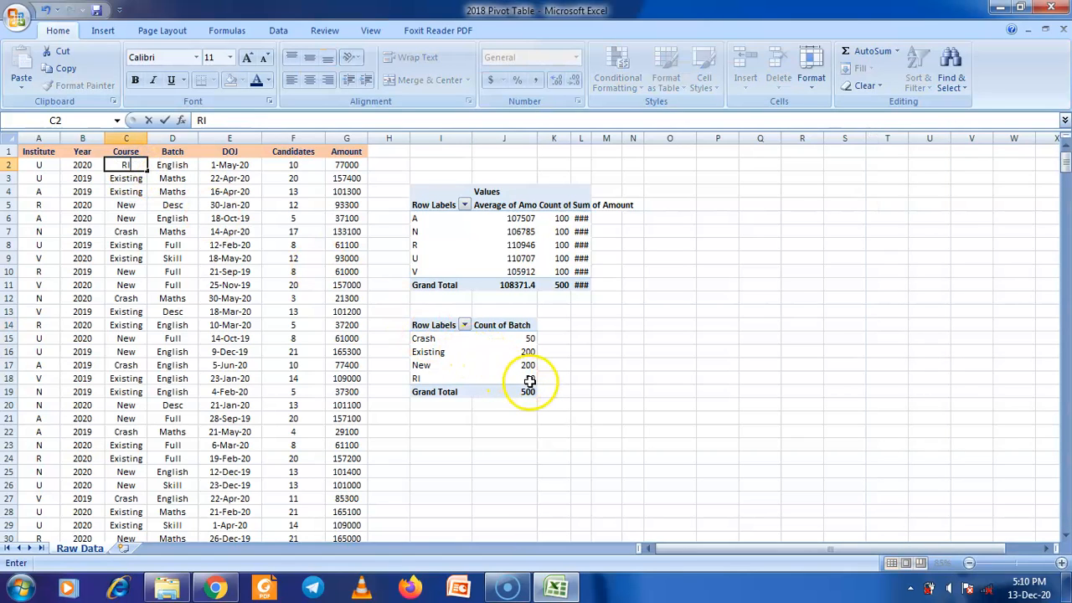
click(530, 337)
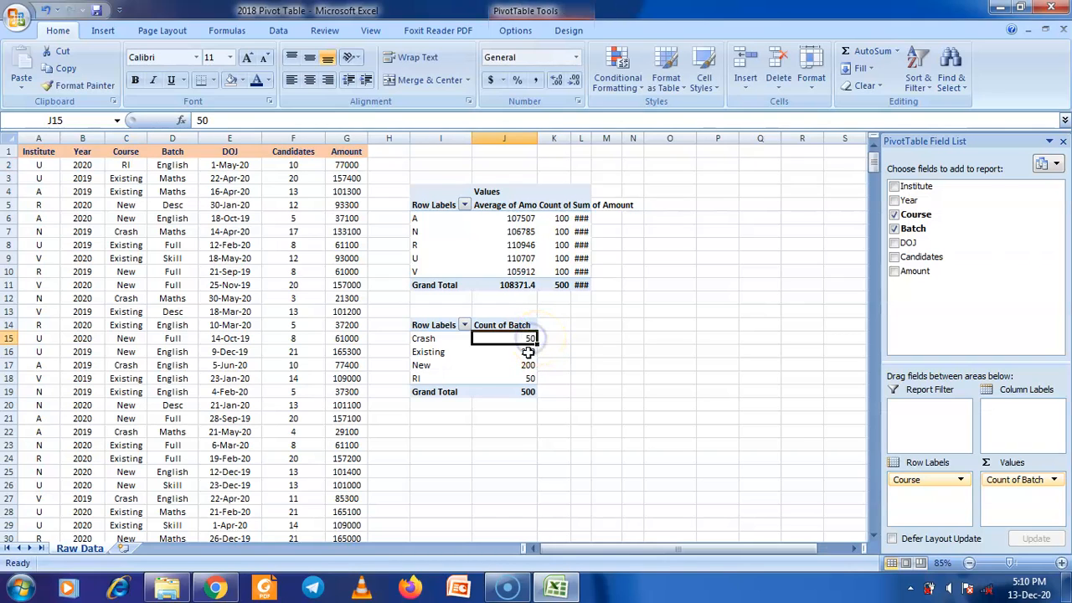
right_click(487, 338)
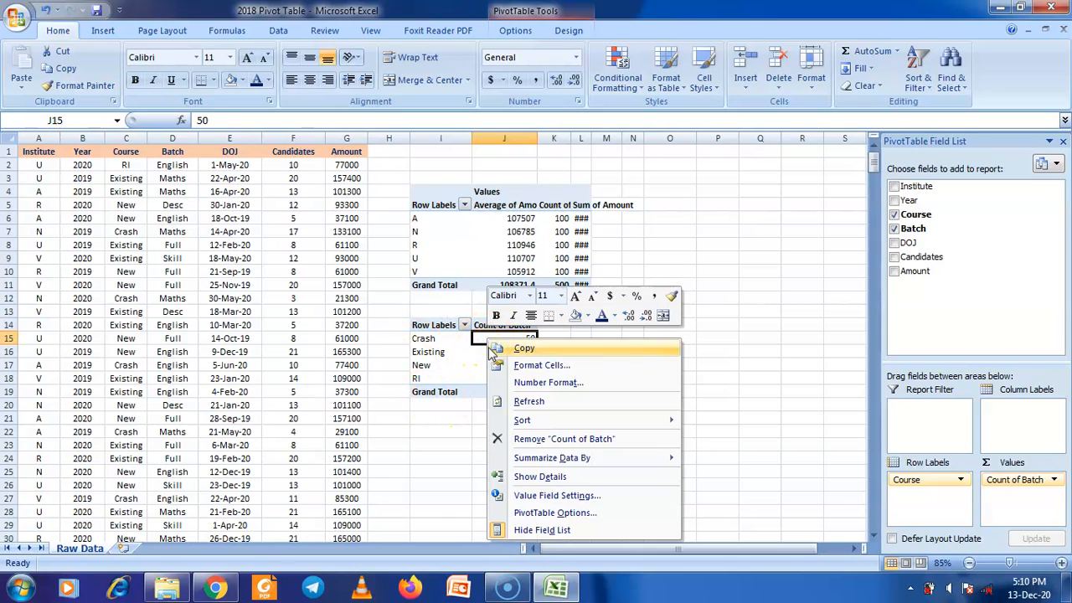
click(511, 401)
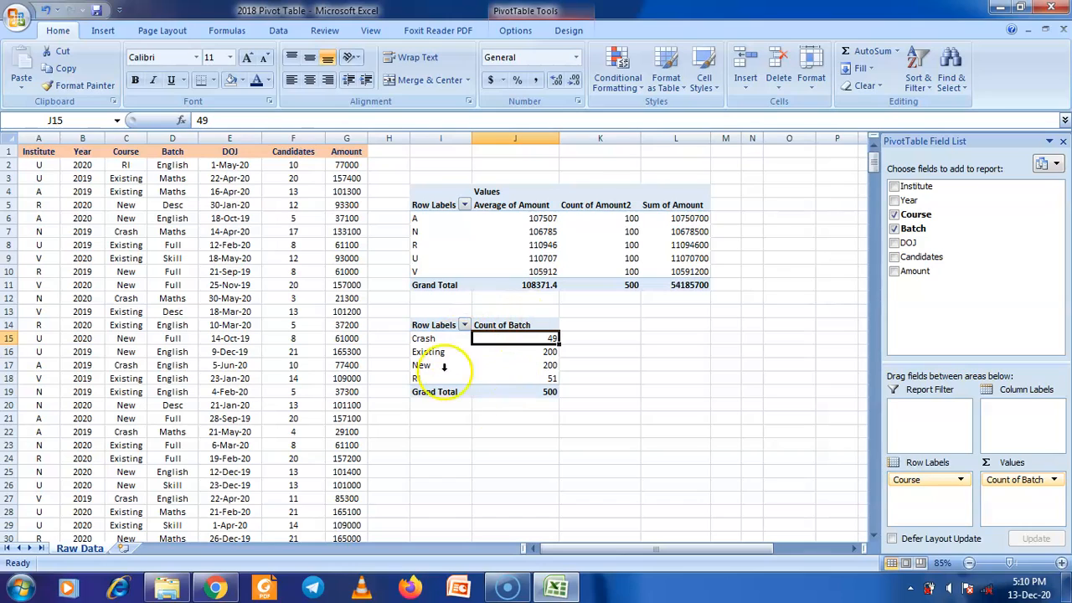
mouse_move(523, 345)
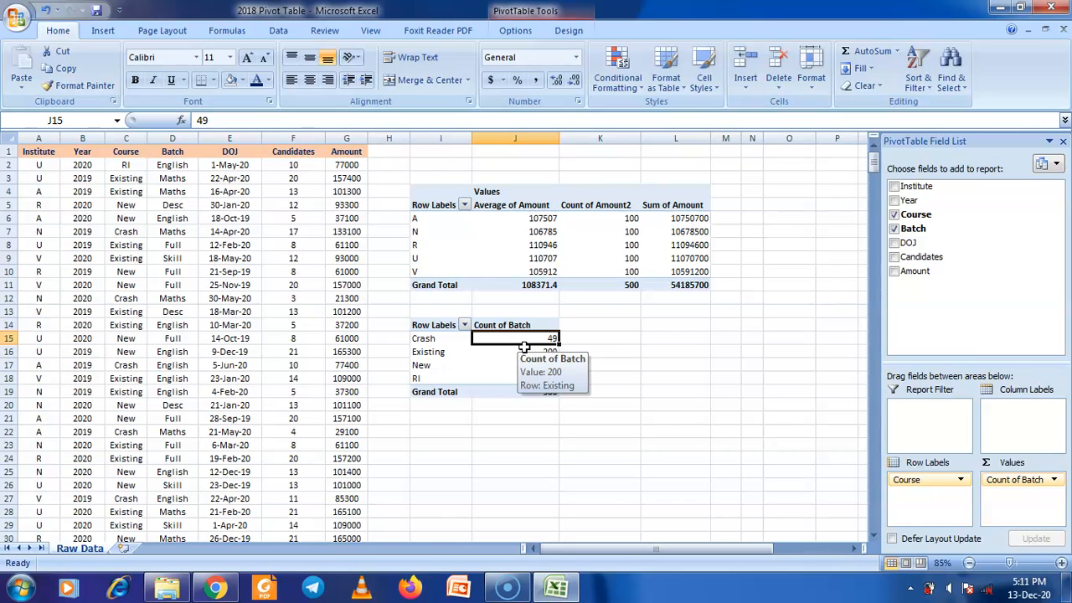
Step: Create a third PivotTable from the Raw Data range A1:G501, placed in the existing worksheet at cell I21
click(460, 419)
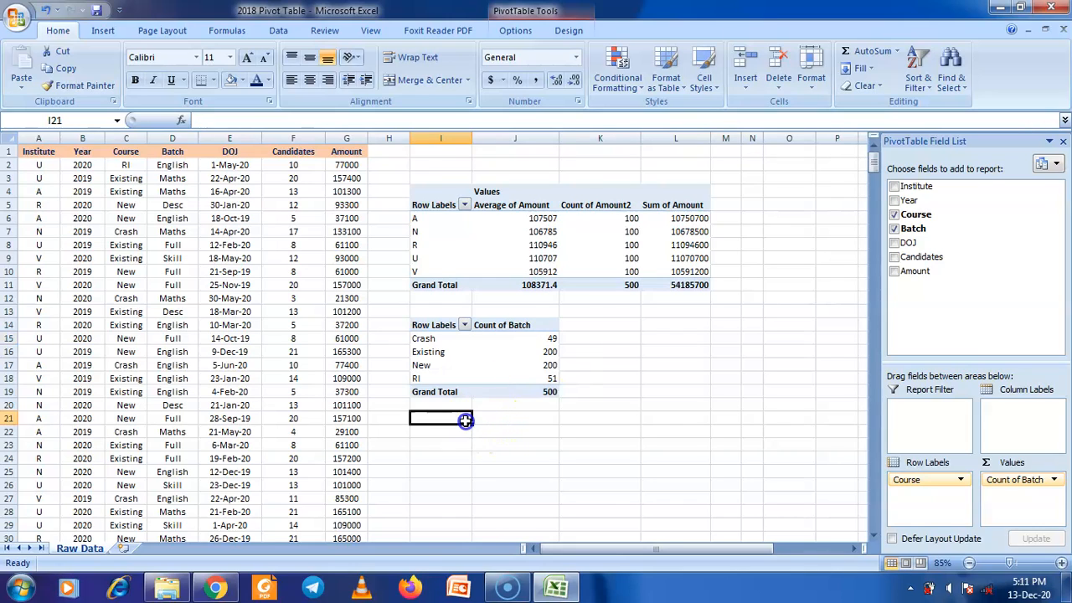
click(103, 30)
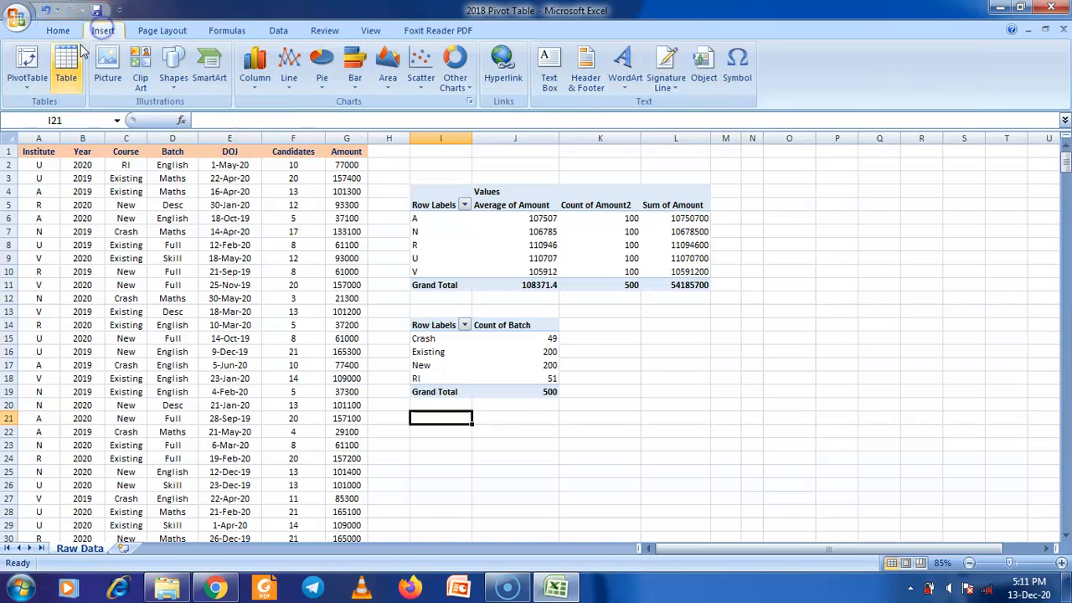
click(27, 63)
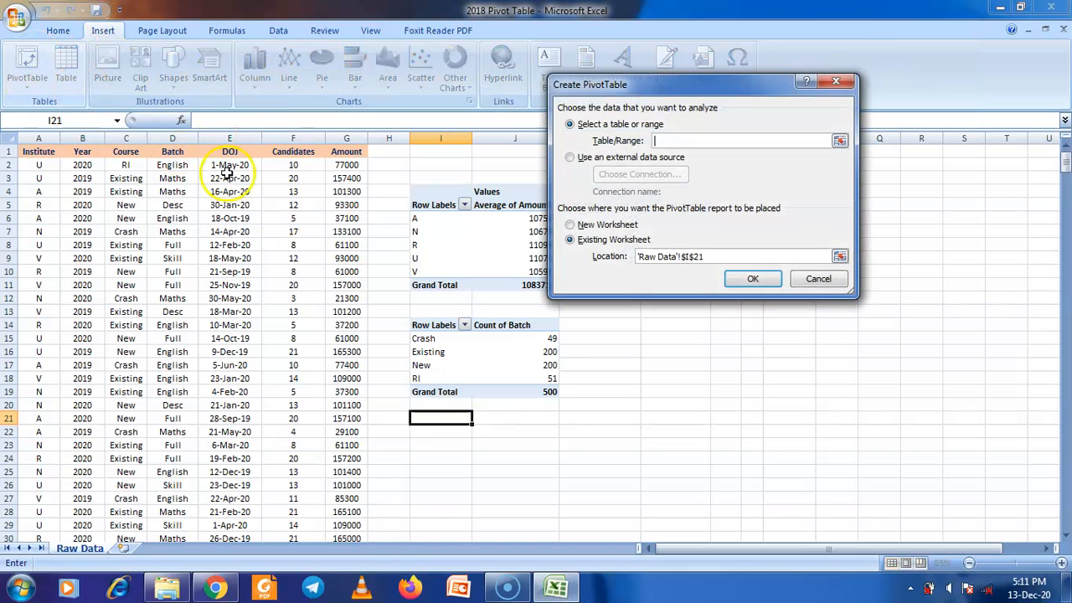
click(39, 152)
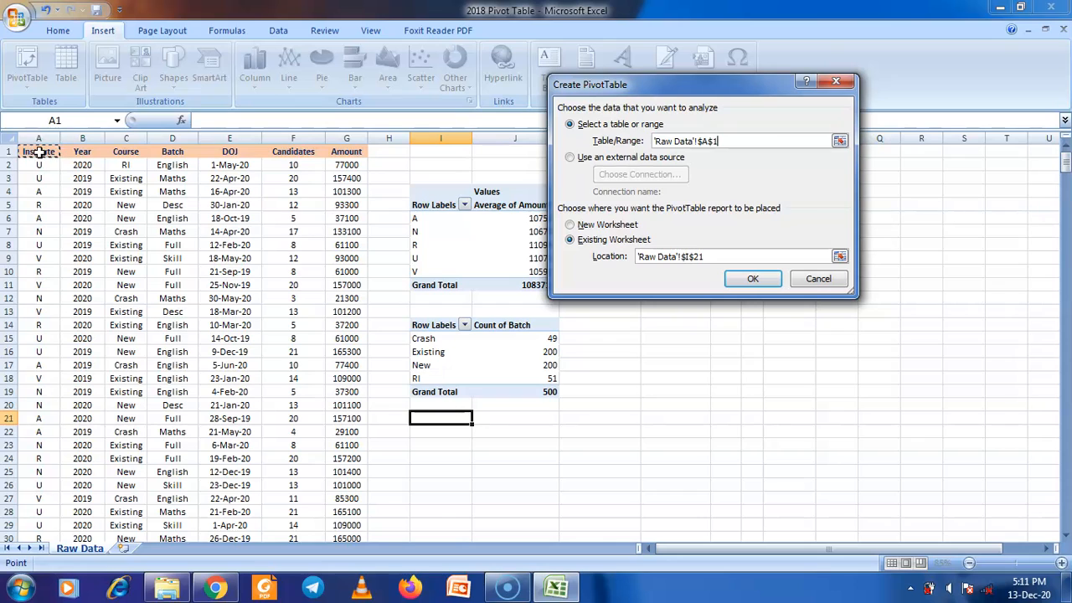
key(ctrl+shift+Right)
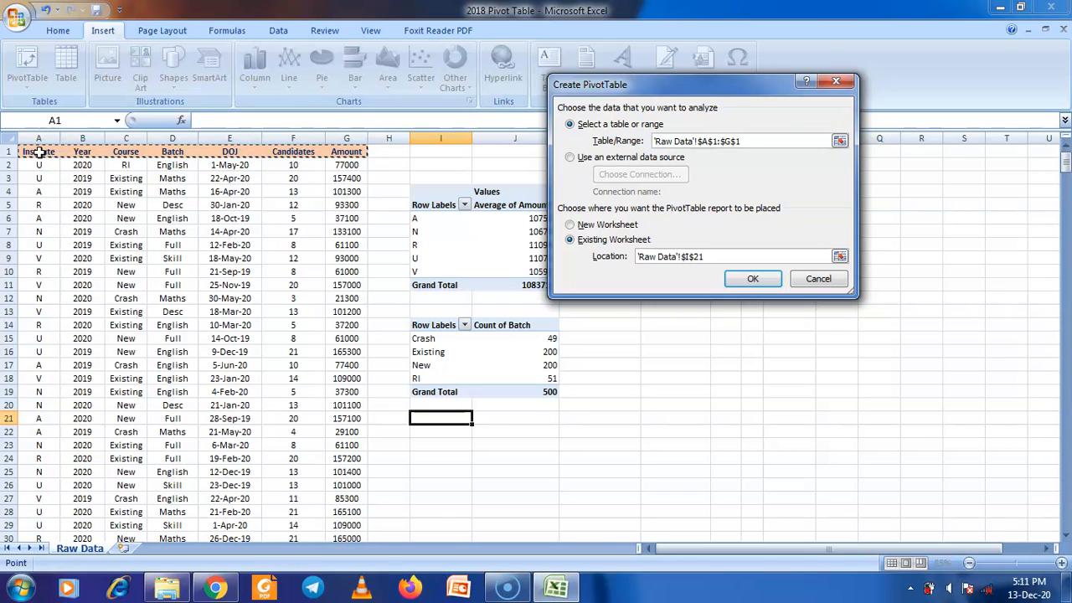
key(ctrl+shift+Down)
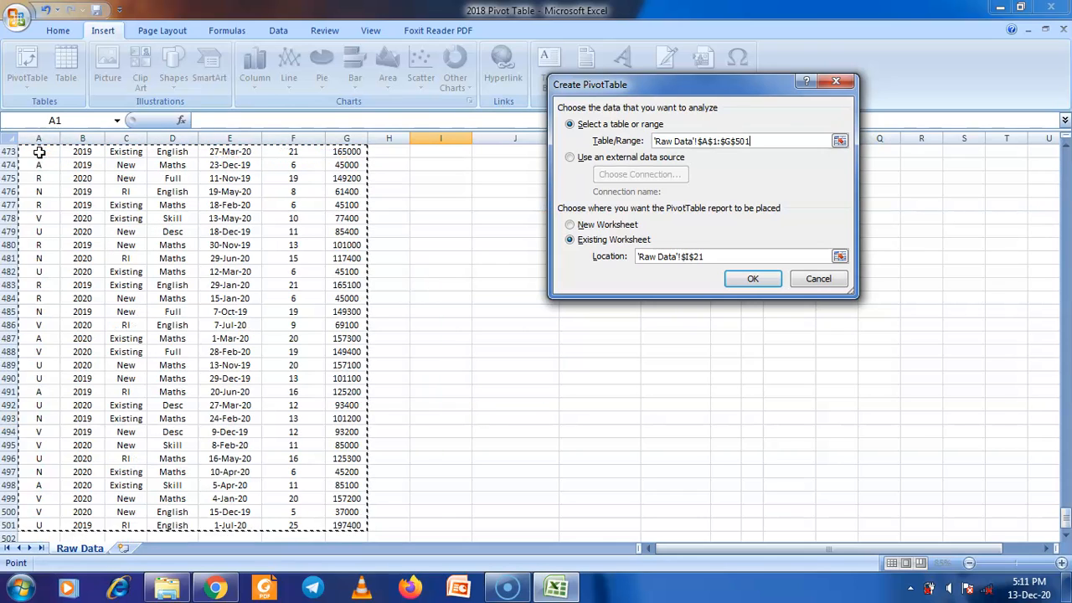
click(753, 279)
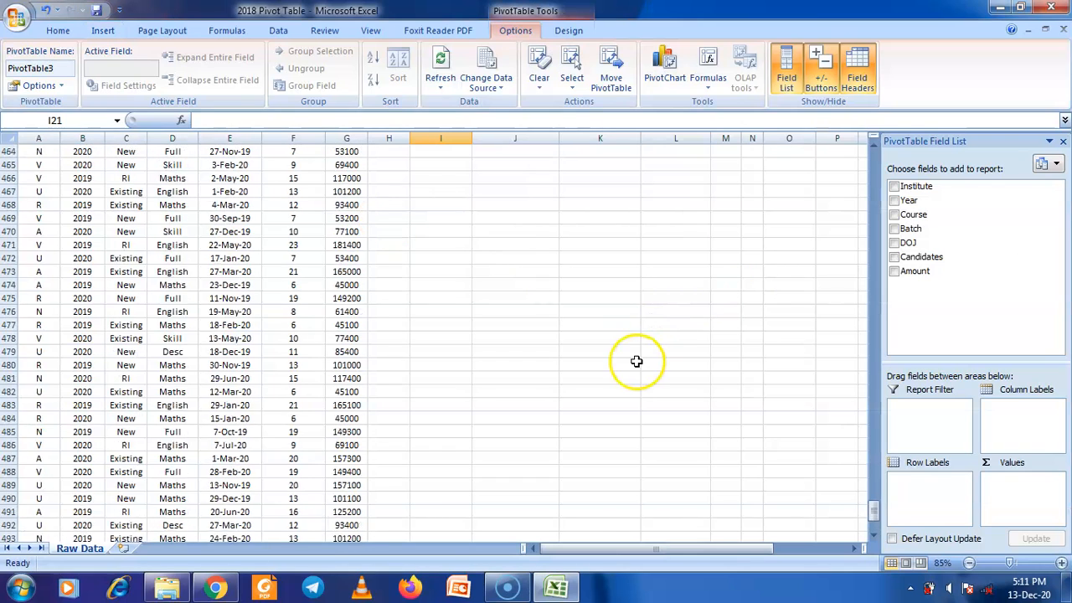
Step: Set Institute and DOJ below it as row labels of the PivotTable at I21, with the sum of Candidates as values
drag(873, 488, 905, 163)
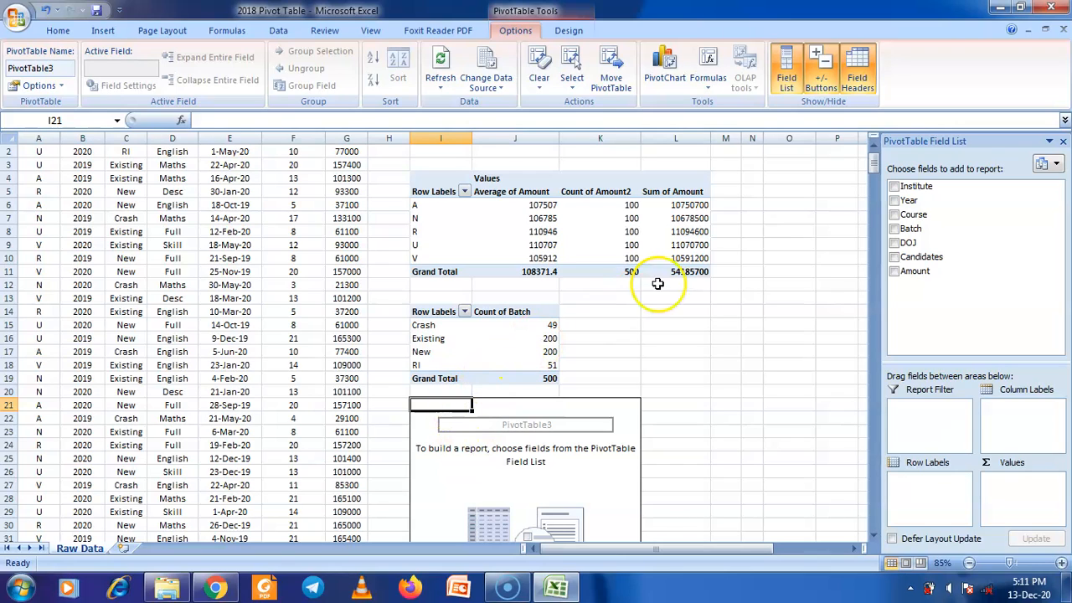
drag(913, 186, 930, 484)
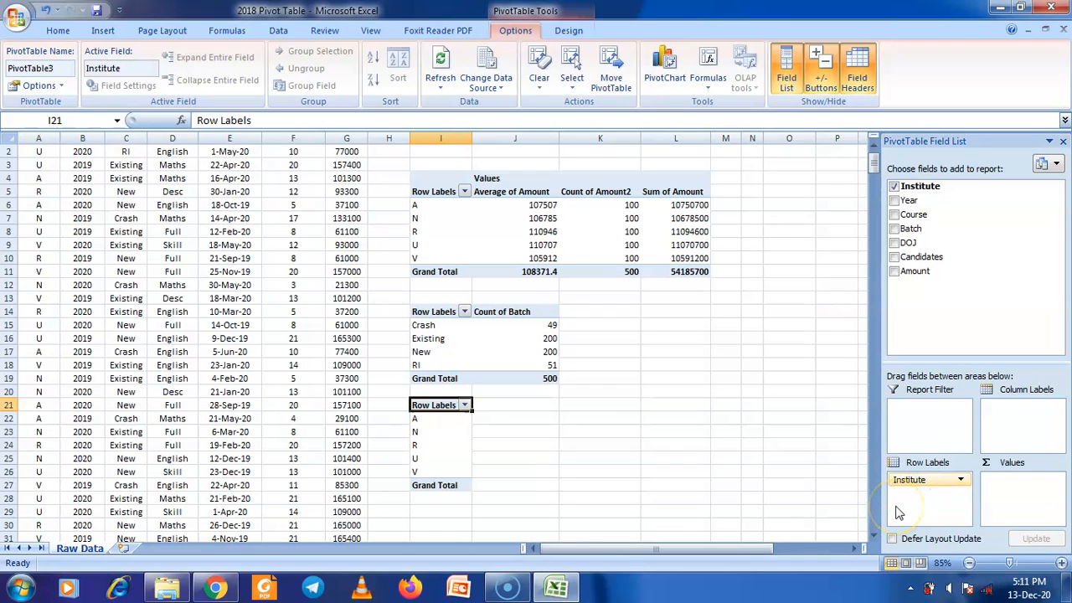
drag(874, 171, 874, 167)
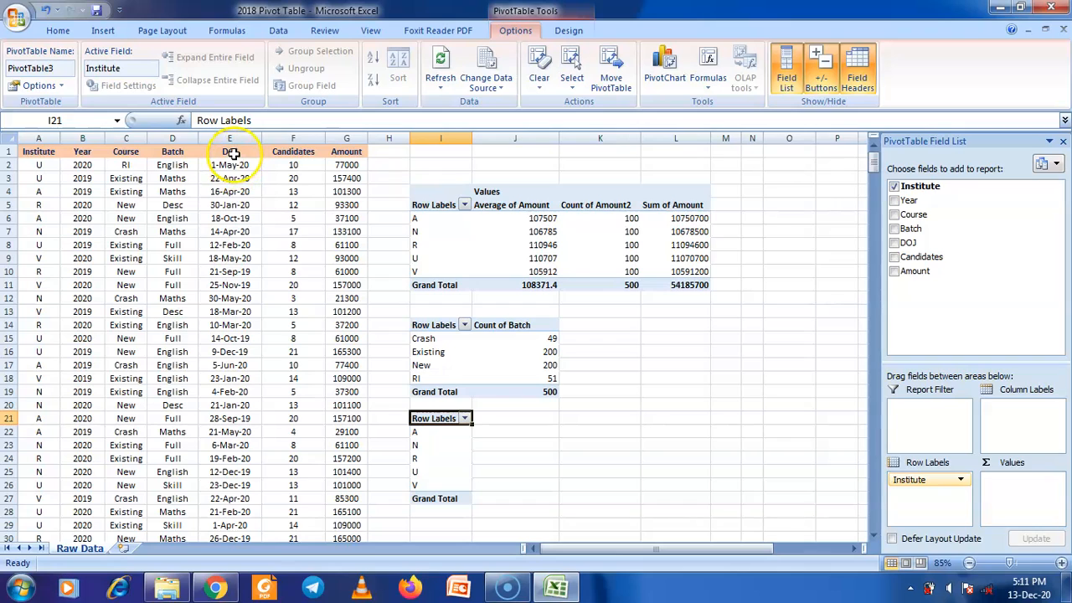
drag(924, 243, 939, 495)
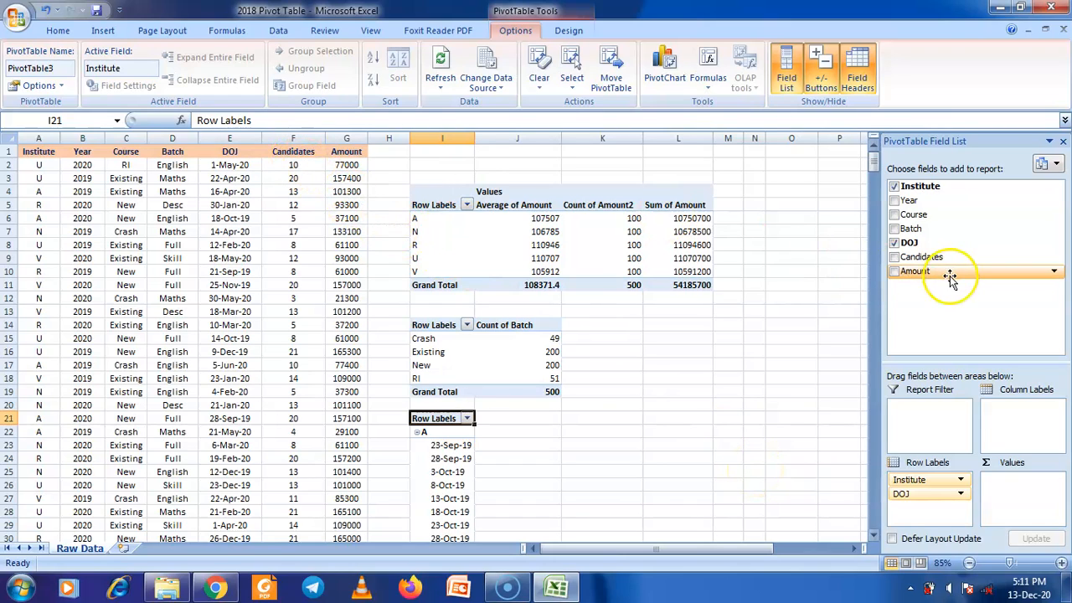
drag(945, 262, 1037, 502)
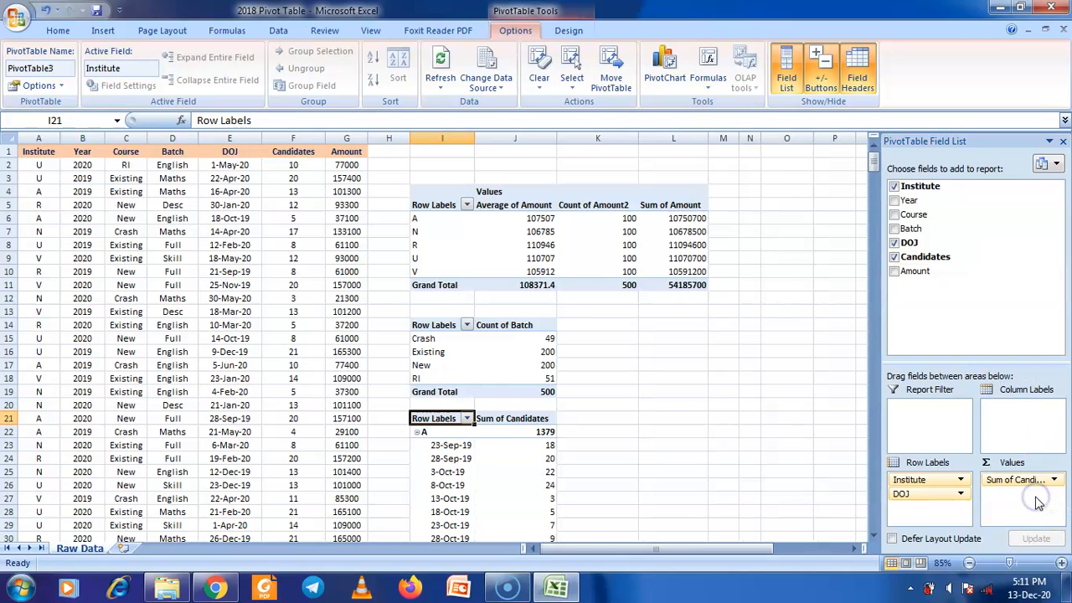
Step: Collapse the date details under institutes A, N, R, U and V in the Sum of Candidates PivotTable
scroll(751, 437, down, 3)
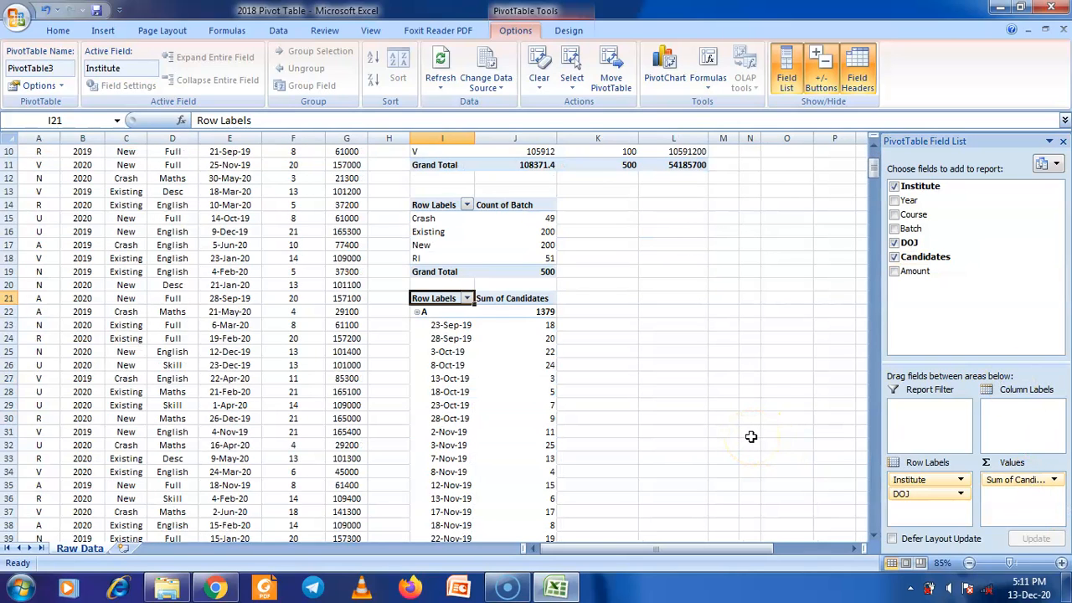
click(417, 312)
click(417, 325)
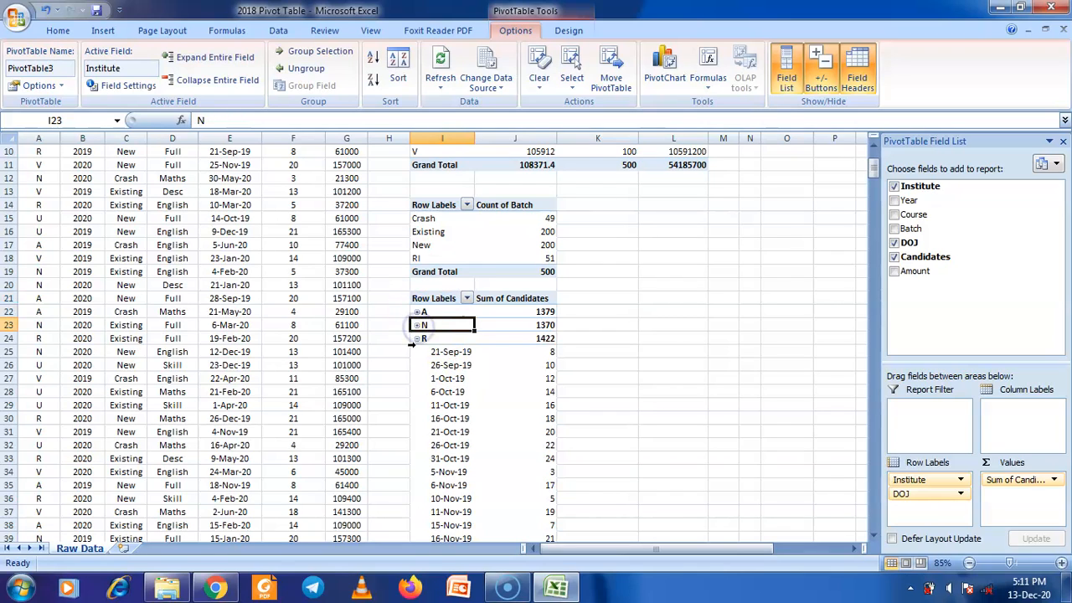
click(417, 339)
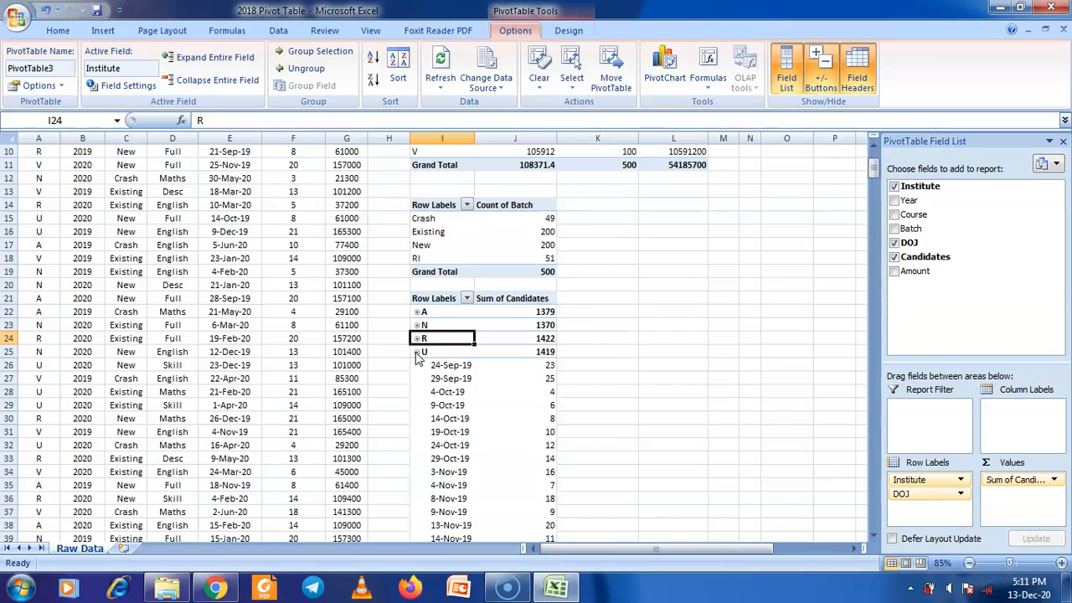
click(418, 352)
click(417, 365)
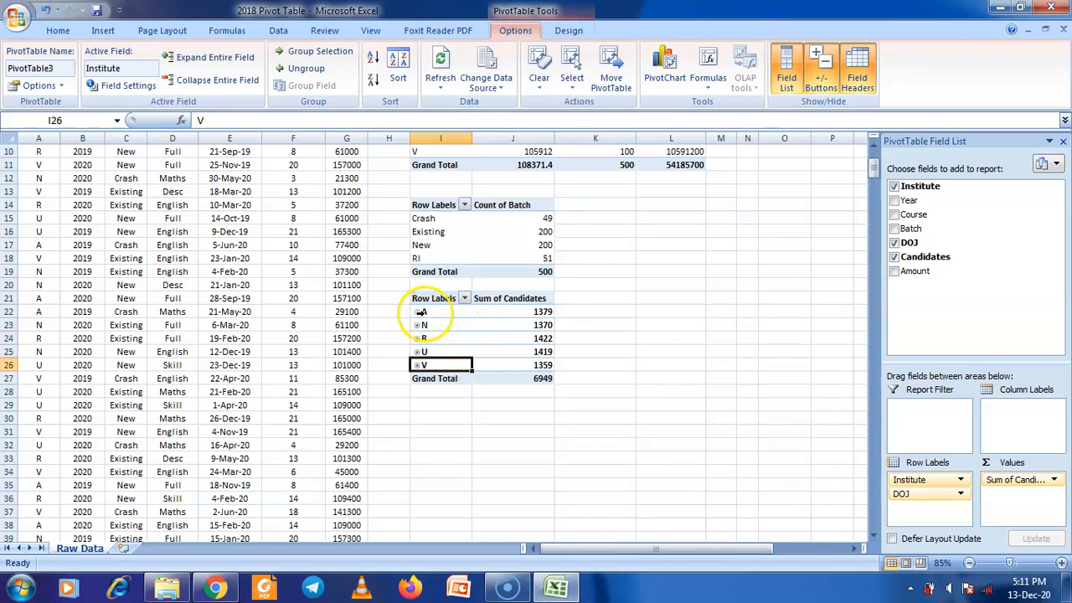
mouse_move(542, 313)
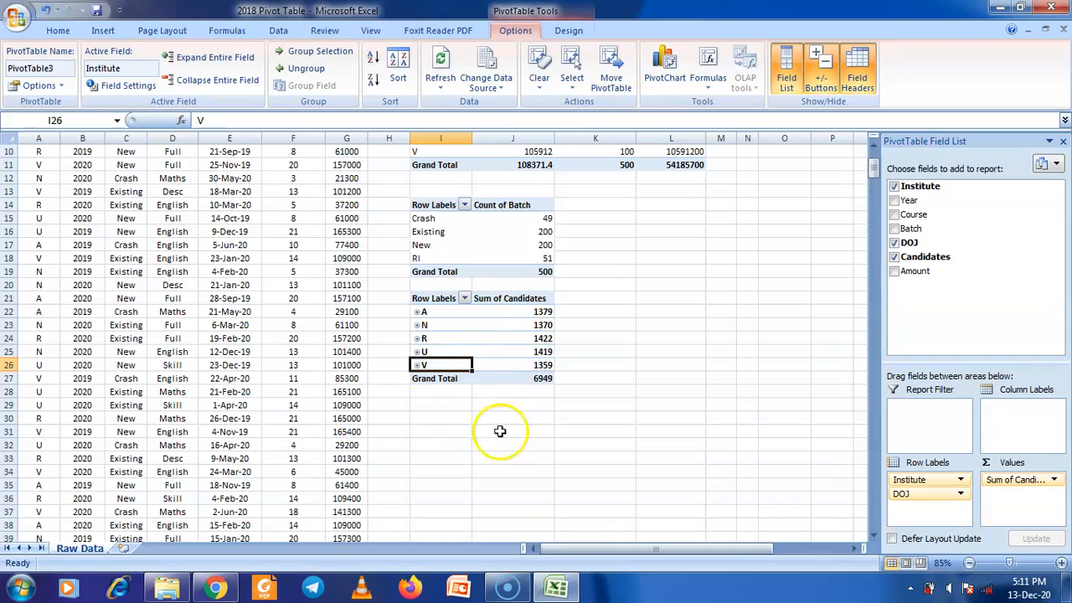
scroll(546, 407, up, 2)
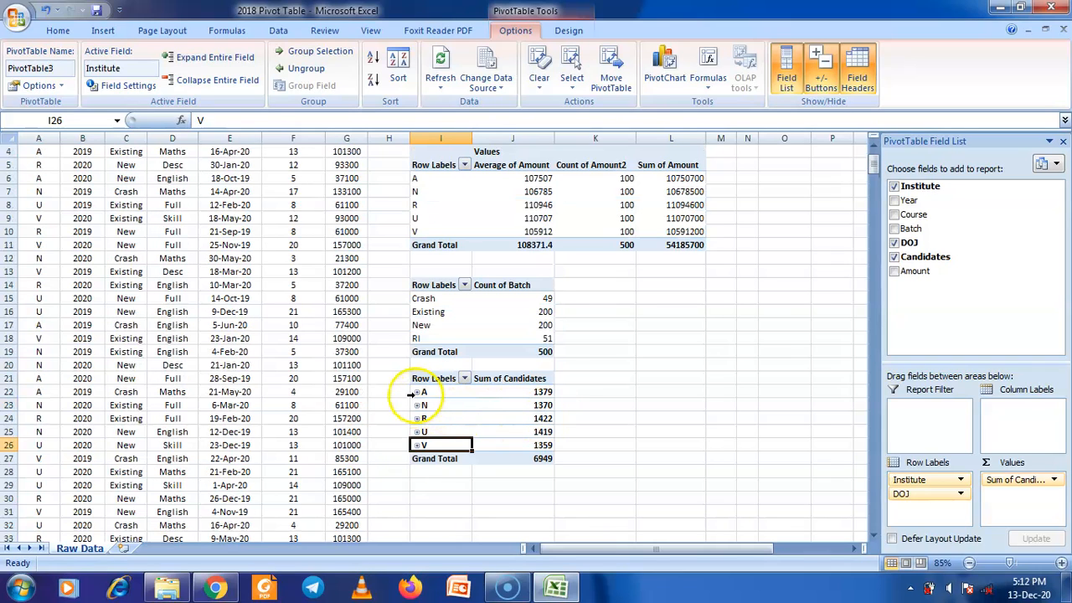
Step: Expand institute A in the Sum of Candidates PivotTable and group its DOJ dates by Quarters only
click(416, 392)
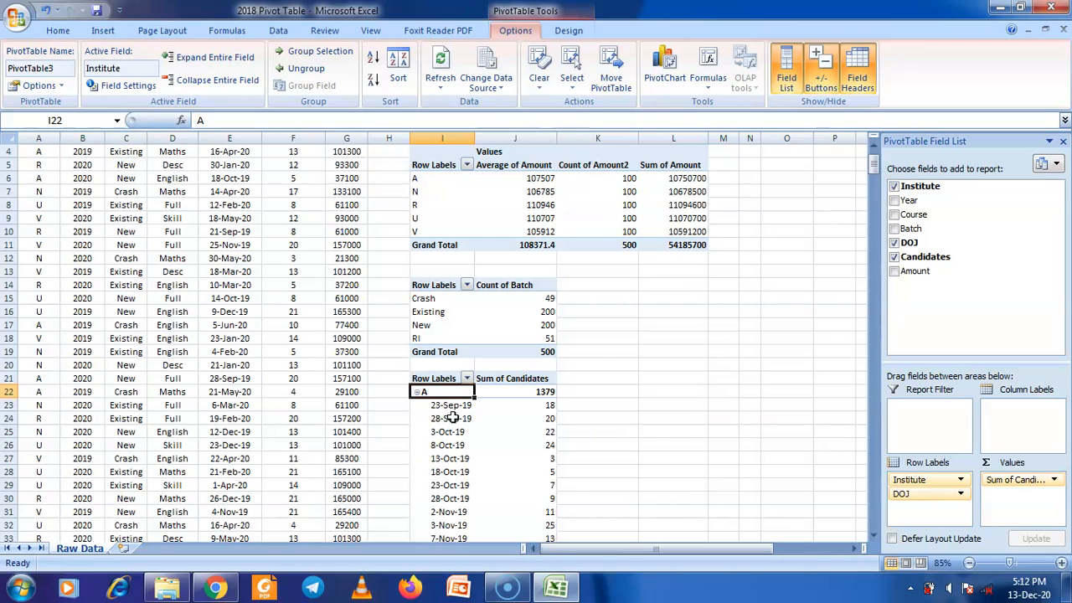
click(451, 418)
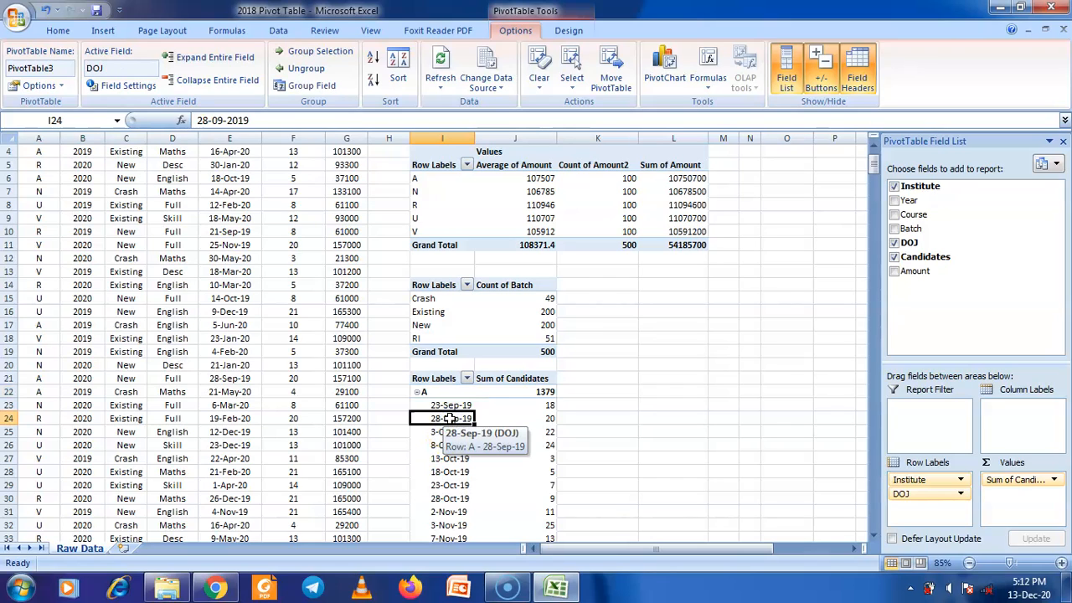
right_click(450, 418)
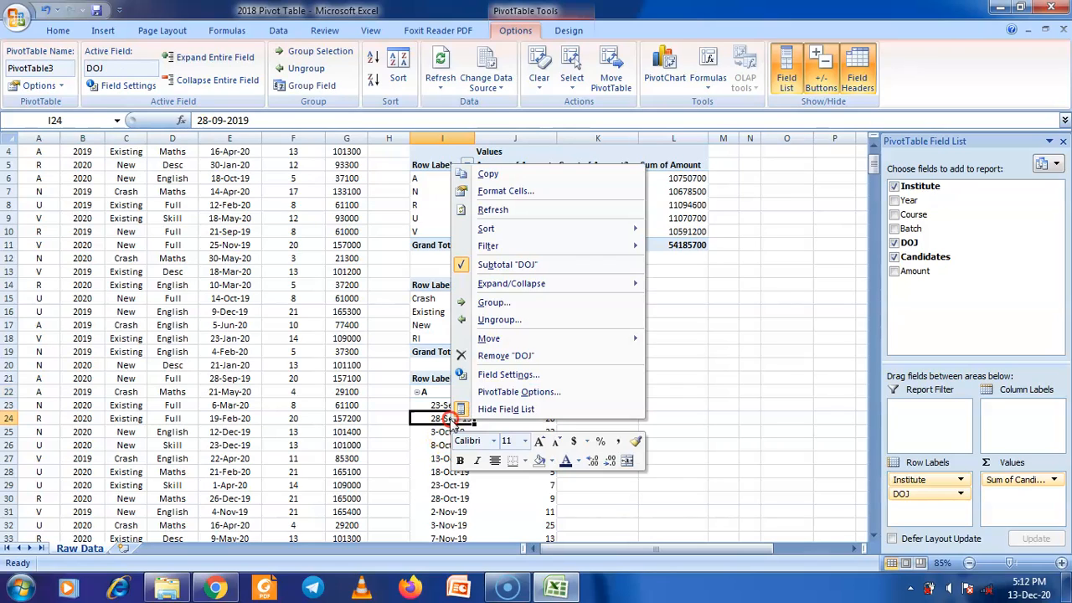
click(494, 302)
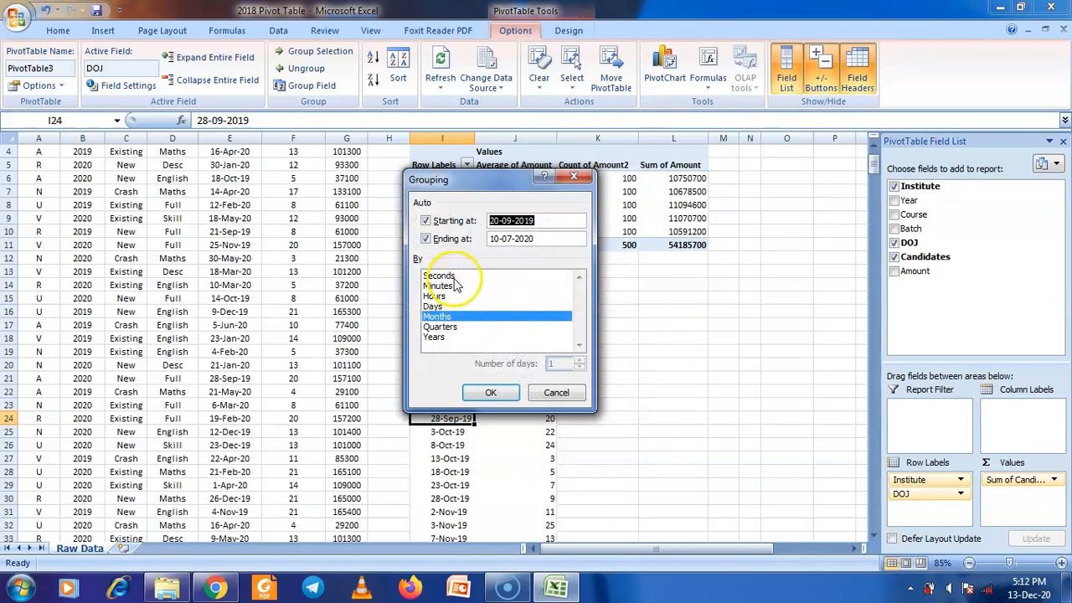
click(442, 327)
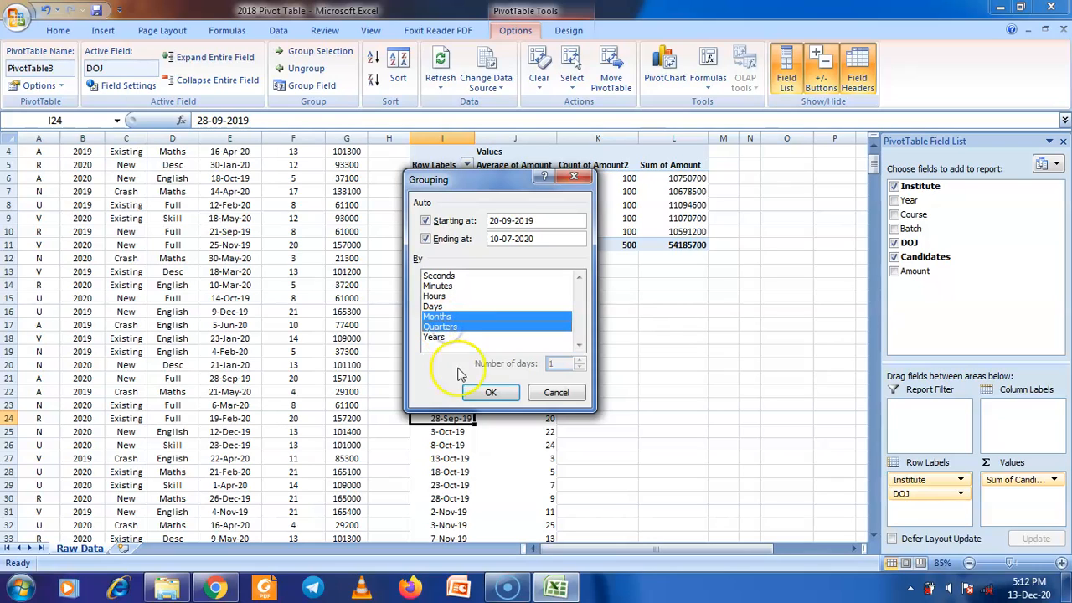
click(485, 318)
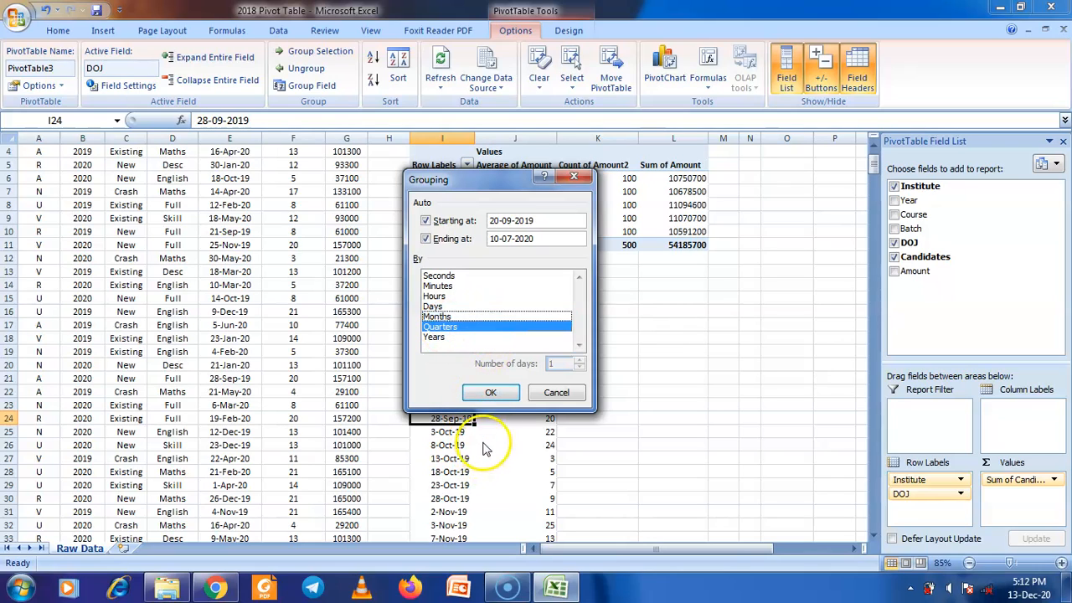
click(491, 393)
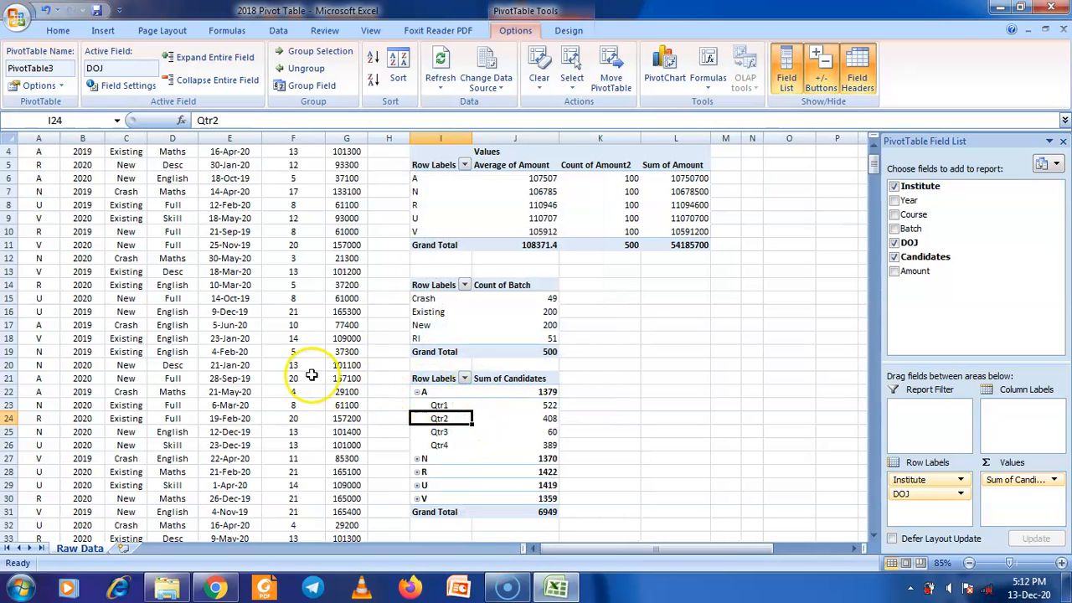
Step: Expand the quarter details under institutes N, R, U and V in the Sum of Candidates PivotTable
scroll(176, 307, up, 1)
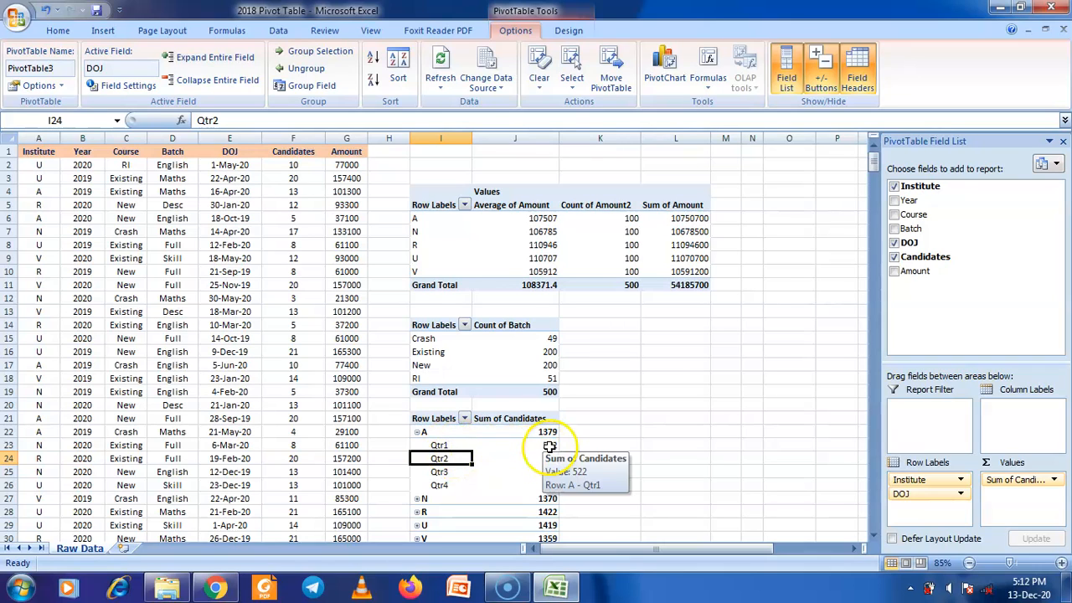
scroll(551, 453, down, 1)
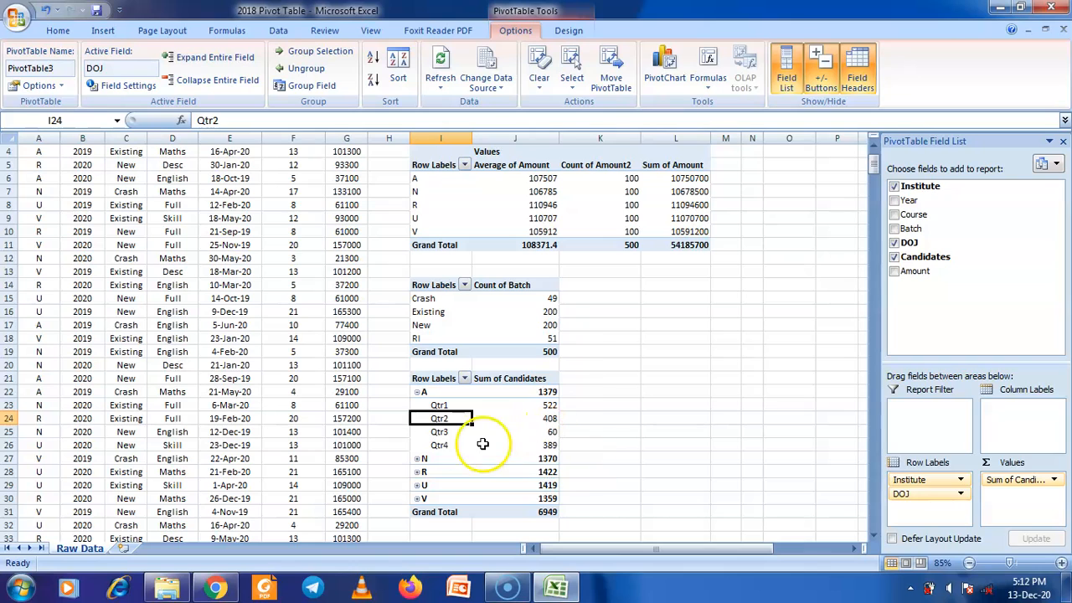
click(416, 458)
scroll(444, 477, down, 2)
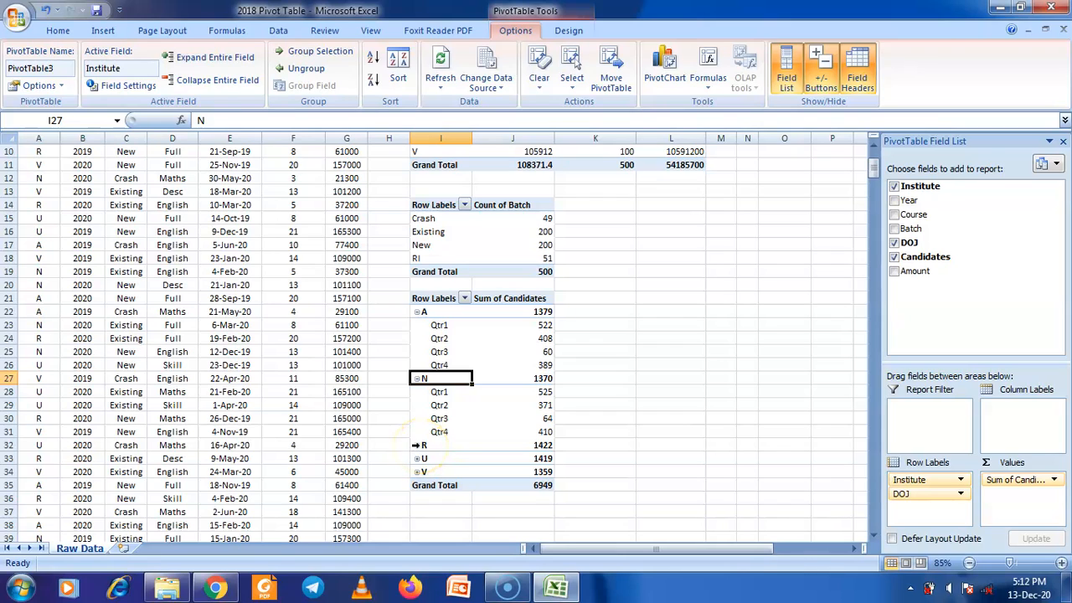
click(416, 445)
click(417, 446)
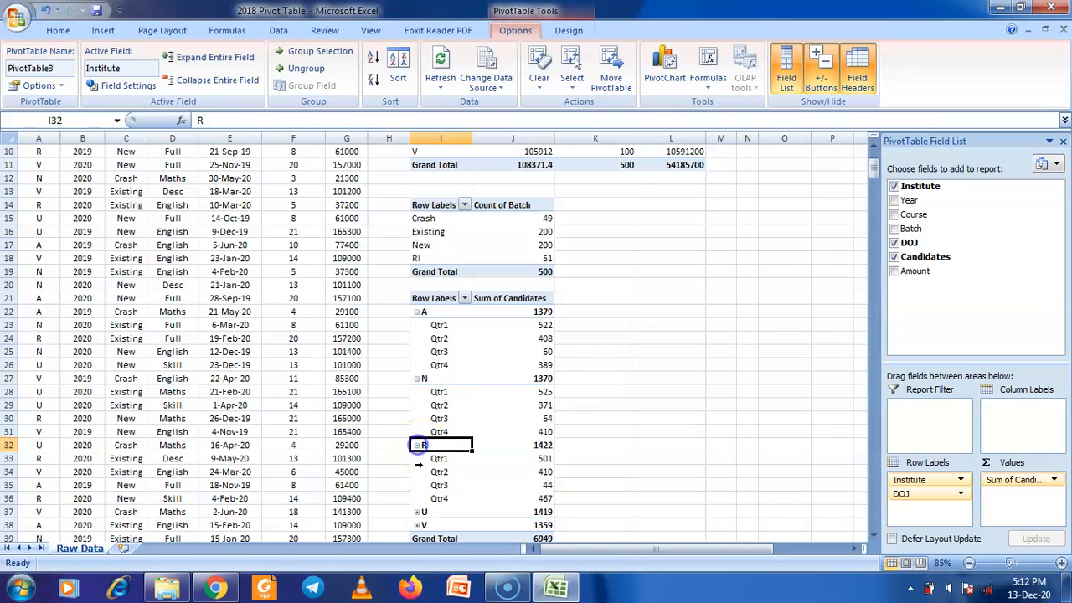
click(419, 512)
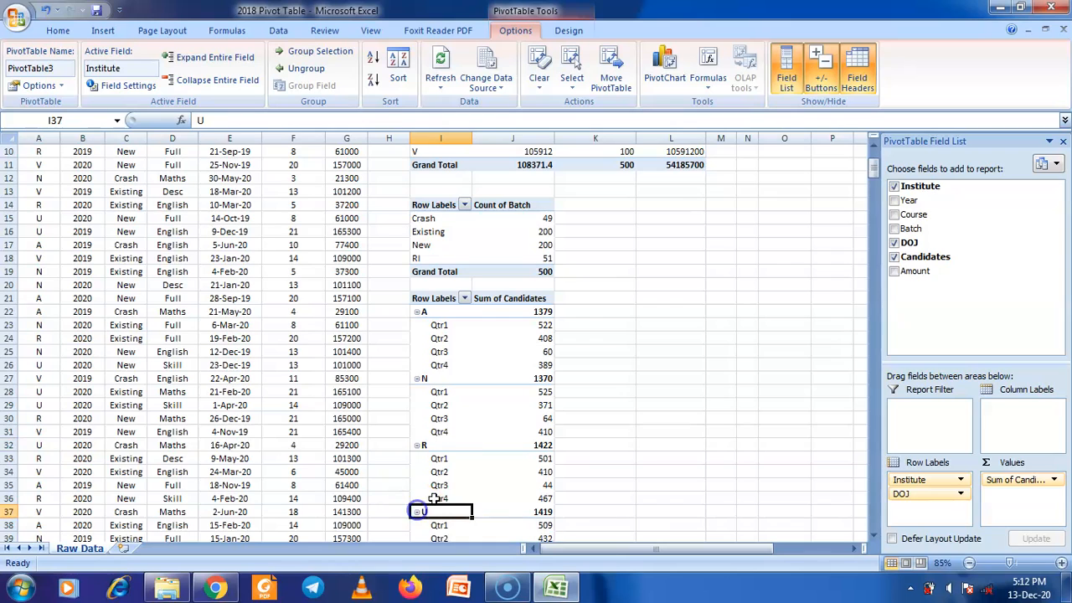
scroll(419, 502, down, 3)
click(418, 459)
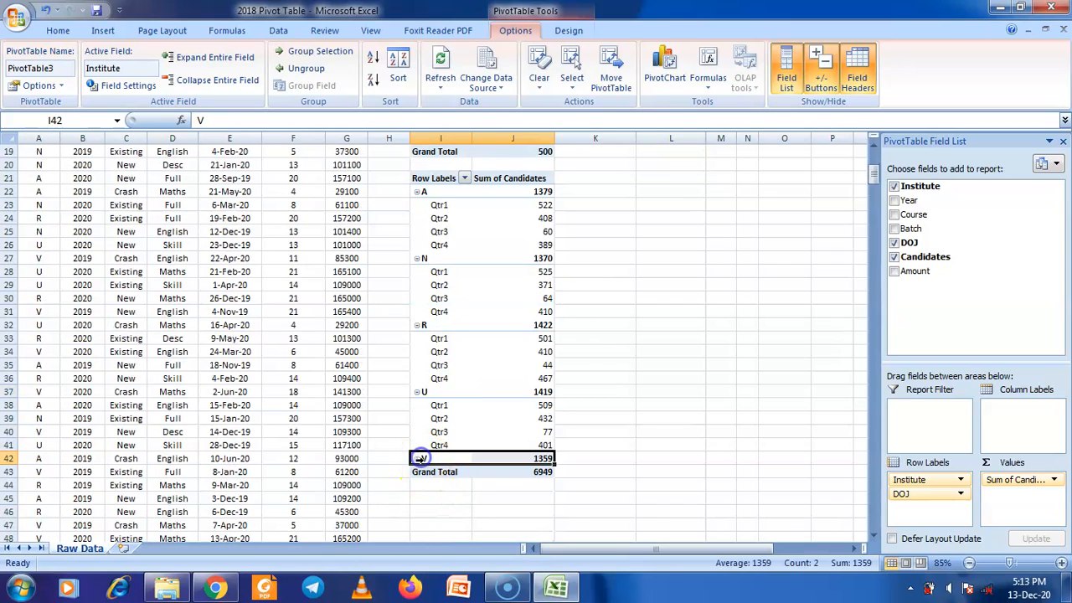
scroll(453, 420, up, 2)
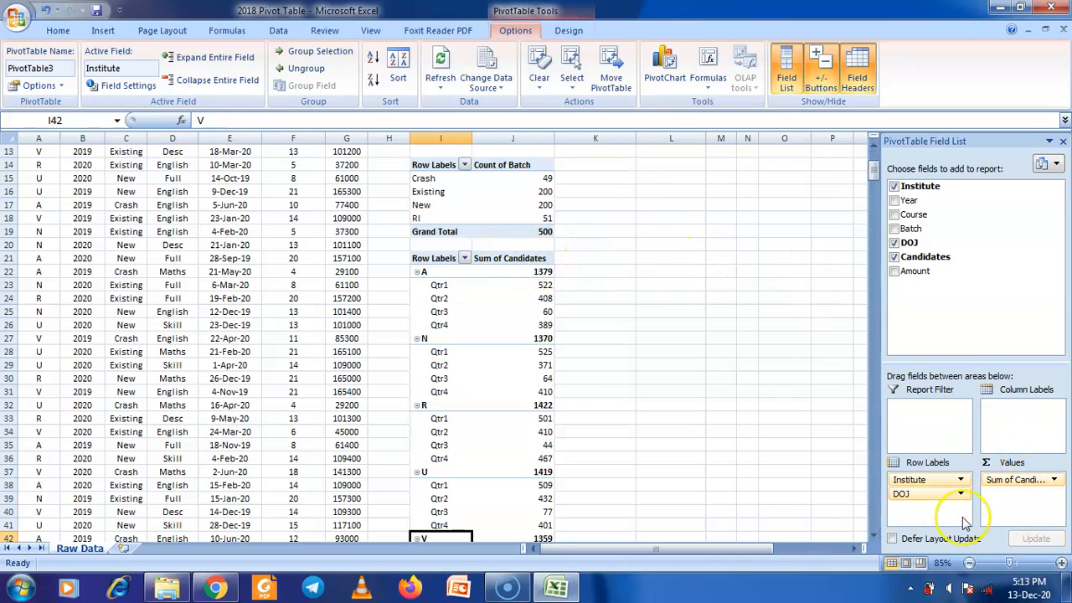
Step: Move DOJ from the row labels to the column labels and widen column L to show the Sum of Amount values
drag(930, 494, 1039, 409)
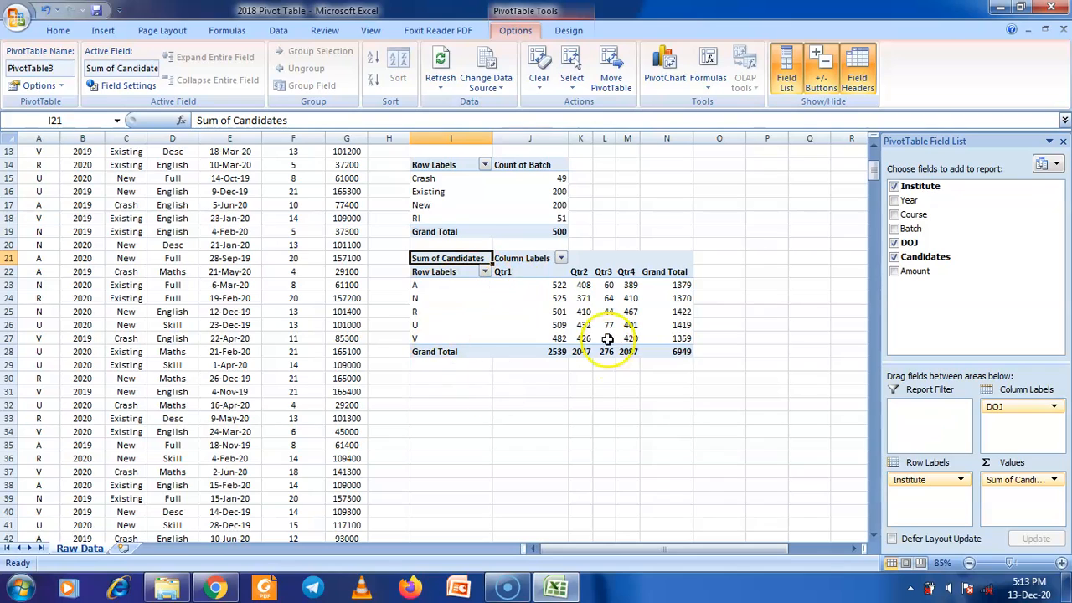
scroll(704, 477, up, 4)
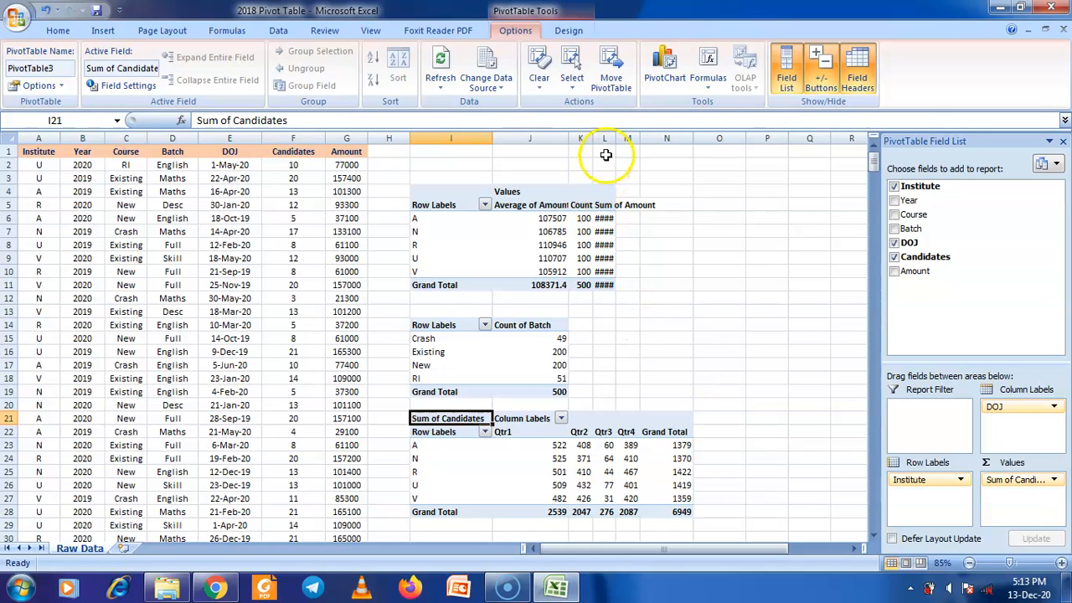
drag(615, 138, 654, 139)
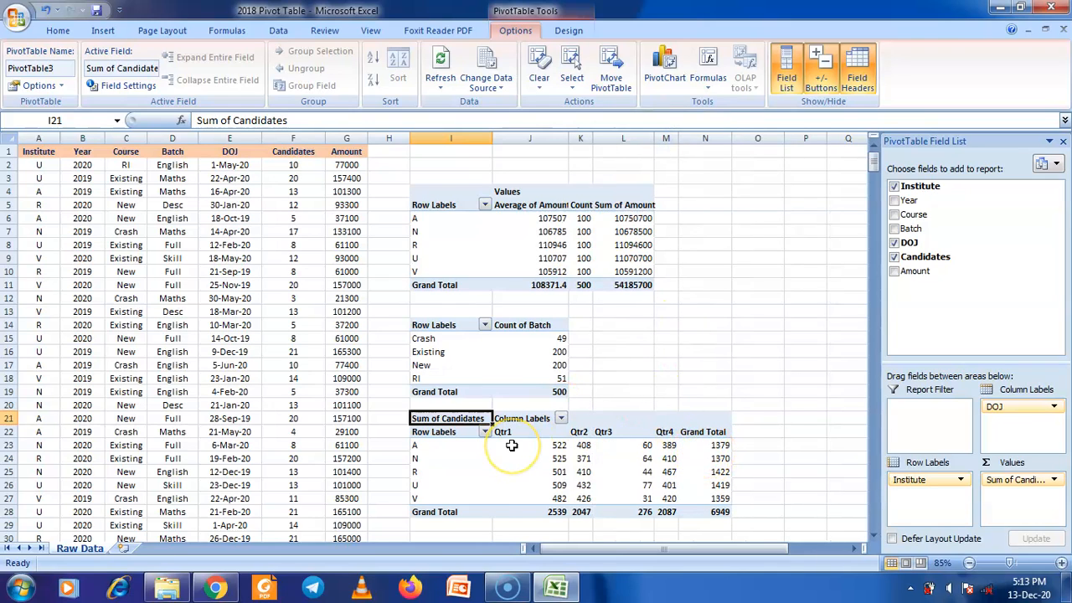
mouse_move(512, 445)
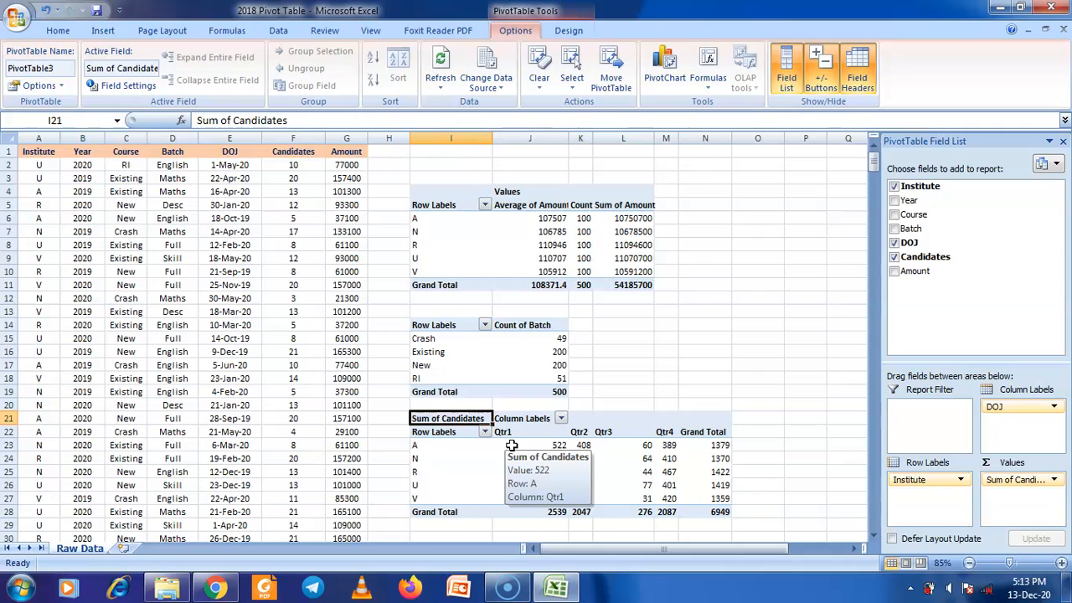
Step: Copy A1:G13 of Raw Data into cell A1 of a new worksheet and widen its DOJ column to show the dates
click(30, 154)
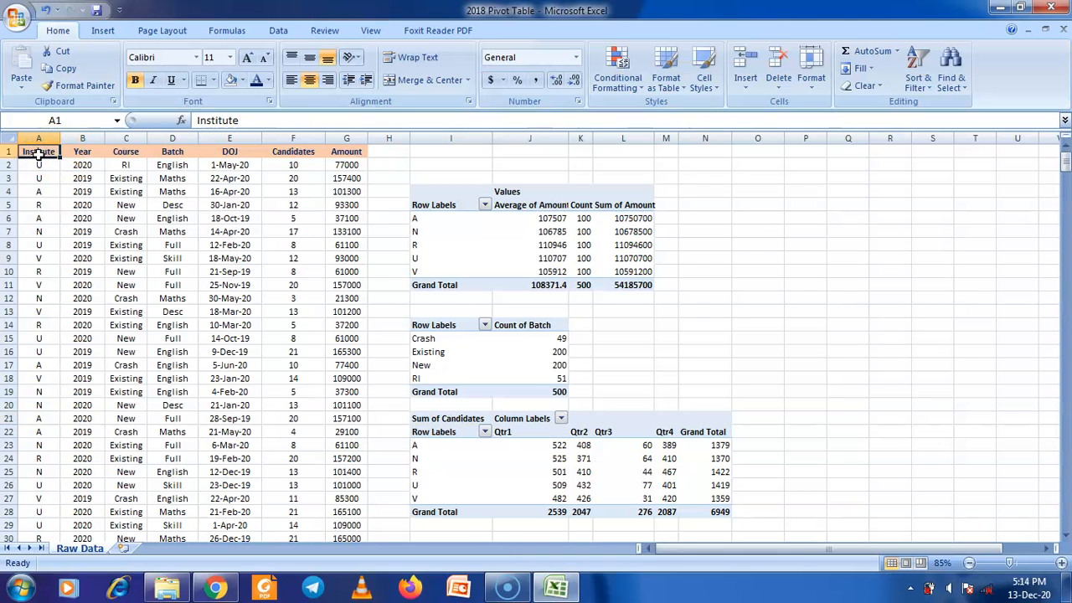
drag(37, 151, 363, 311)
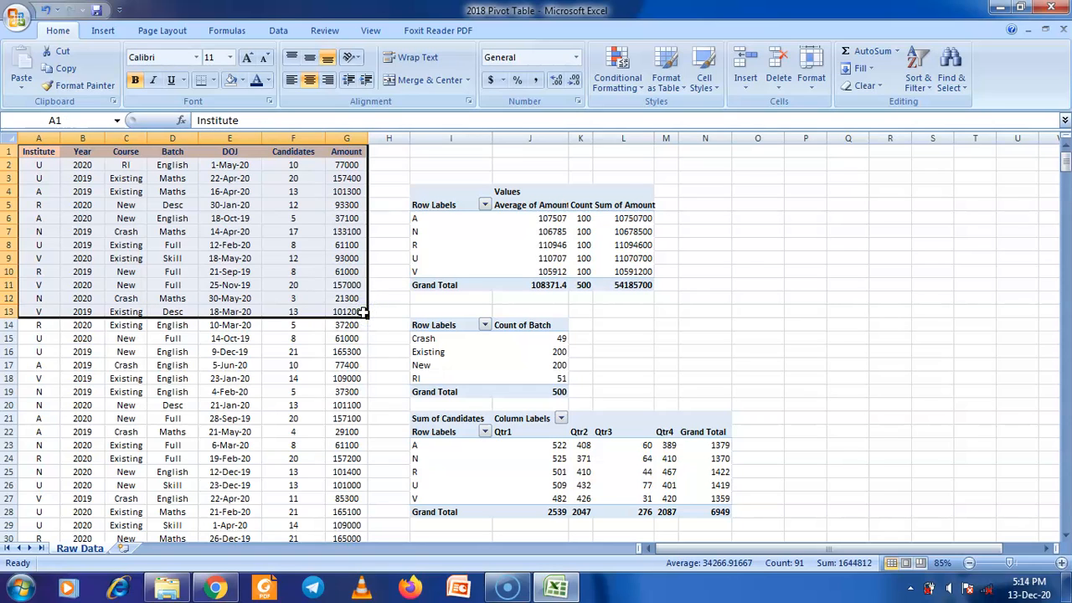
key(ctrl+c)
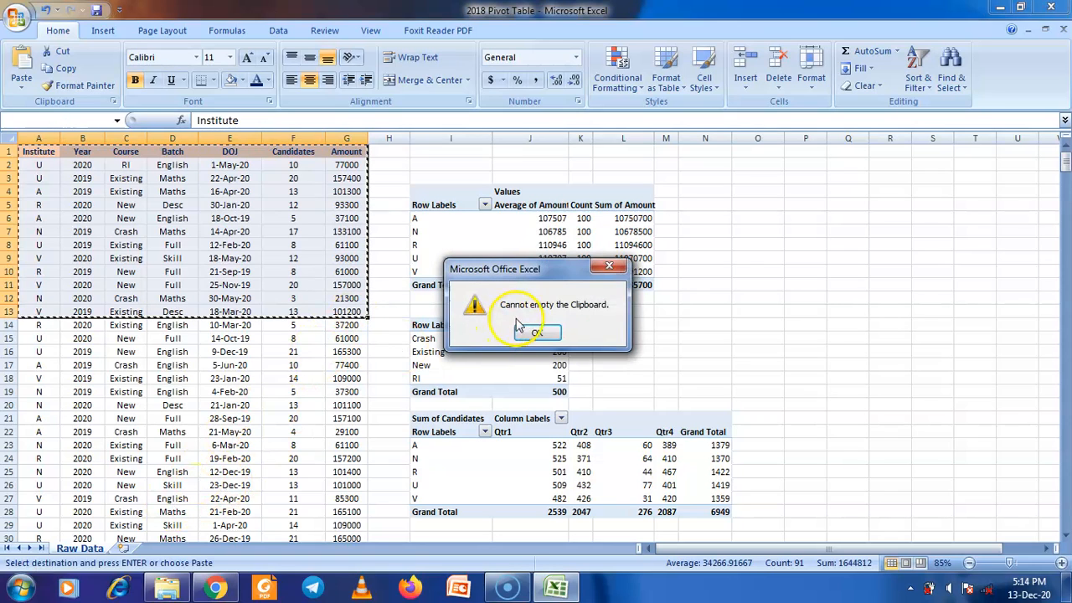
click(524, 334)
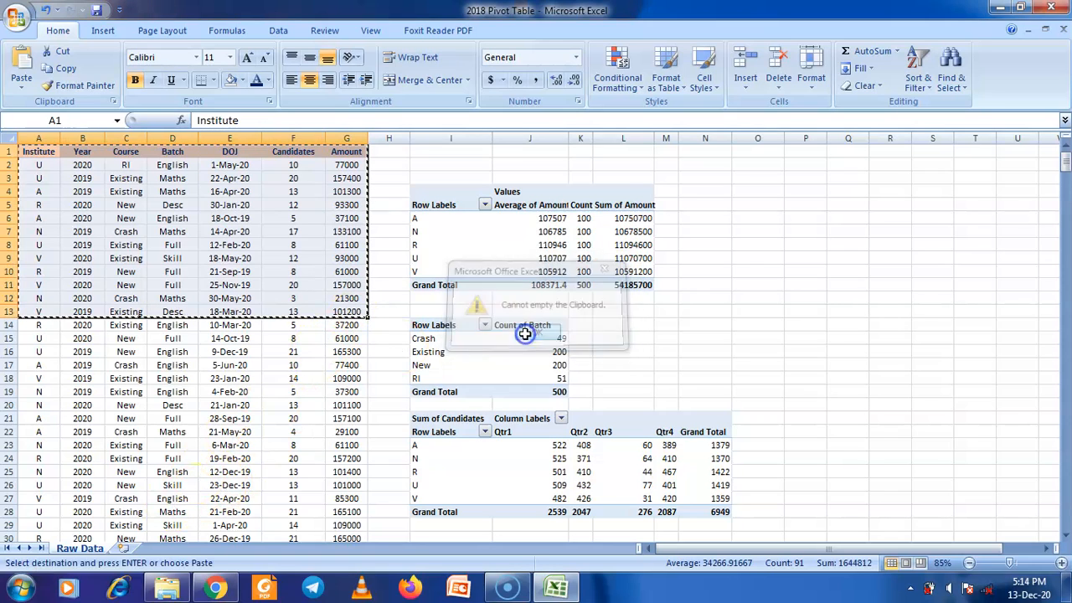
click(125, 548)
key(ctrl+v)
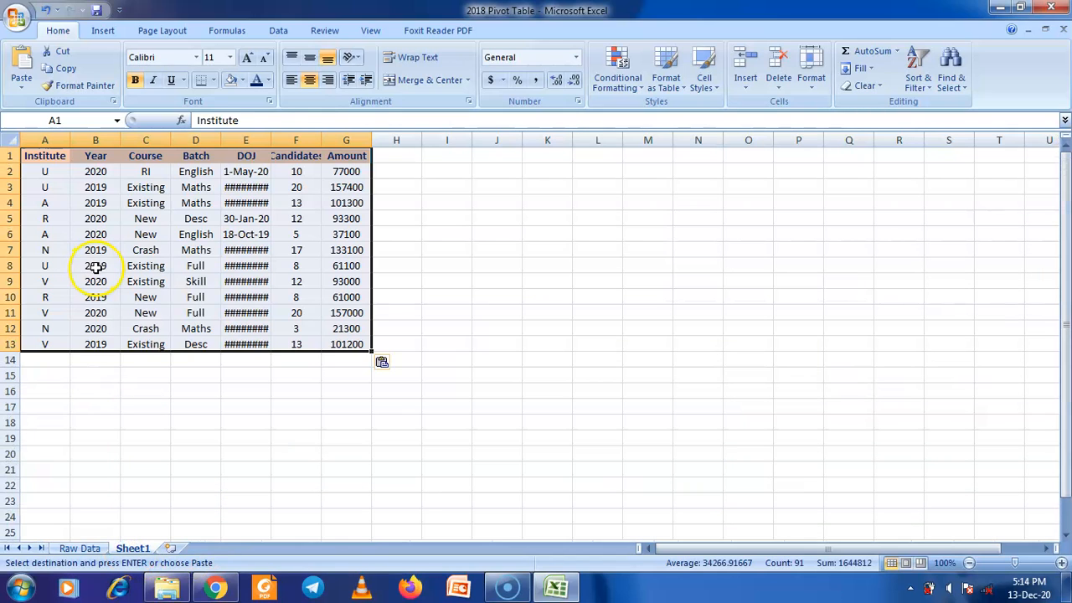
drag(272, 138, 289, 138)
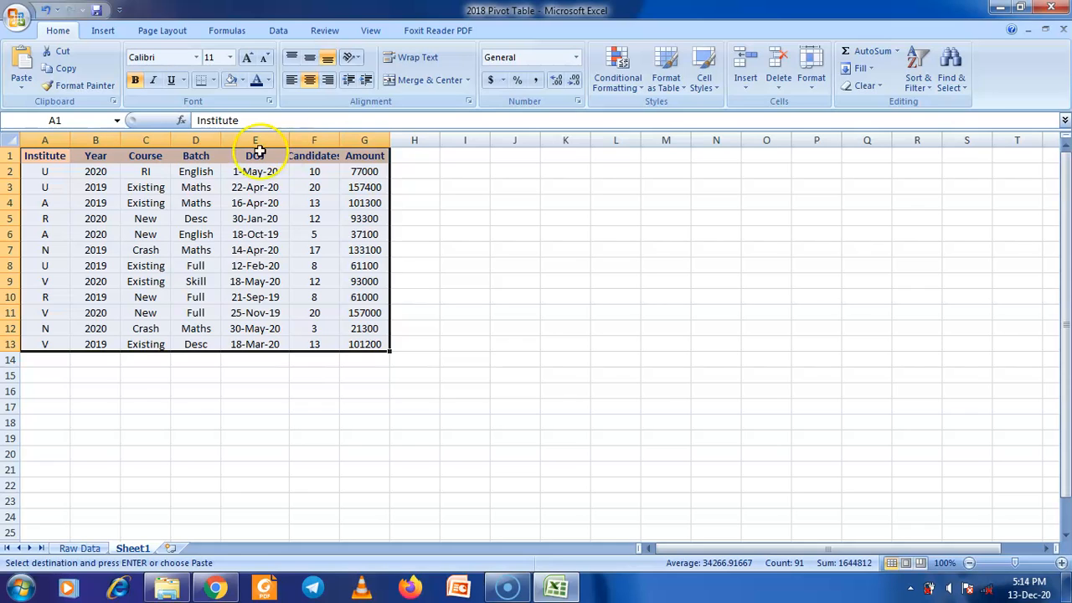
Step: Fill A2:A13 with the month series Jan to Dec and widen the Candidates column to fit its header
click(46, 140)
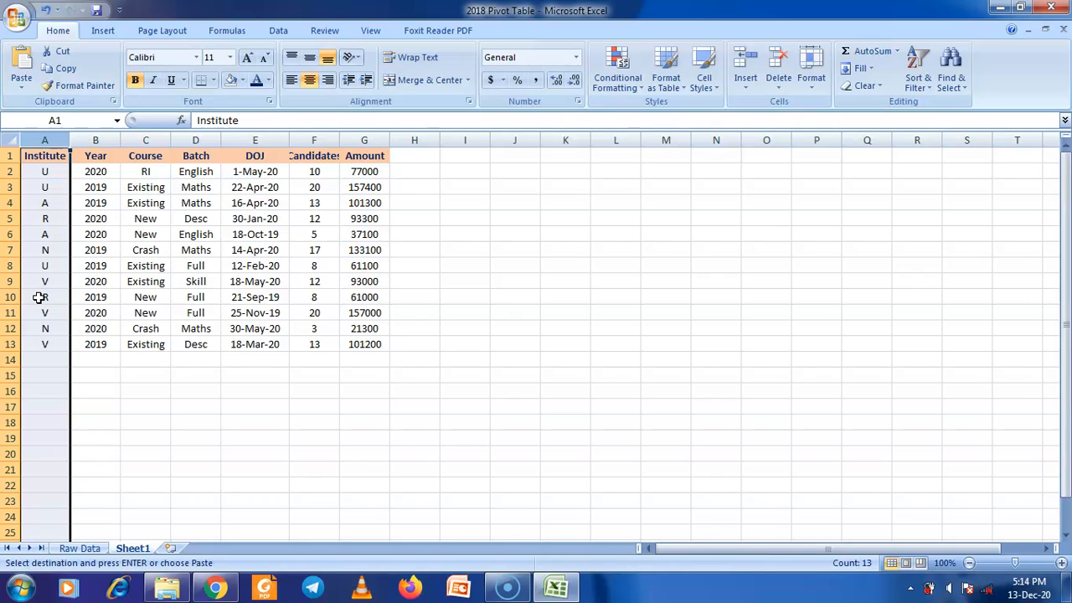
click(60, 171)
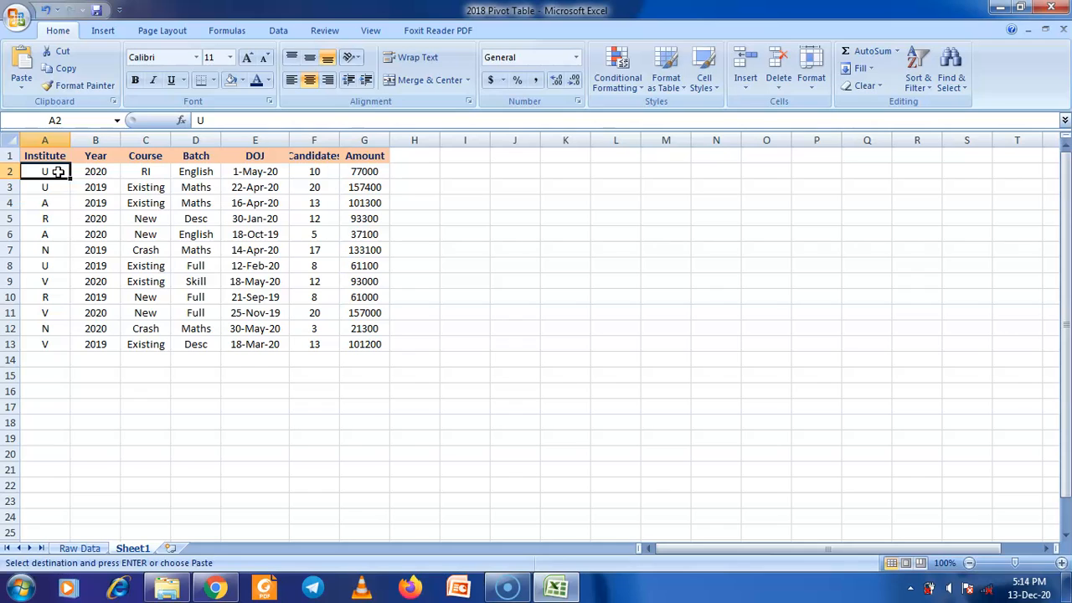
text(Jan)
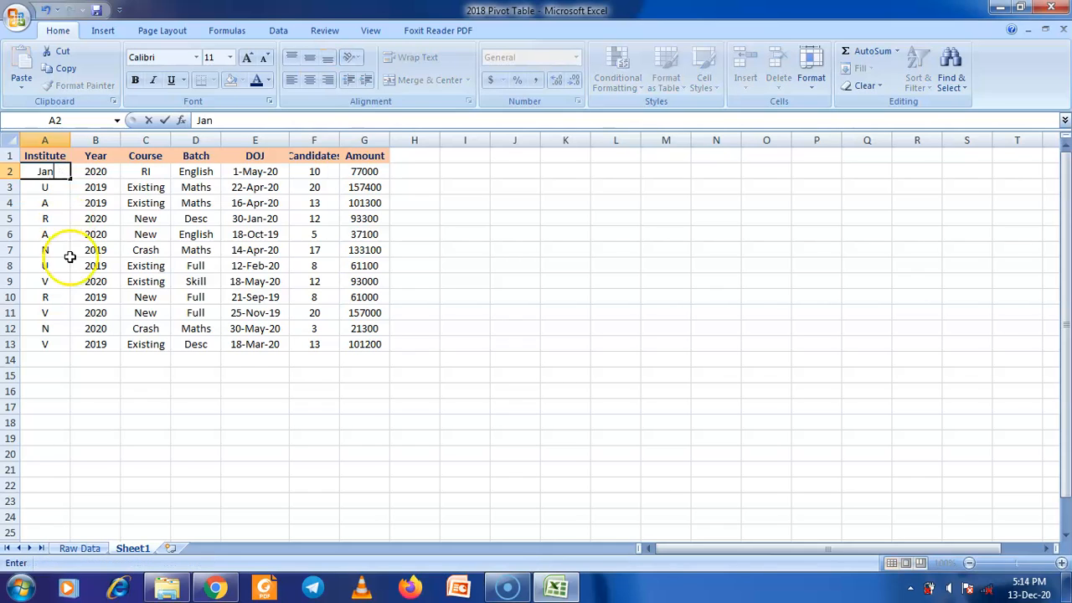
click(65, 391)
click(54, 167)
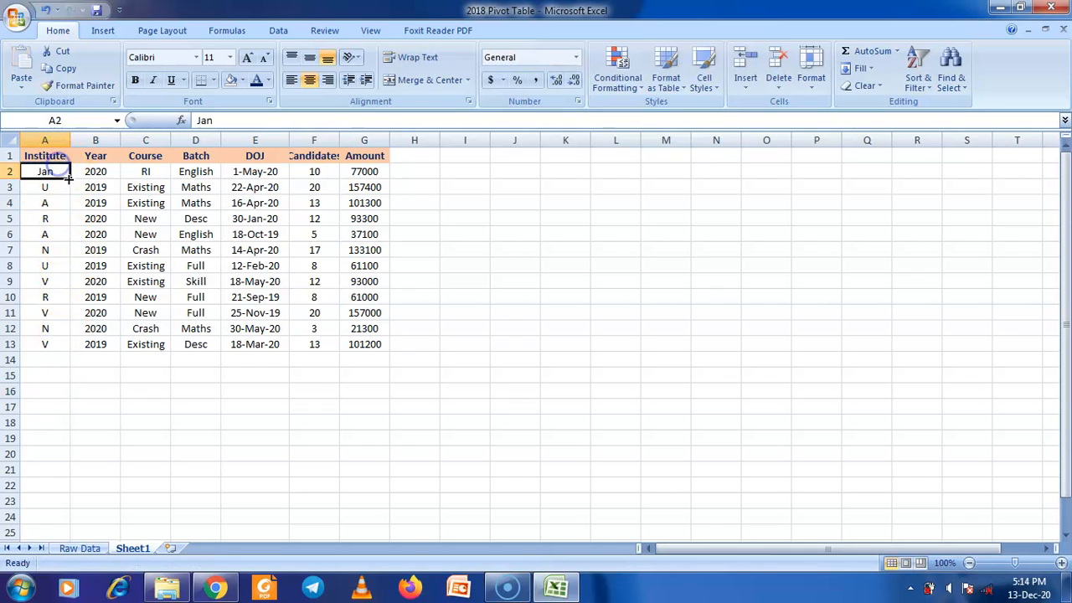
drag(69, 178, 62, 346)
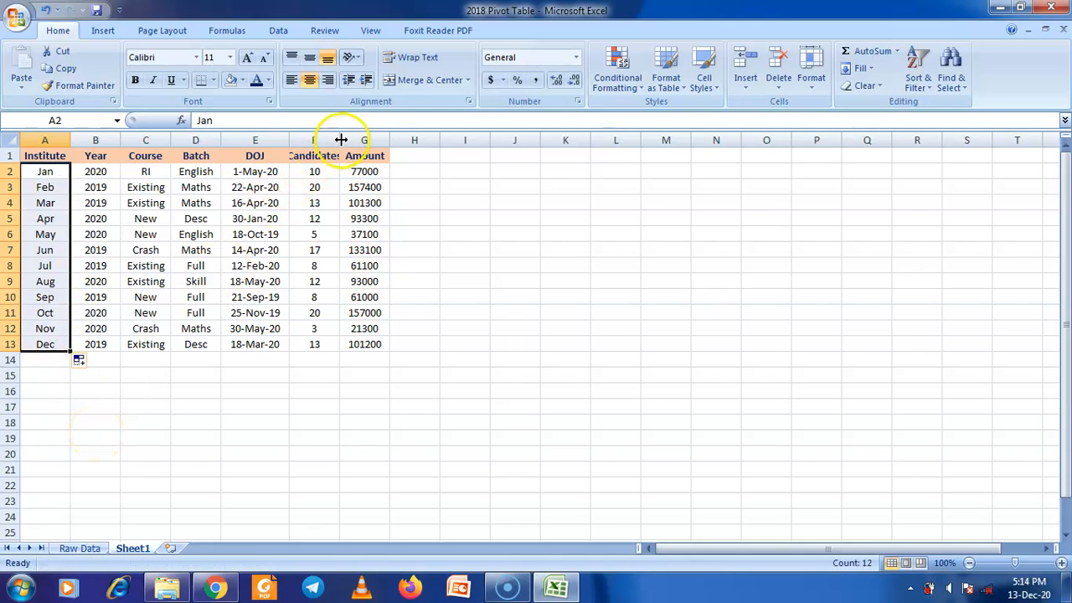
drag(340, 140, 350, 140)
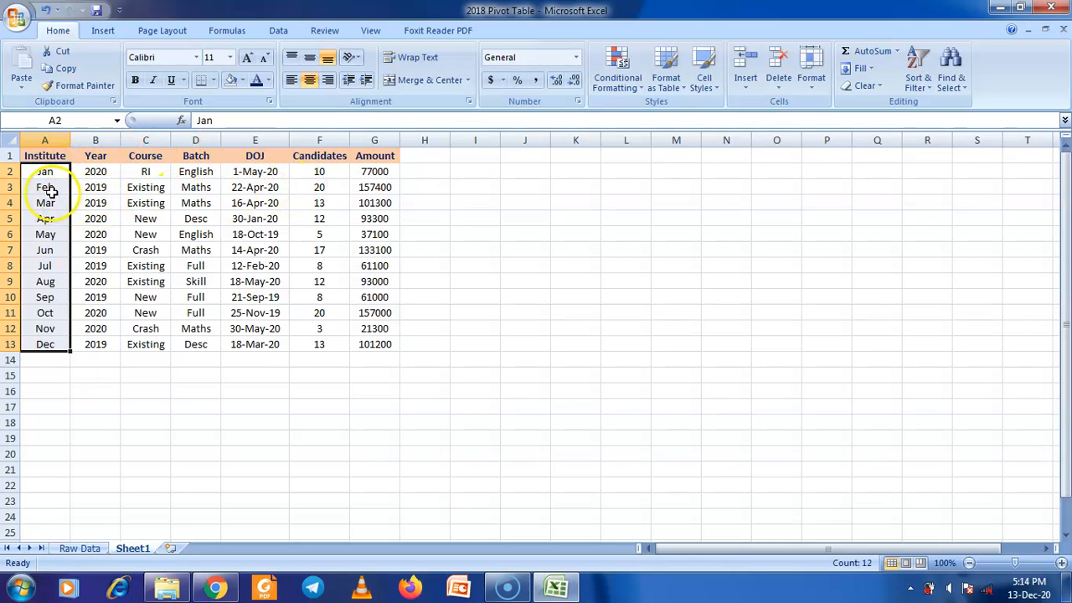
Step: Apply All Borders to the cell pairs C16:D16 and C19:D19 below the copied table
drag(152, 389, 202, 389)
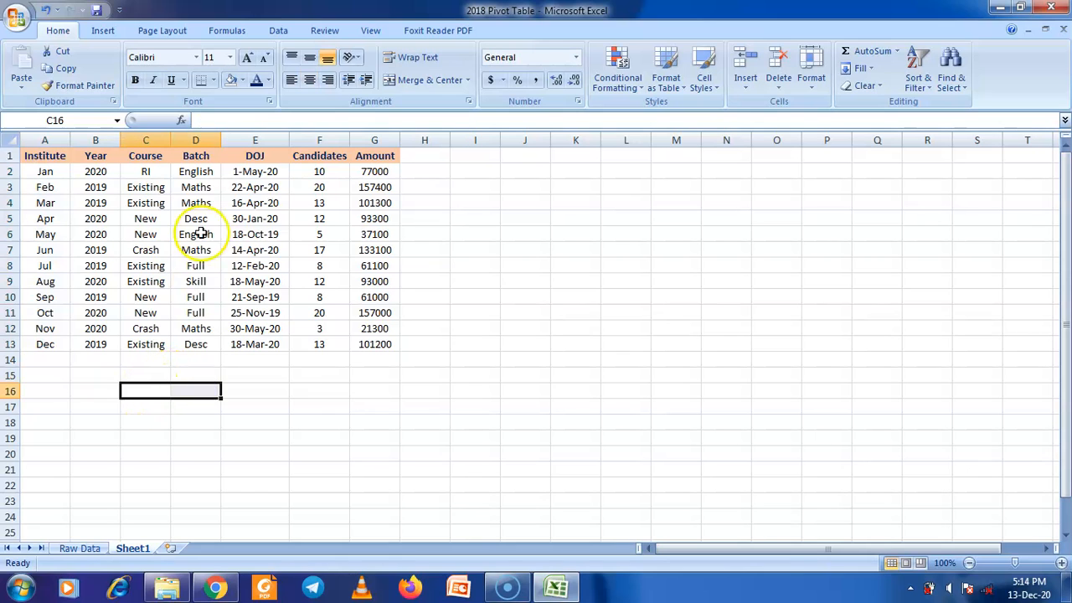
click(214, 80)
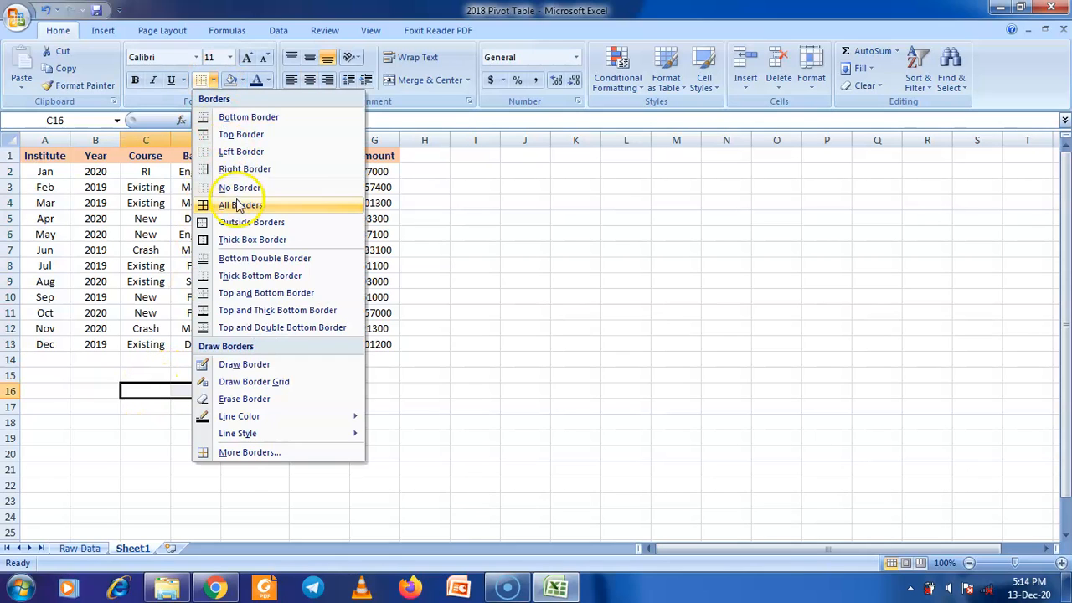
click(238, 206)
drag(141, 437, 200, 439)
click(201, 79)
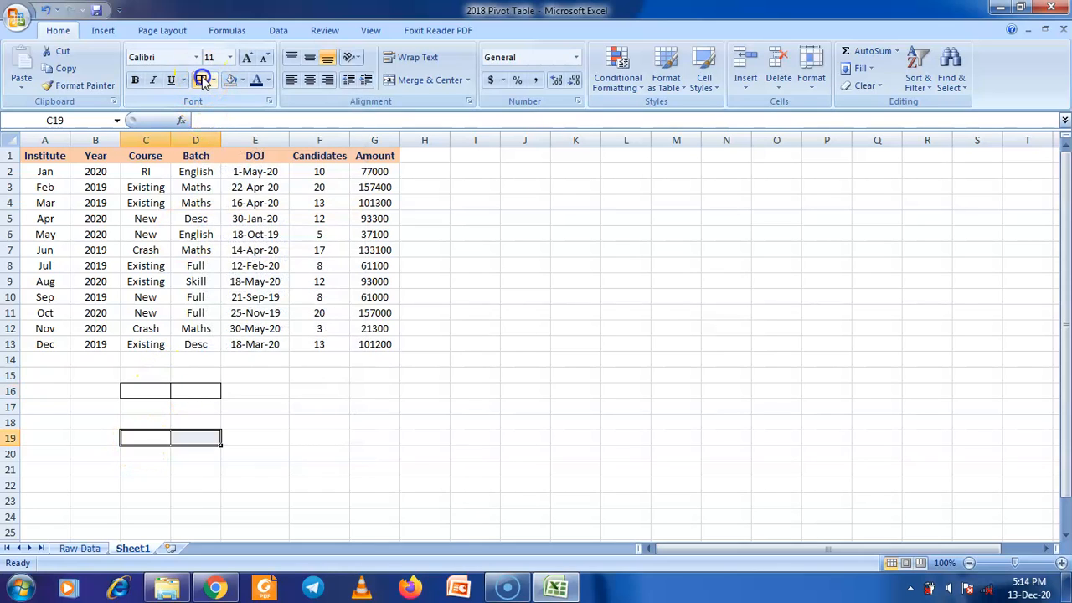
click(322, 404)
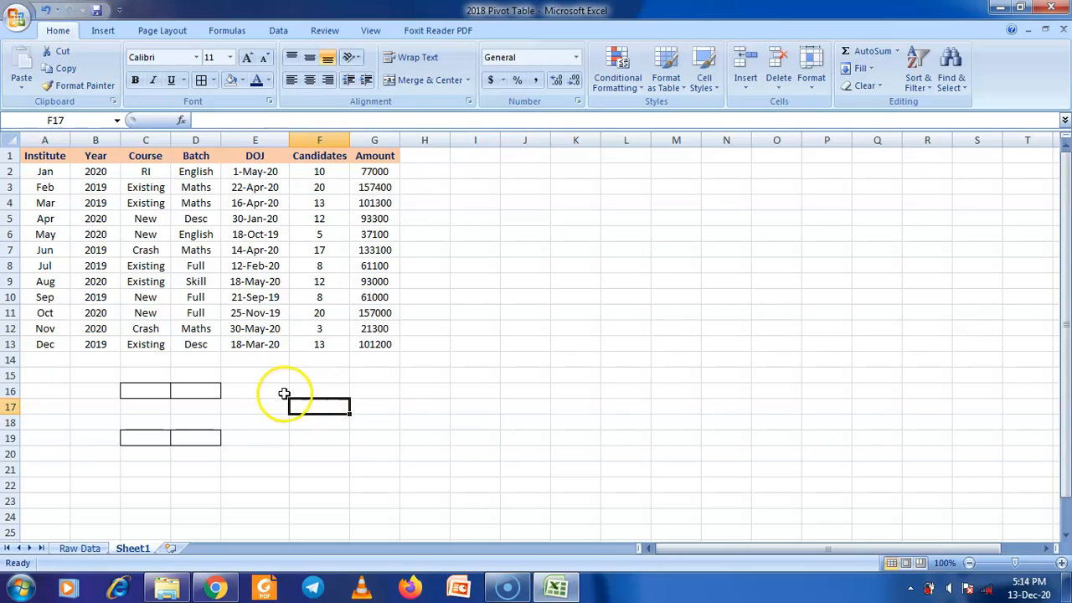
click(167, 393)
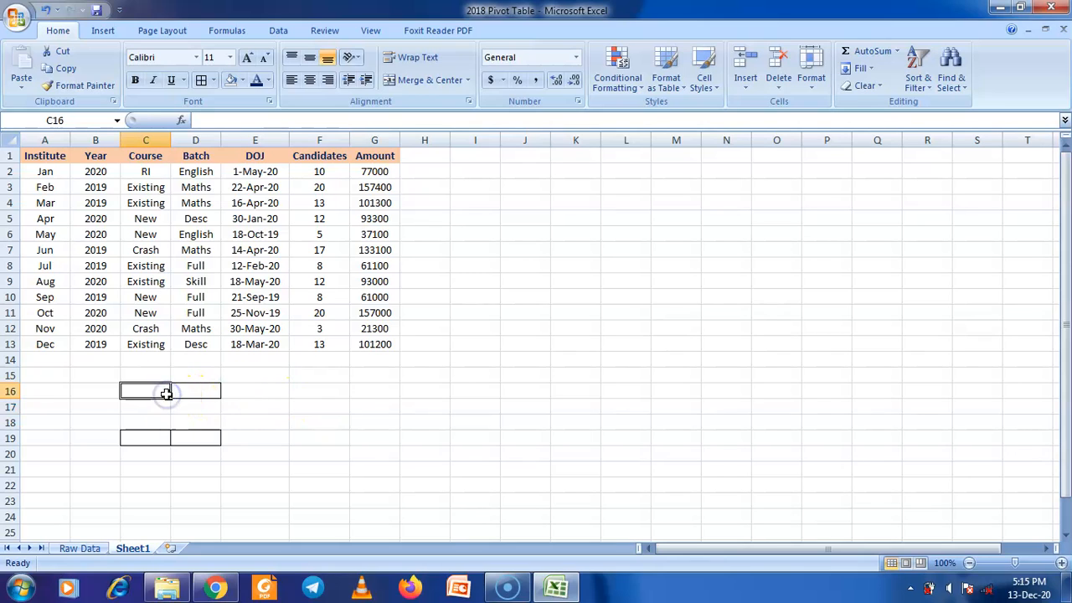
Step: Enter Sep in C16 and look up its Candidates value in D16 with =VLOOKUP(C16,A2:G13,6,0)
text(Sep)
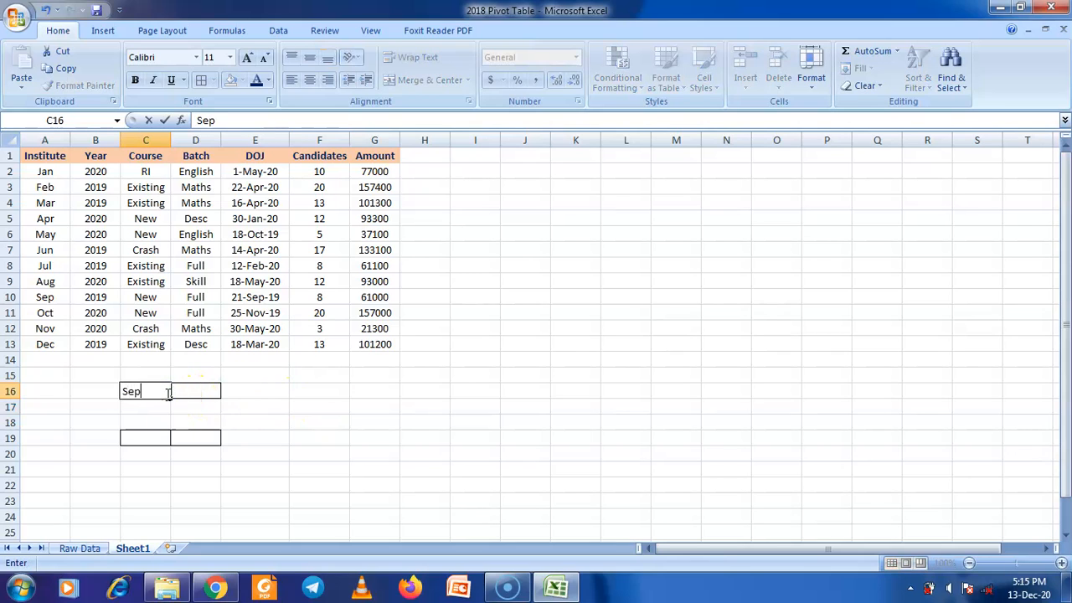
key(Tab)
click(172, 391)
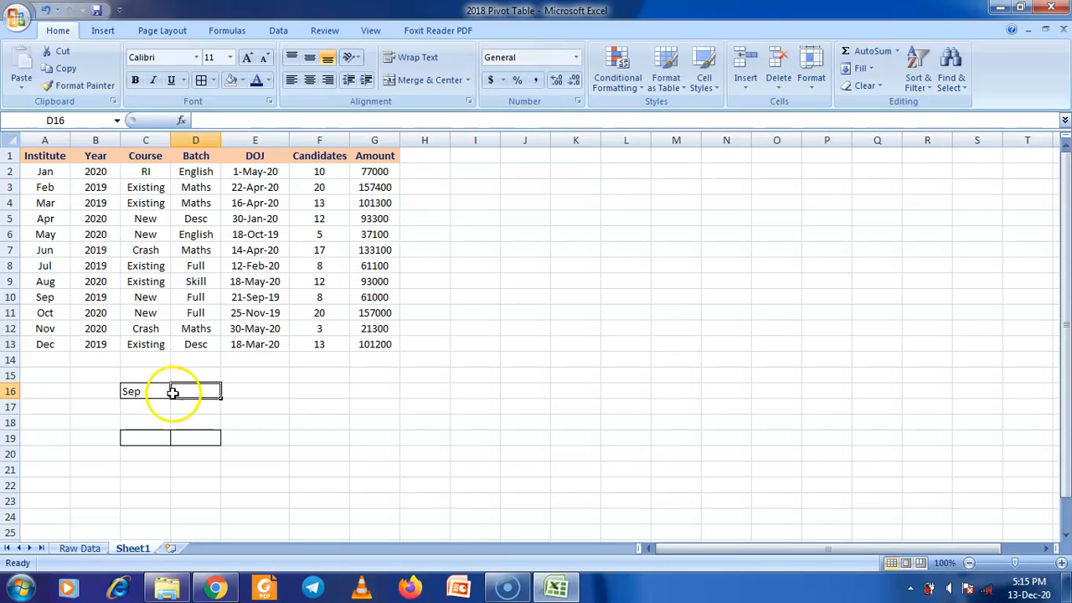
text(=)
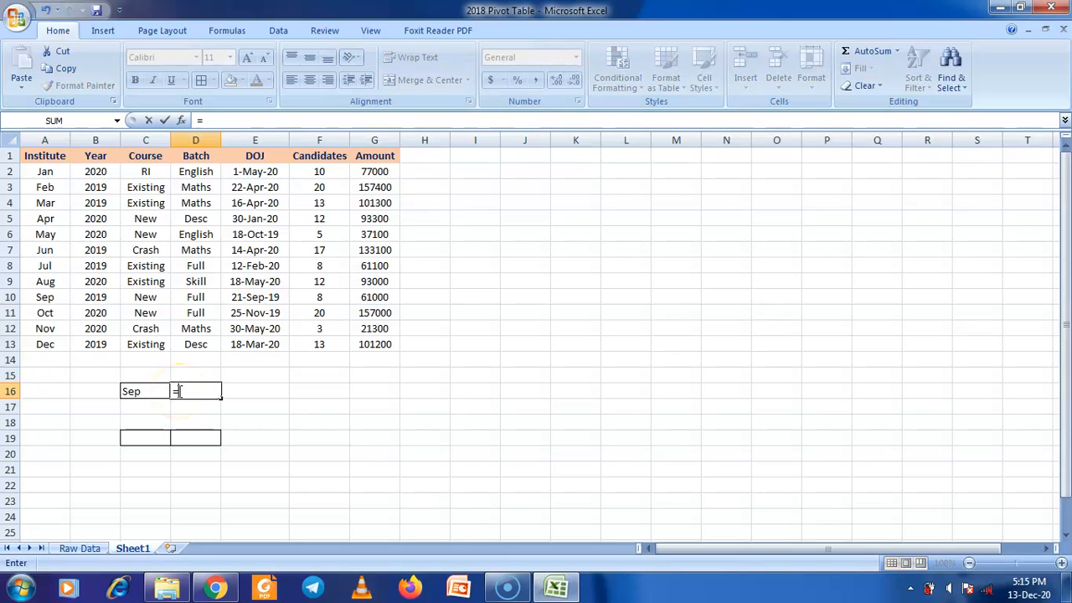
text(VL)
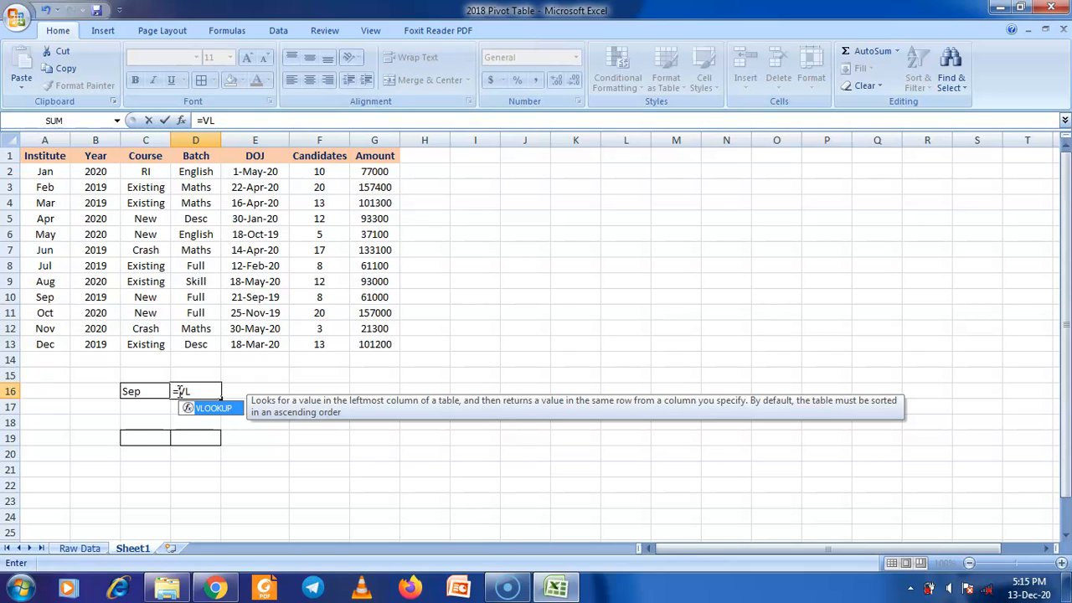
click(220, 409)
click(219, 409)
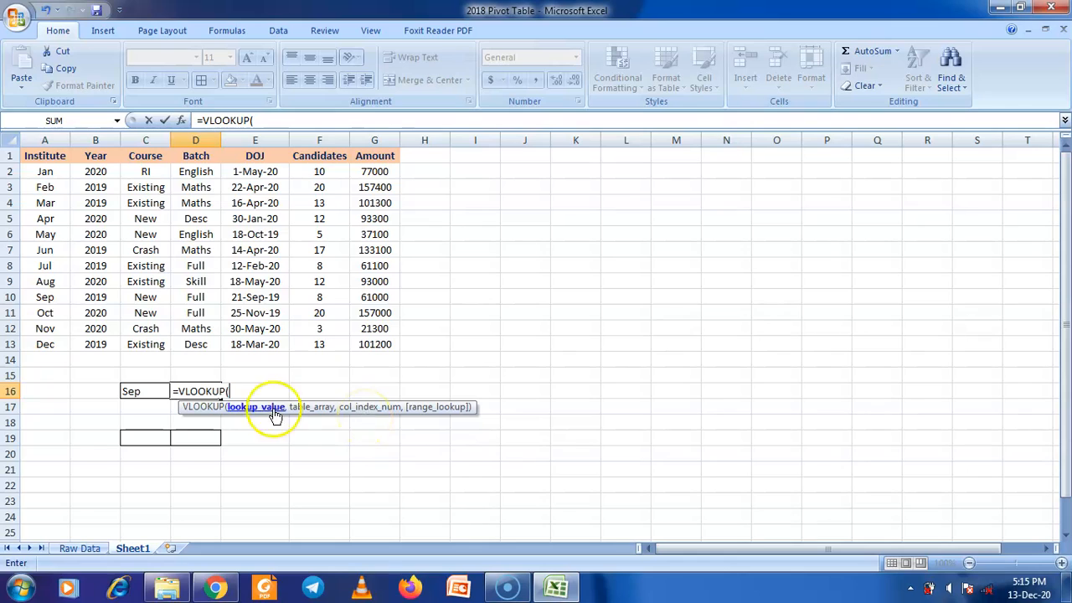
click(147, 391)
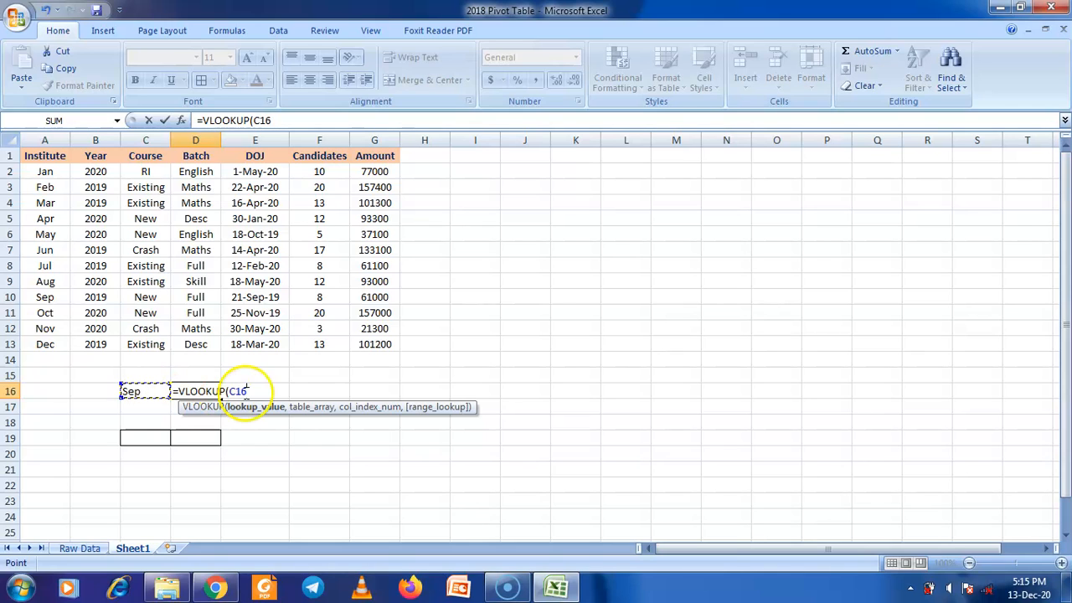
text(,)
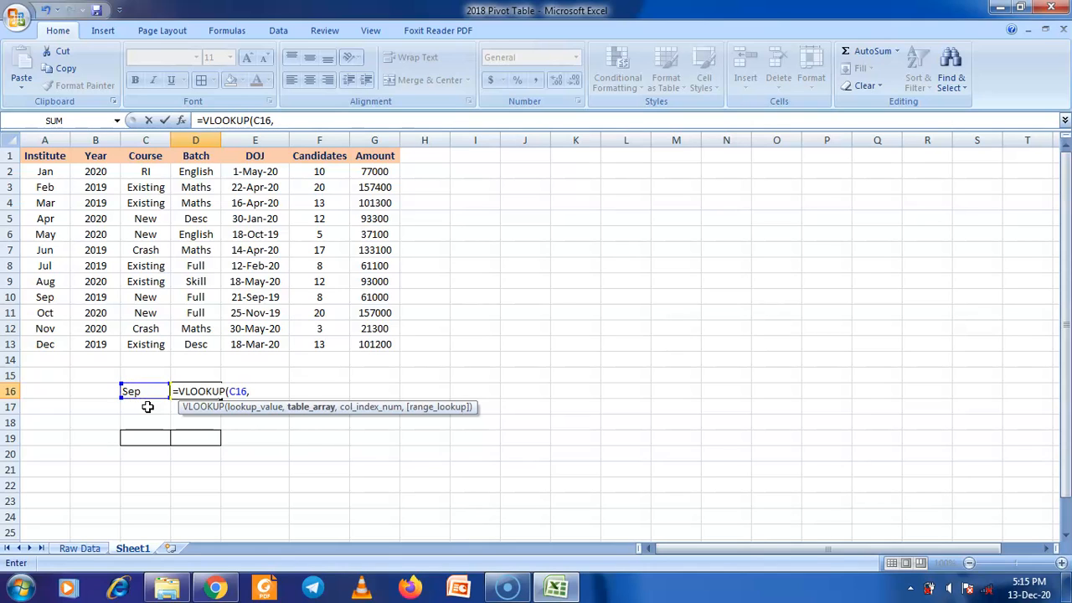
click(56, 170)
drag(60, 171, 378, 345)
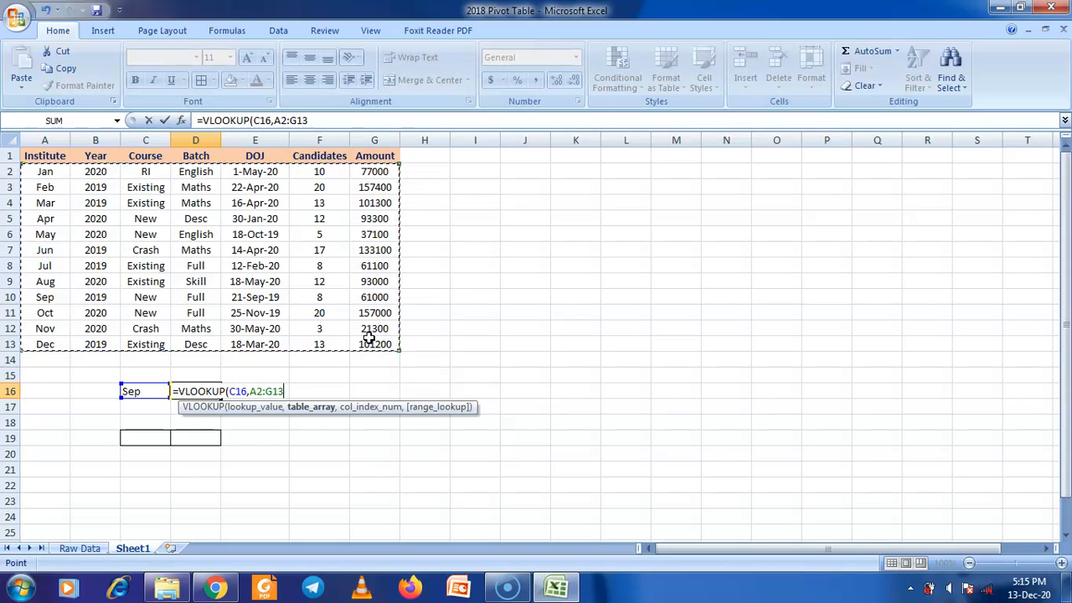
text(,6)
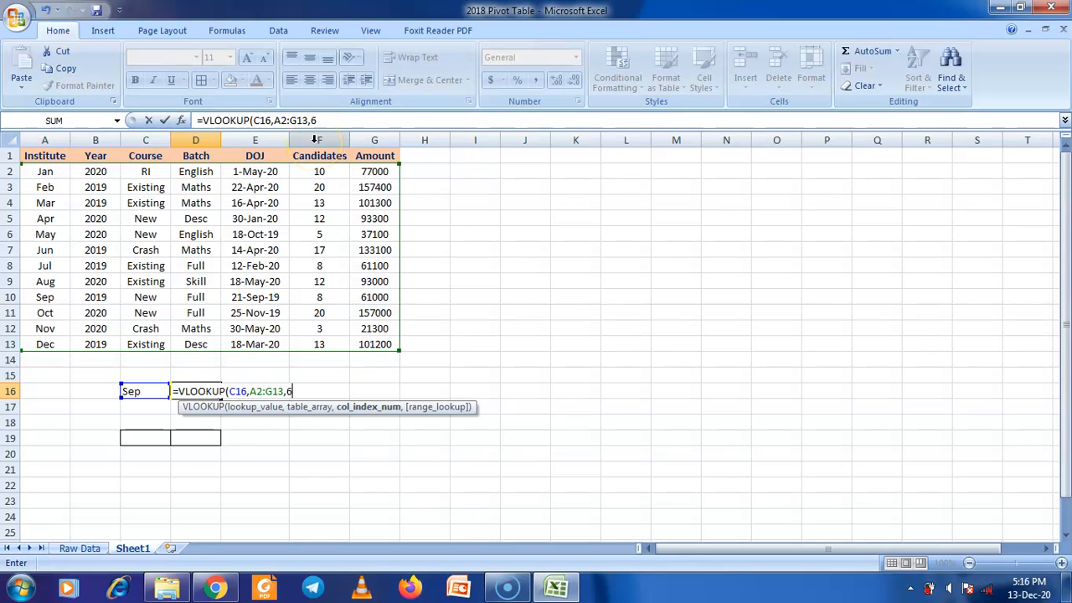
text(,0)
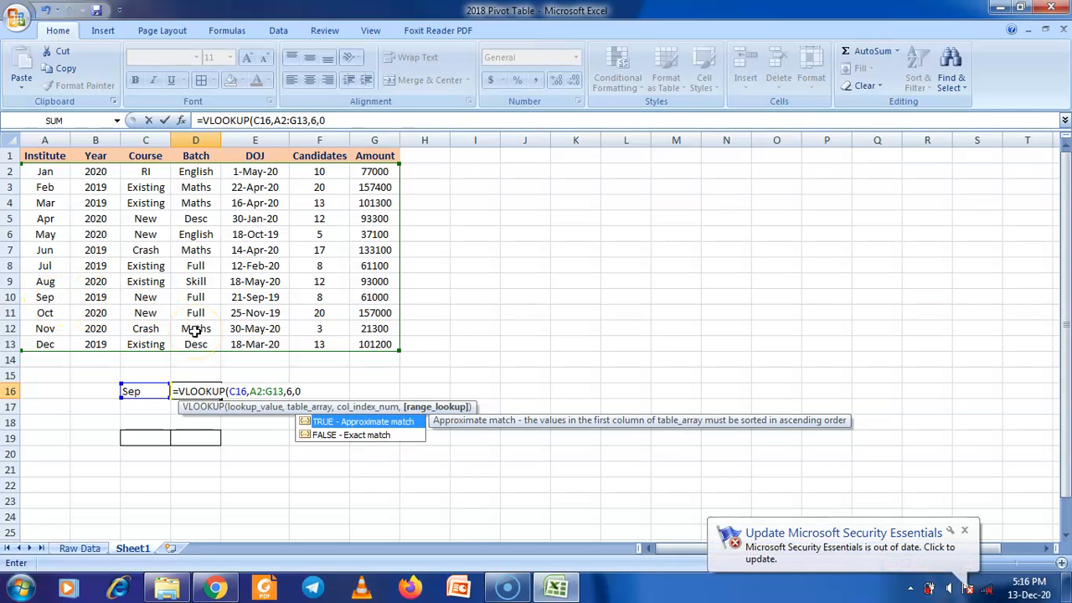
text())
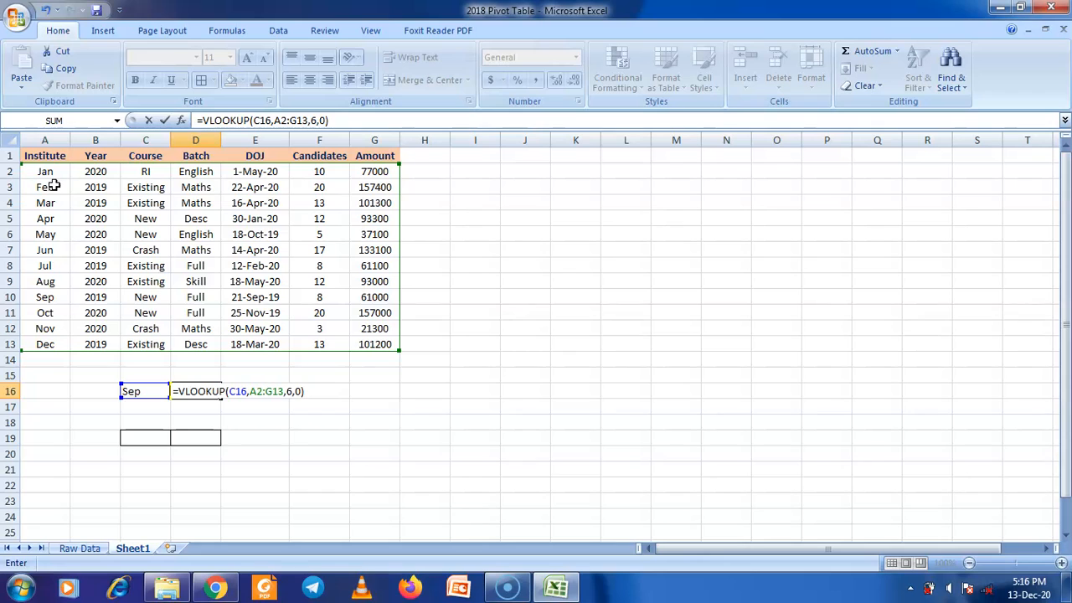
key(Return)
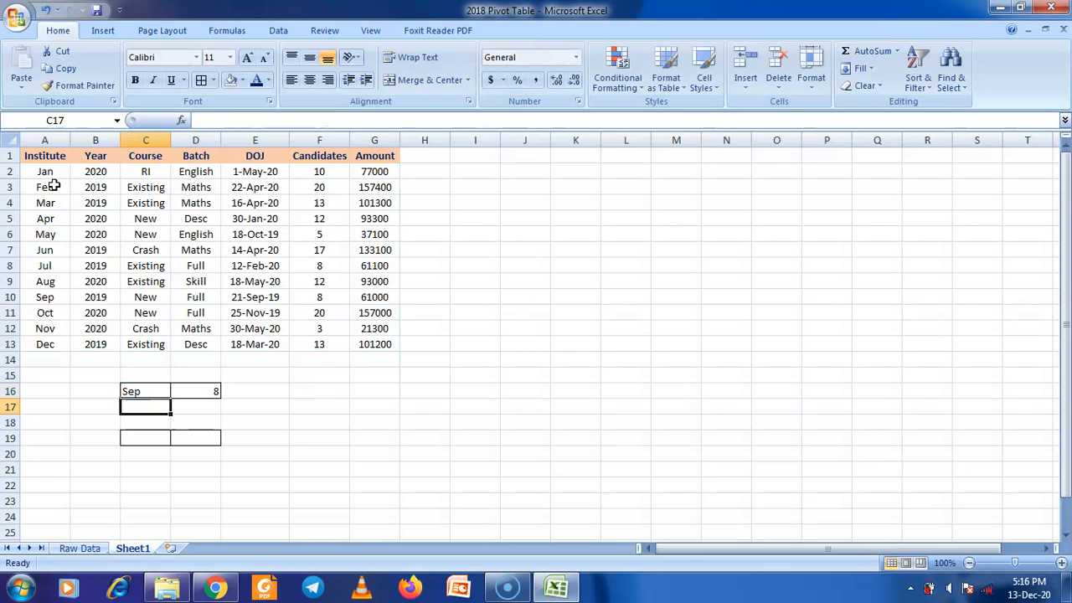
Step: Compare D16 with the Candidates value in the Sep row, and change the lookup value in C16 to Sept
click(47, 297)
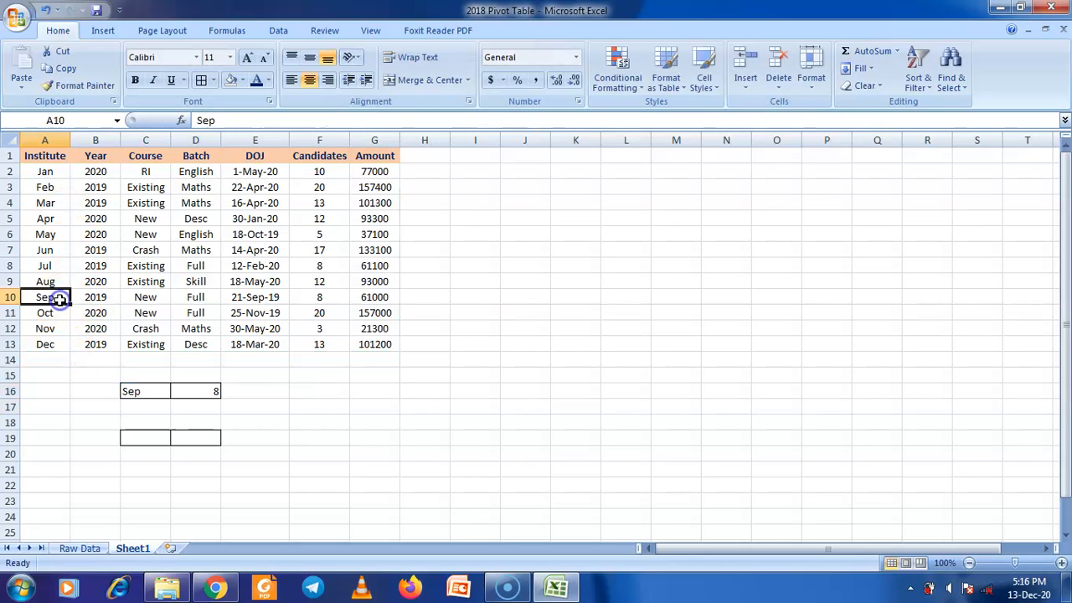
click(315, 298)
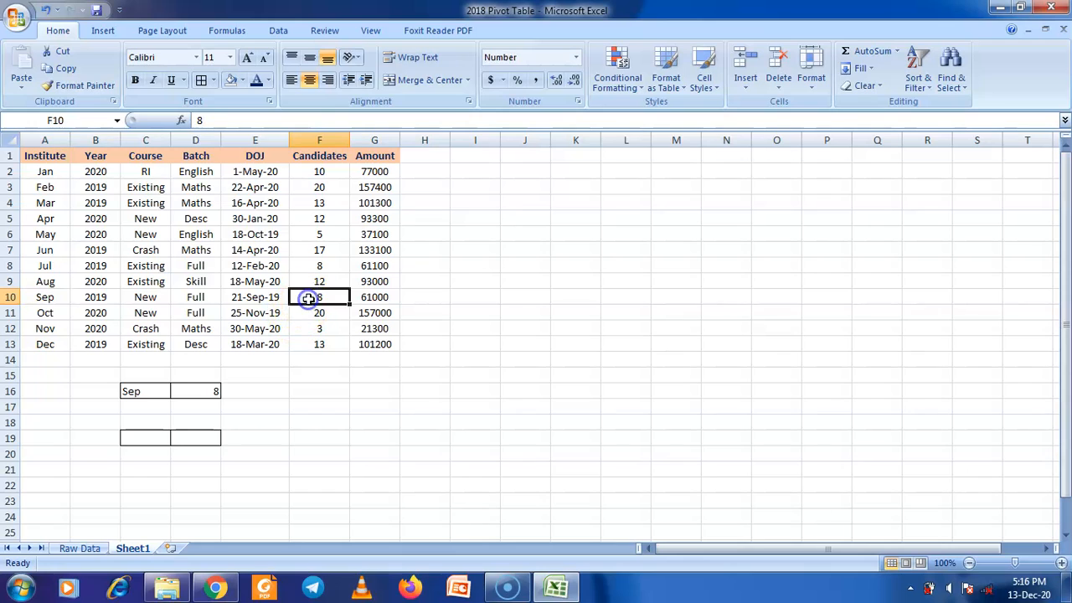
click(209, 388)
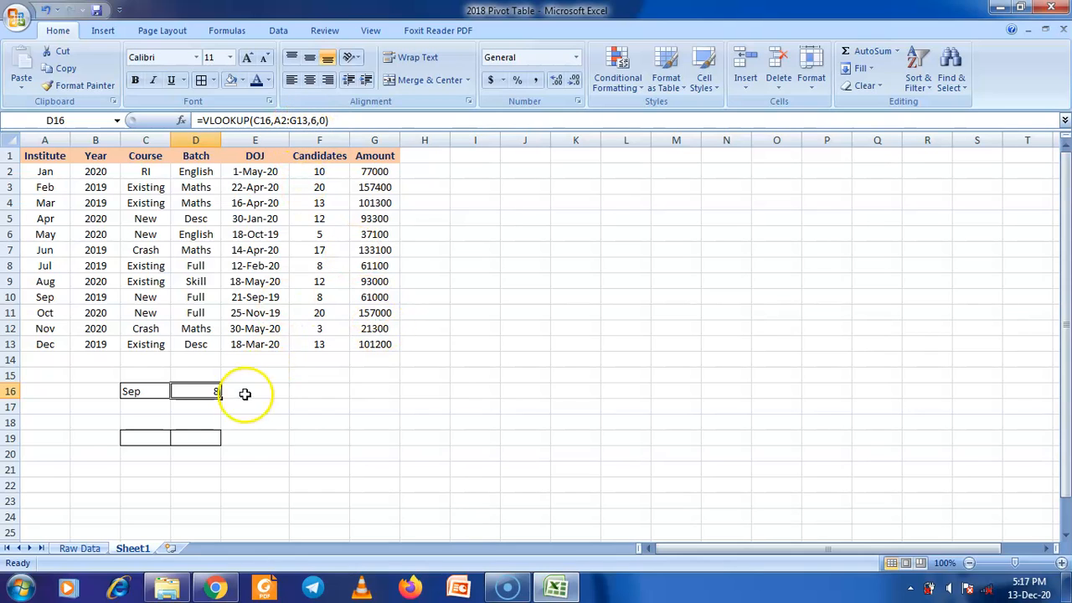
click(319, 140)
click(215, 387)
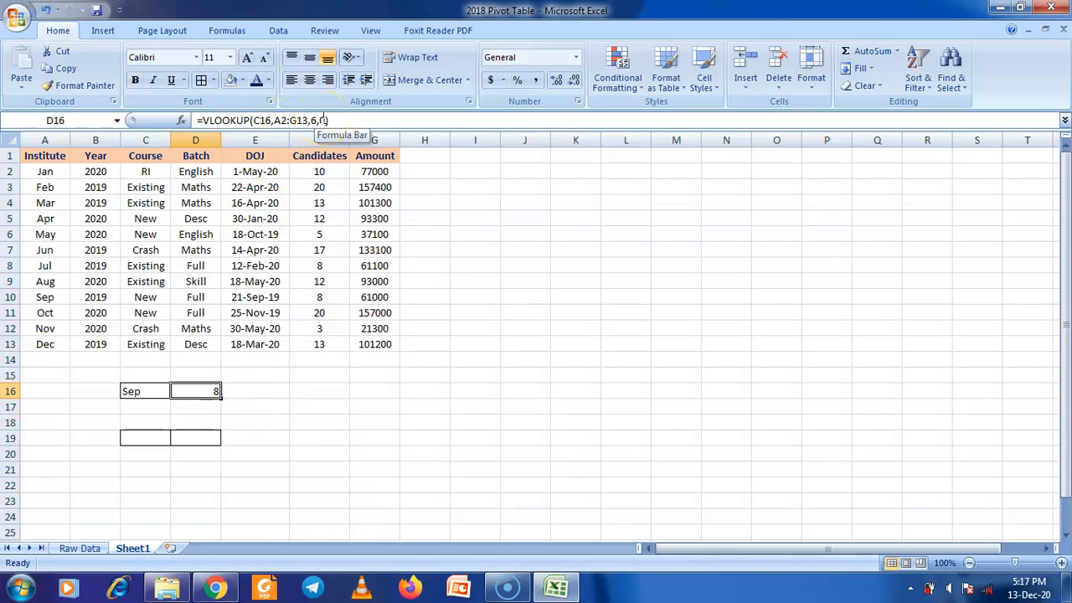
click(161, 389)
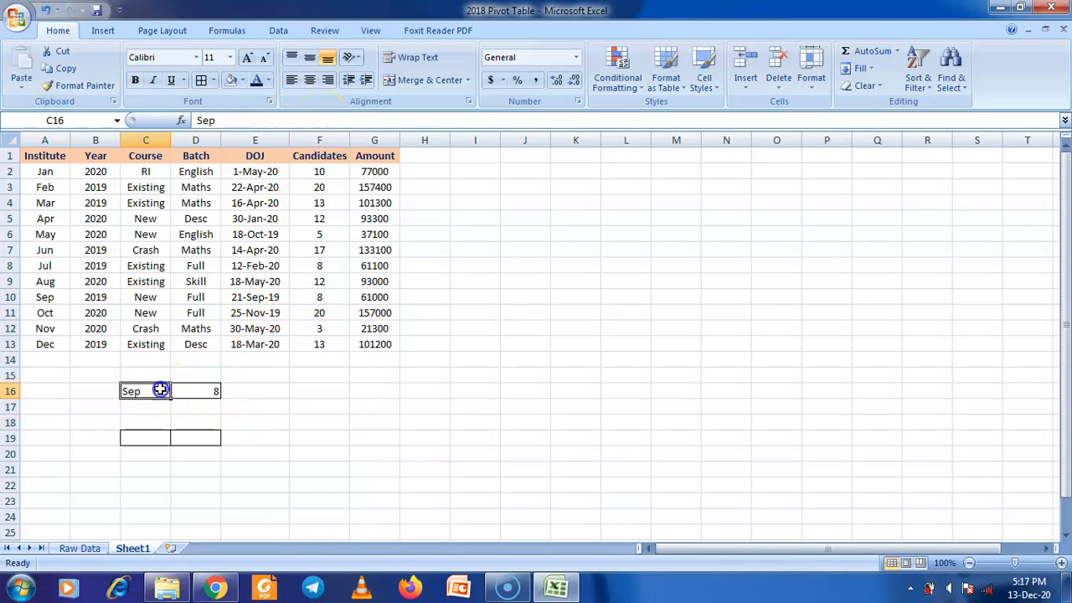
double_click(161, 389)
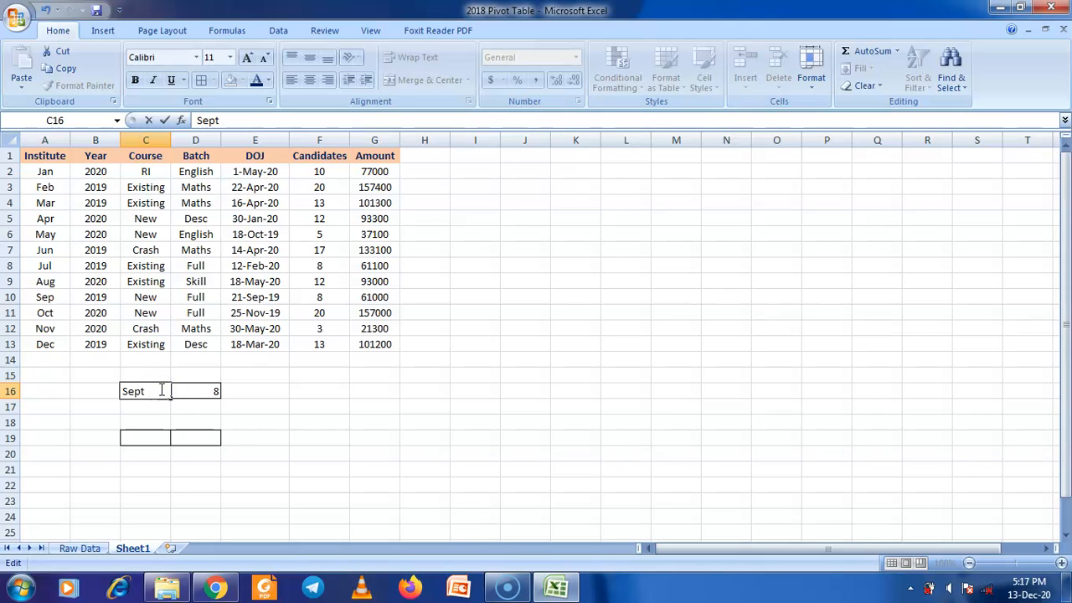
key(Return)
click(195, 391)
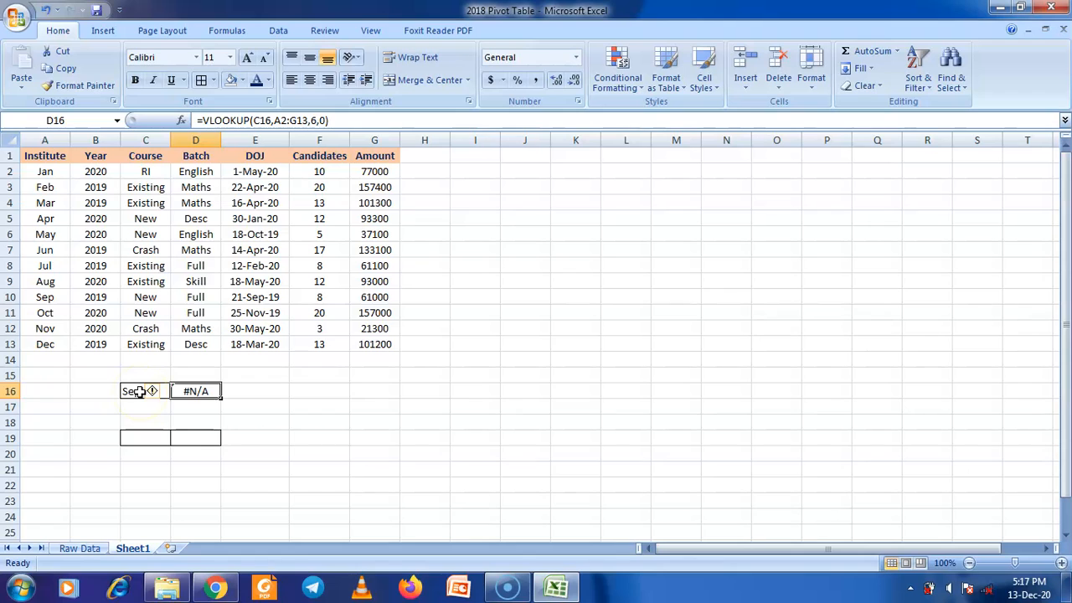
click(51, 140)
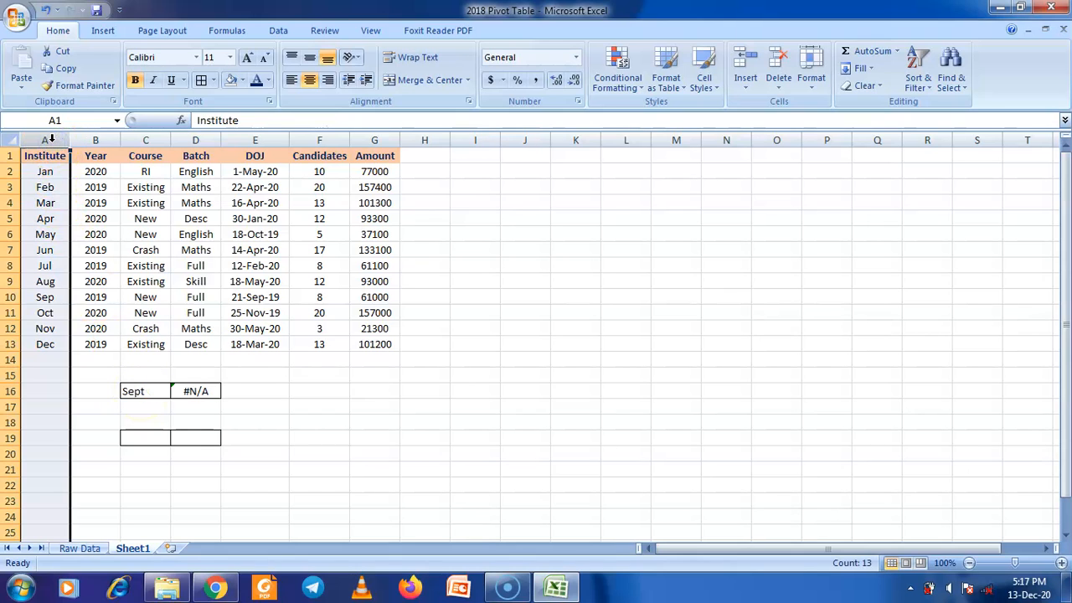
Step: Switch the VLOOKUP in D16 to approximate match by setting its range_lookup argument to 1
click(205, 399)
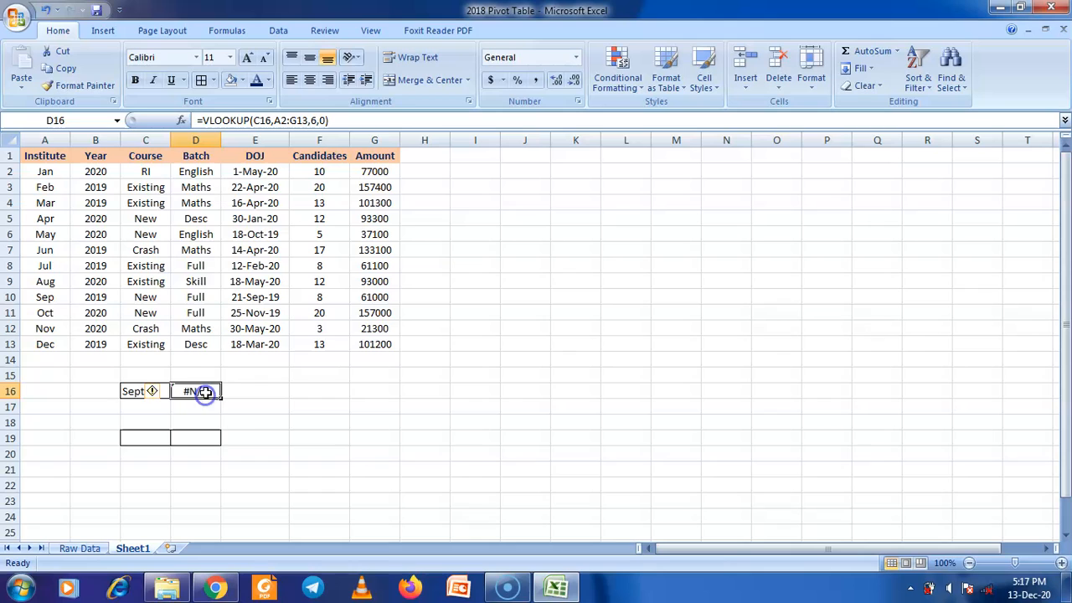
click(319, 120)
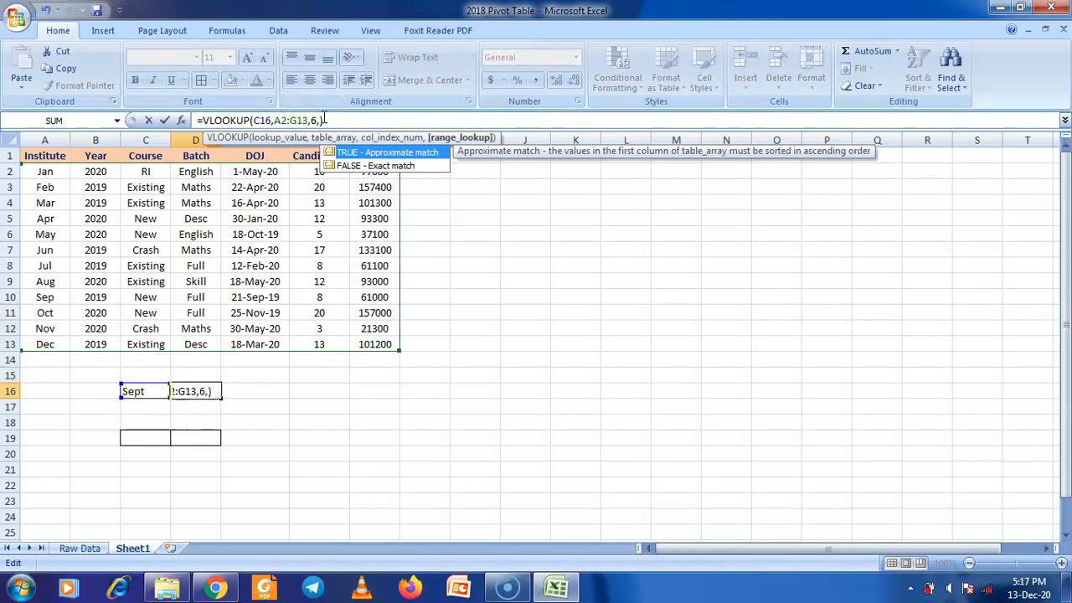
key(Return)
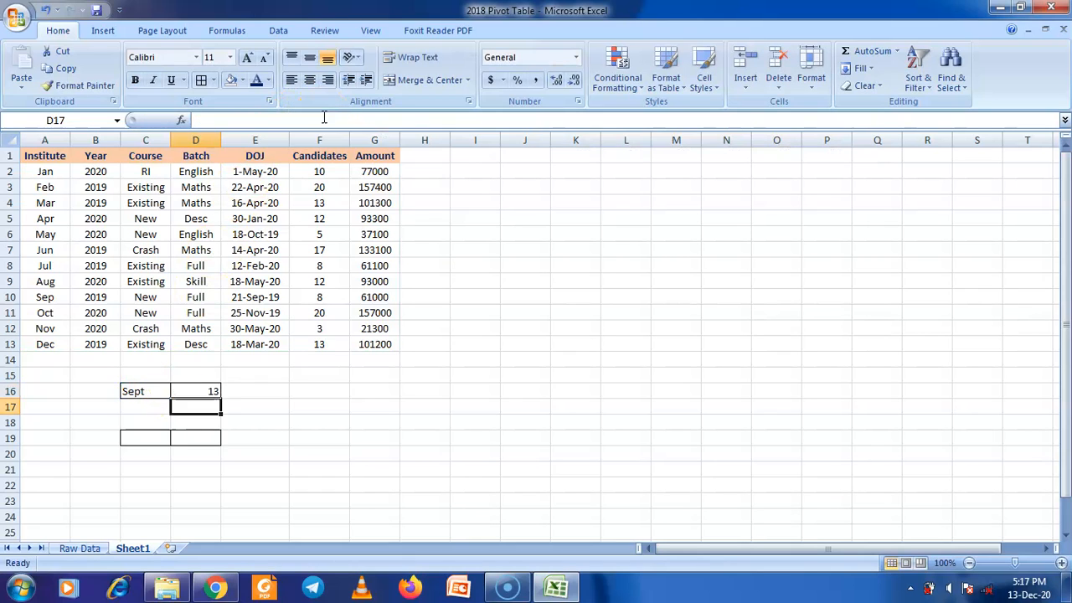
click(210, 395)
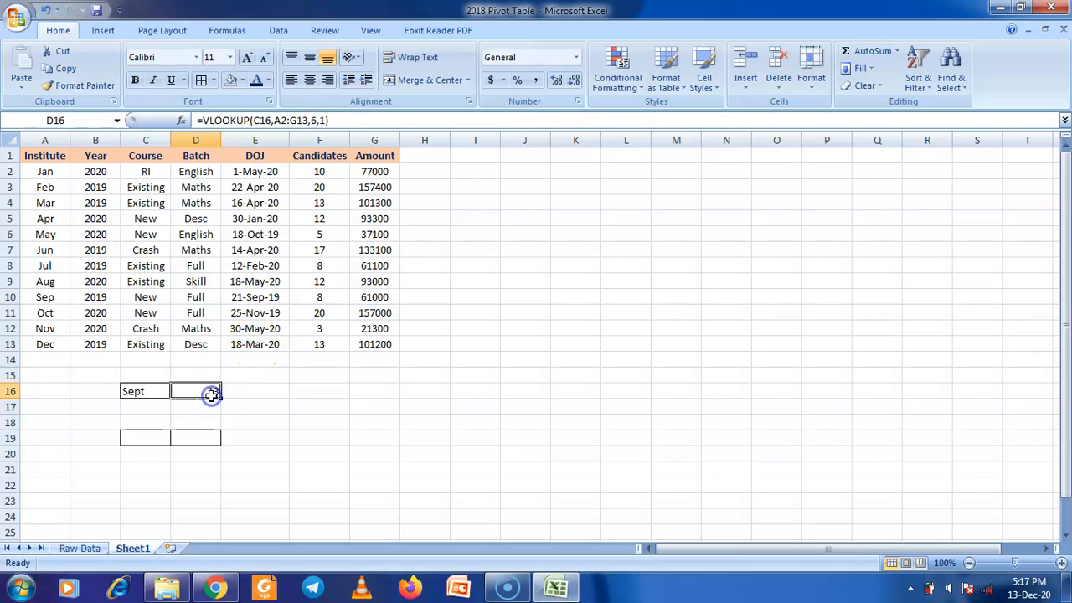
Step: Replace the months in A2:A13 with a number series from 100 to 1200 in steps of 100
click(163, 391)
click(43, 344)
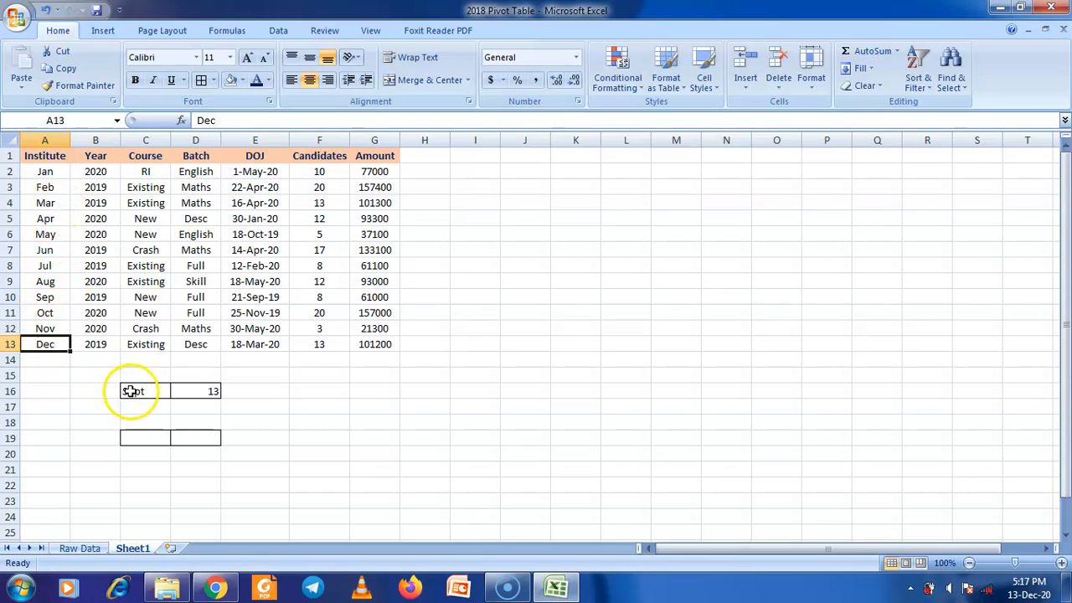
click(193, 391)
click(154, 390)
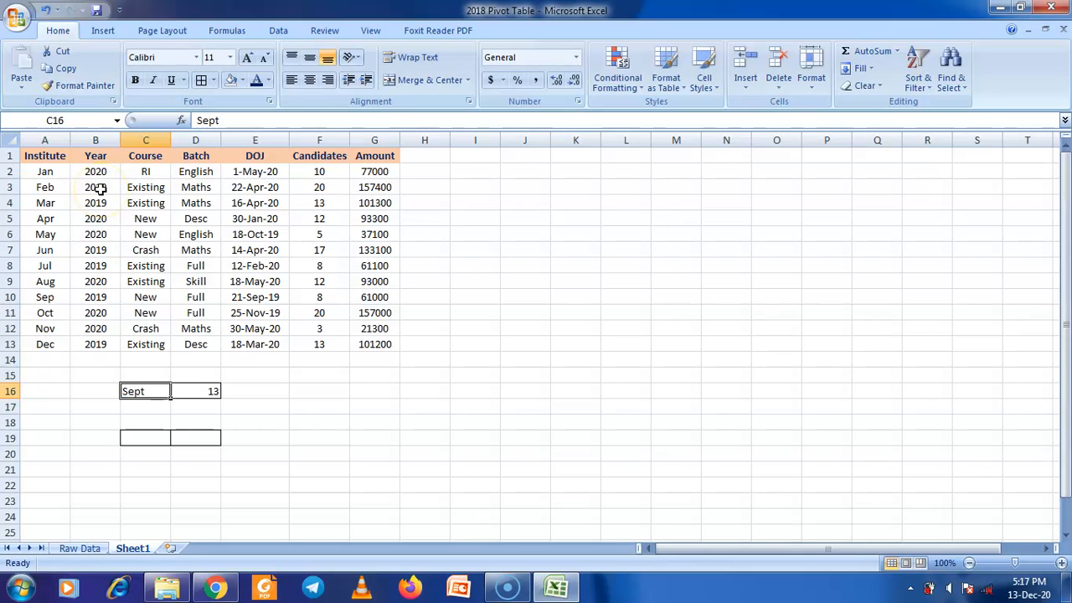
drag(46, 172, 58, 344)
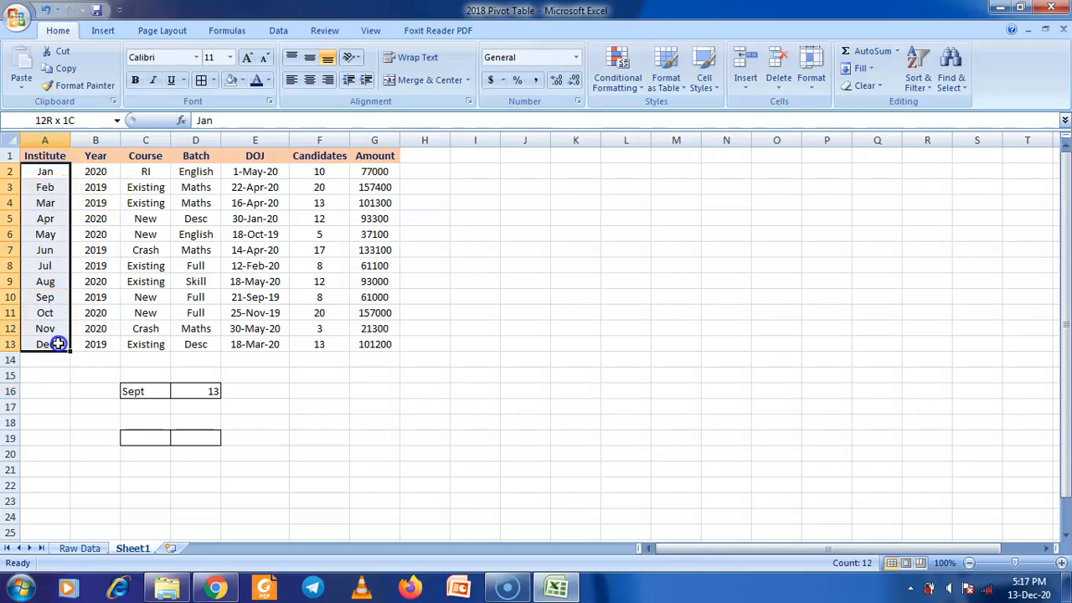
click(48, 173)
text(1)
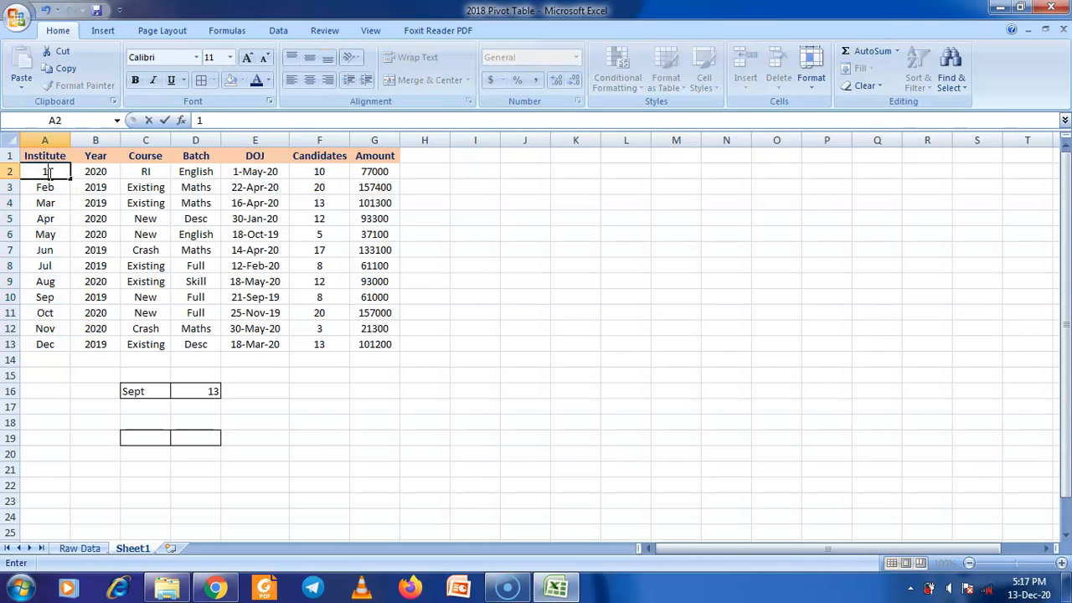
text(00)
click(50, 186)
text(200)
click(50, 232)
drag(47, 172, 74, 350)
Step: Set the lookup value in C16 to 401 and compare the approximate match in D16 with the 400 row's Candidates value
click(135, 390)
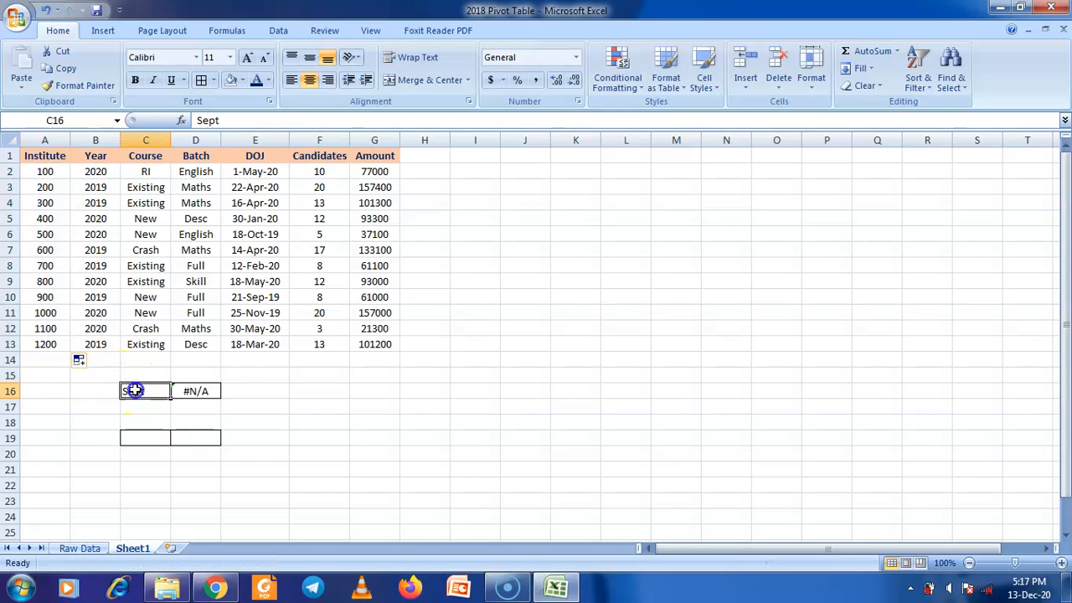
text(40)
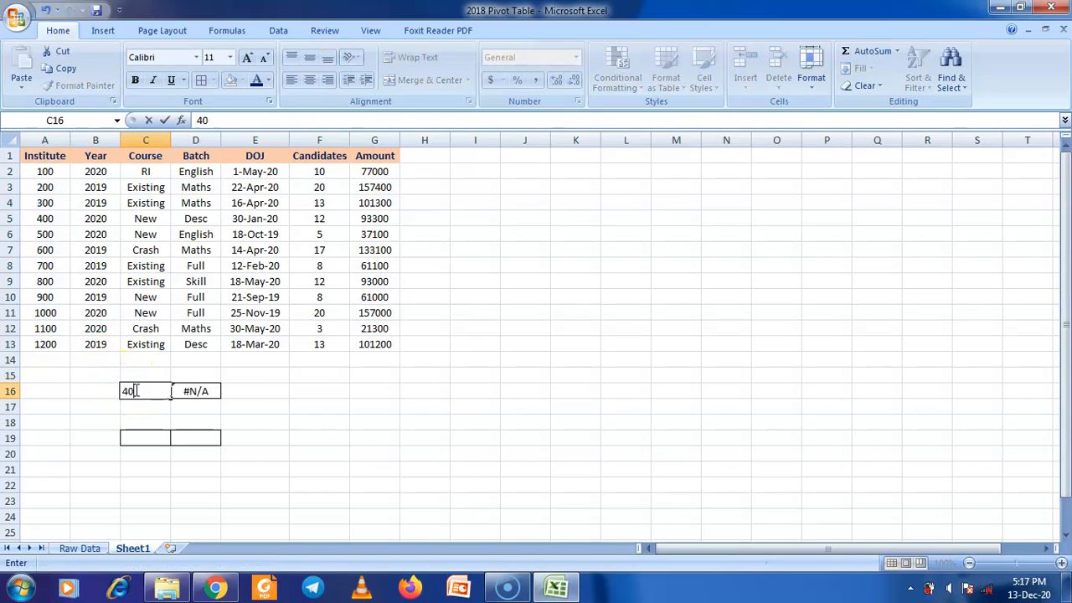
text(1)
key(Return)
click(173, 392)
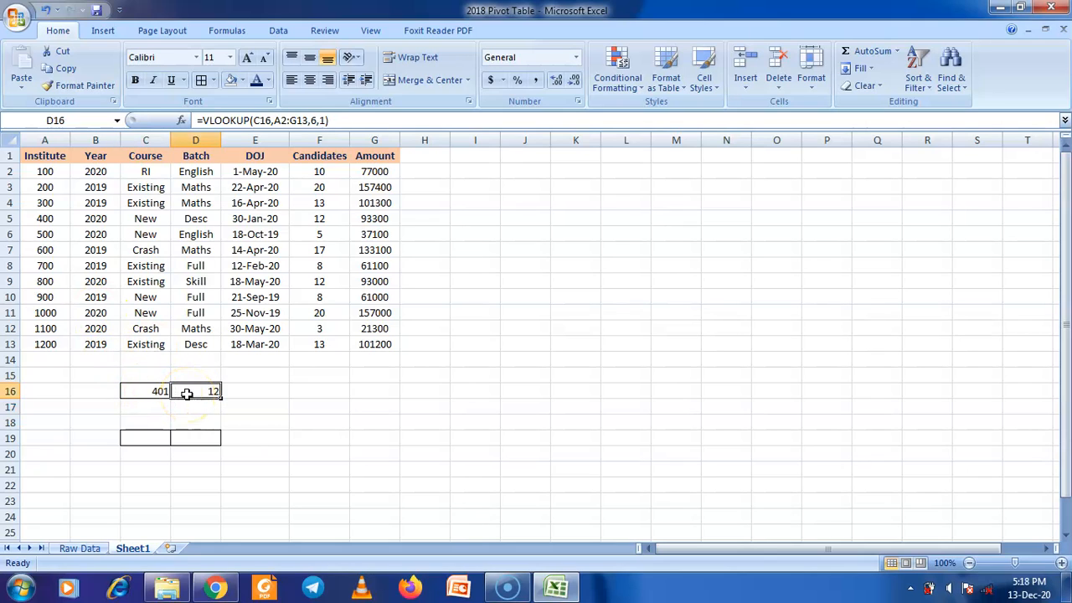
click(159, 391)
click(183, 390)
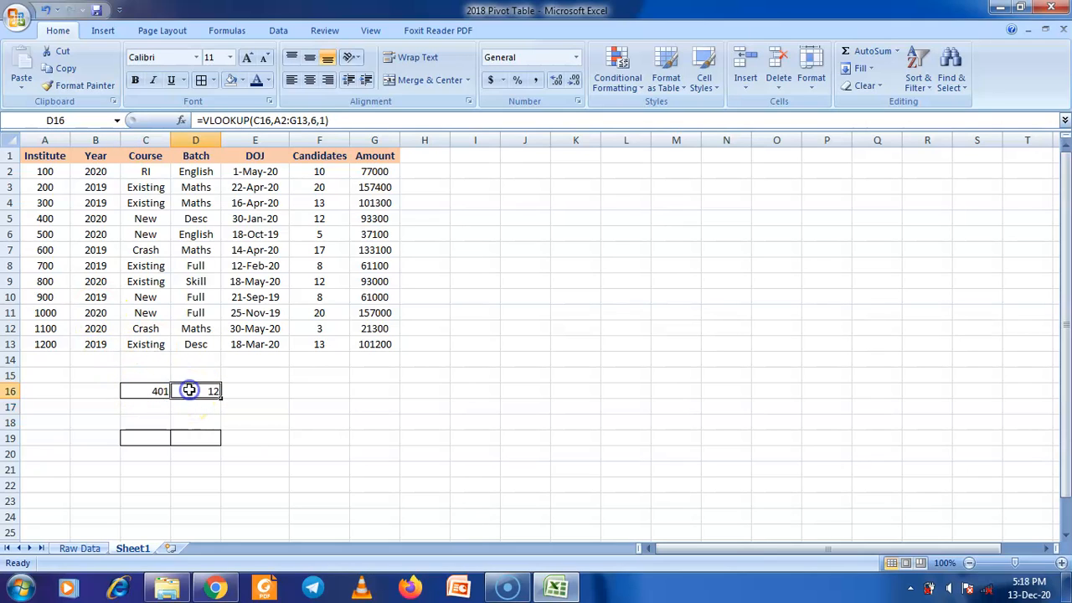
click(42, 216)
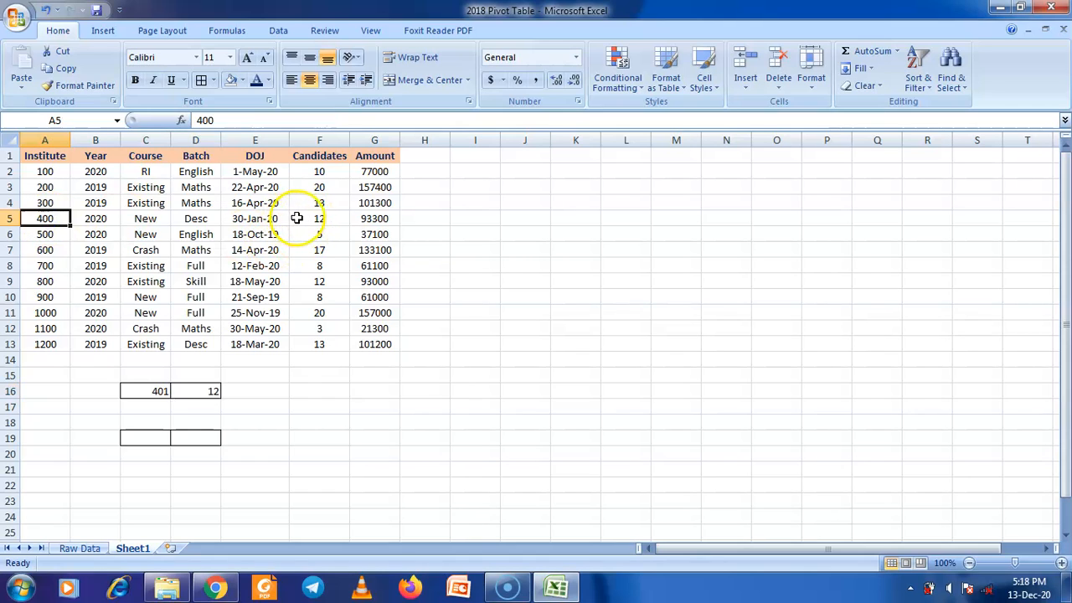
click(306, 217)
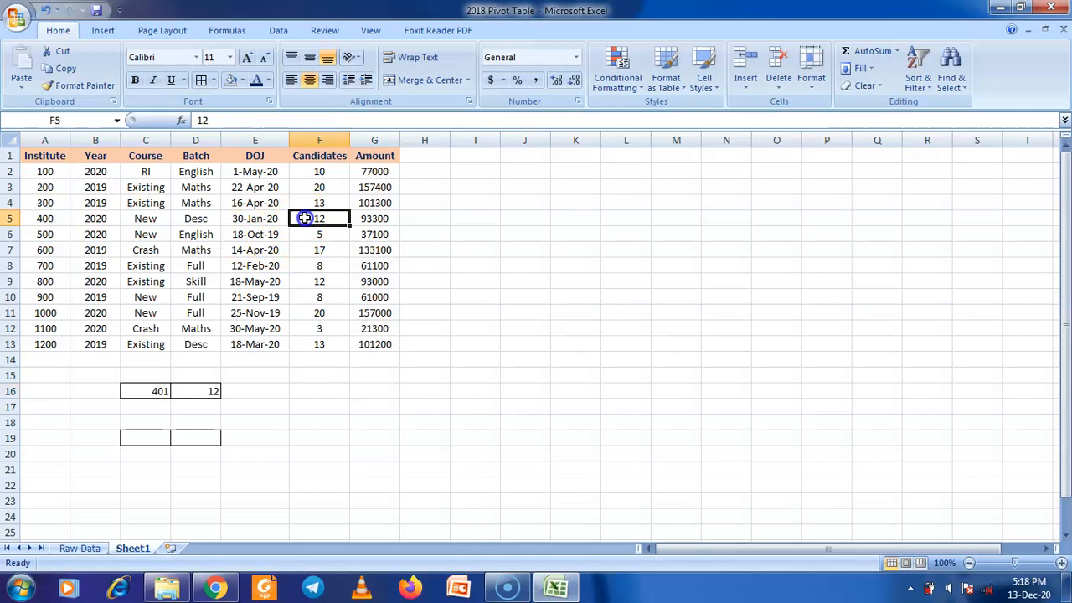
click(49, 219)
click(150, 387)
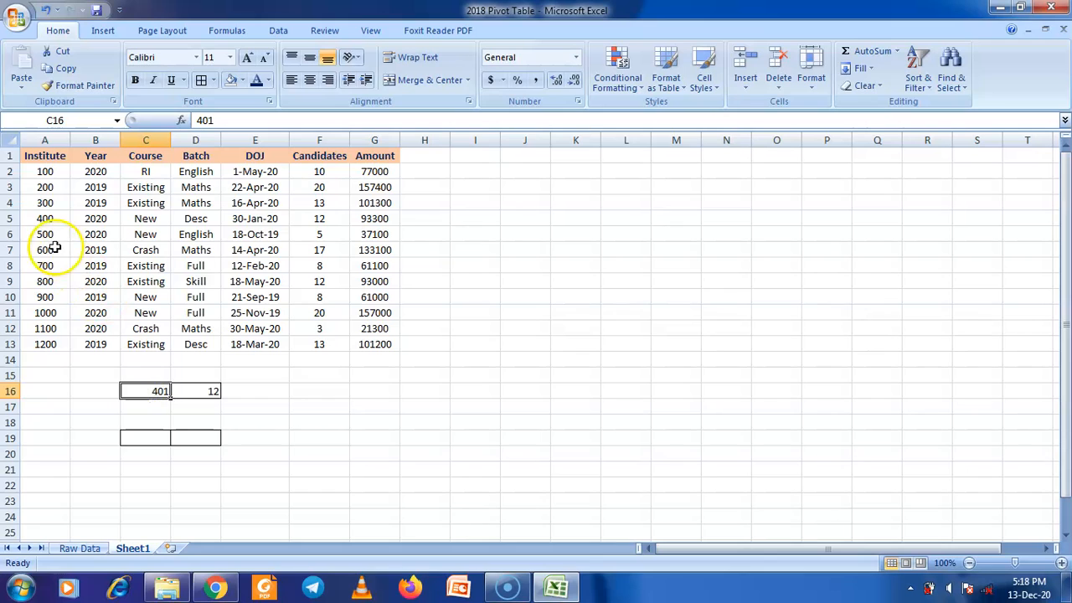
Step: Compare the 400 and 300 rows with the approximate match, and set the lookup value in C16 to 399
click(44, 216)
click(149, 391)
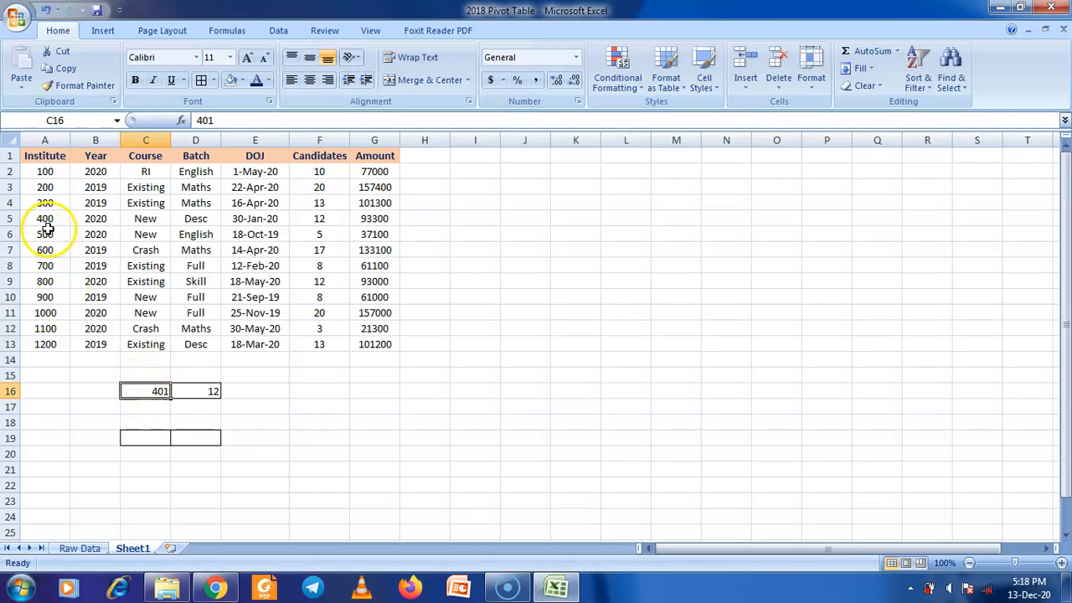
click(11, 218)
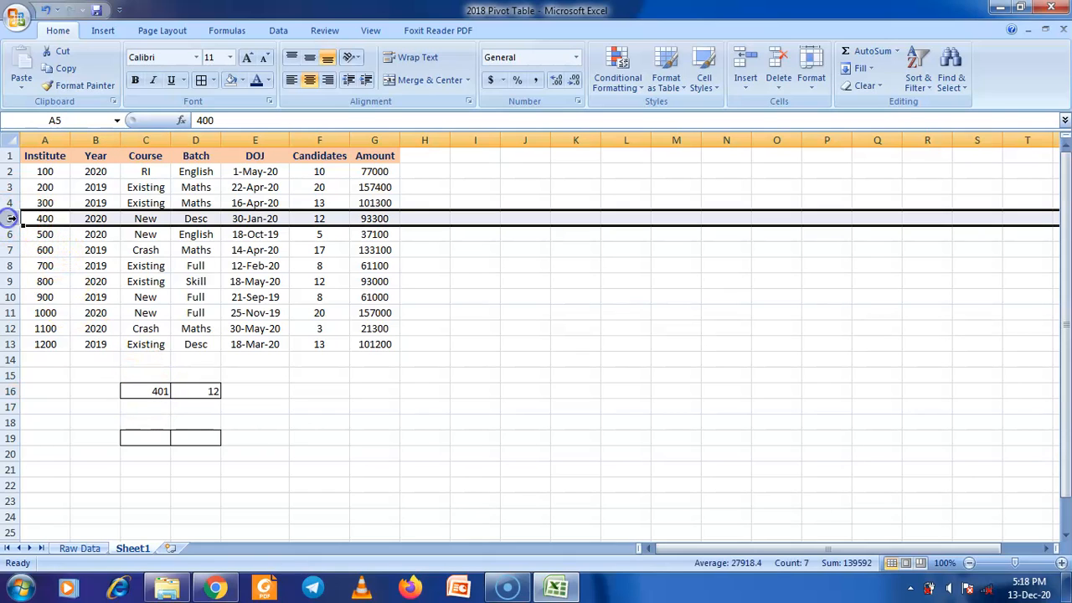
click(157, 392)
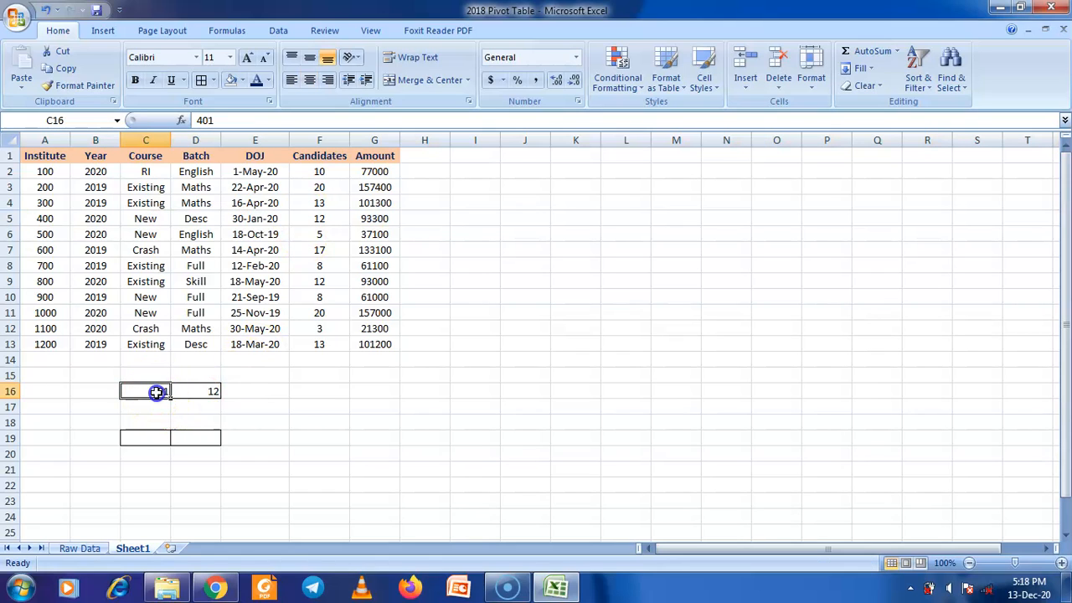
click(8, 202)
click(162, 391)
text(399)
click(194, 406)
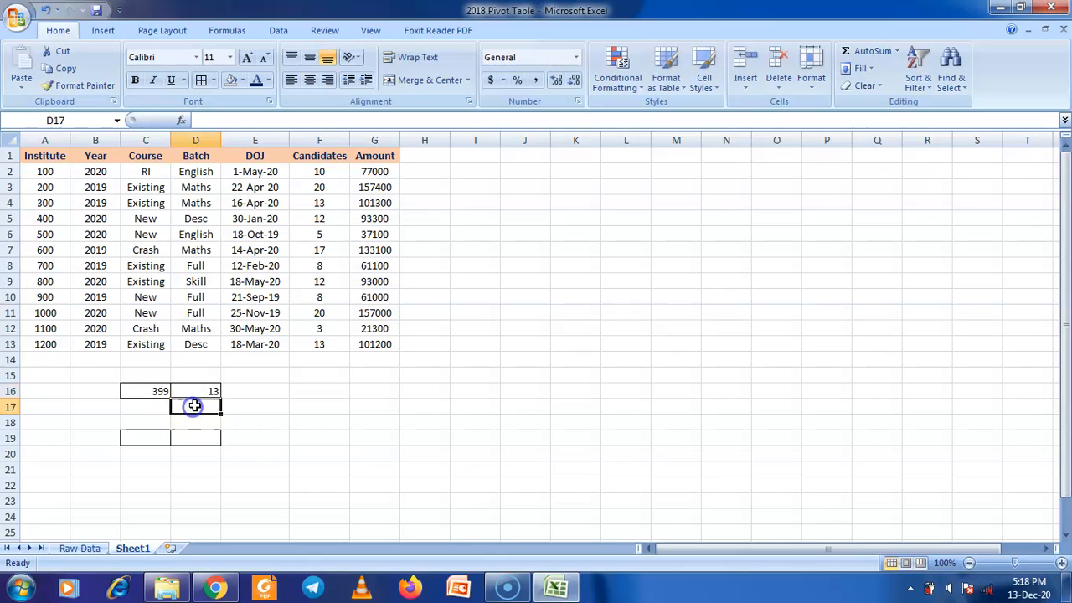
click(200, 391)
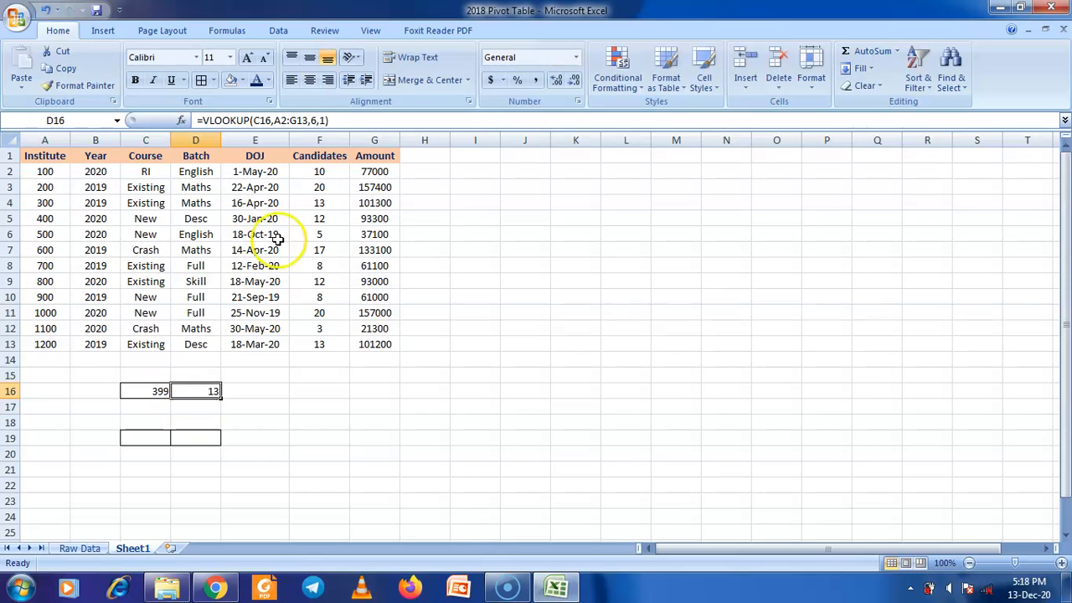
Step: Check the Candidates values in the 900 and 800 rows, and set the lookup value in C16 to 901
click(50, 299)
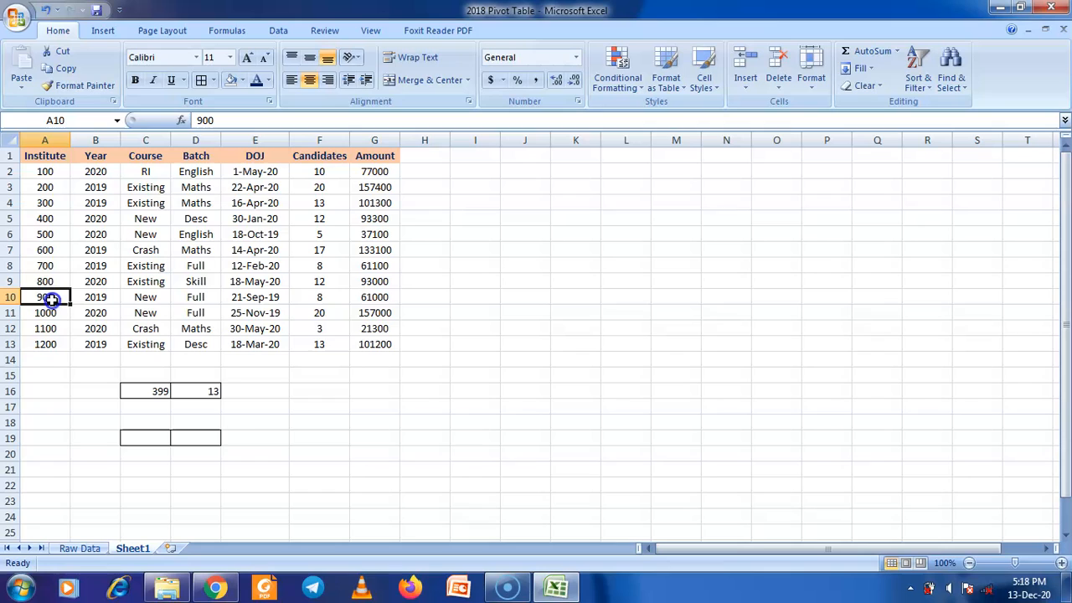
click(310, 296)
click(50, 297)
click(52, 284)
click(318, 282)
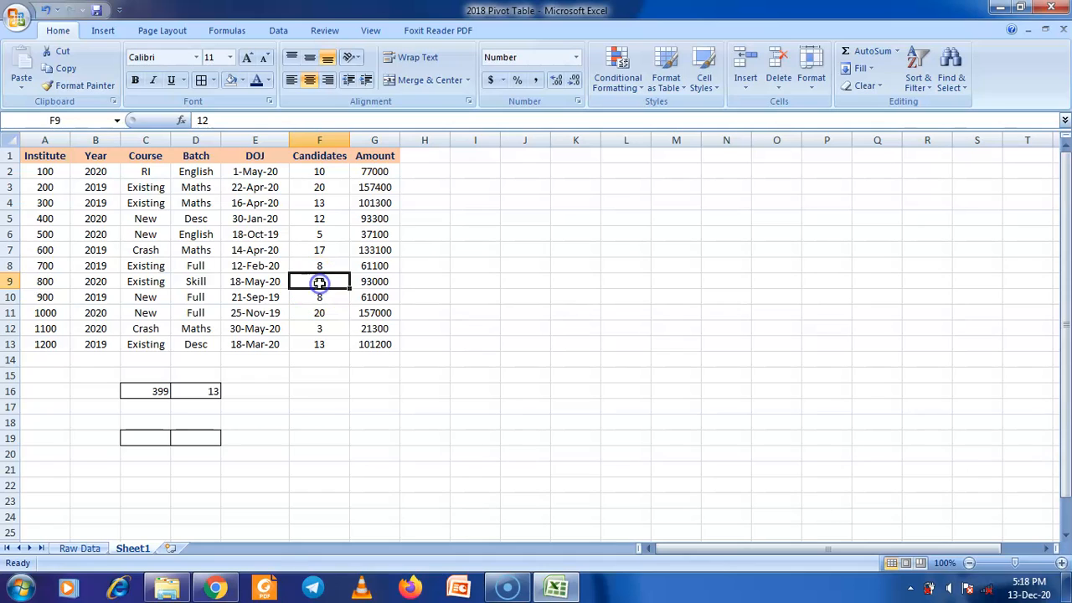
click(163, 390)
text(901)
key(Return)
Step: Set the lookup value in C16 to 899 to test the approximate match just below 900
click(166, 392)
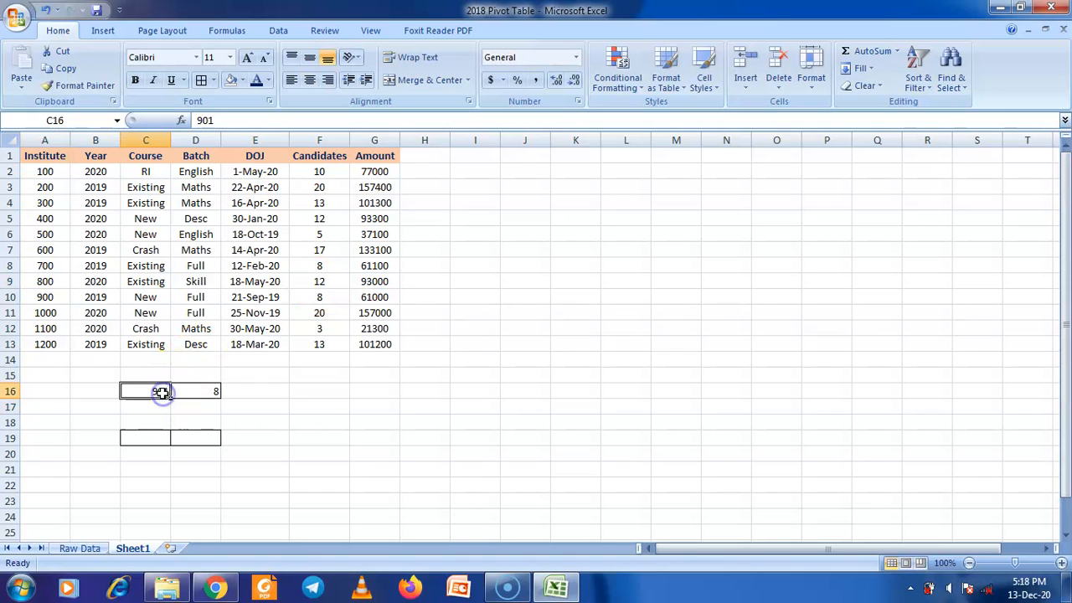
text(899)
key(Return)
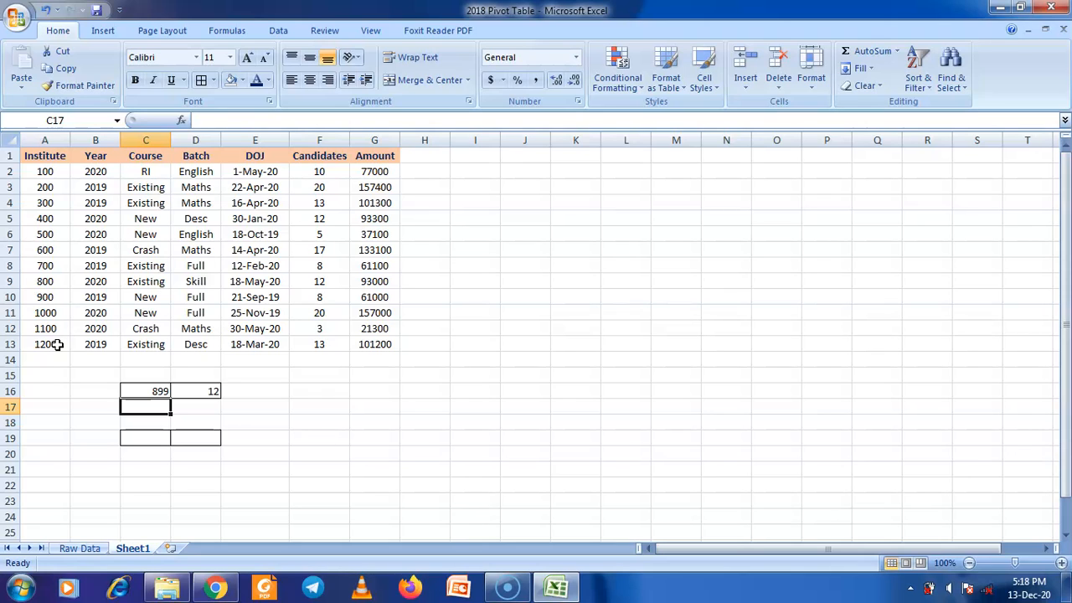
Step: Undo the approximate-match changes to restore the month names in A2:A13, the exact match in D16 and Sep in C16
click(47, 9)
click(47, 9)
click(47, 9)
click(47, 9)
click(47, 9)
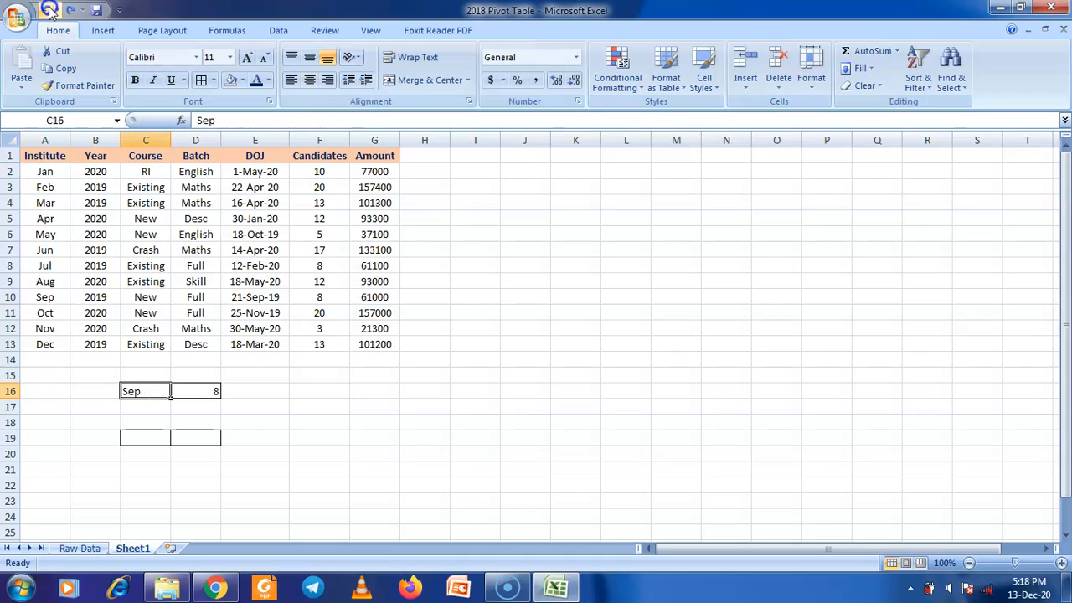
click(70, 10)
click(70, 10)
click(46, 9)
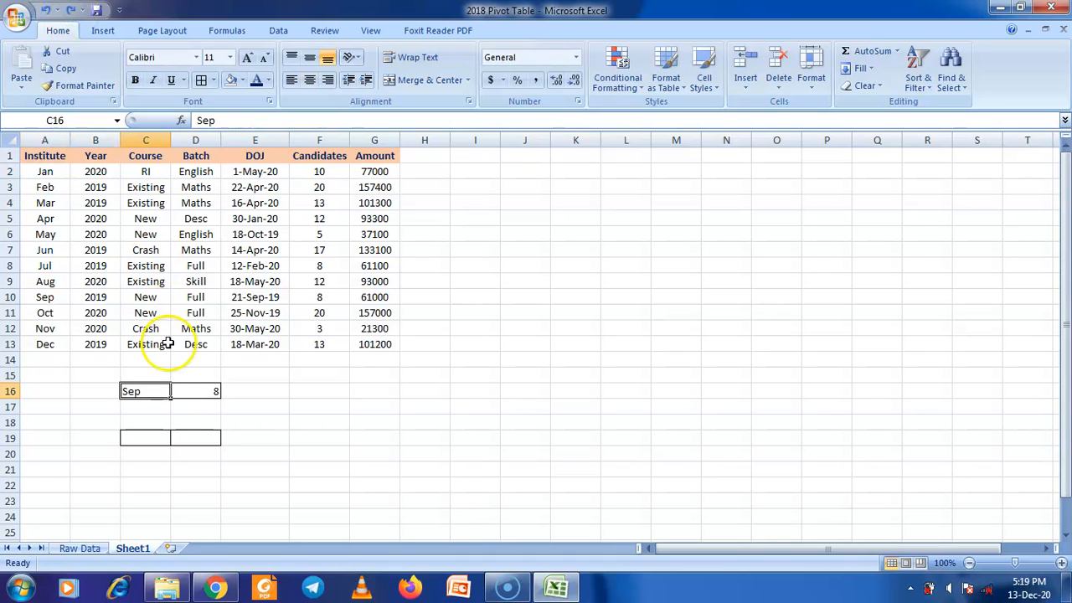
Step: Test the exact-match VLOOKUP by setting the lookup value in C16 to Oct and finally to Dec
drag(150, 438, 184, 439)
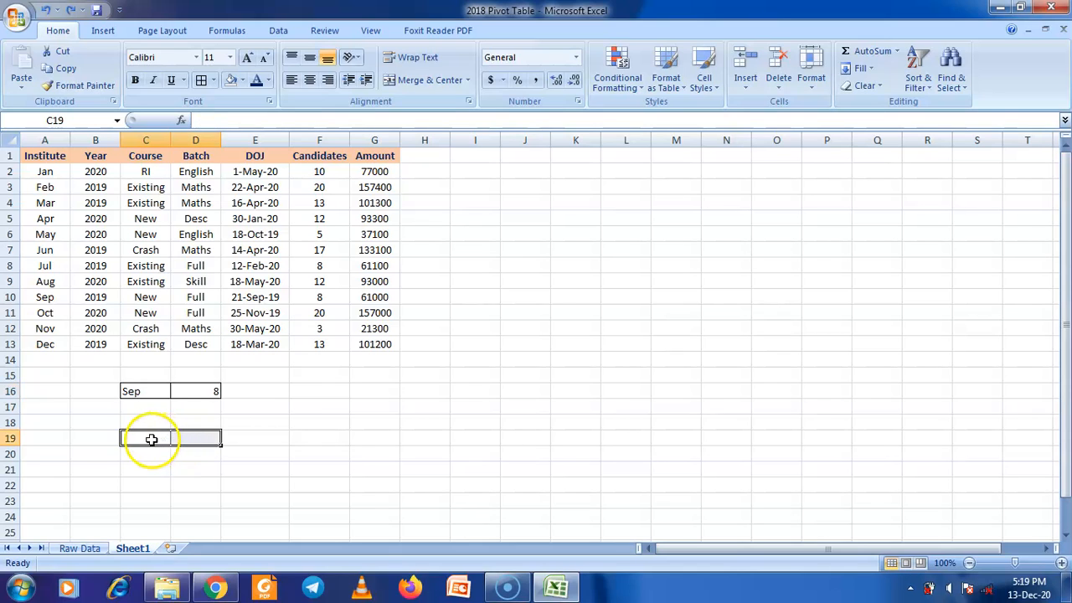
click(152, 439)
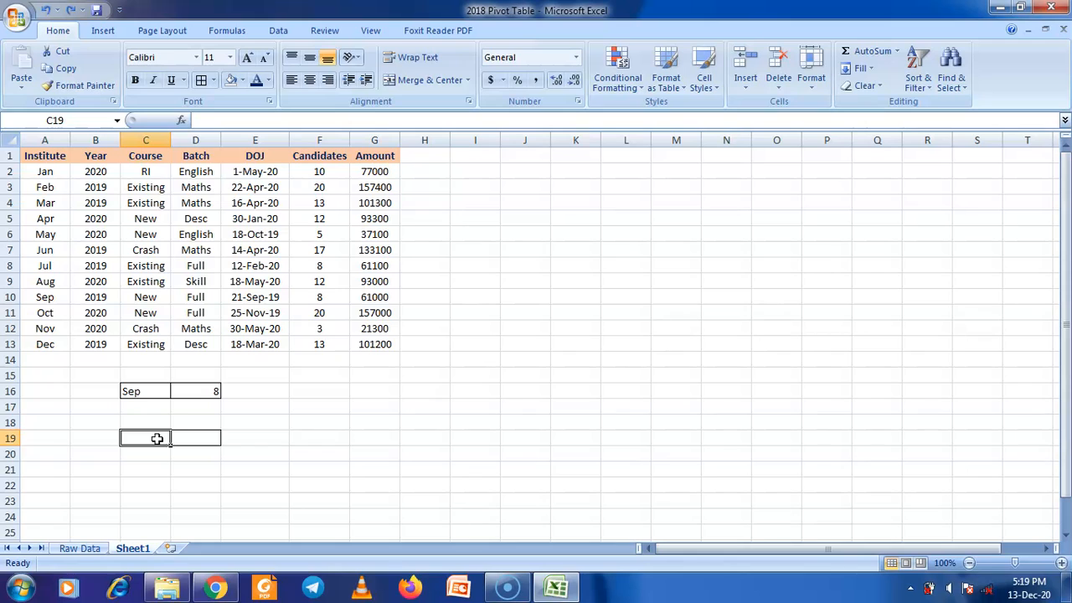
click(149, 391)
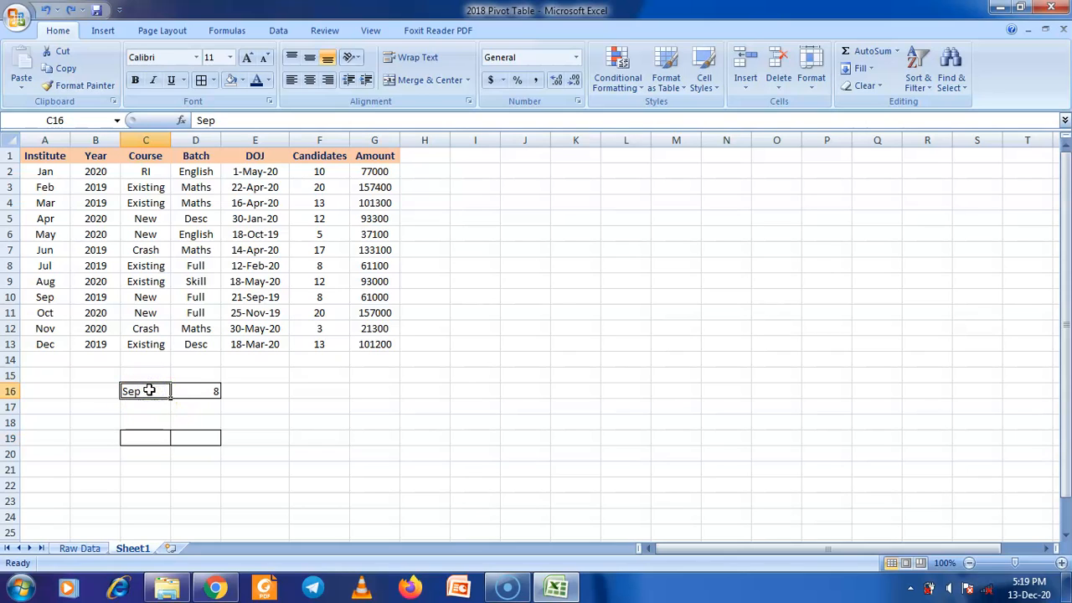
text(Oct)
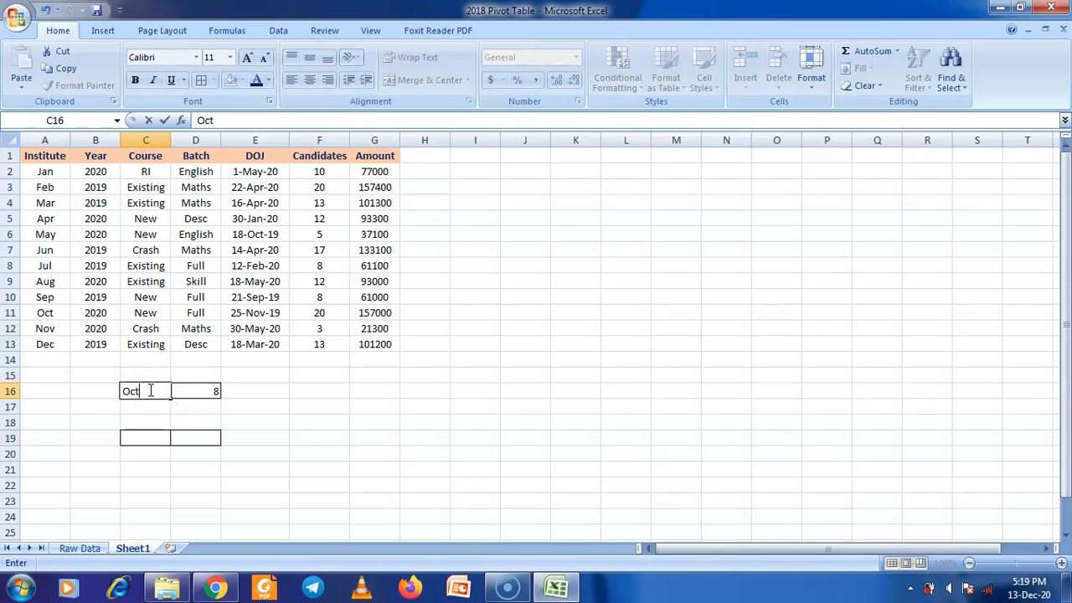
key(Return)
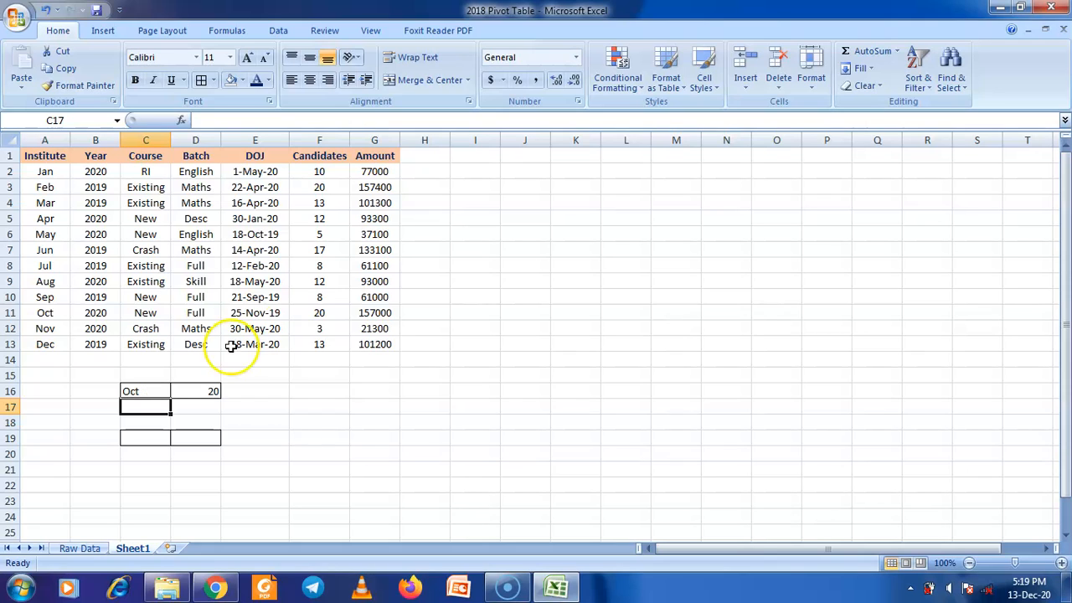
click(159, 390)
text(Dec)
key(Return)
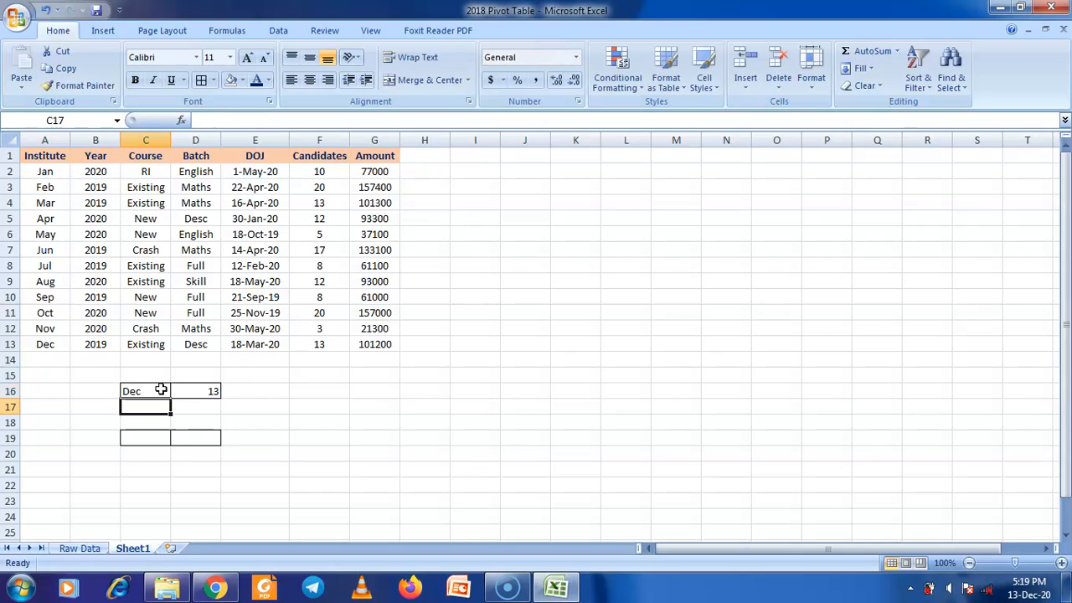
Step: Review the table and its month column, and set the data validation for C19 to allow a List
drag(45, 172, 323, 263)
drag(45, 157, 389, 350)
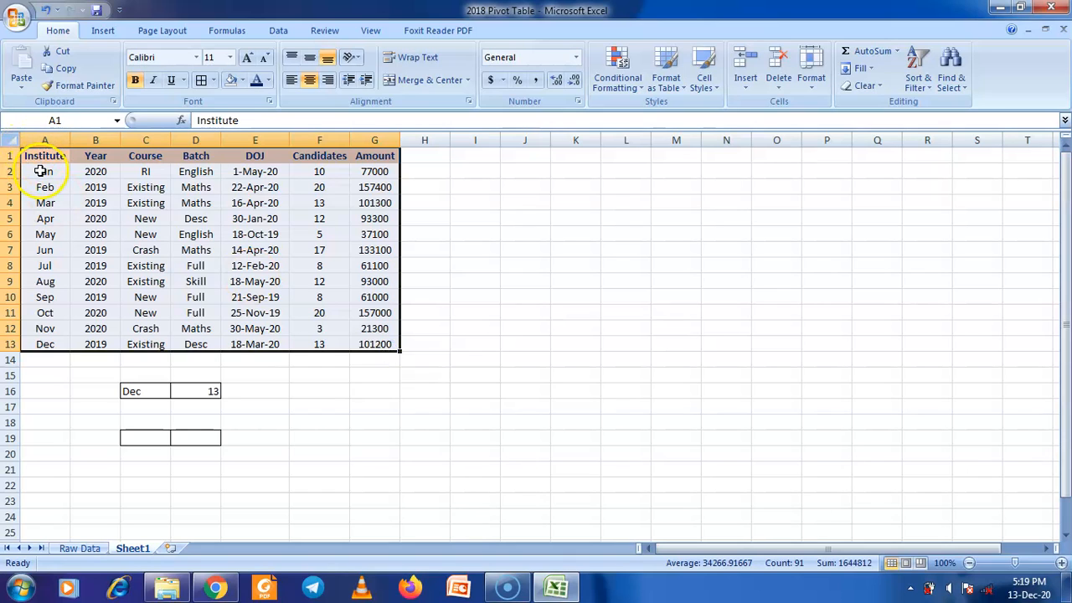
click(43, 170)
drag(52, 172, 62, 346)
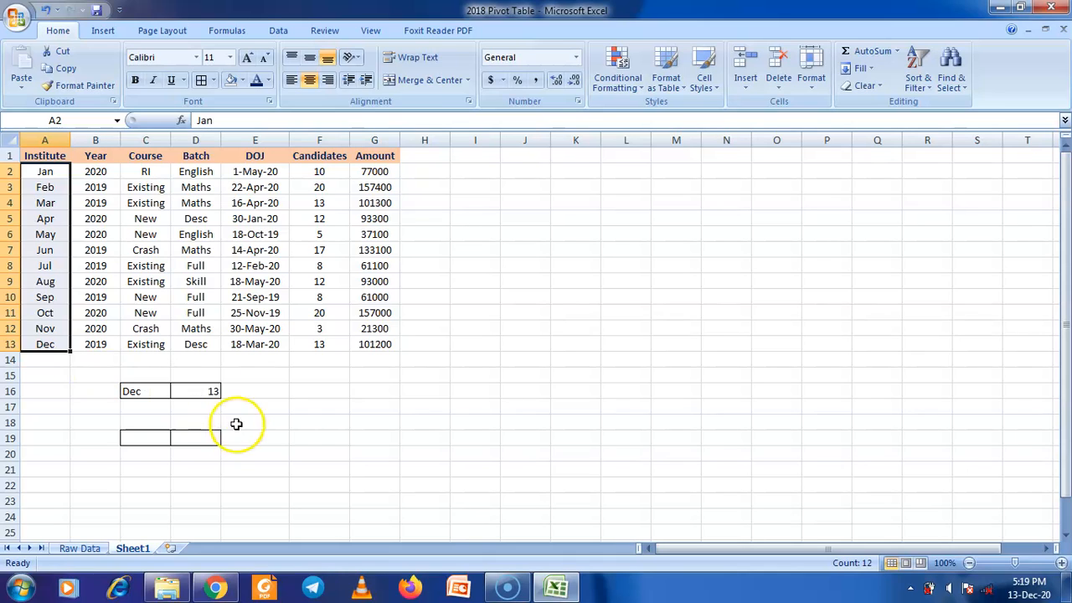
click(155, 438)
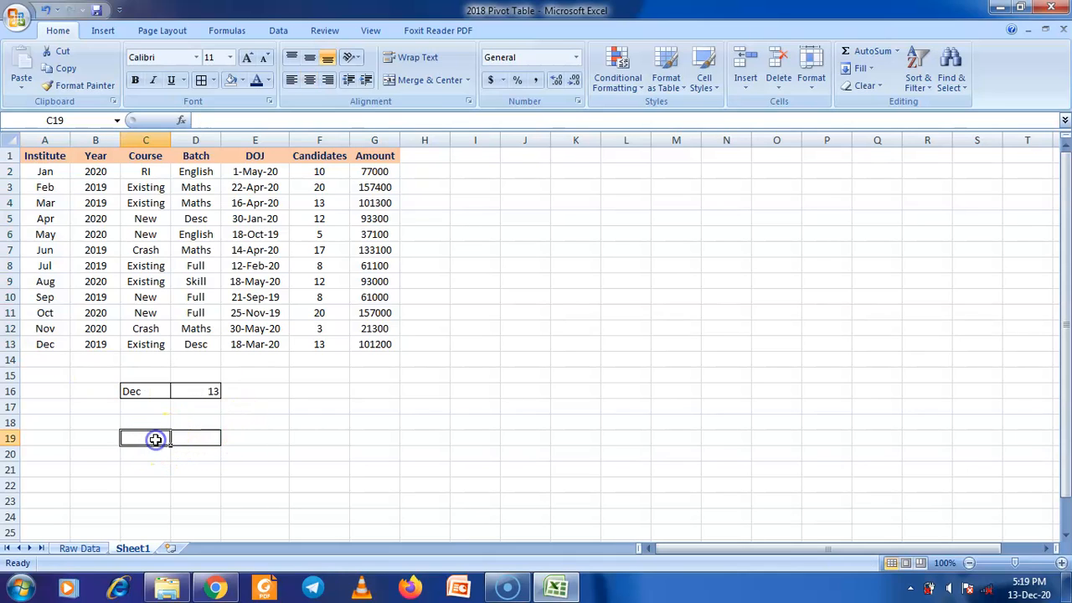
click(278, 34)
click(609, 84)
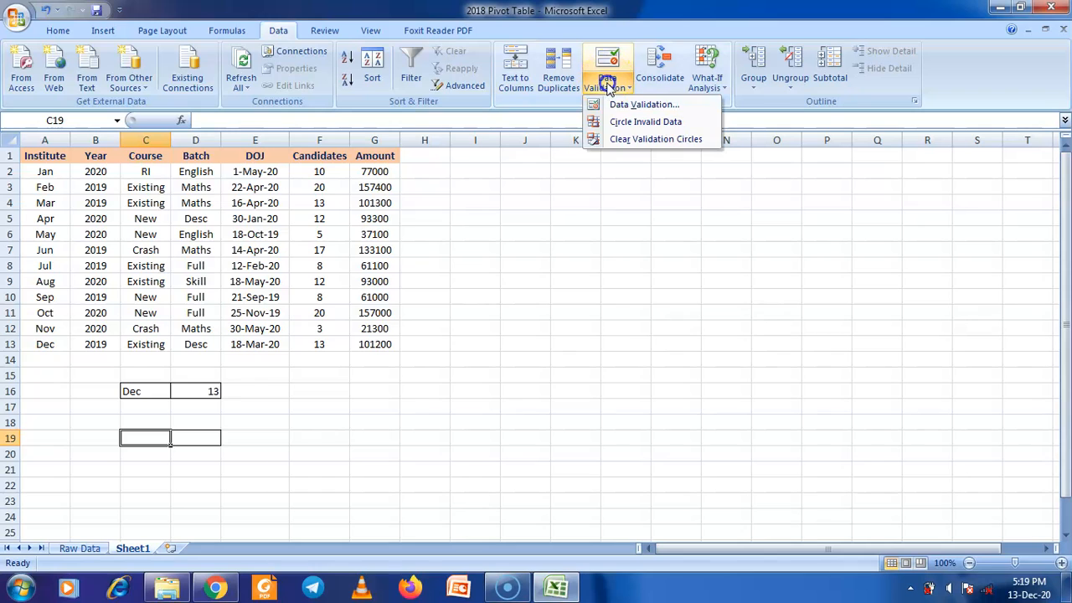
click(614, 106)
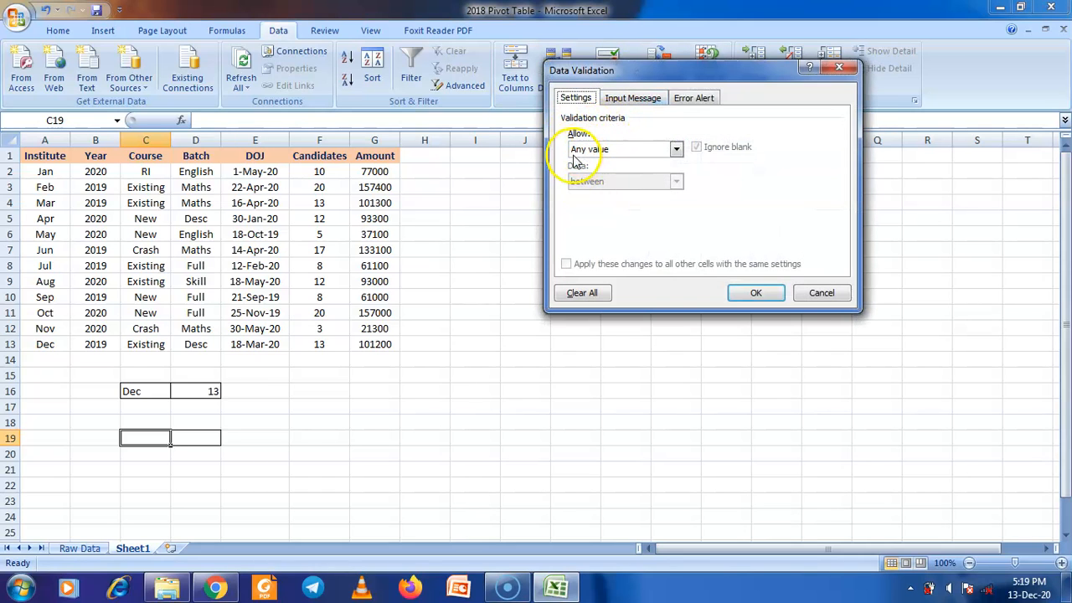
click(609, 150)
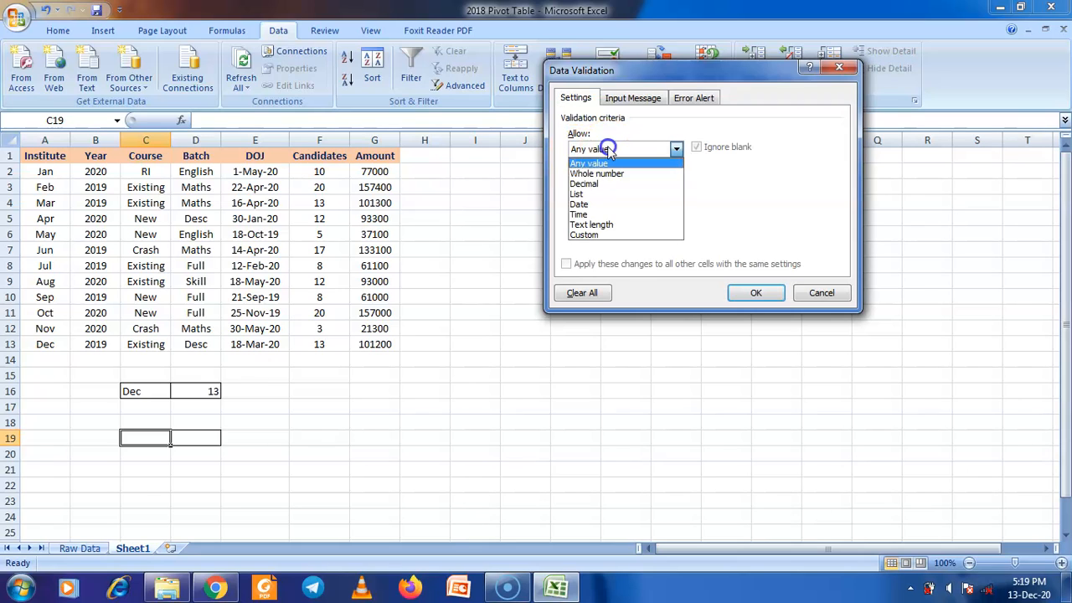
click(592, 196)
Step: Use the months in A2:A13 as the source of the C19 validation list and apply it
click(682, 212)
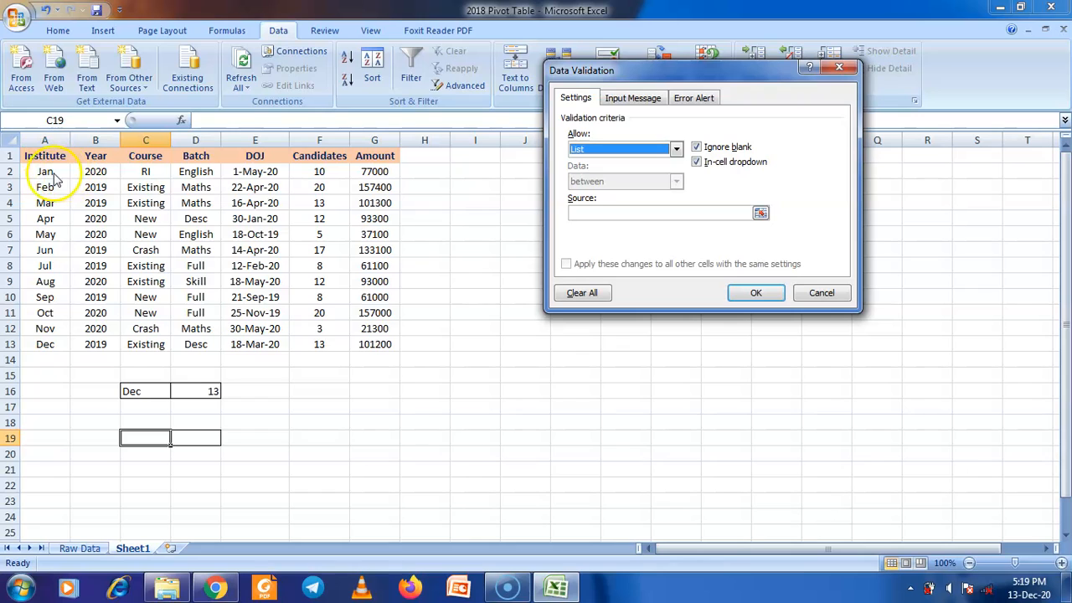
click(596, 212)
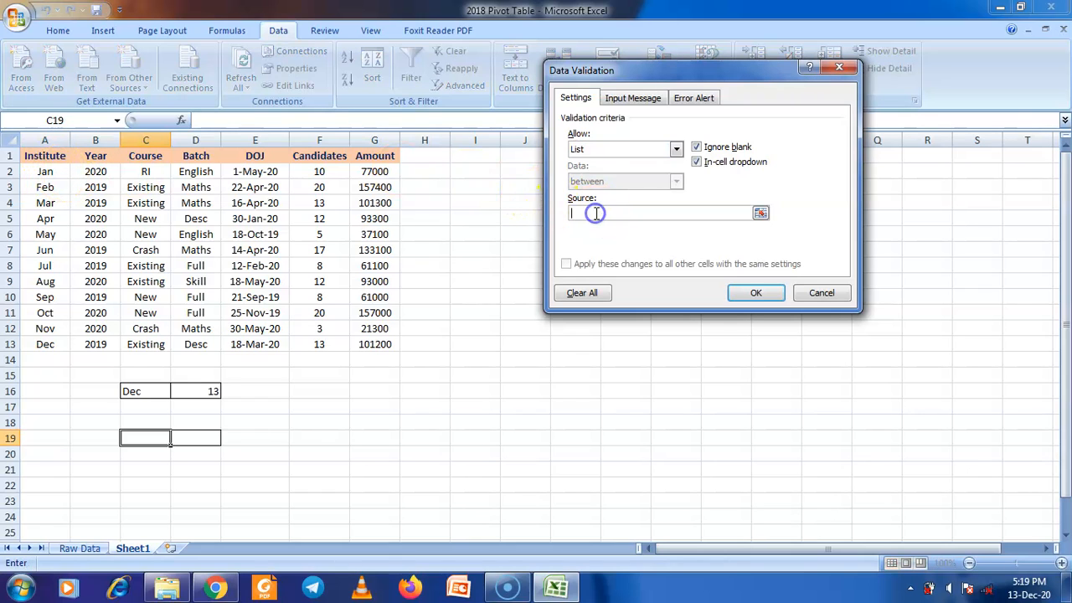
drag(46, 171, 51, 345)
click(738, 296)
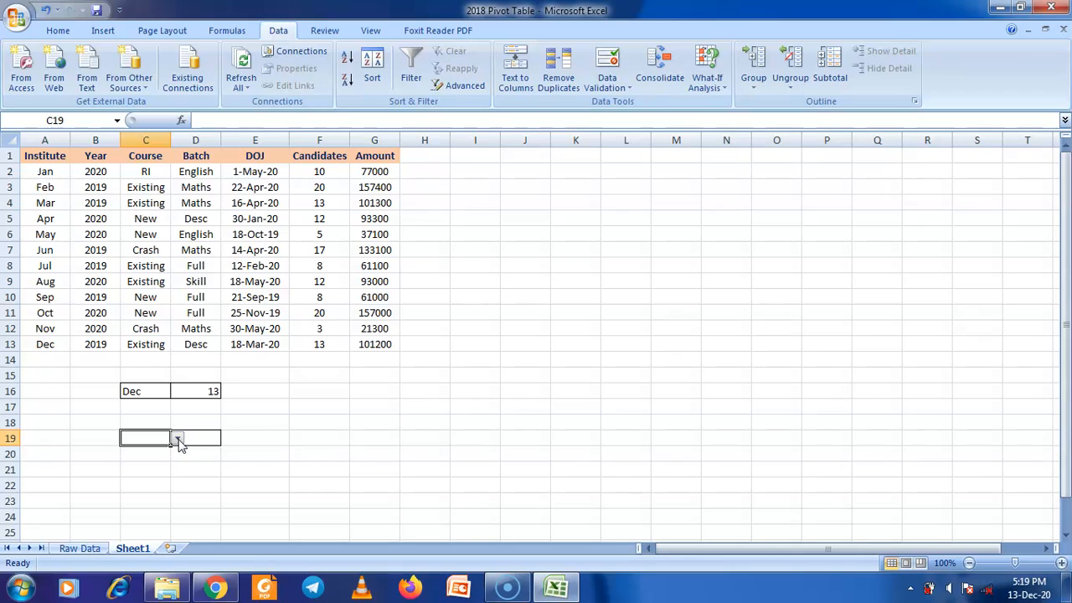
Step: Try to copy the VLOOKUP formula from D16 into D19, and restore D16 to =VLOOKUP(C16,A2:G13,6,0)
click(207, 390)
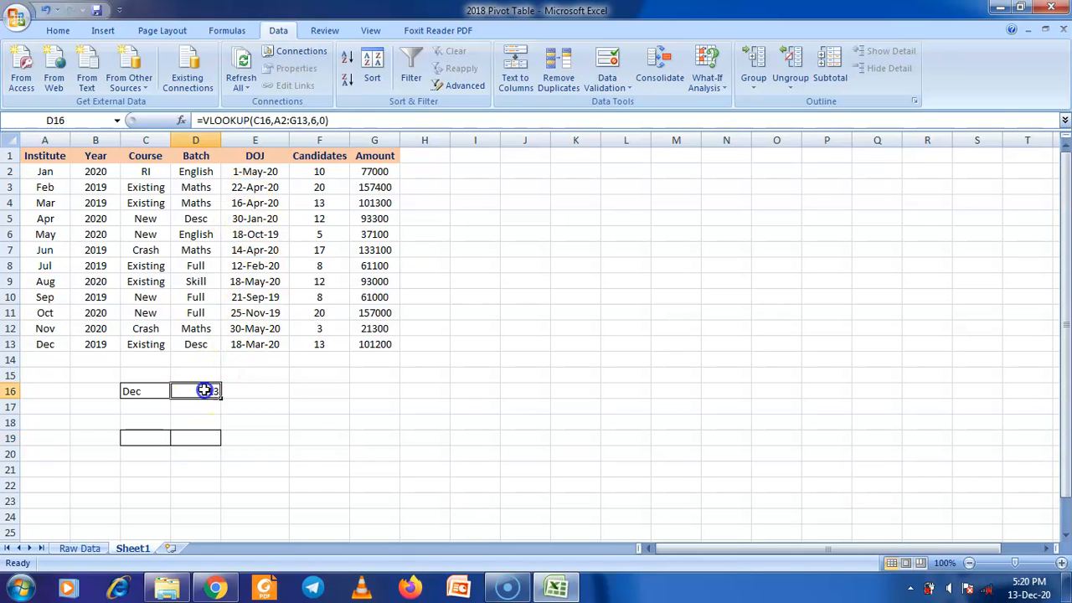
drag(325, 121, 195, 121)
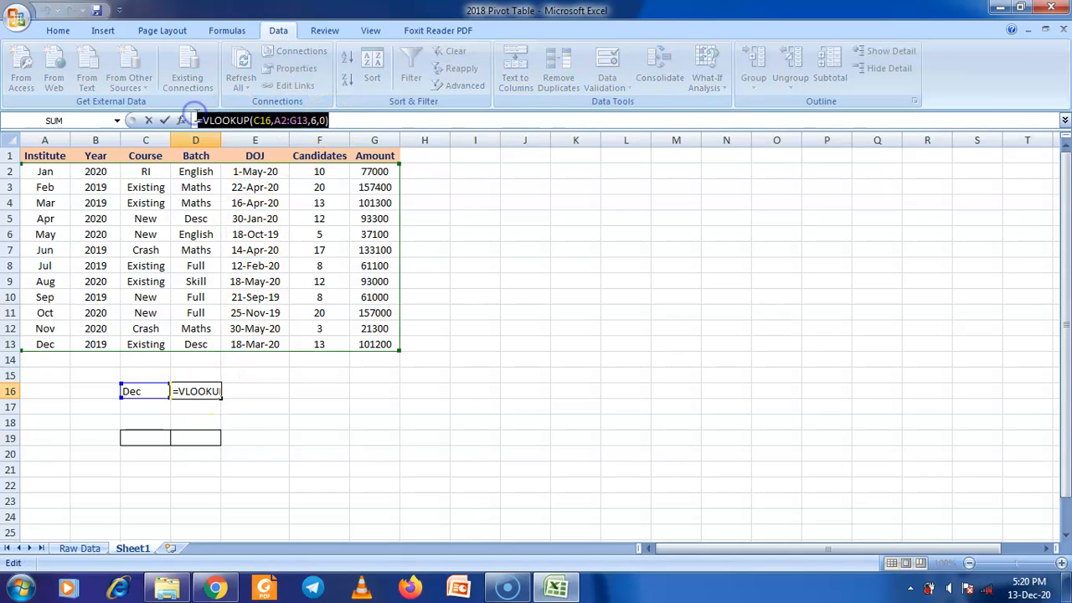
text(=)
click(201, 438)
key(ctrl+v)
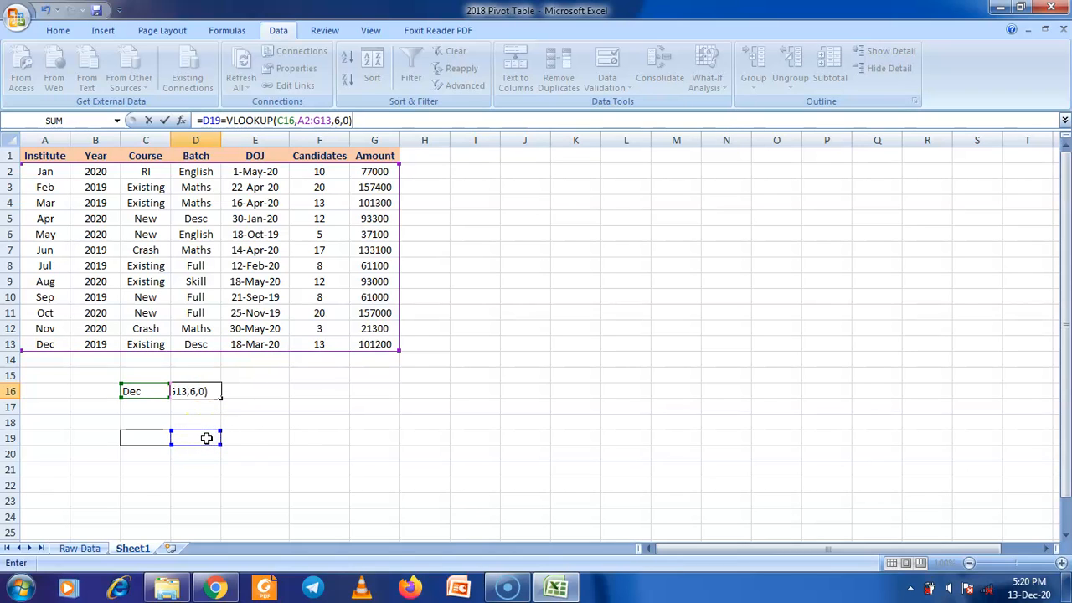
key(ctrl+z)
key(ctrl+v)
drag(224, 120, 195, 119)
key(BackSpace)
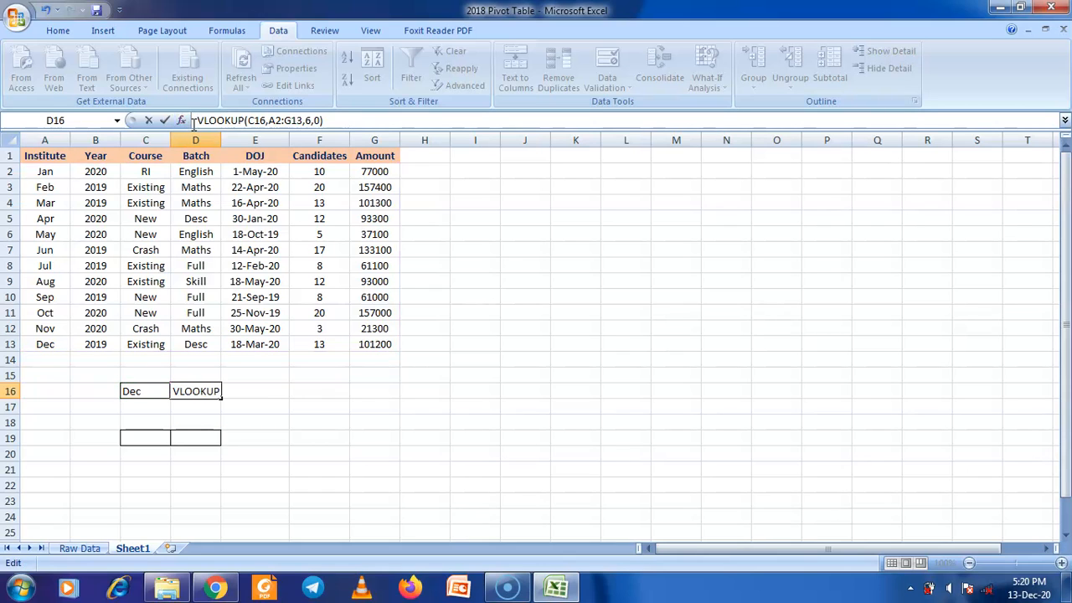
text(=)
key(Return)
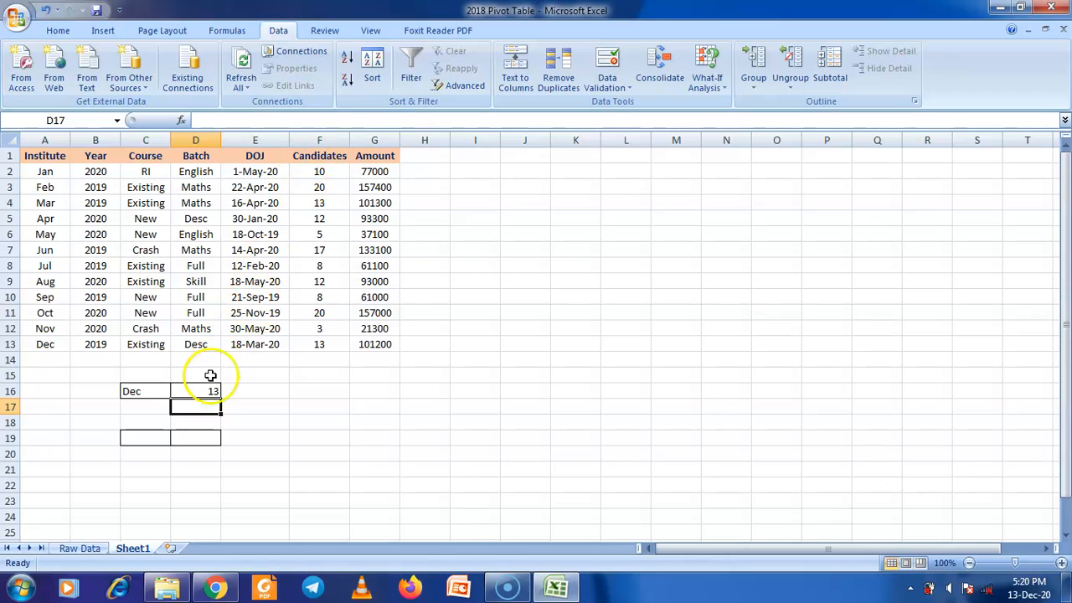
Step: Copy the formula =VLOOKUP(C16,A2:G13,6,0) from D16 into D19 without altering its references
click(205, 391)
drag(332, 119, 224, 122)
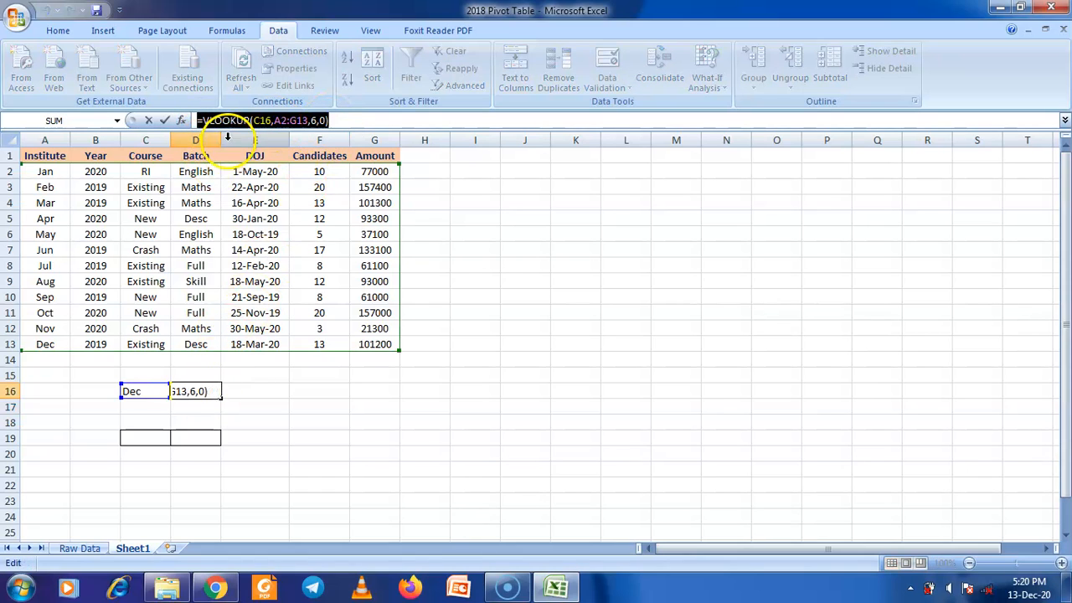
key(Escape)
click(195, 435)
key(ctrl+v)
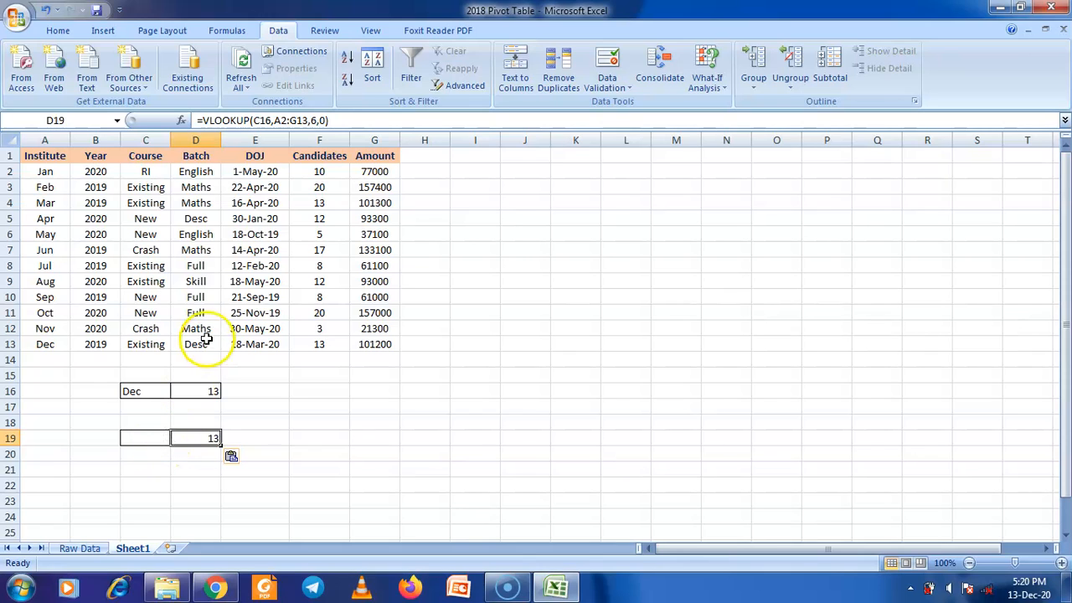
click(149, 439)
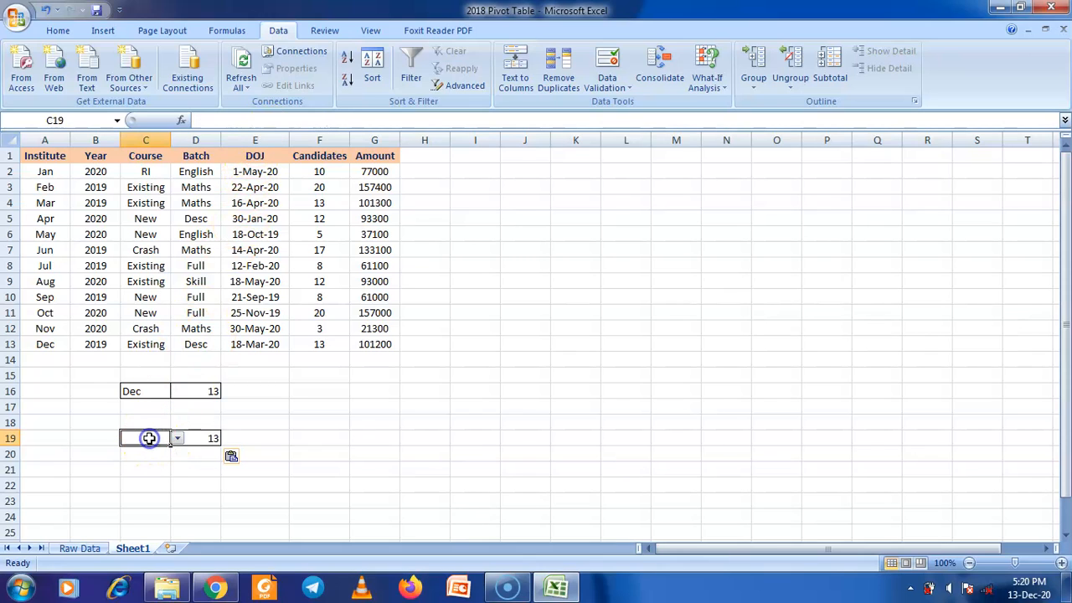
click(201, 438)
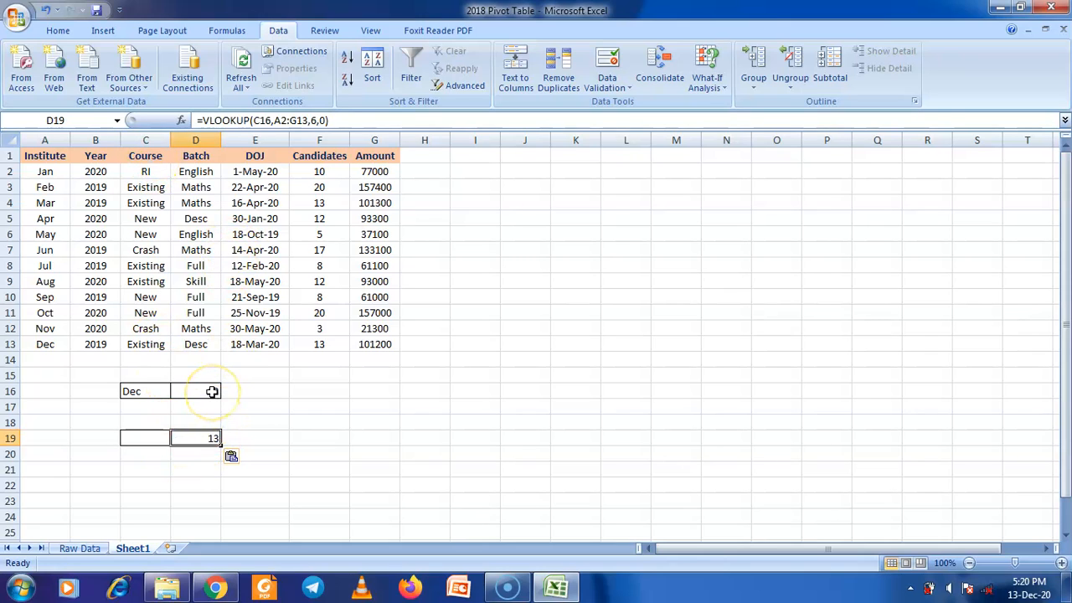
Step: Change the lookup value in D19's formula to C19, giving =VLOOKUP(C19,A2:G13,6,0)
click(273, 120)
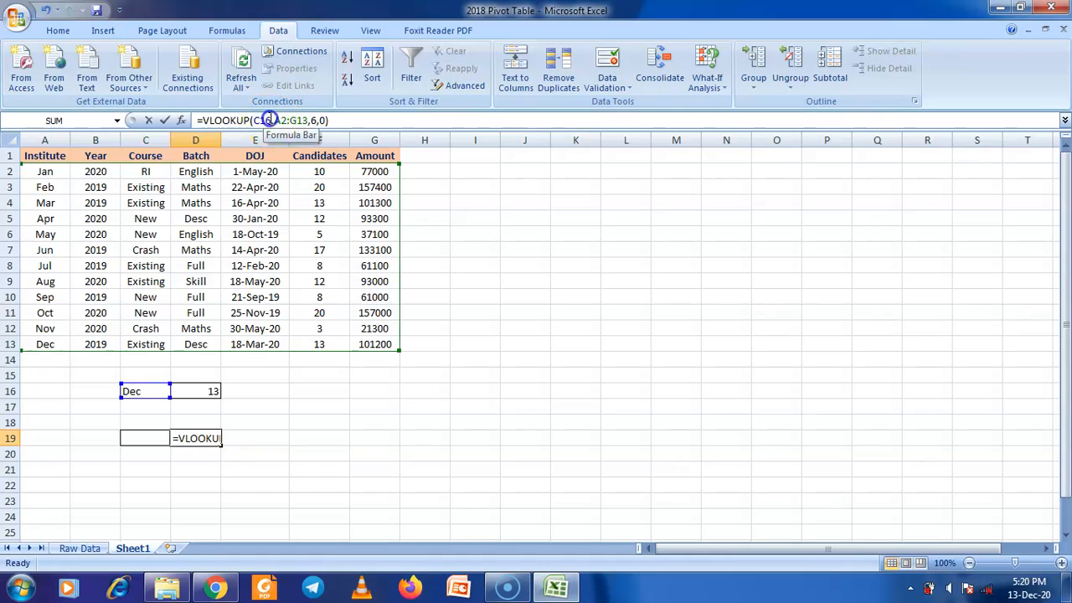
key(BackSpace)
text(9)
key(Return)
click(207, 438)
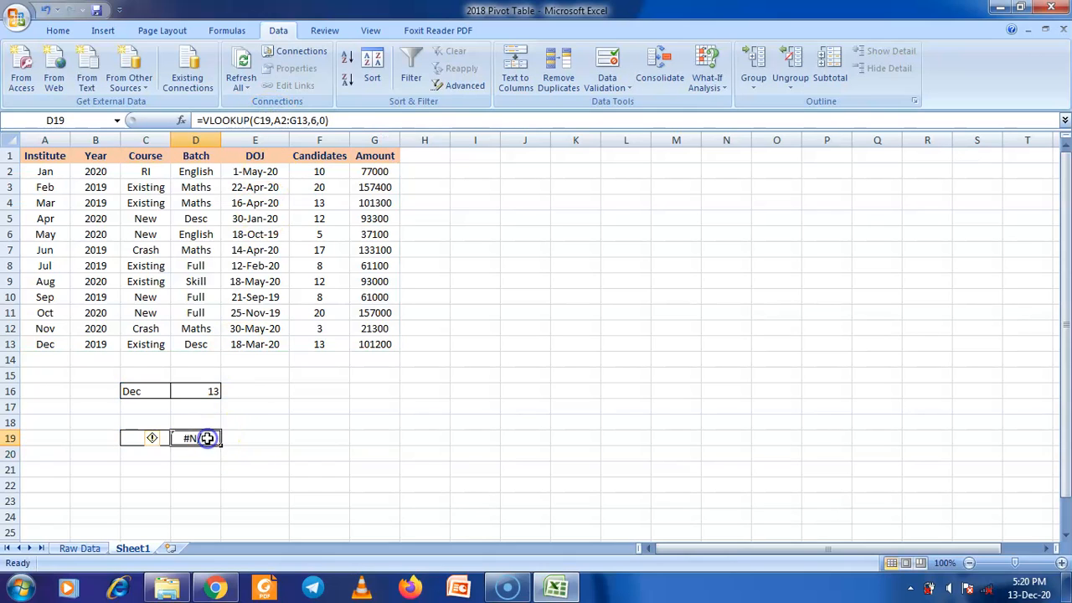
Step: Test the validation list in C19 by choosing Jan, Feb, Apr, May and finally Nov
click(141, 438)
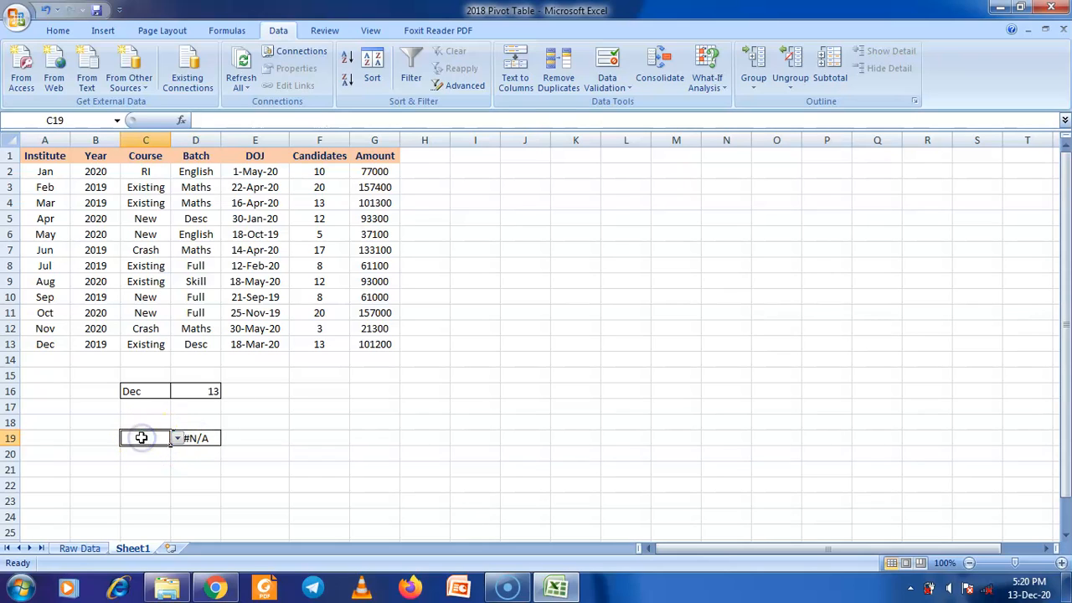
click(177, 439)
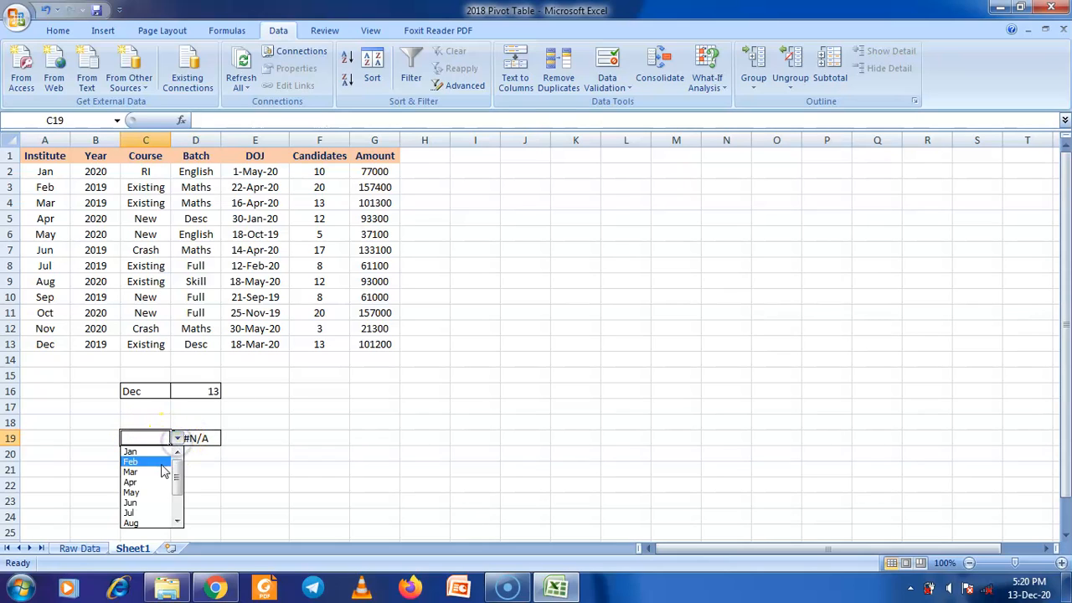
click(144, 453)
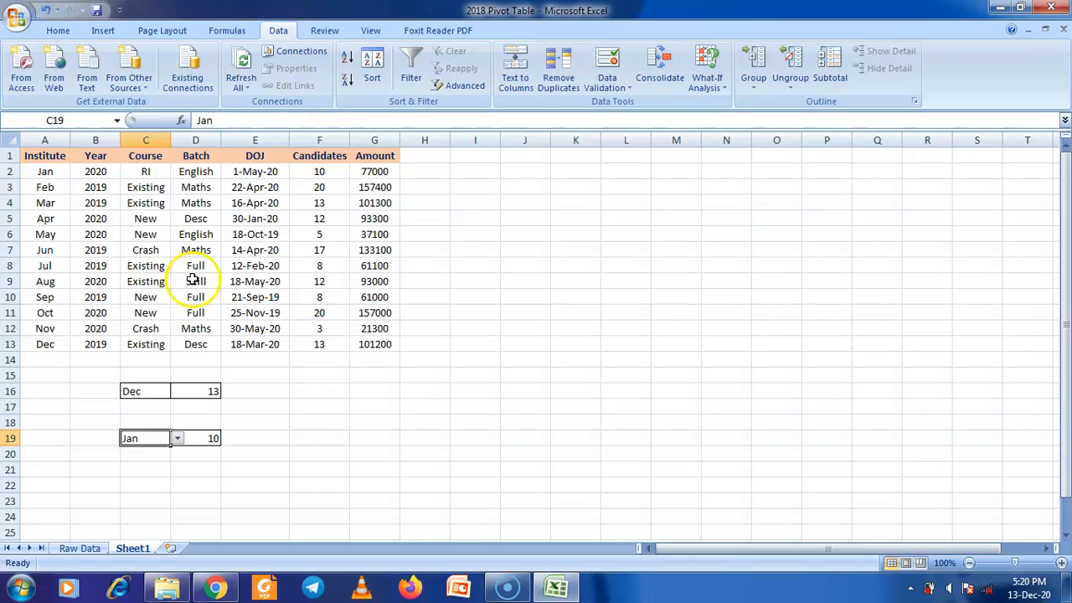
click(176, 438)
click(167, 466)
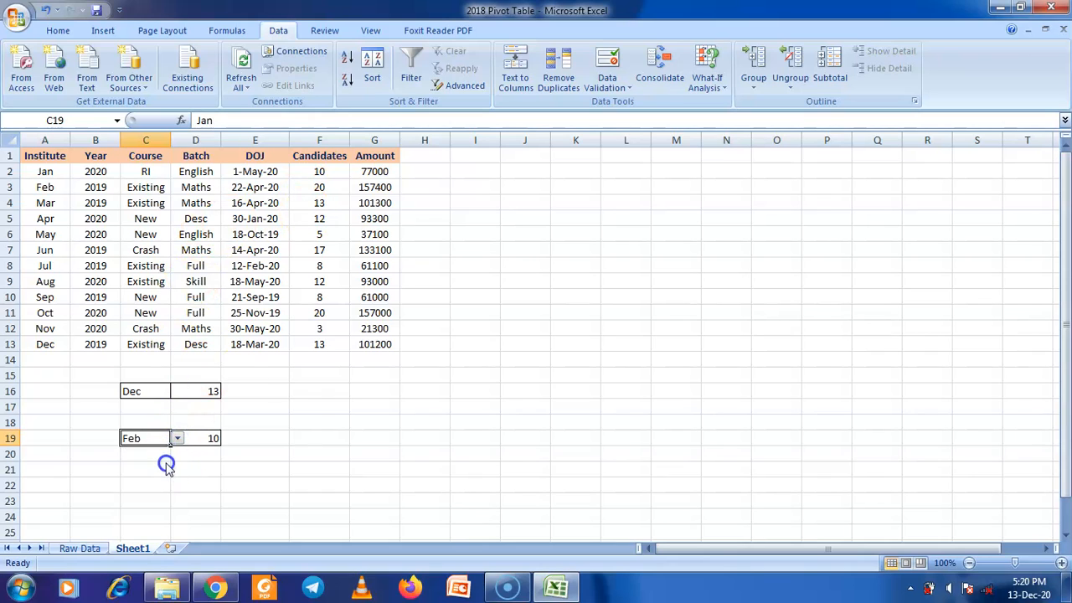
click(178, 439)
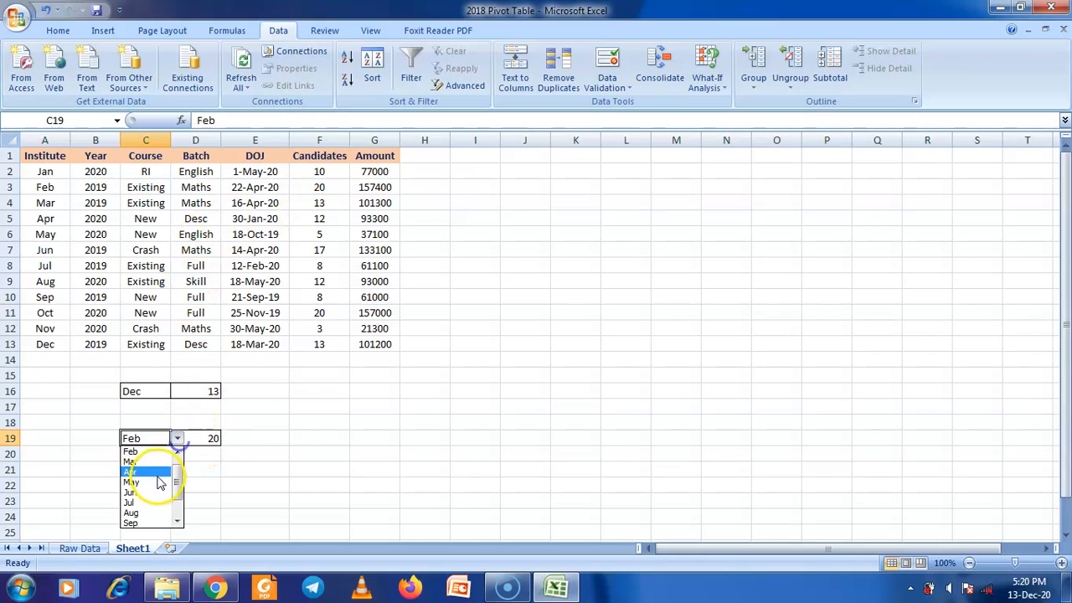
click(163, 475)
click(177, 439)
click(159, 470)
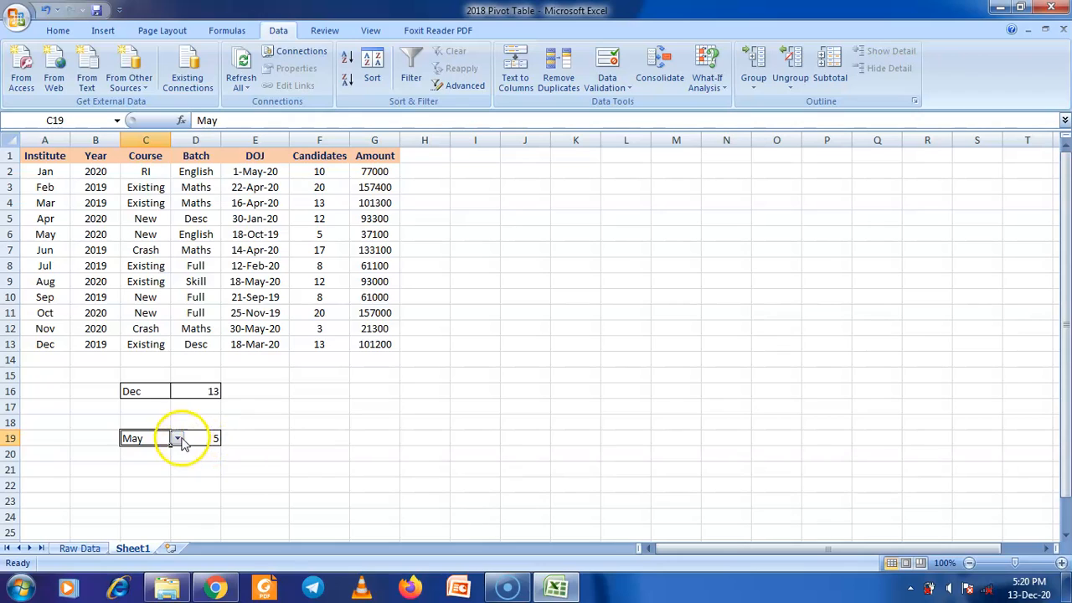
click(177, 438)
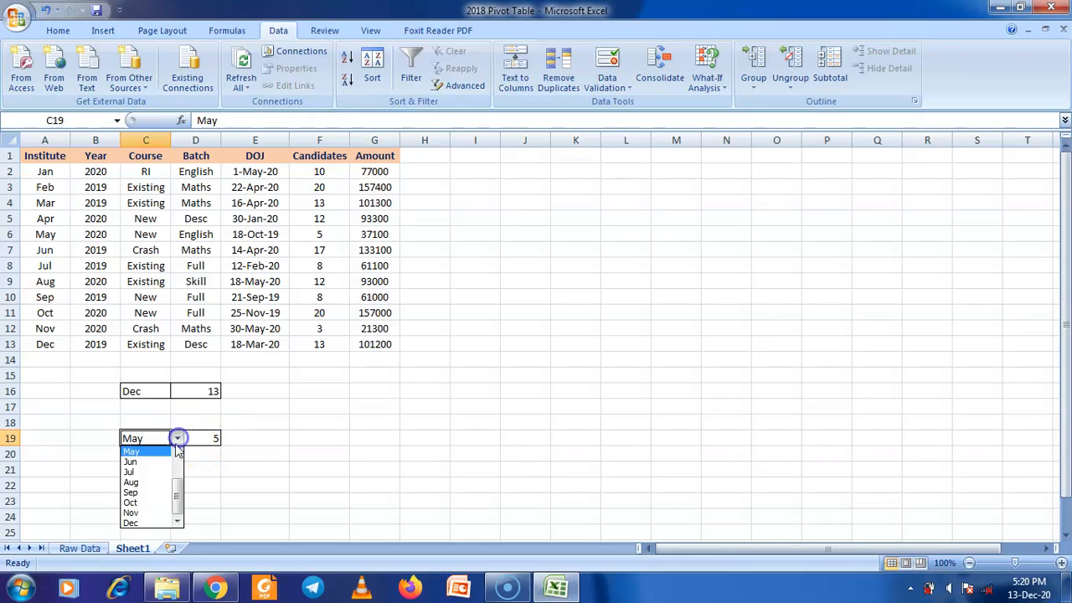
click(139, 512)
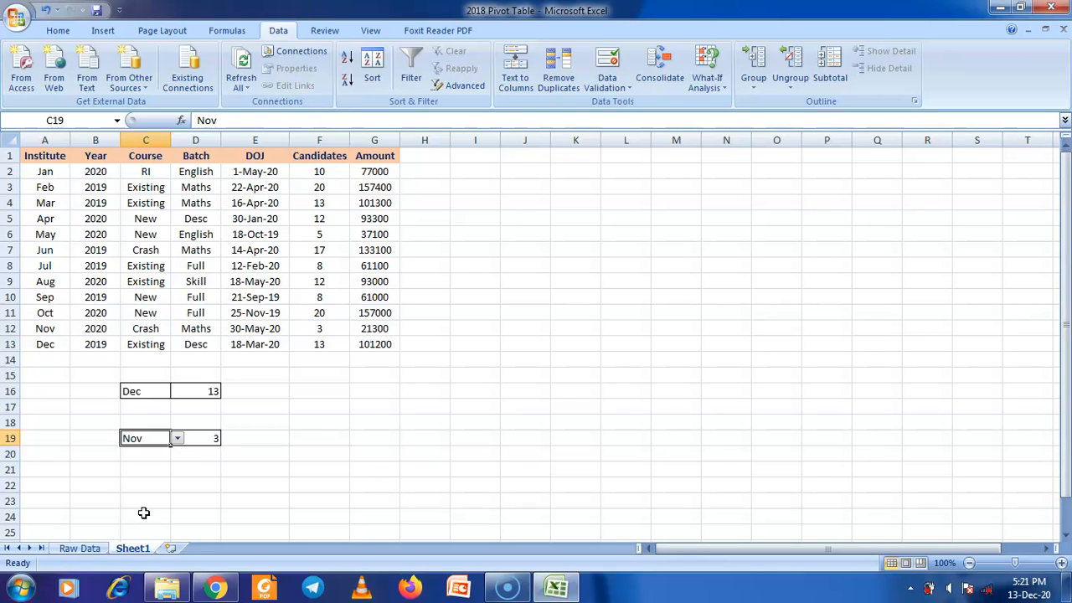
Step: Copy the table A1:G13 and paste it transposed at I2 with Paste Special
click(191, 389)
drag(52, 173, 87, 327)
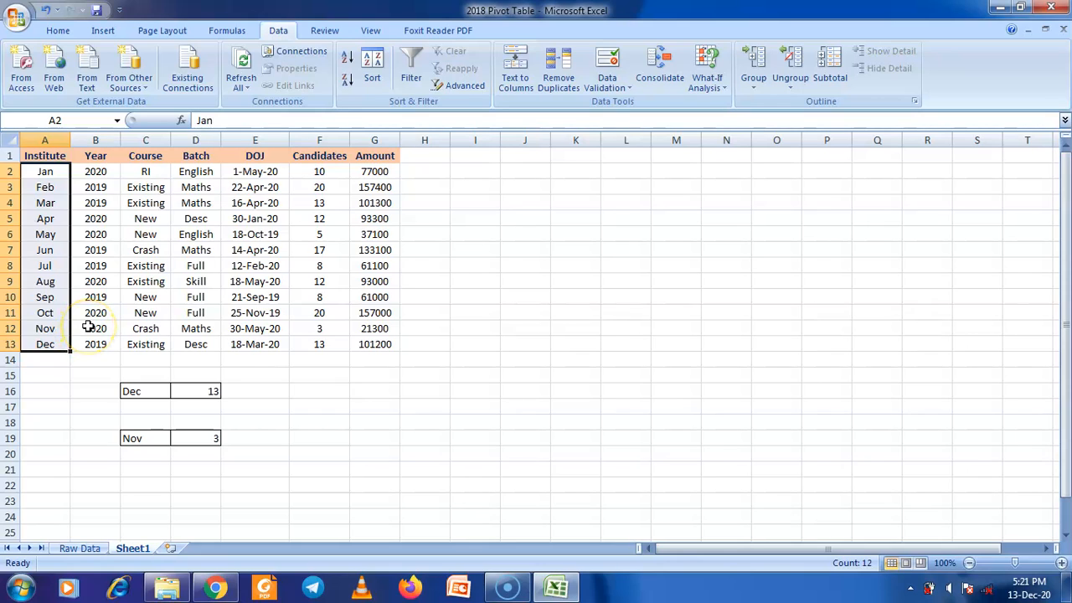
drag(23, 174, 47, 167)
drag(46, 156, 379, 343)
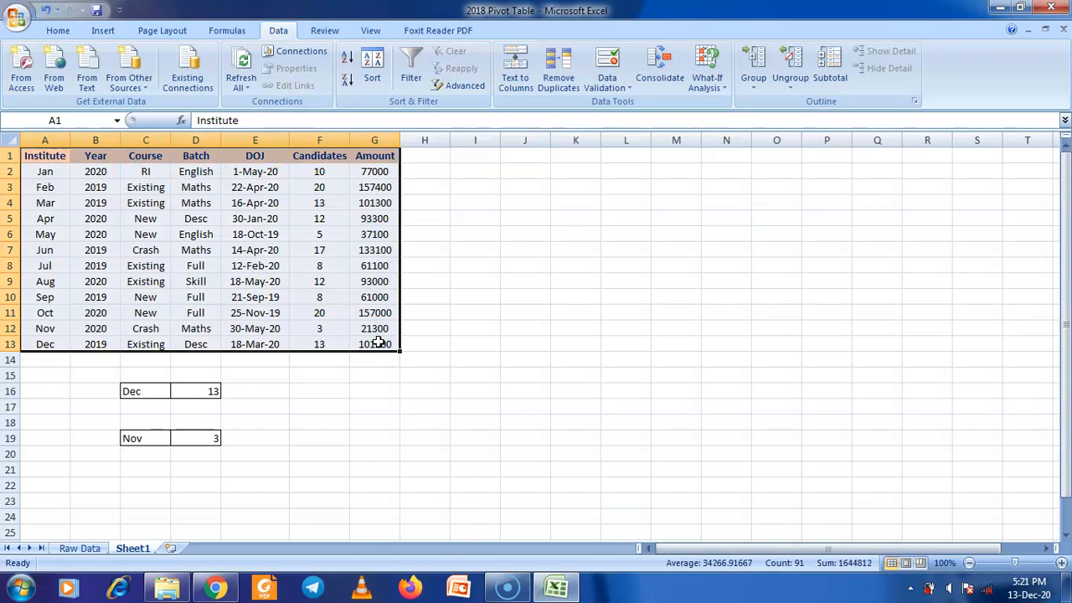
key(ctrl+c)
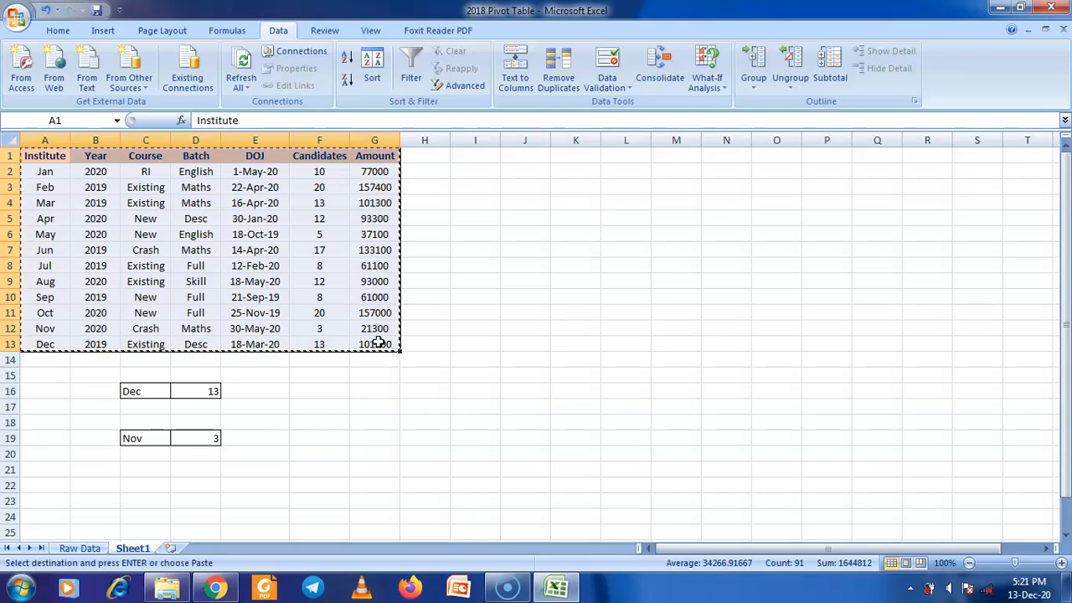
click(475, 172)
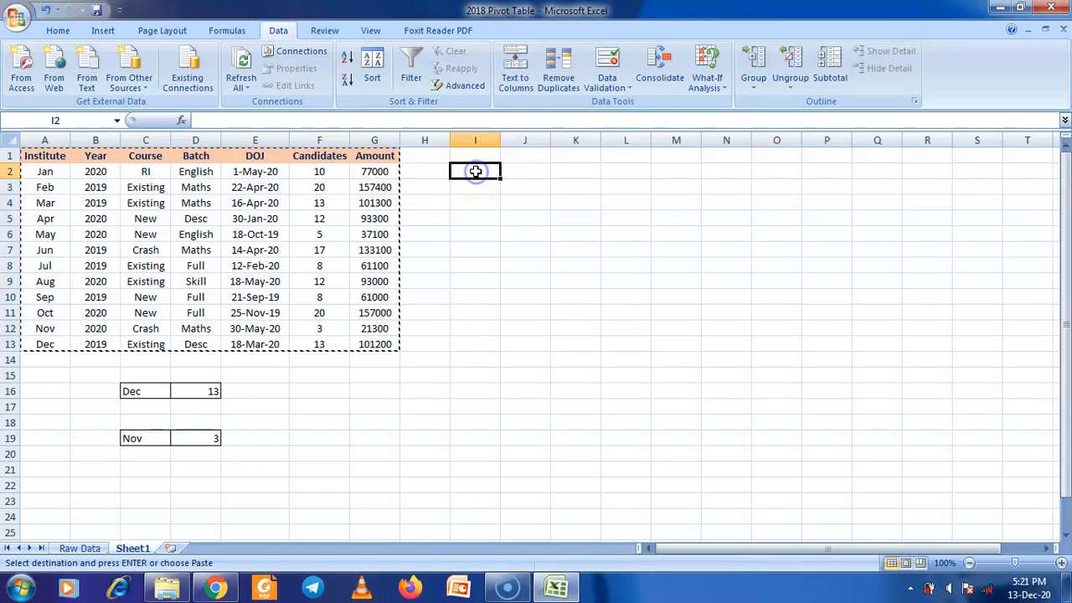
right_click(475, 172)
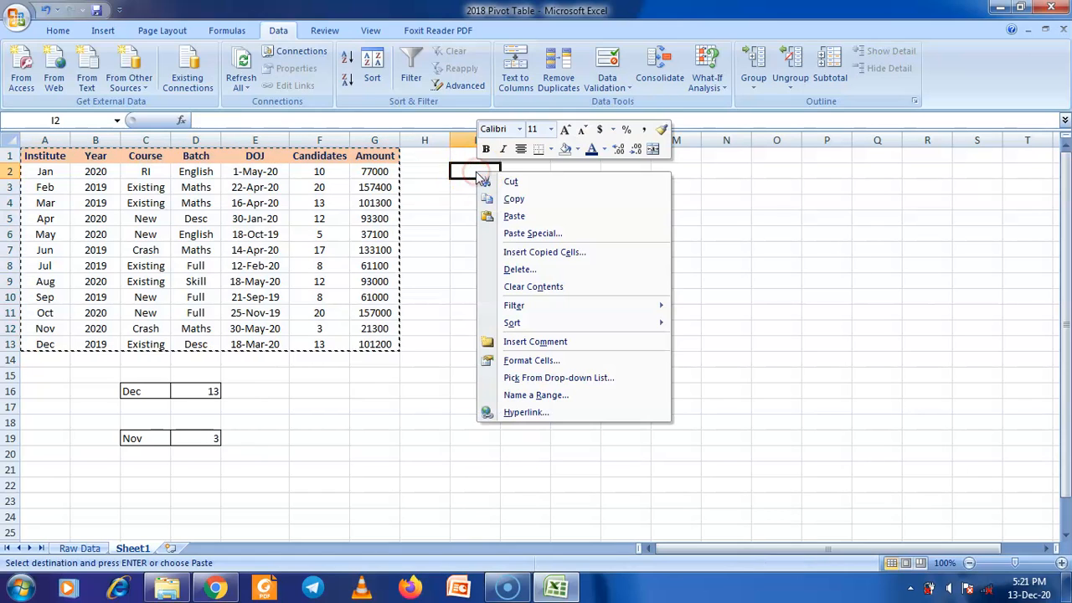
click(513, 237)
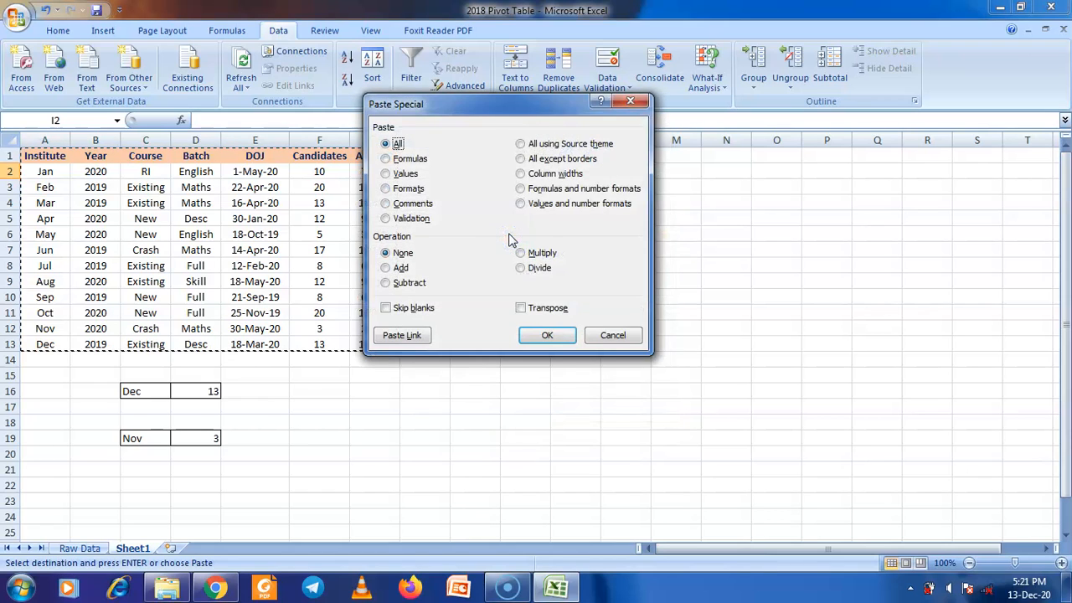
click(521, 308)
click(545, 335)
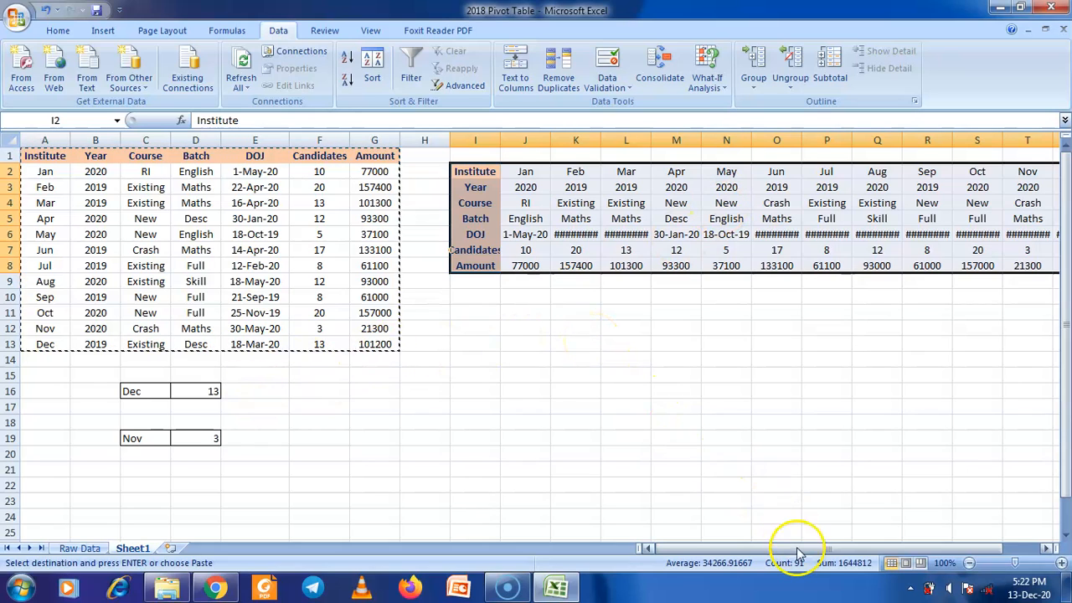
Step: Add borders to the cell pairs L13:M13 and L16:M16 below the transposed table
drag(634, 342, 661, 349)
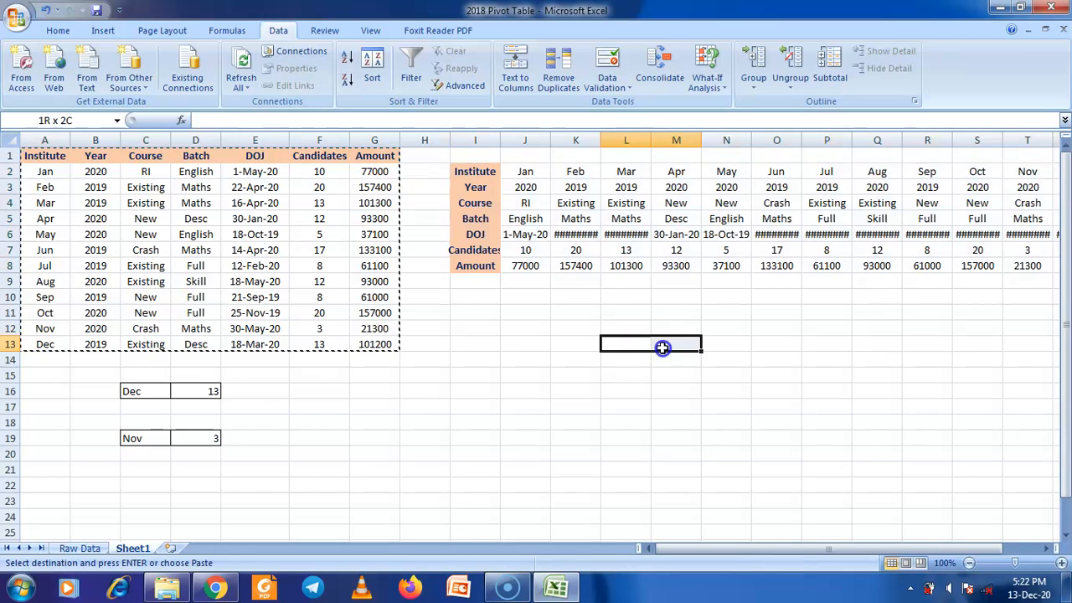
click(58, 30)
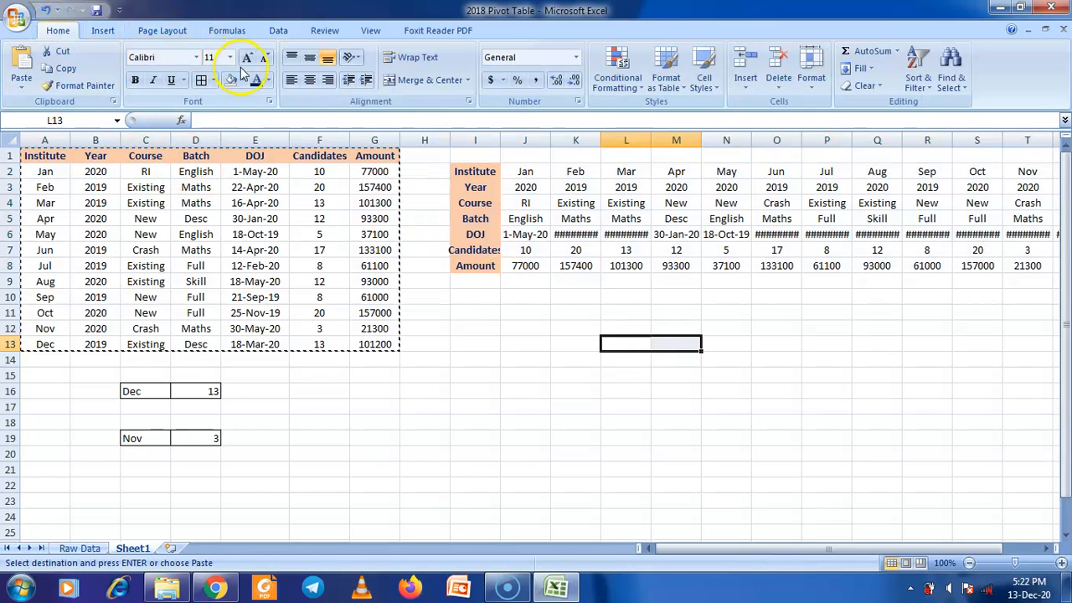
click(202, 82)
drag(627, 391, 687, 393)
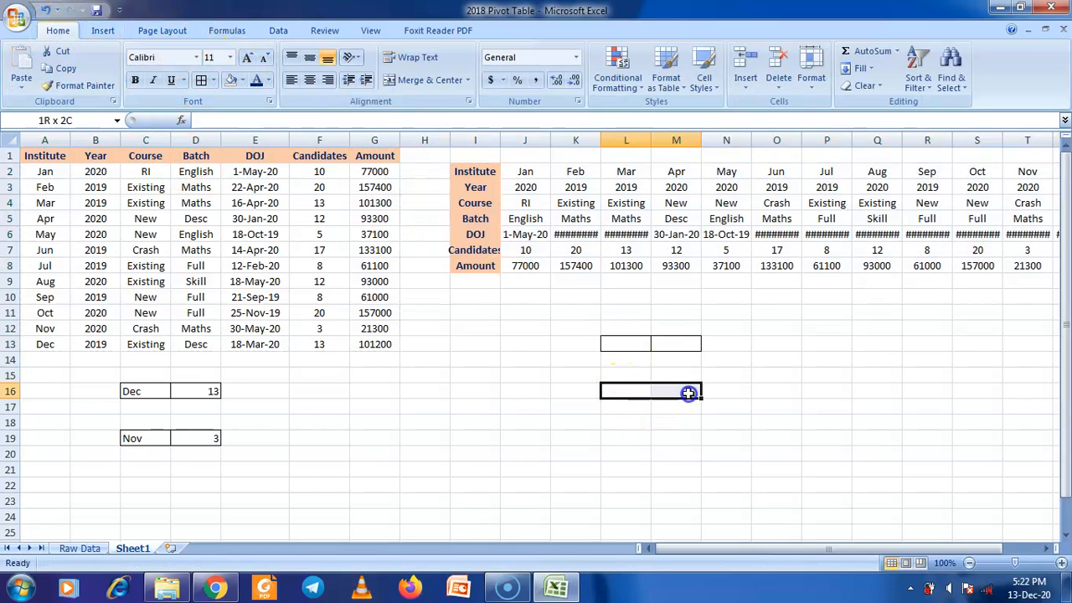
click(202, 80)
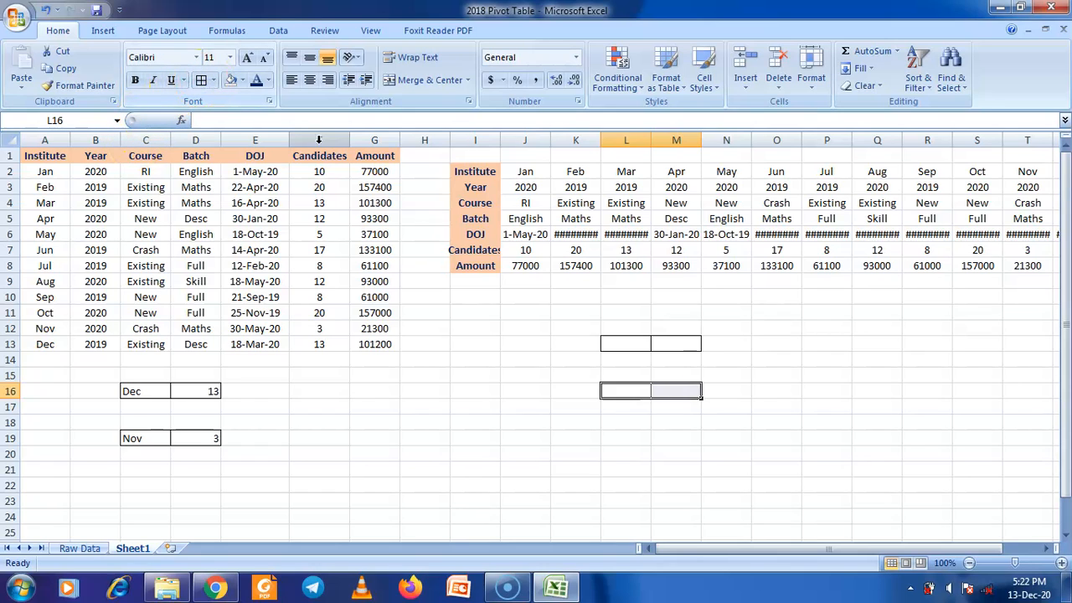
Step: AutoFit the column widths of the transposed table I2:U8 so all its dates fit
drag(601, 139, 669, 140)
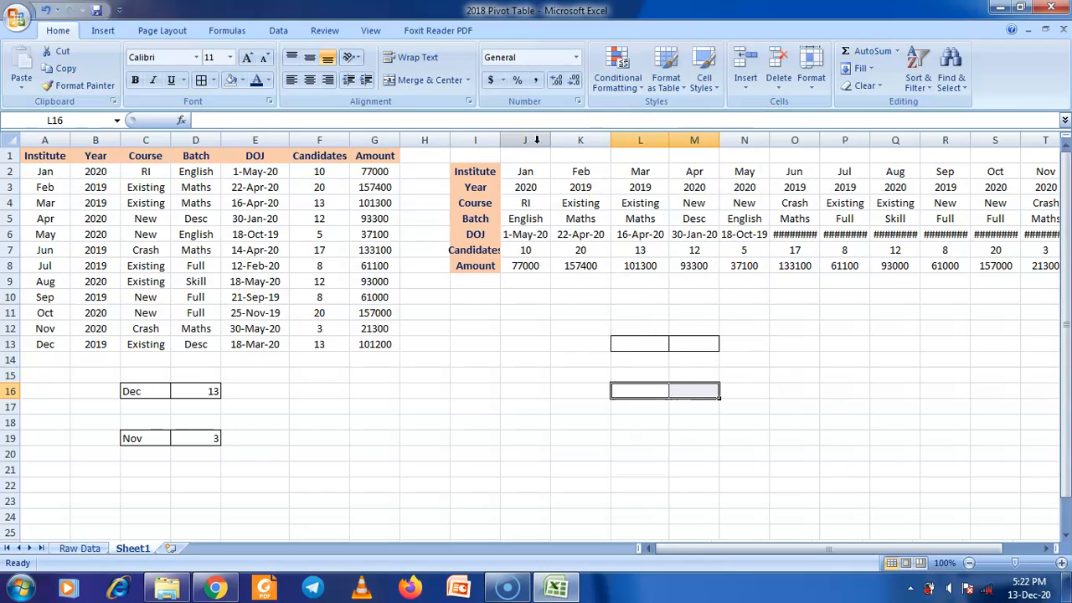
drag(478, 170, 1010, 270)
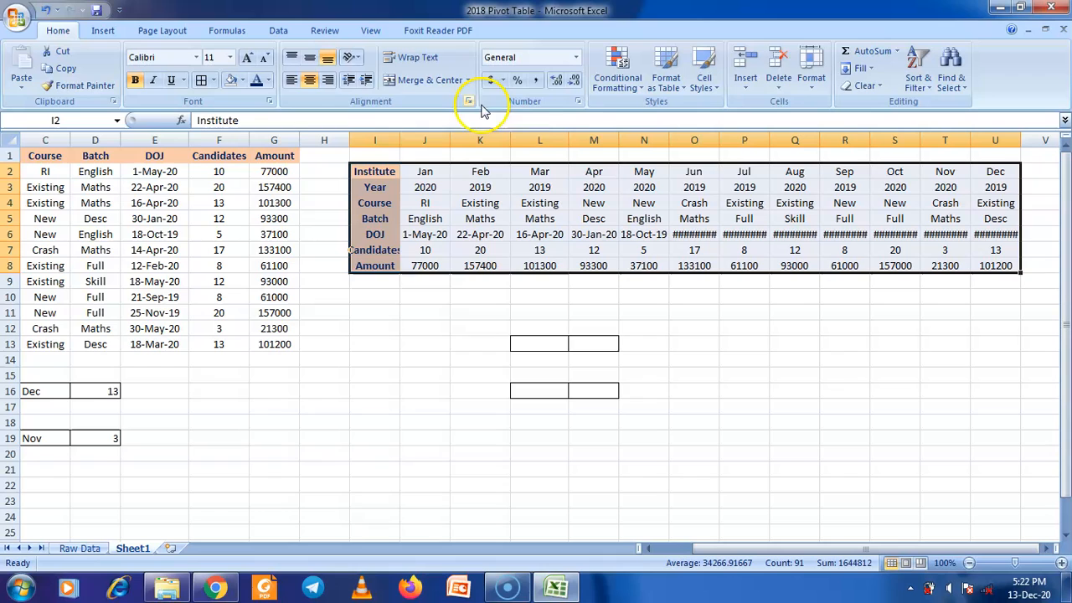
click(810, 68)
click(868, 176)
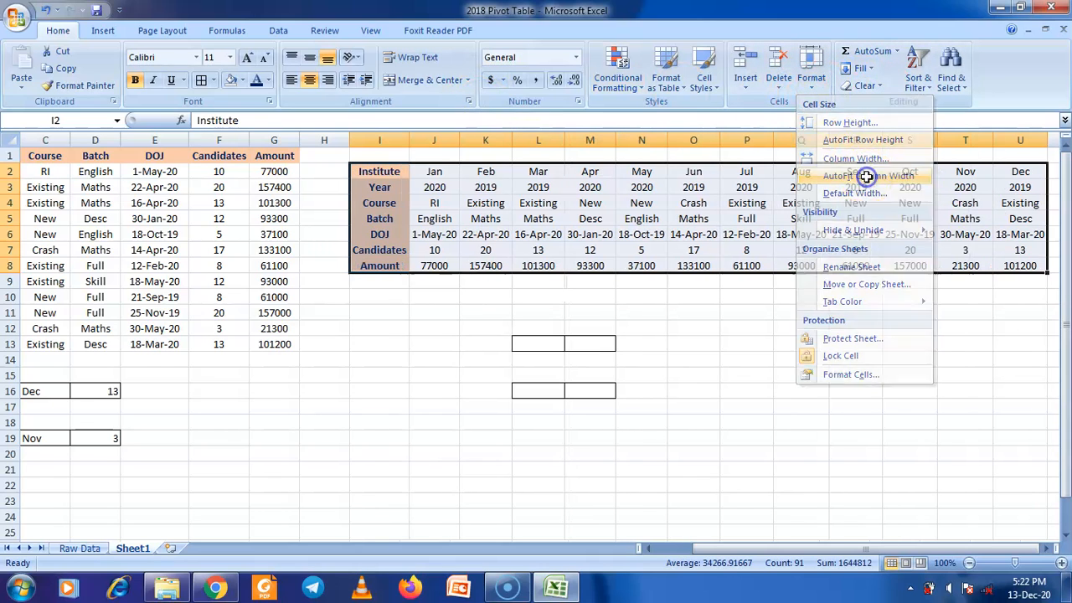
Step: Hide columns A through G, which hold the original table and the VLOOKUP examples
drag(909, 555, 829, 553)
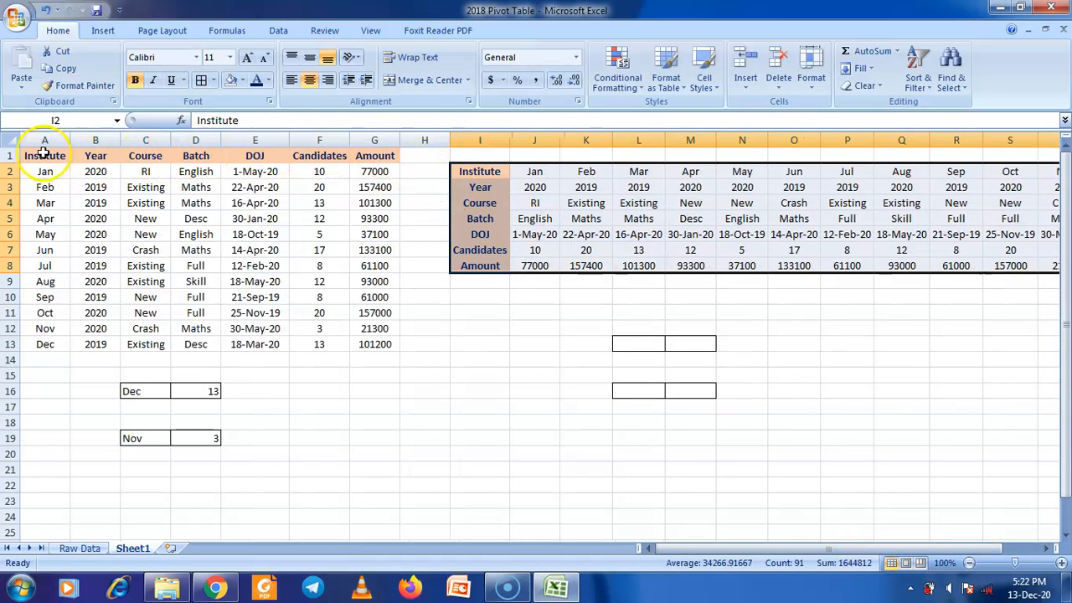
click(63, 135)
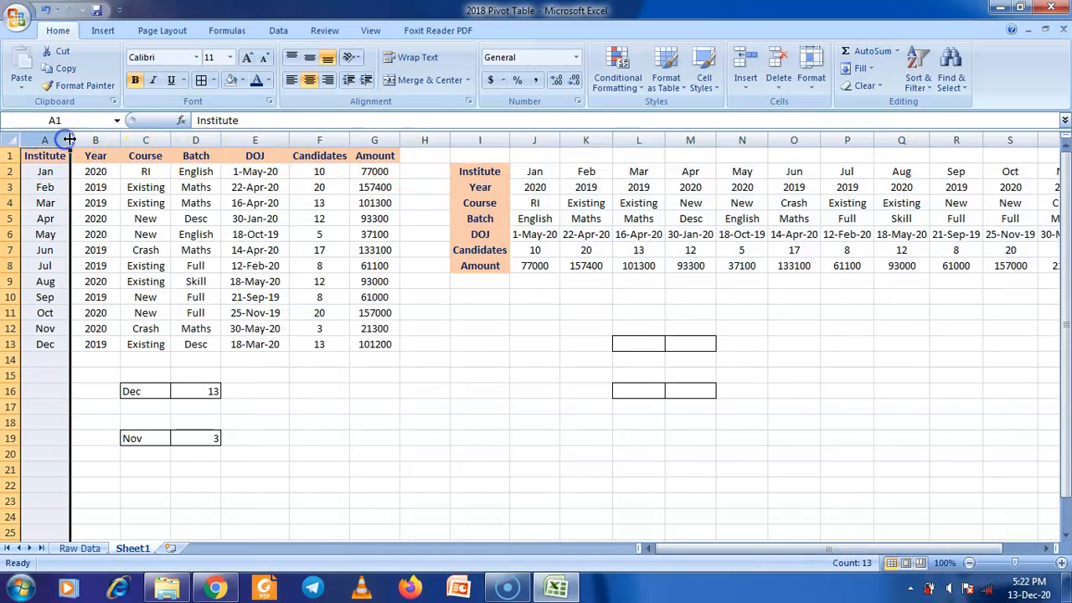
click(96, 139)
click(144, 140)
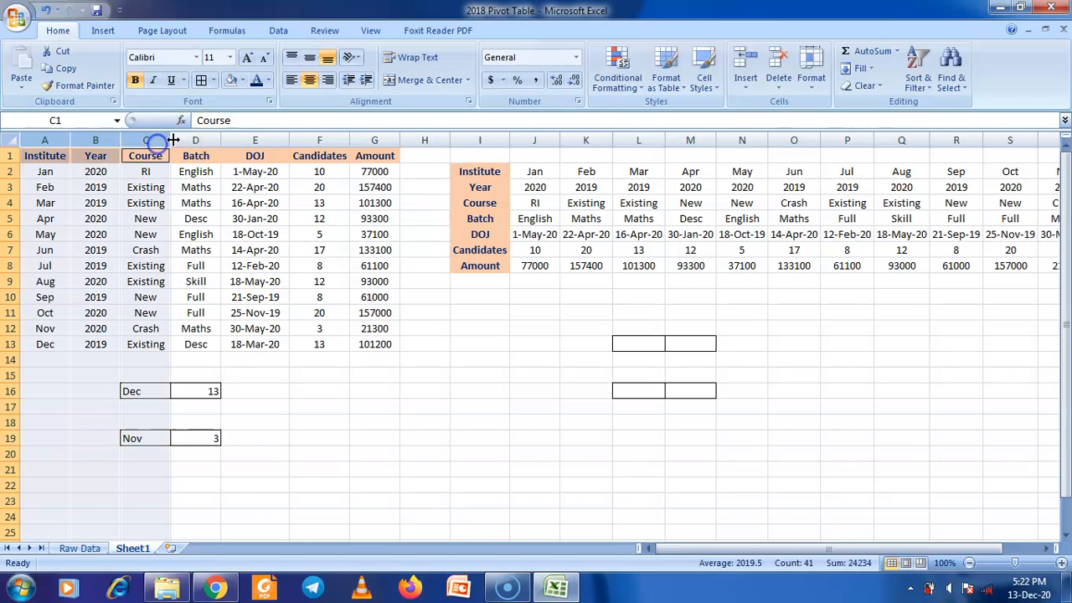
click(193, 139)
click(244, 140)
click(317, 140)
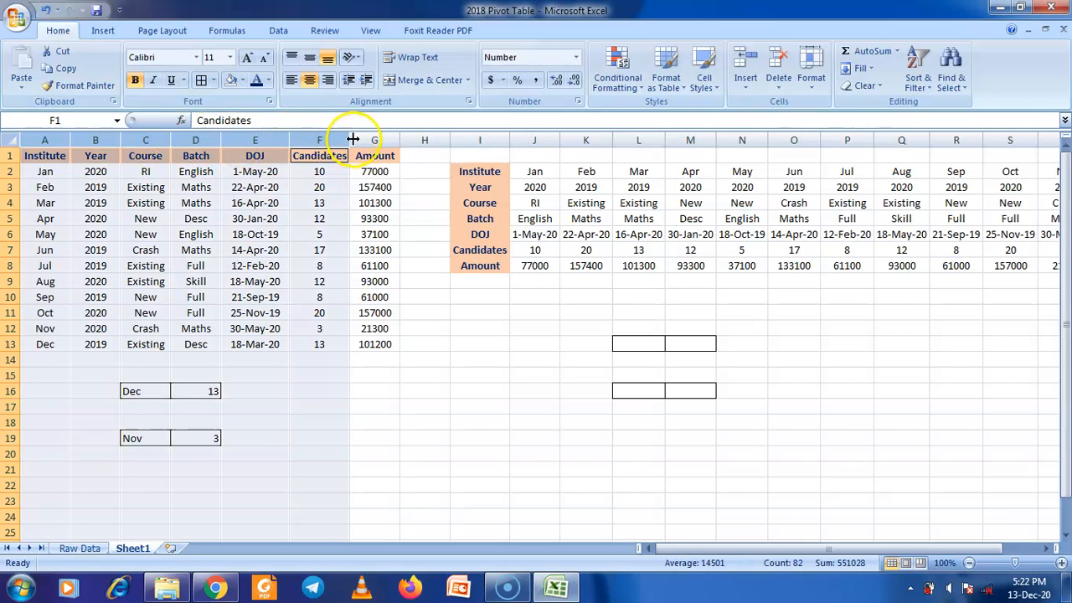
click(365, 139)
right_click(366, 140)
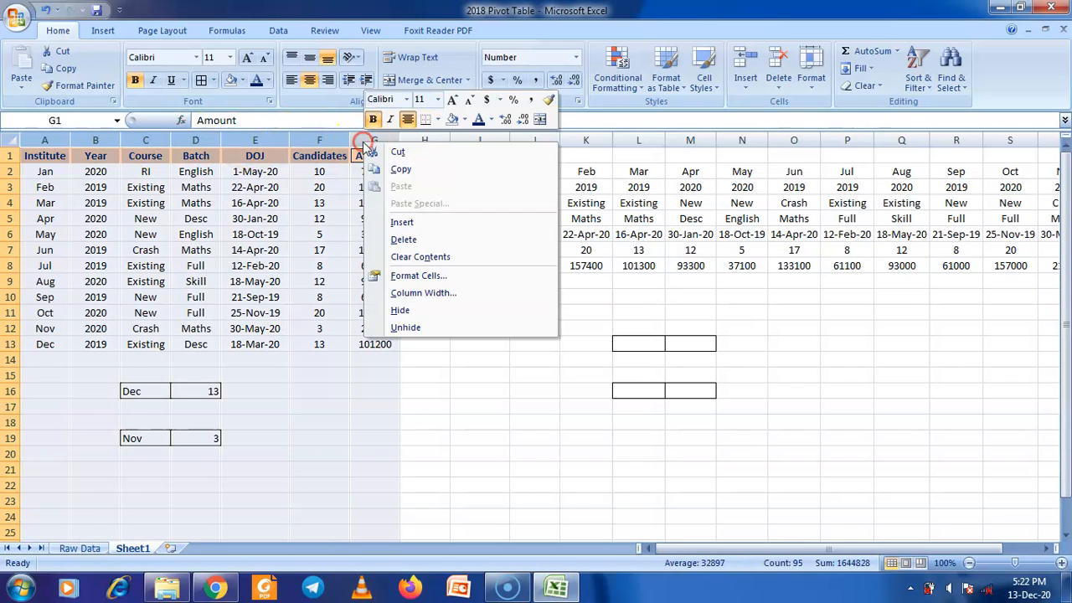
click(442, 310)
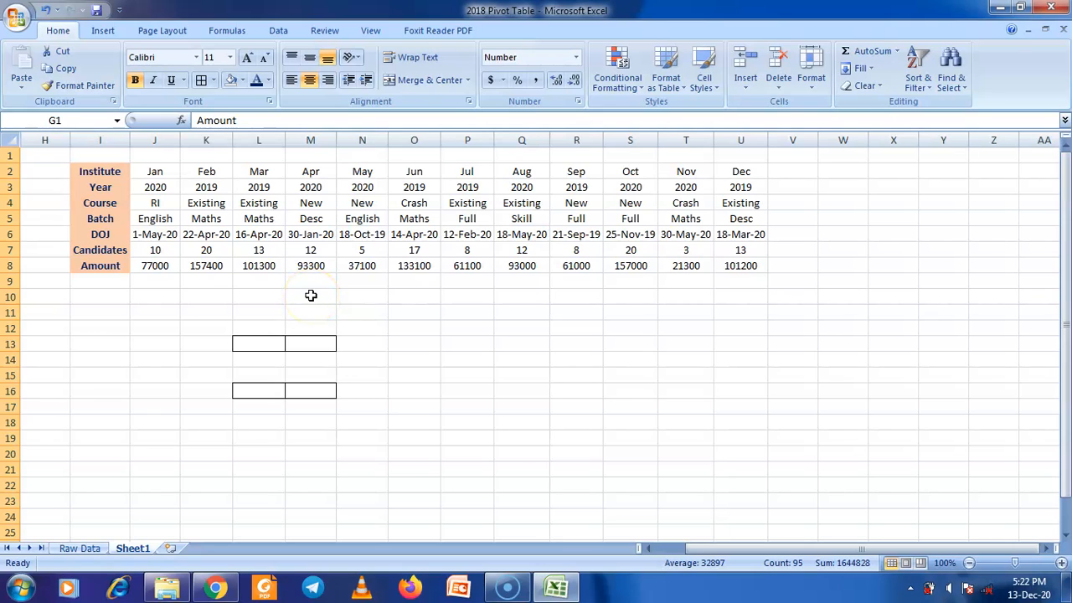
Step: Enter Aug as the lookup month in L13
click(268, 346)
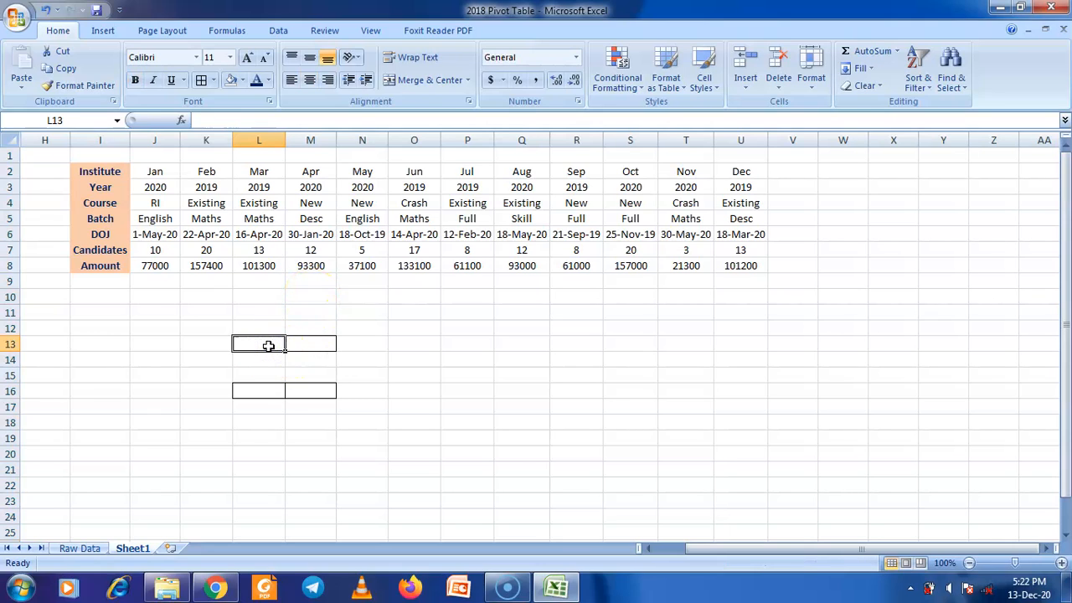
text(Aug)
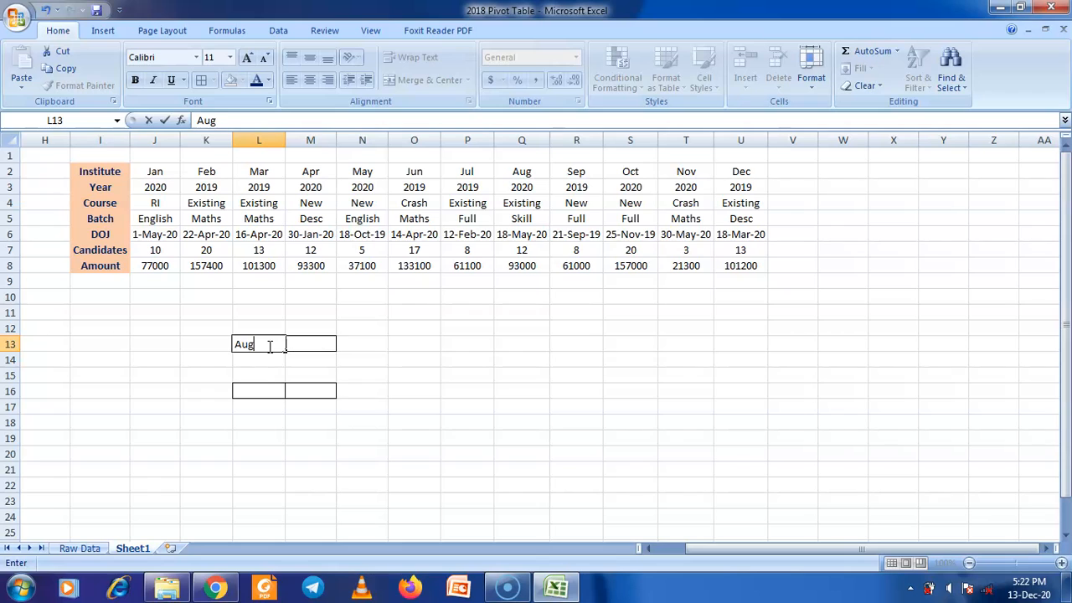
key(Tab)
Step: Enter =HLOOKUP(L13,J2:U8,7,0) in M13 to return the Amount for the month in L13
text(=)
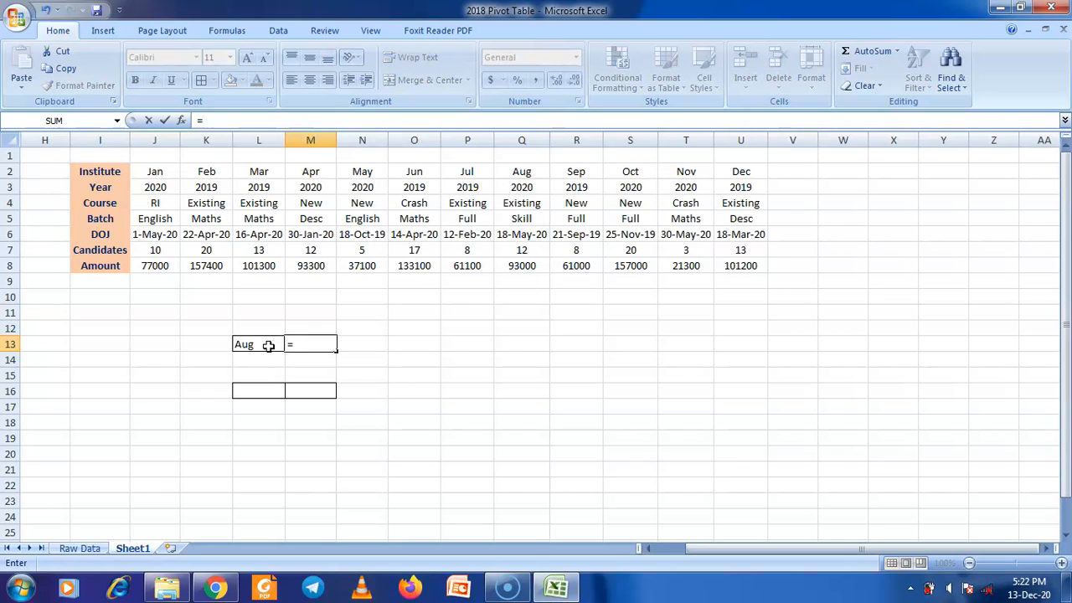
text(HLo)
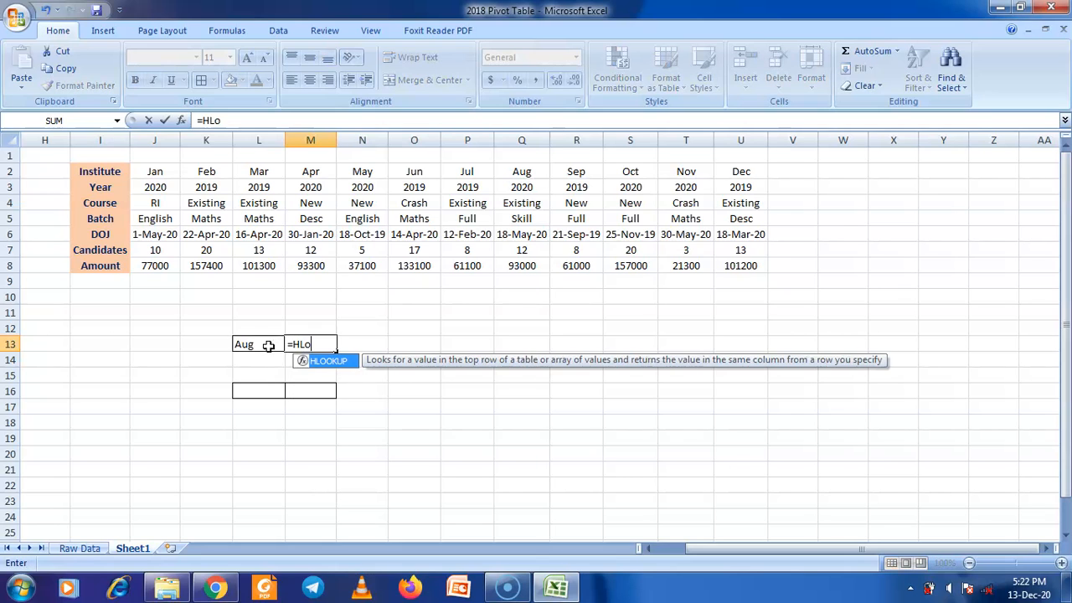
text(o)
key(Return)
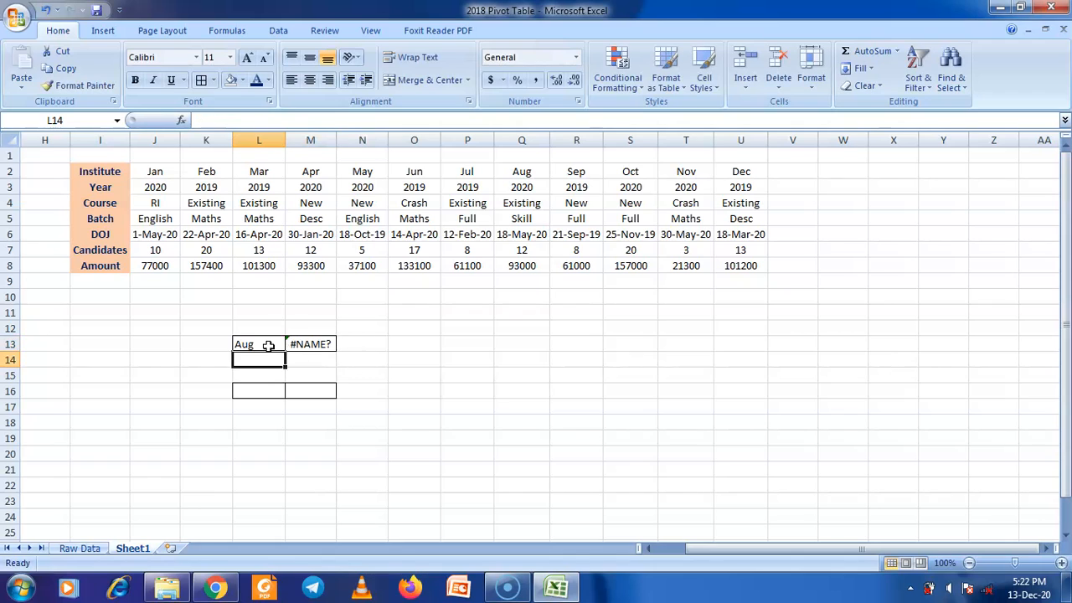
click(308, 346)
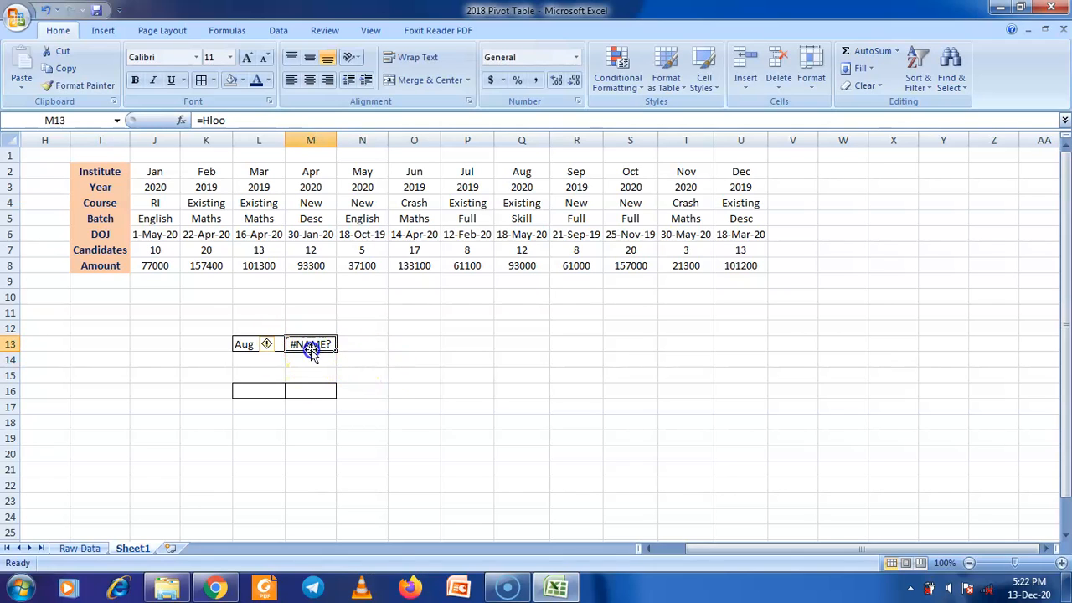
click(240, 121)
text(k)
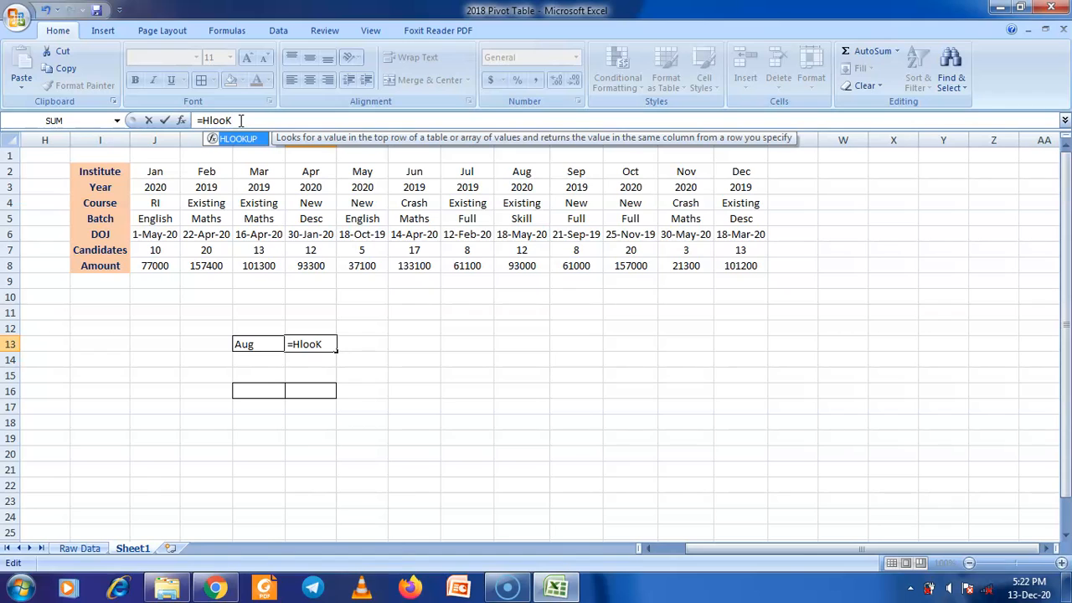
double_click(239, 139)
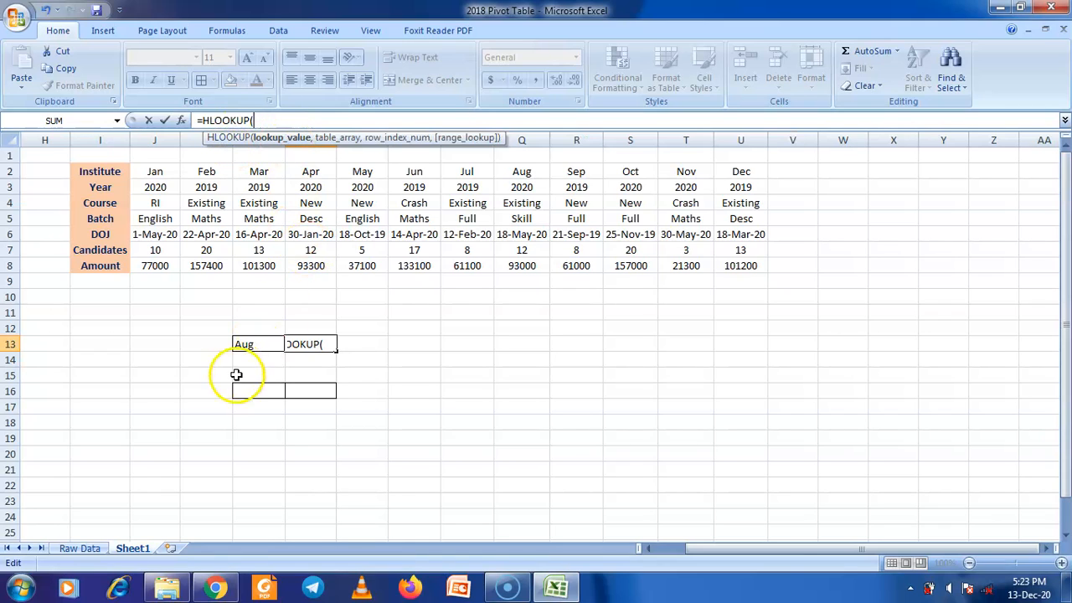
click(259, 343)
text(,)
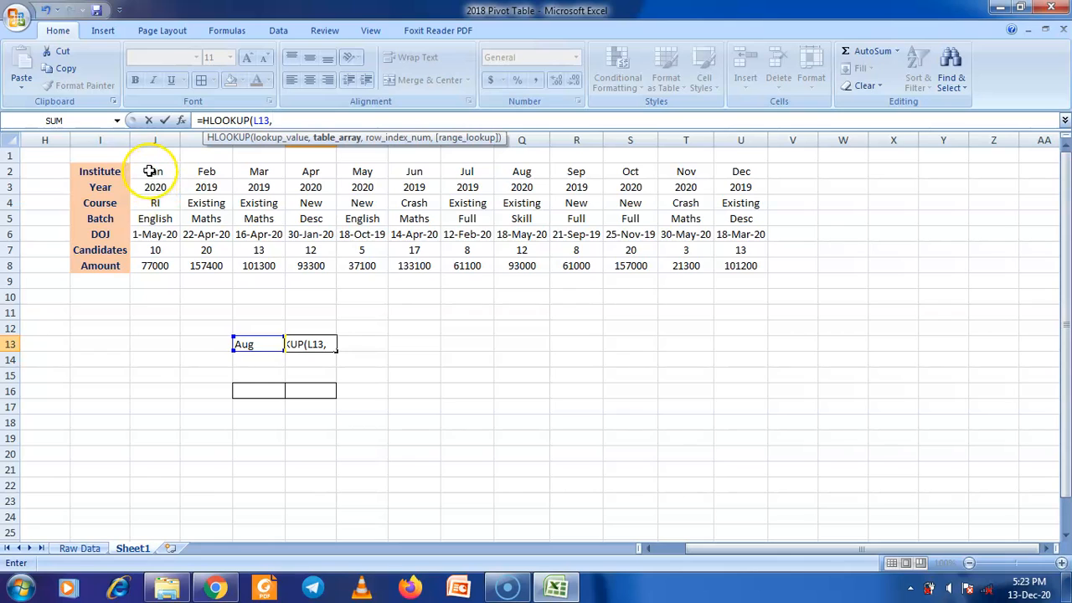
drag(146, 172, 738, 266)
text(,7,0)
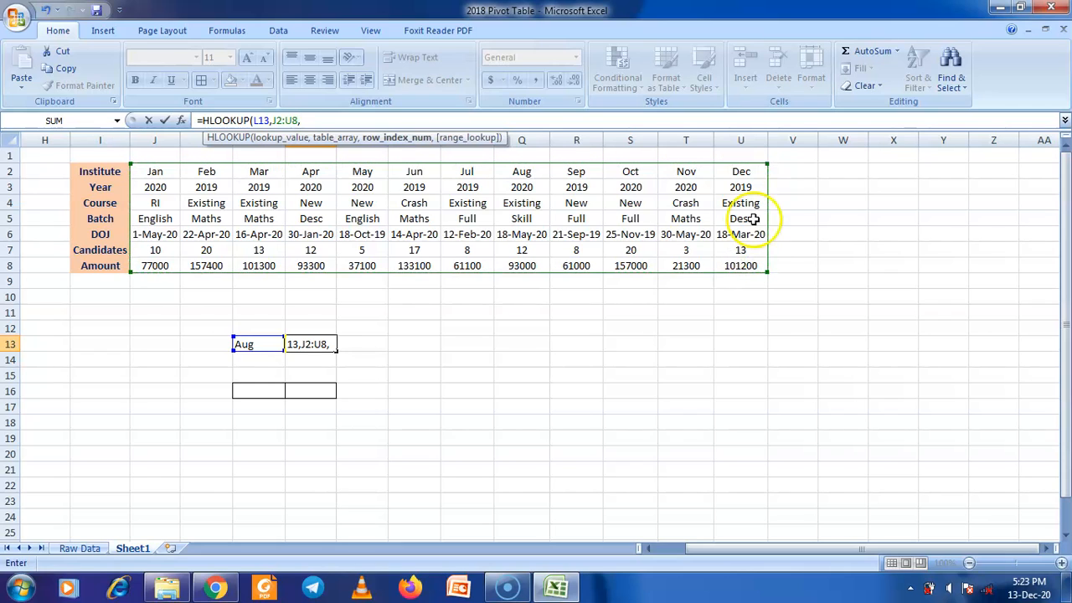
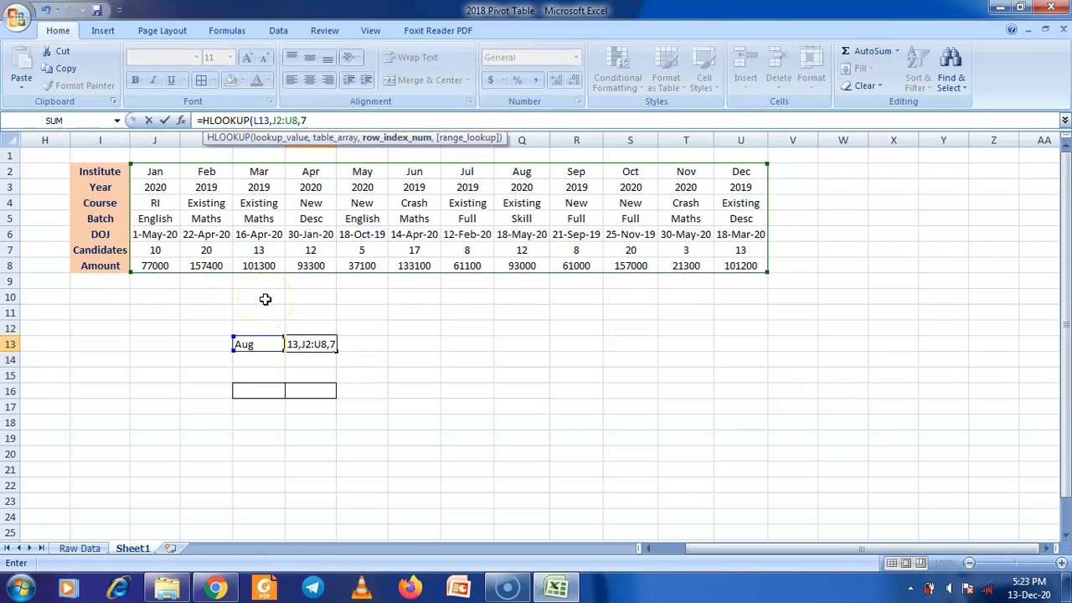
text(,)
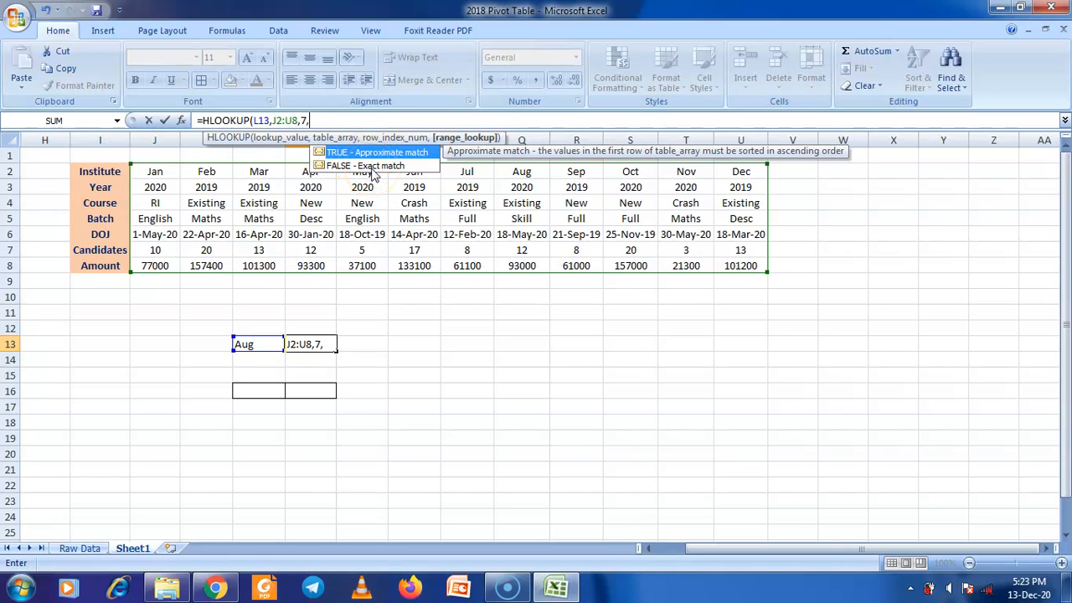
text())
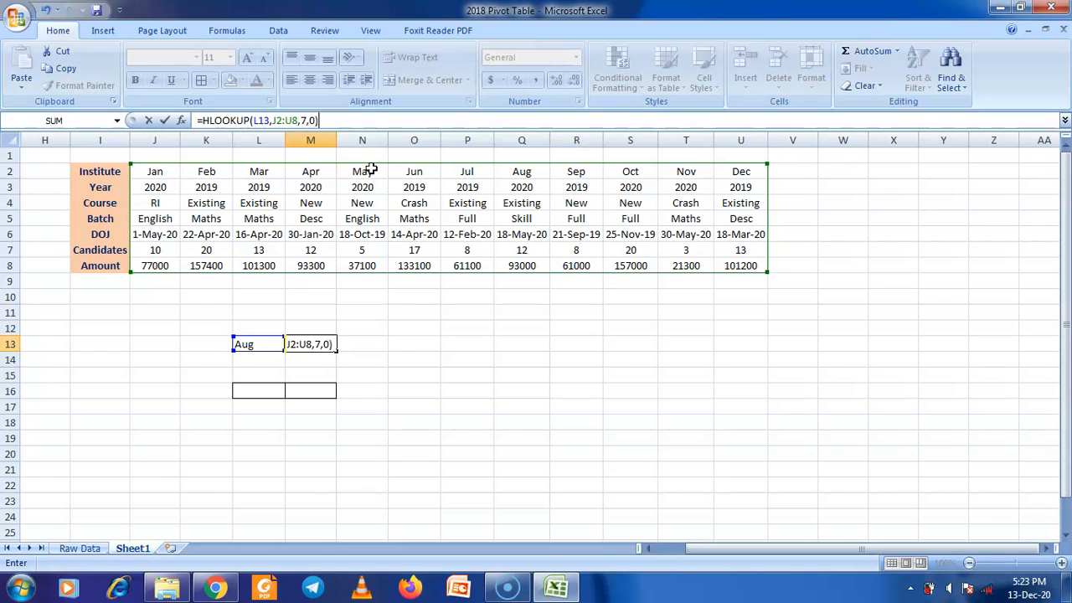
key(Return)
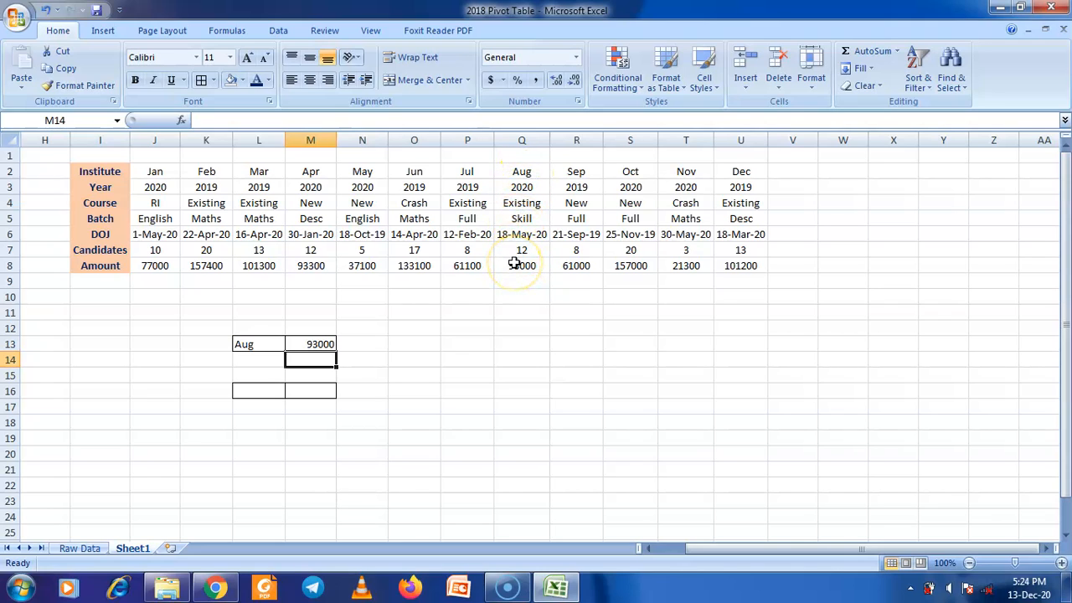
Step: Give L16 a data validation list sourced from the months in J2:U2 and choose May from it
click(272, 391)
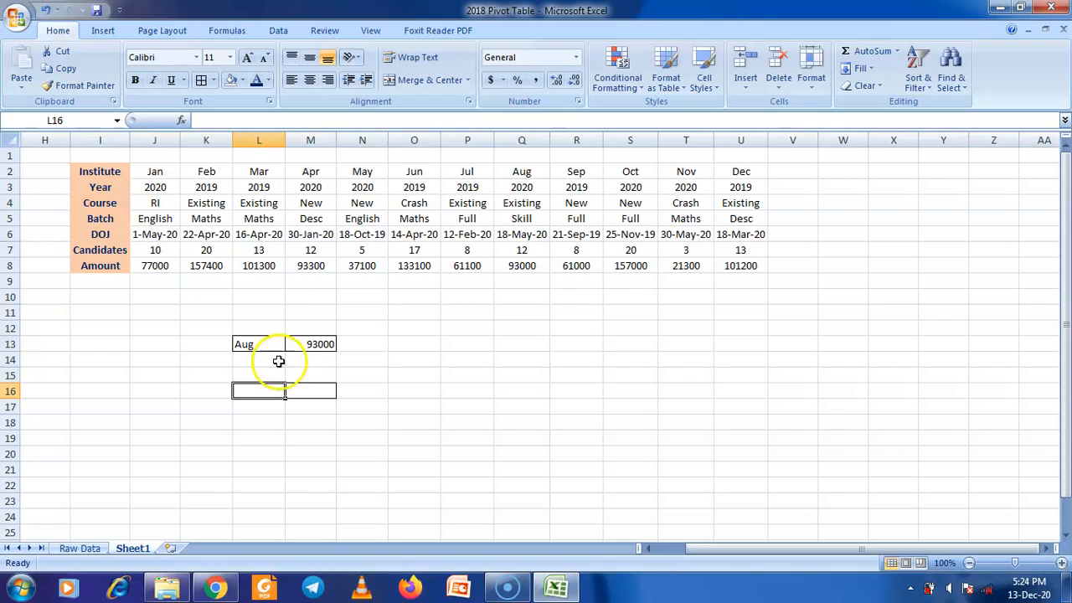
click(278, 30)
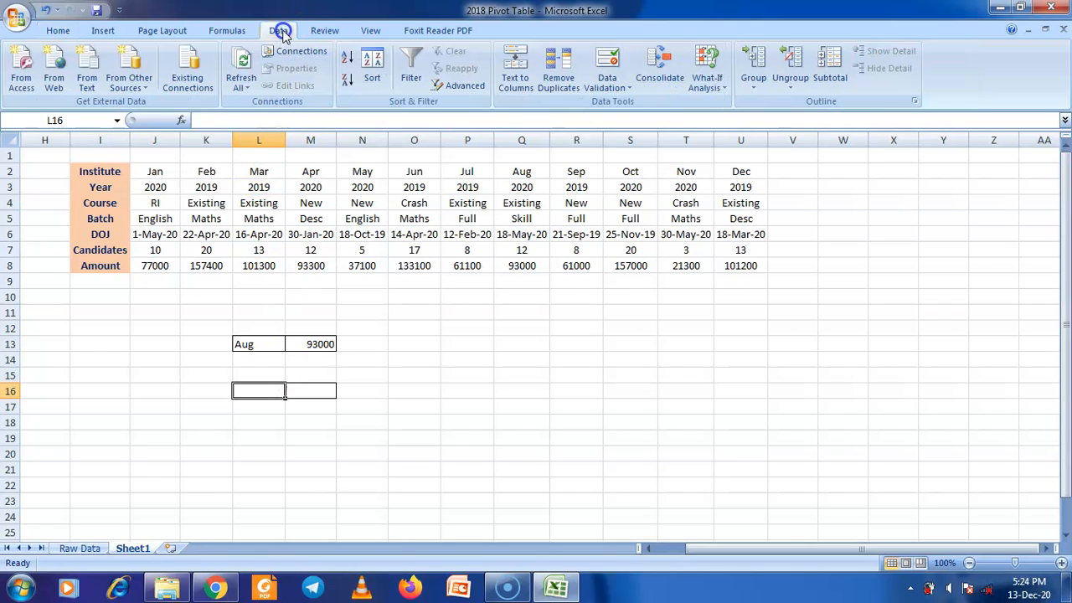
click(608, 83)
click(617, 105)
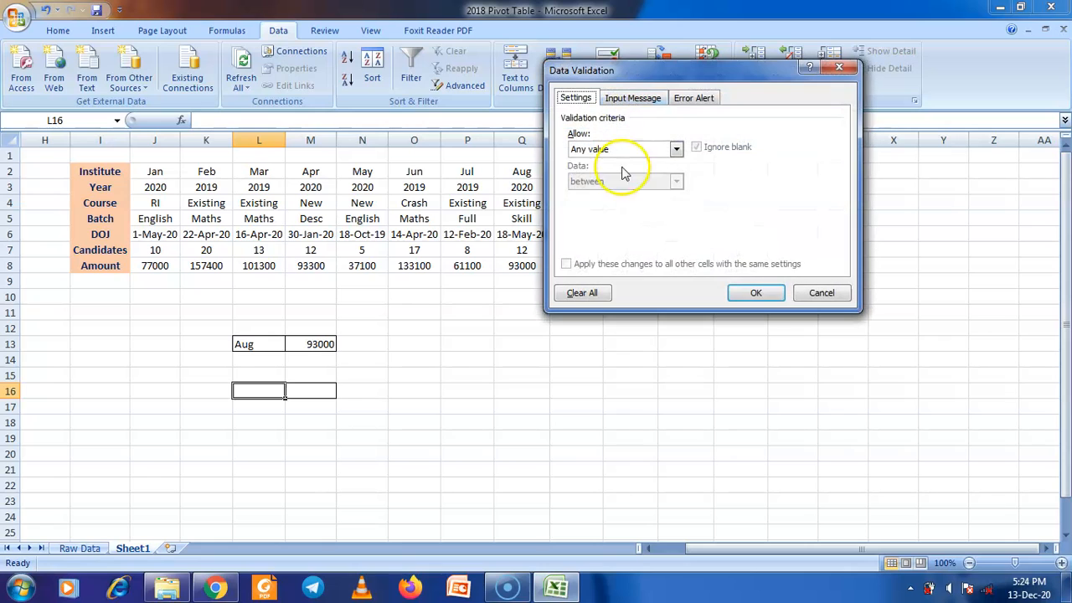
click(612, 150)
click(597, 206)
click(624, 149)
click(597, 194)
click(600, 212)
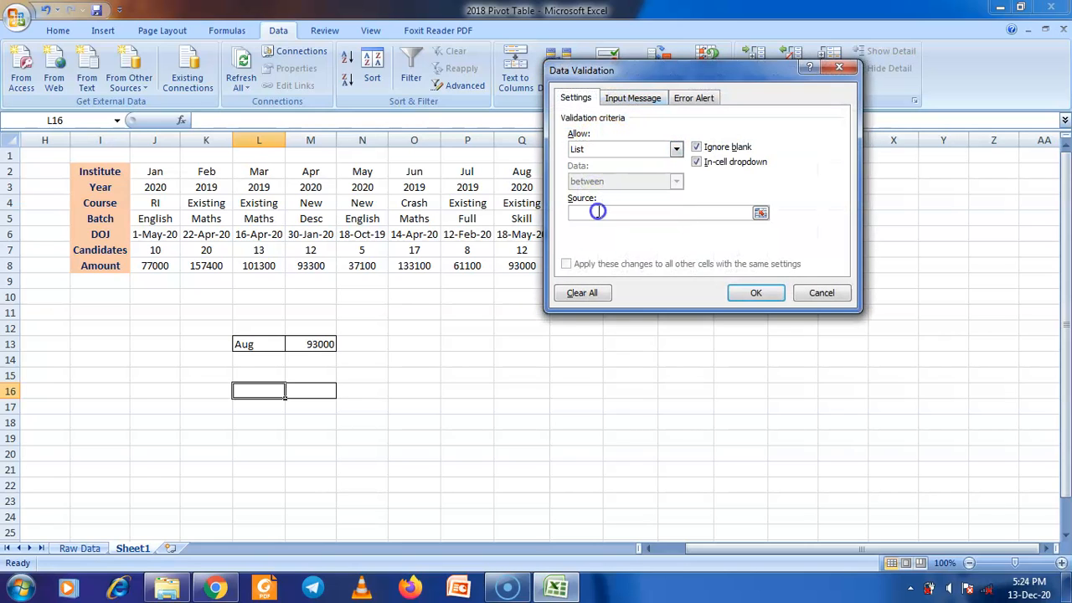
drag(148, 173, 741, 167)
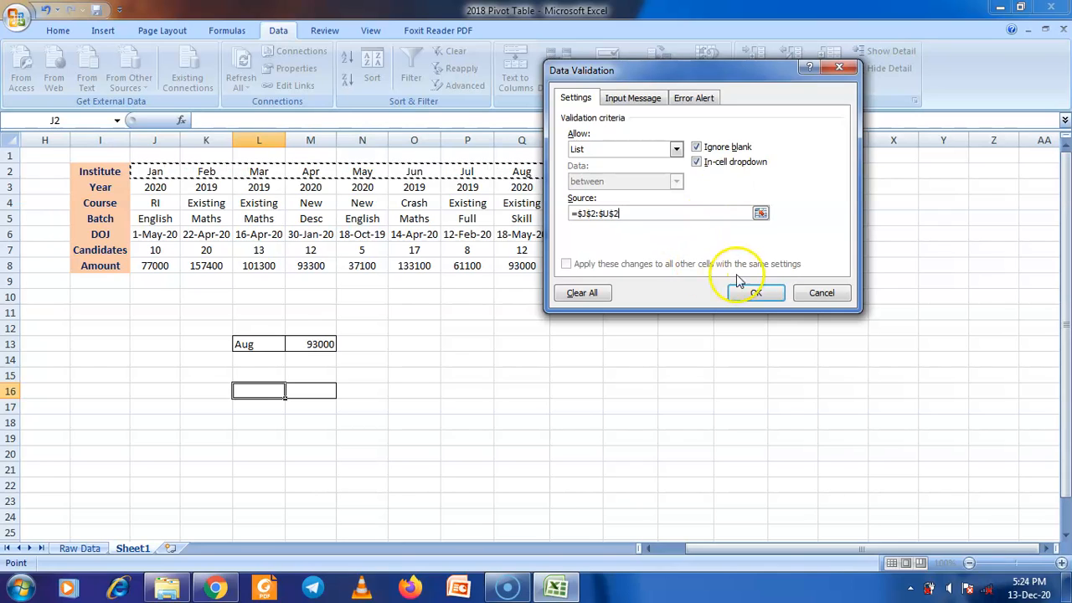
click(756, 293)
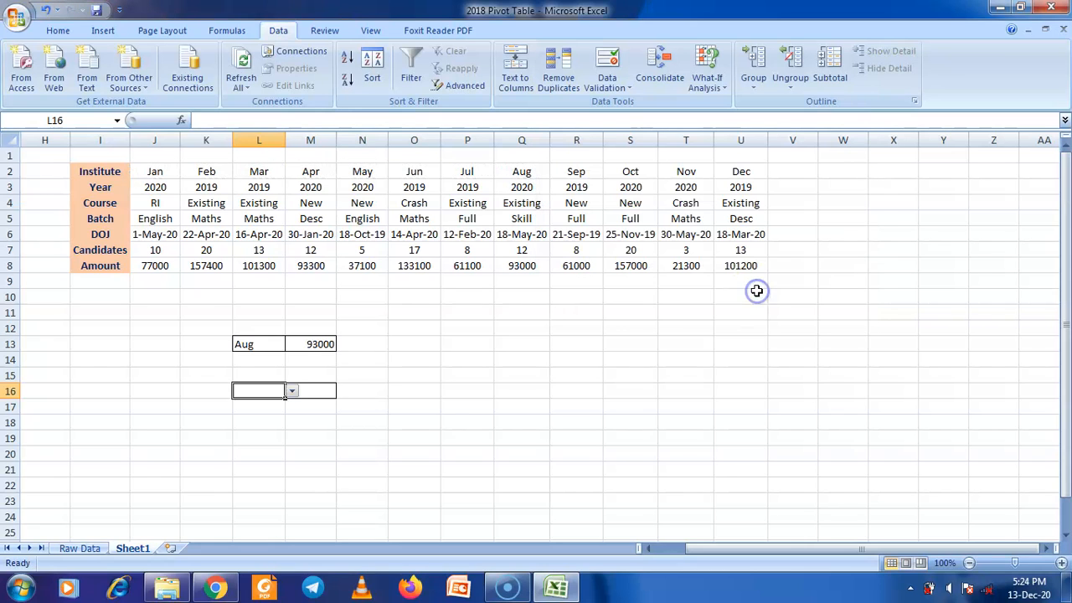
click(292, 392)
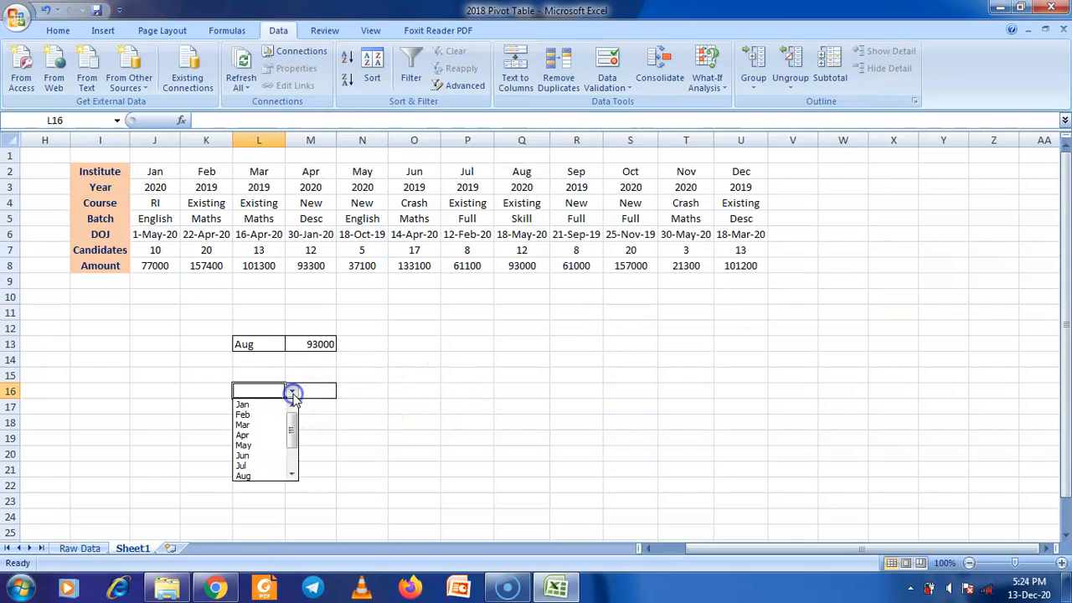
click(245, 445)
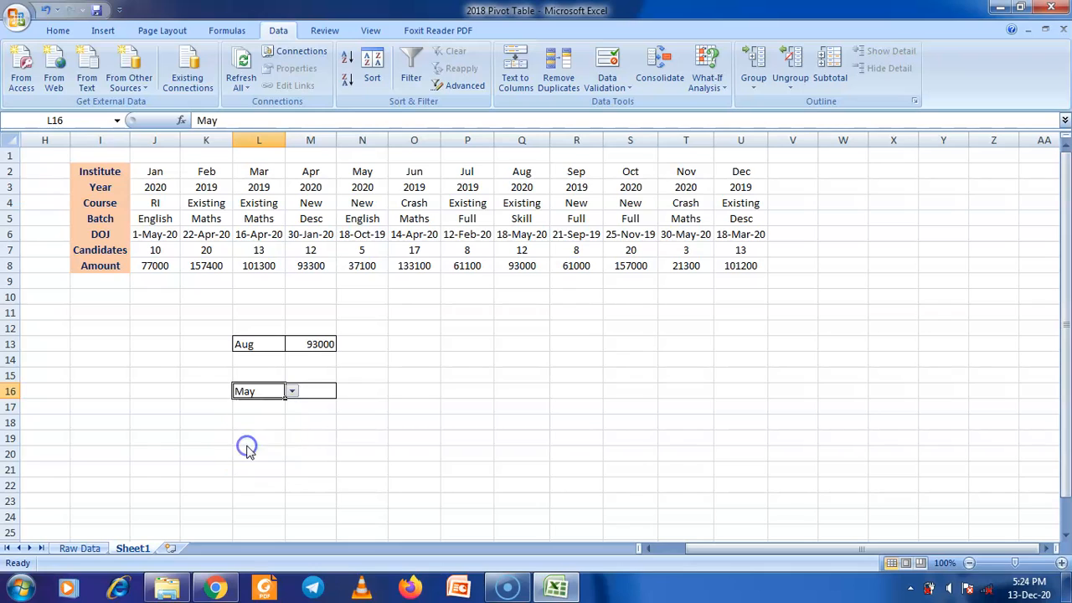
Step: Enter =HLOOKUP(L16,J2:U8,4,0) in M16 to return the Batch for the month in L16
click(310, 389)
text(=)
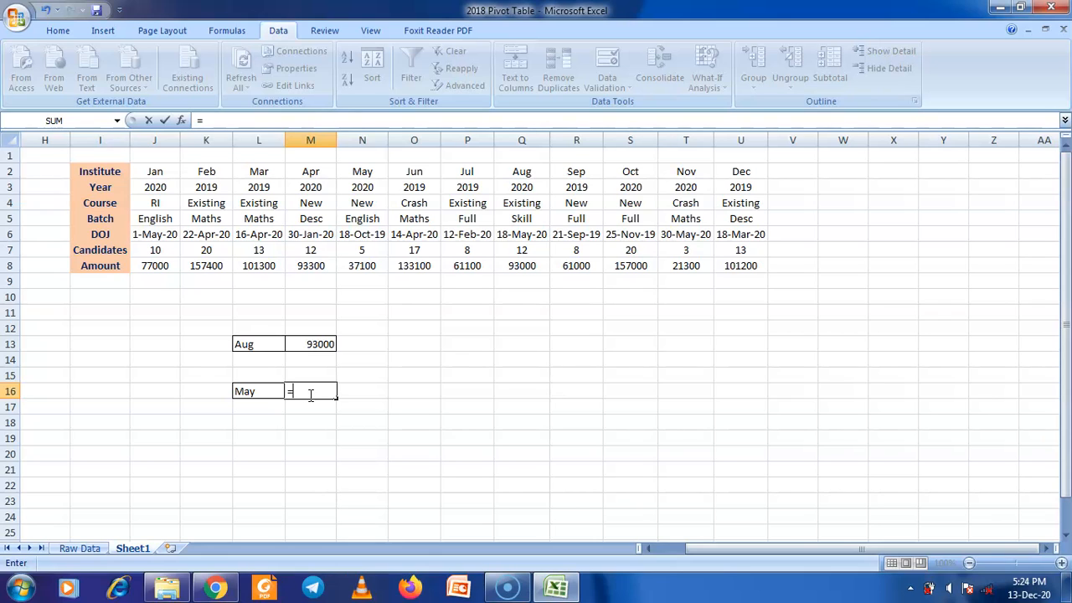
text(HLOOK)
double_click(327, 408)
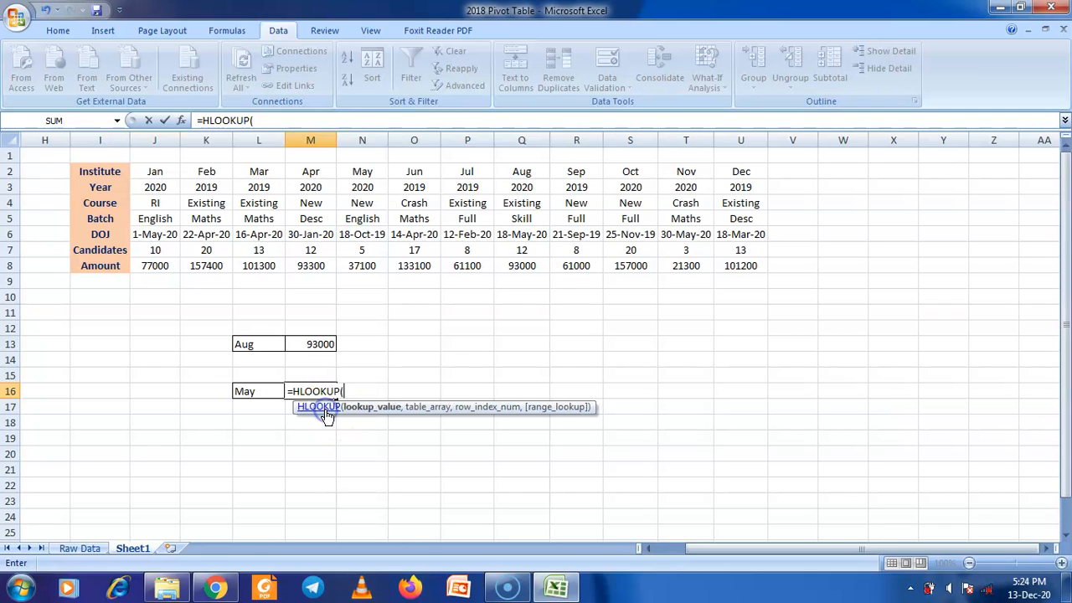
click(258, 391)
text(,)
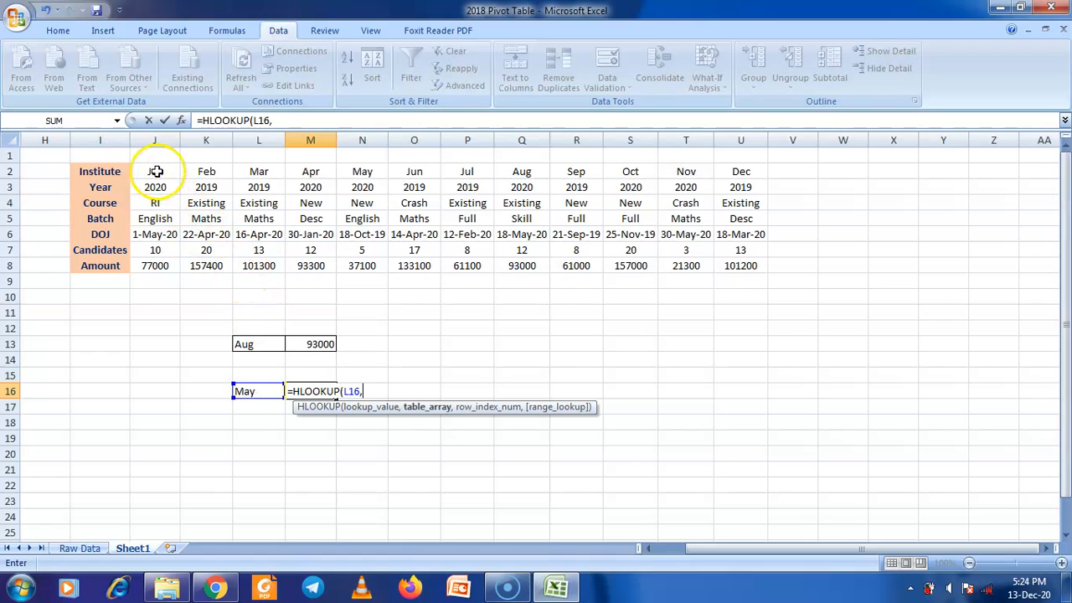
drag(155, 172, 756, 266)
text(,)
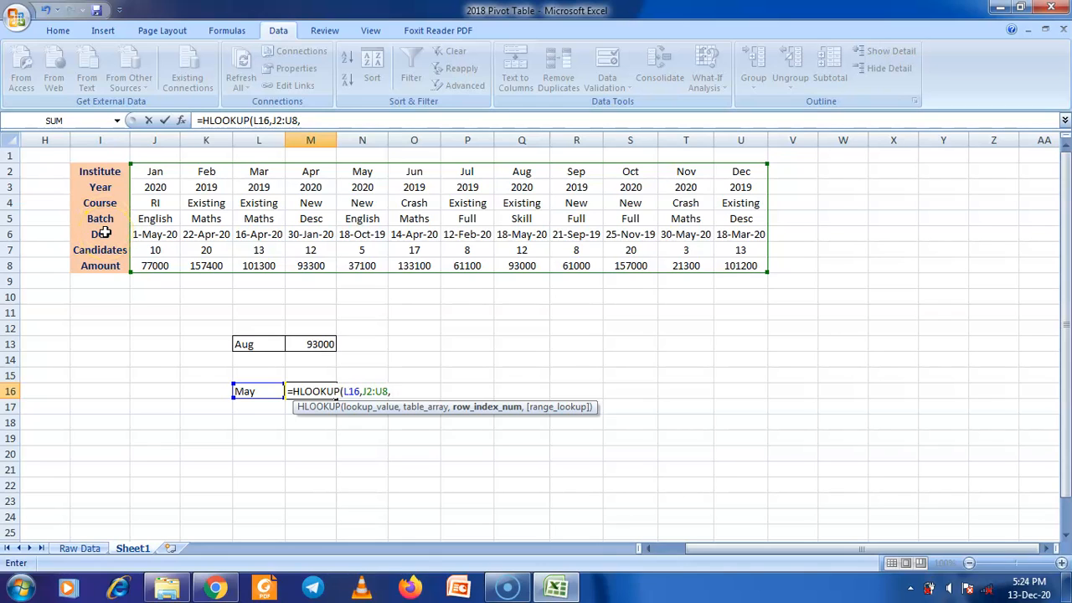
text(4,)
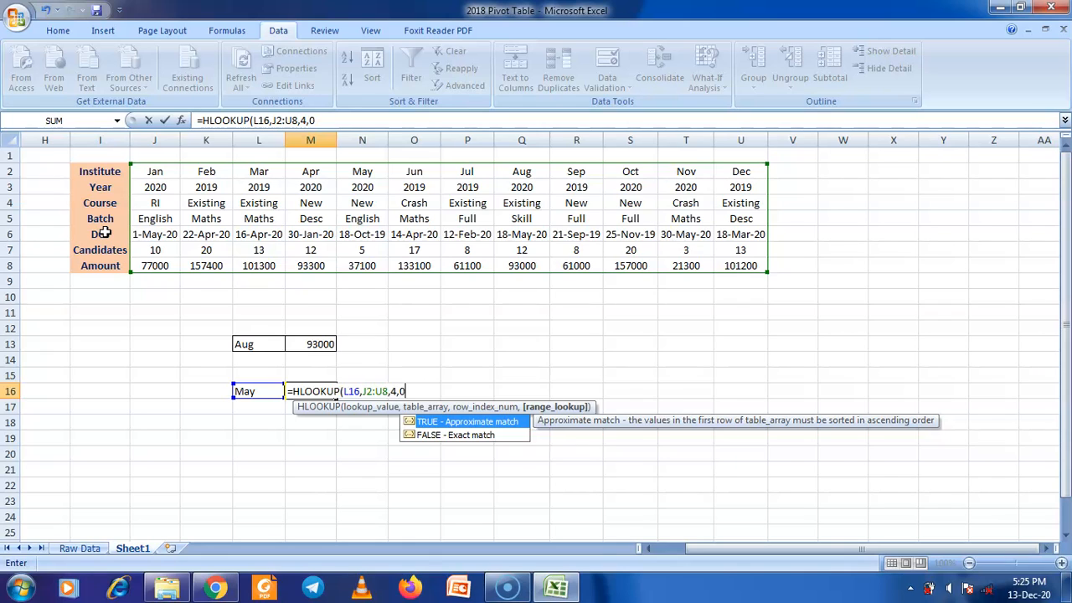
text(0))
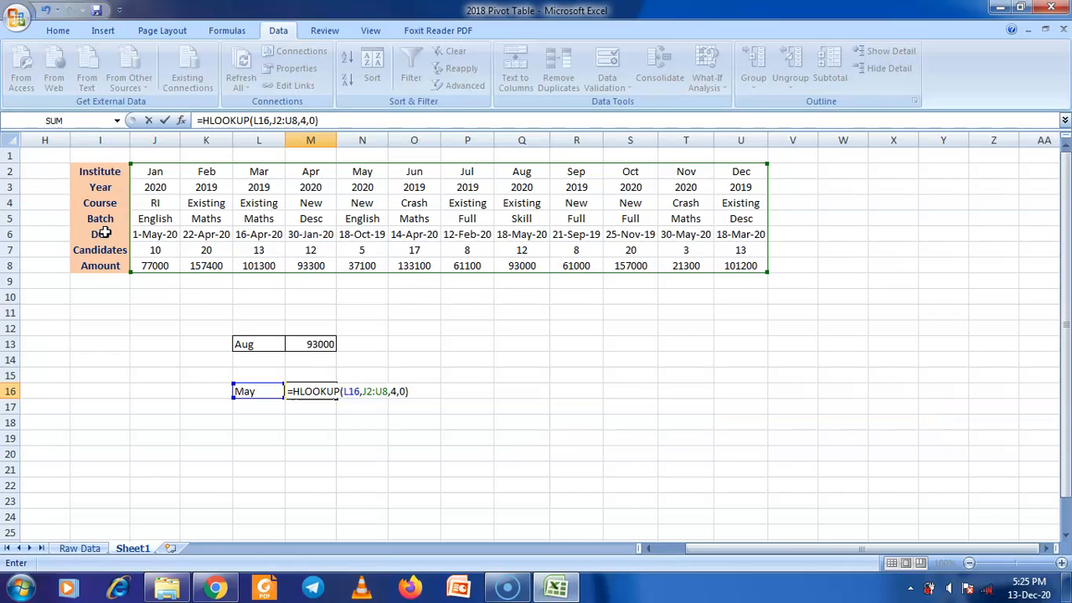
key(Return)
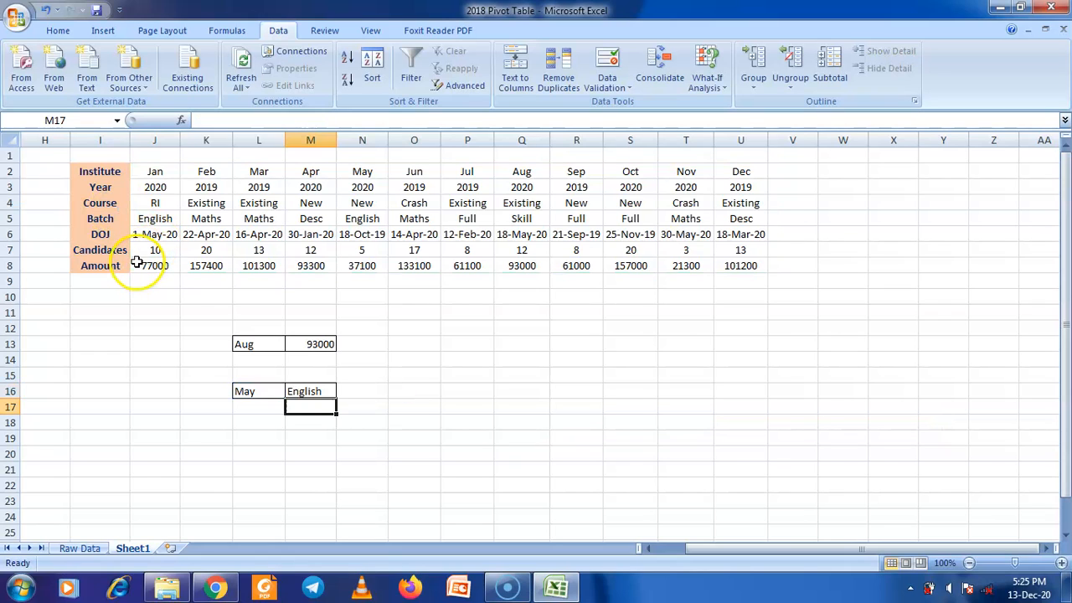
Step: Check the M16 result against May's Batch in the table, and switch the month in L16 to Nov
click(369, 170)
click(366, 217)
click(372, 173)
click(368, 216)
click(276, 390)
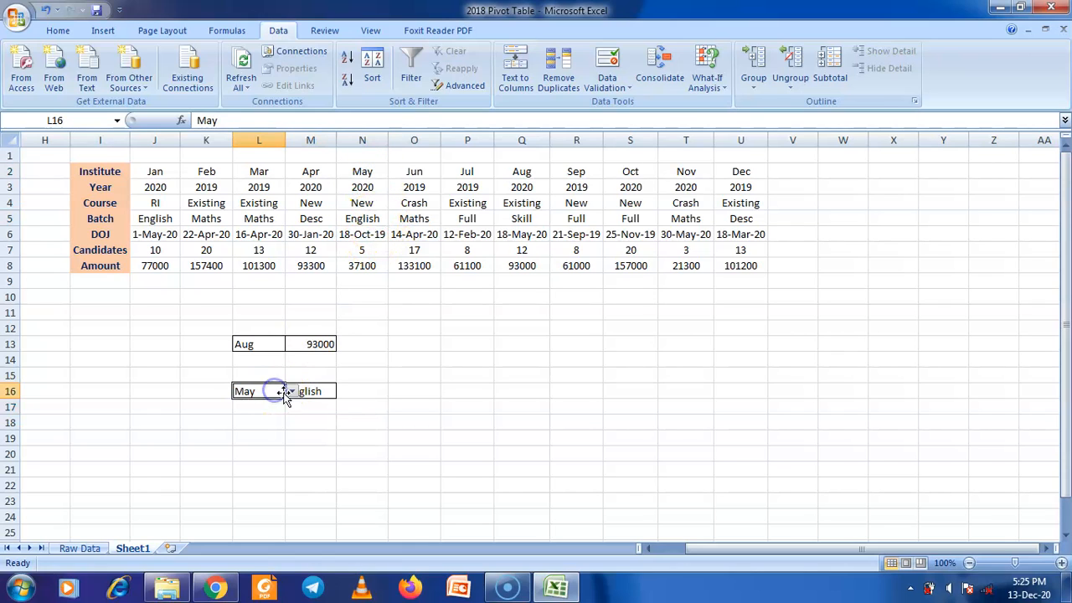
click(292, 392)
click(259, 468)
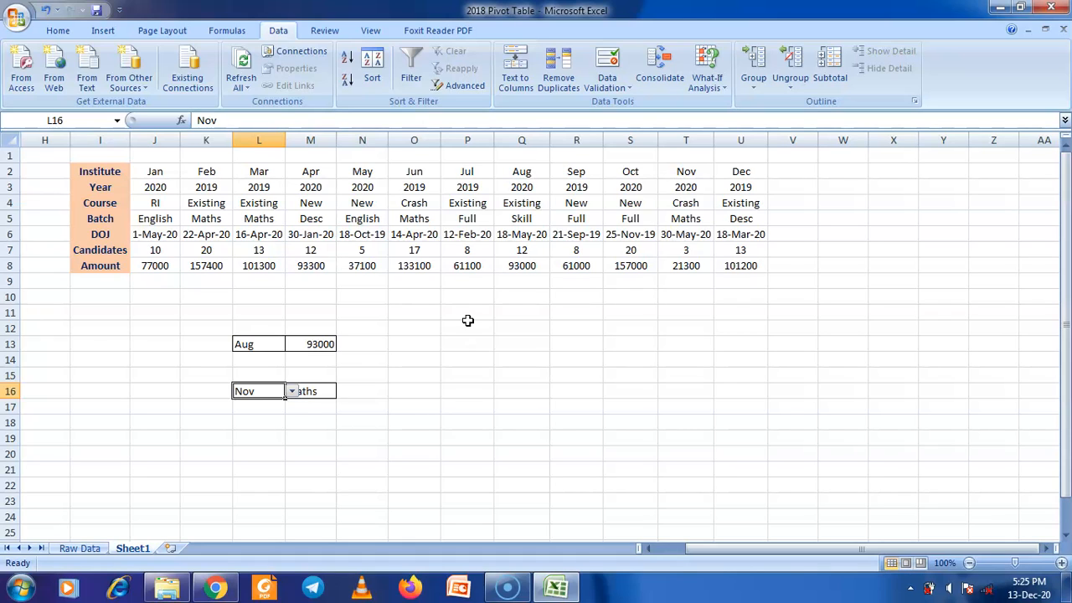
Step: On the Raw Data sheet, merge and center O8:T15 and enter the text Video Description in it
click(81, 549)
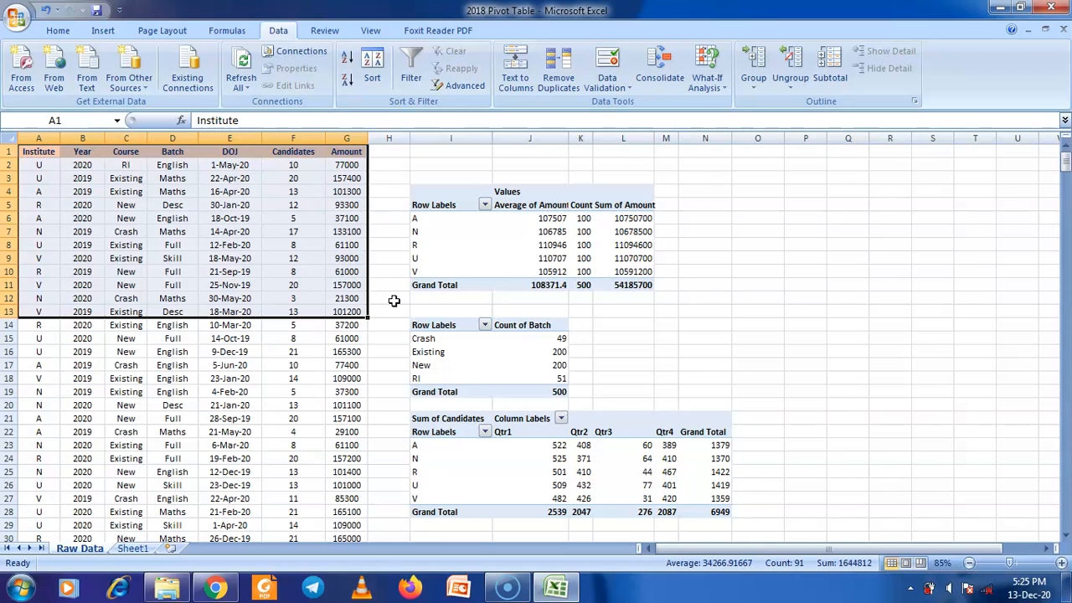
drag(743, 245, 970, 336)
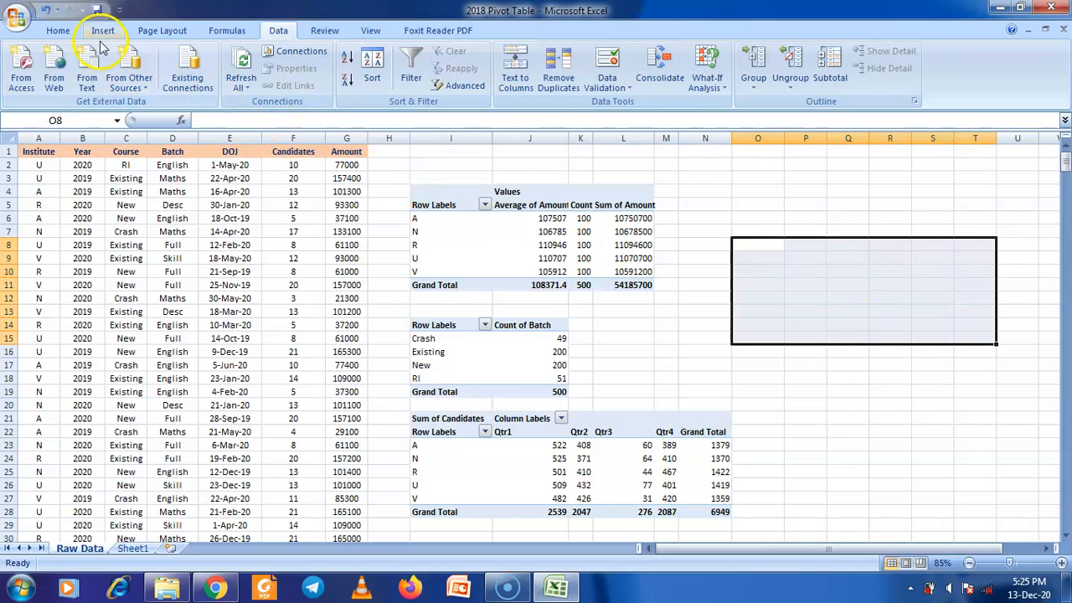
click(57, 30)
click(415, 82)
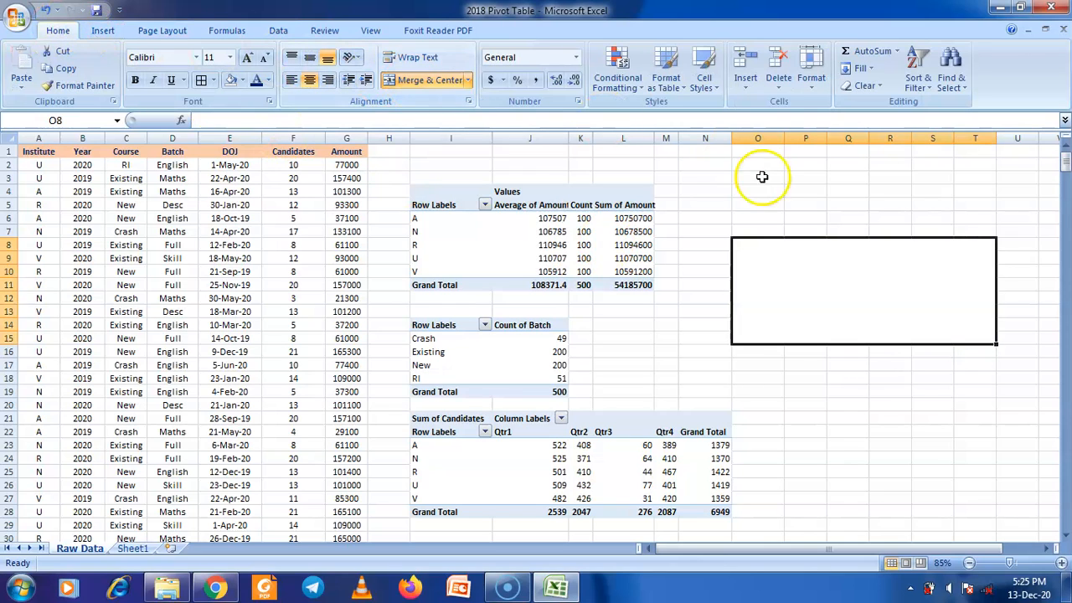
text(v)
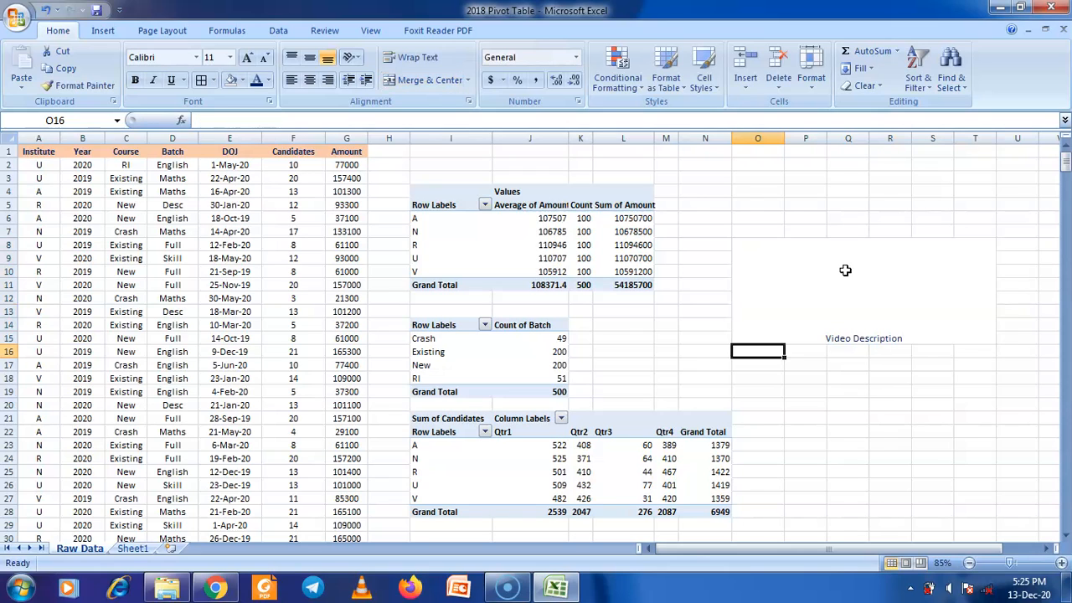
Step: Add the line Excel FILE. below Video Description in the merged O8:T15 cell, with a blank line between them
click(909, 332)
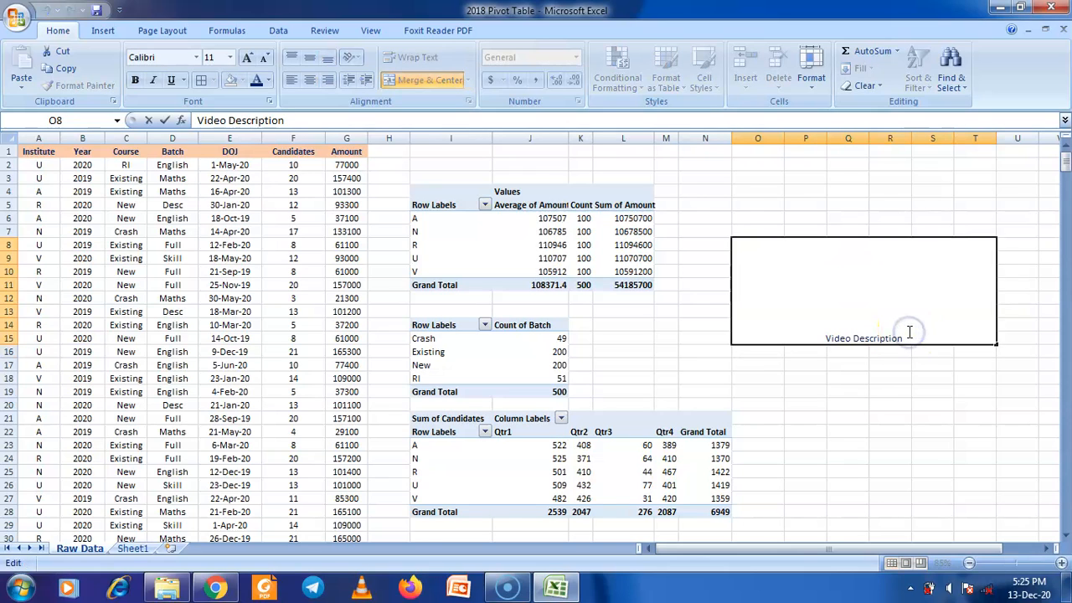
key(alt+Return)
key(alt+Return)
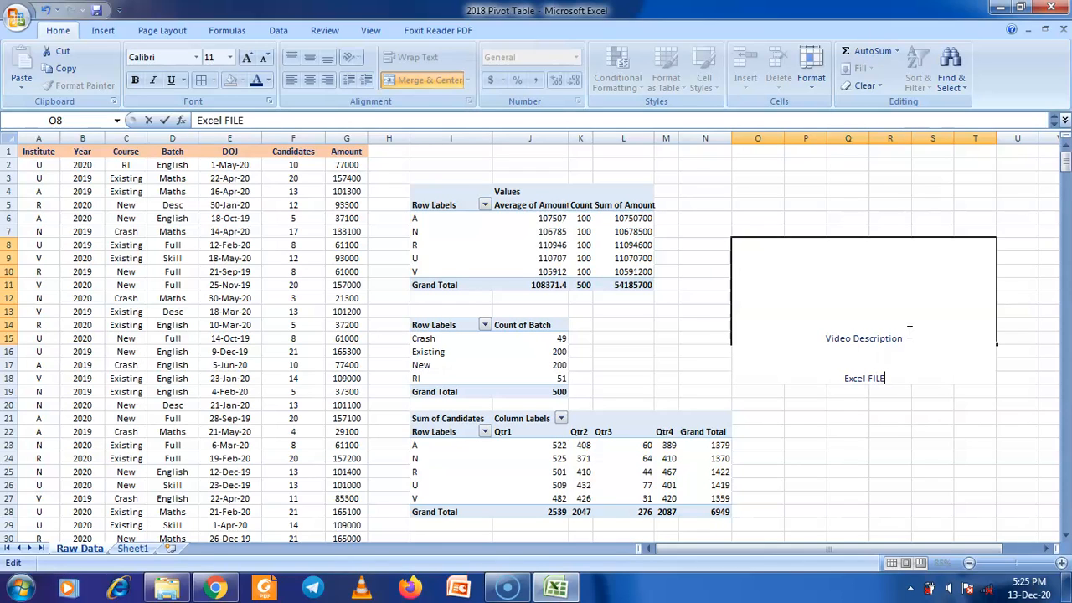
click(924, 466)
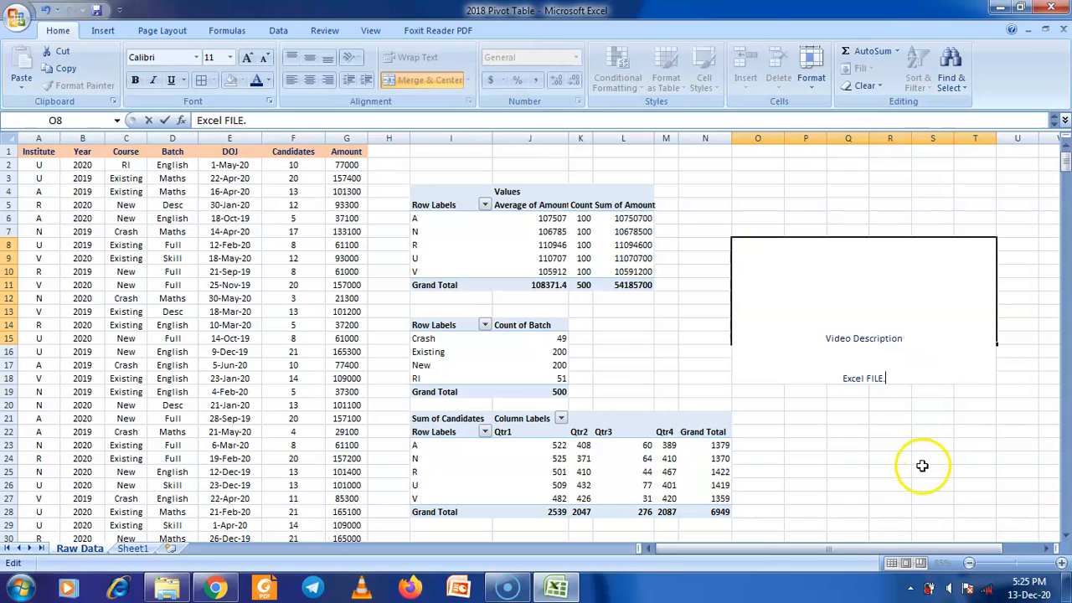
Step: Format the merged Video Description cell with font size 20 and a yellow fill
click(879, 318)
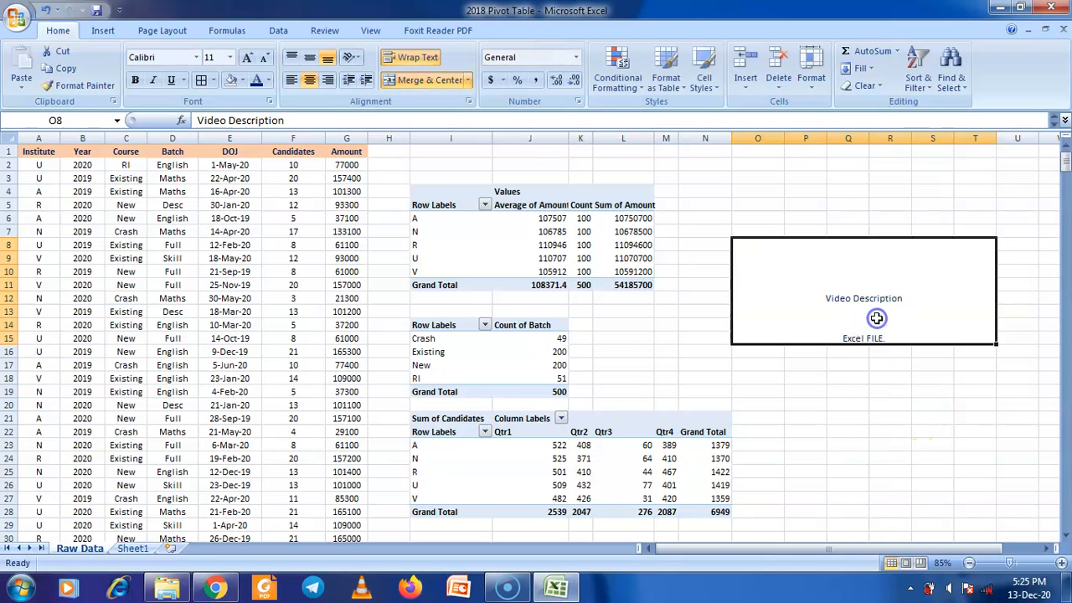
click(230, 57)
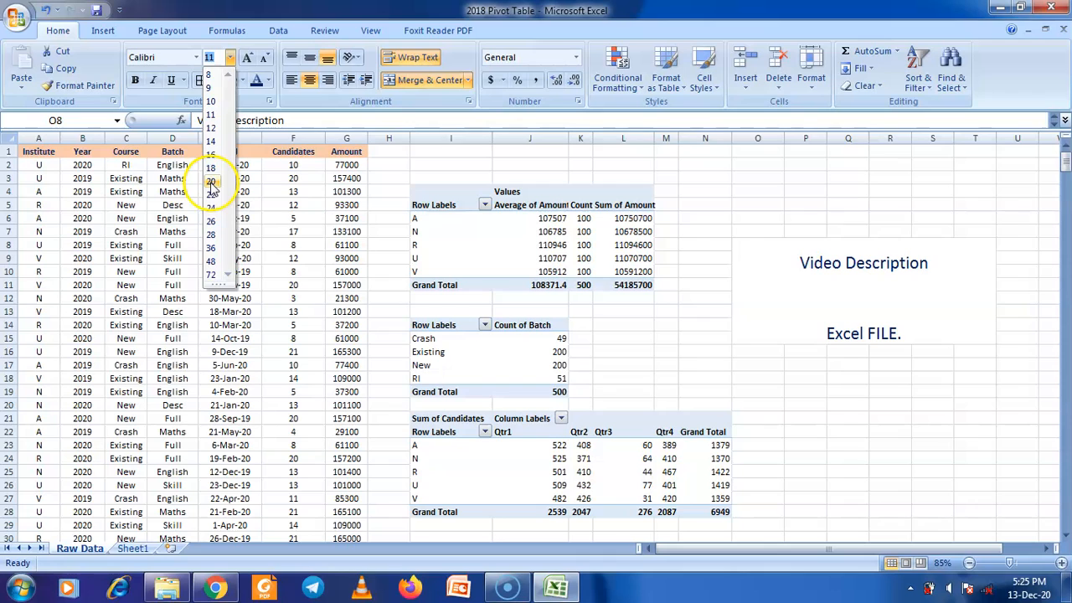
click(211, 183)
click(239, 81)
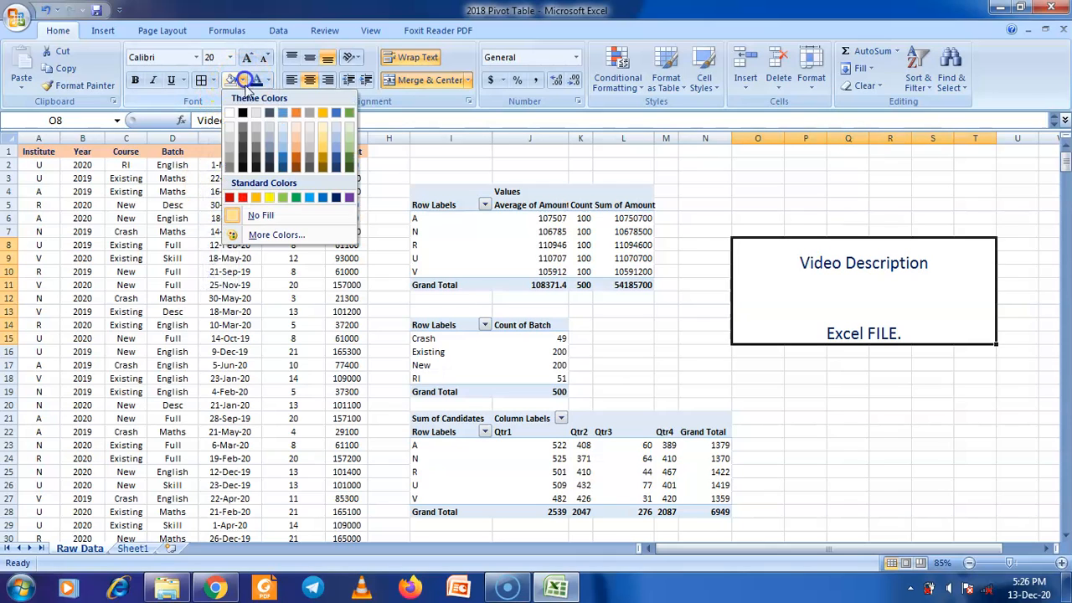
click(269, 202)
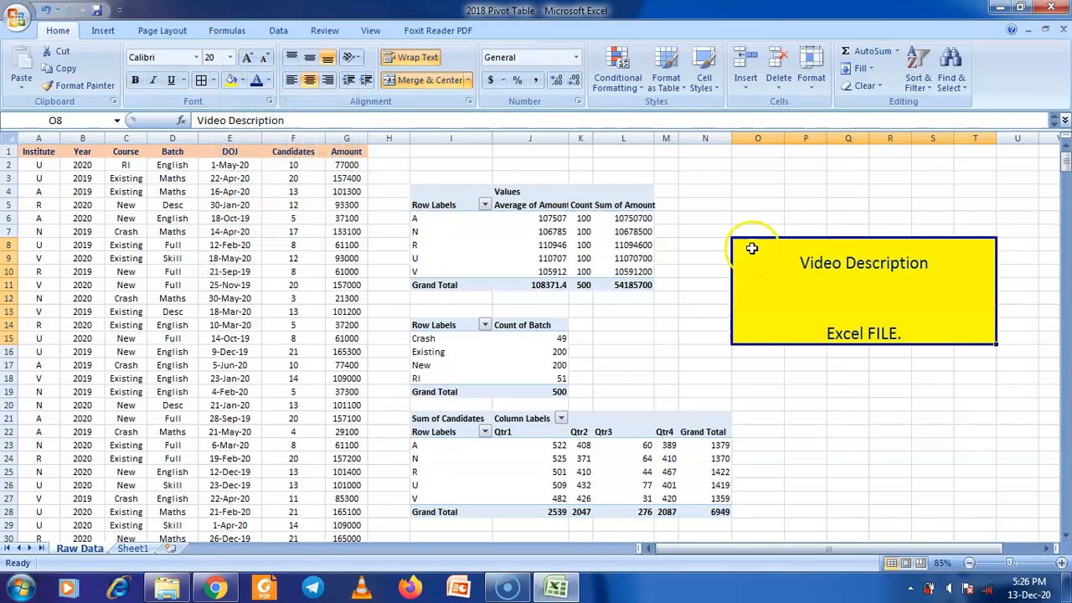
Step: Remove an extra line break between Video Description and Excel FILE. in the merged cell, and middle-align its text vertically
double_click(872, 303)
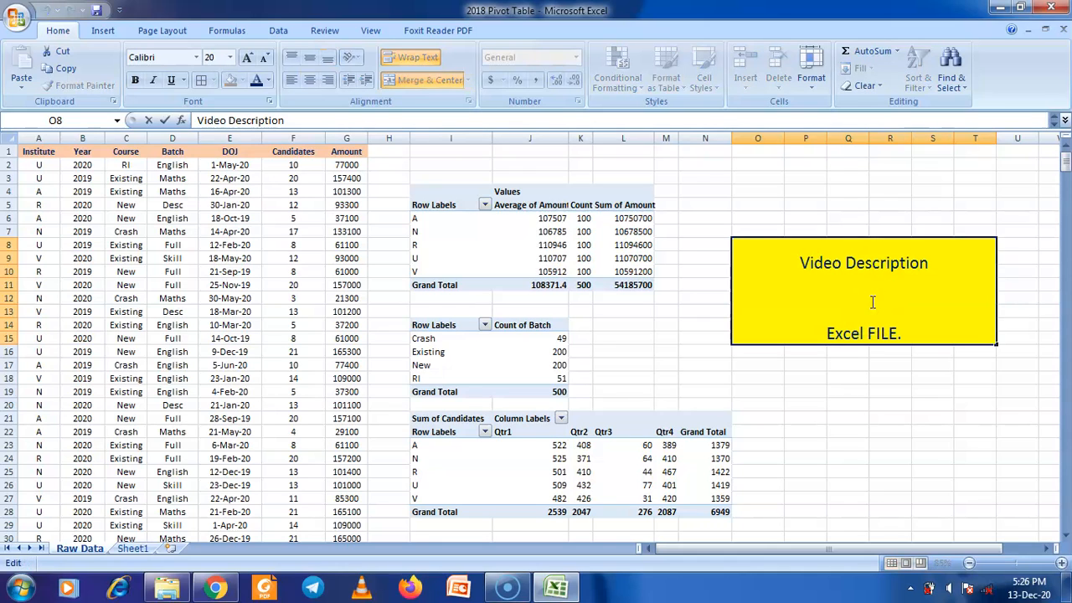
key(BackSpace)
key(Return)
click(881, 313)
click(308, 61)
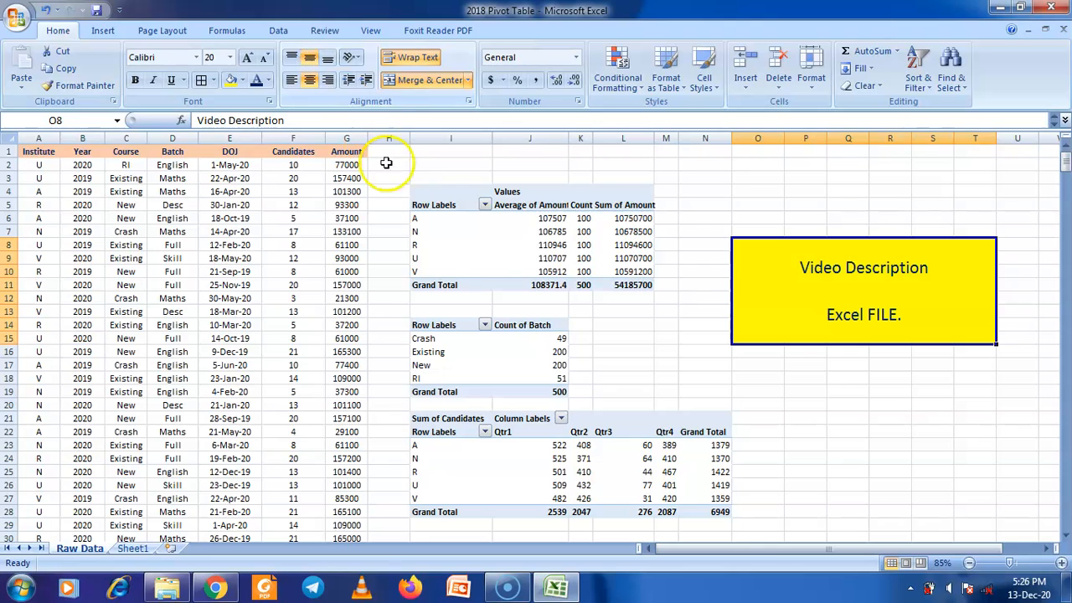
Step: Show Sheet1, minimize the pivot table workbook, and open the Sheet Exercises 15 to 19 workbook from the desktop
click(134, 549)
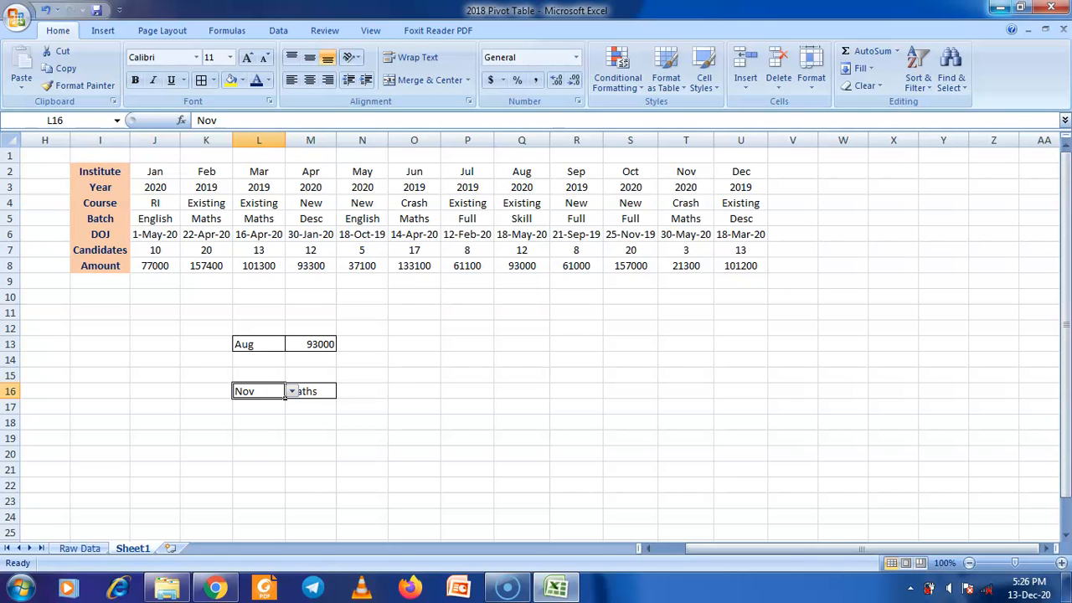
click(1000, 8)
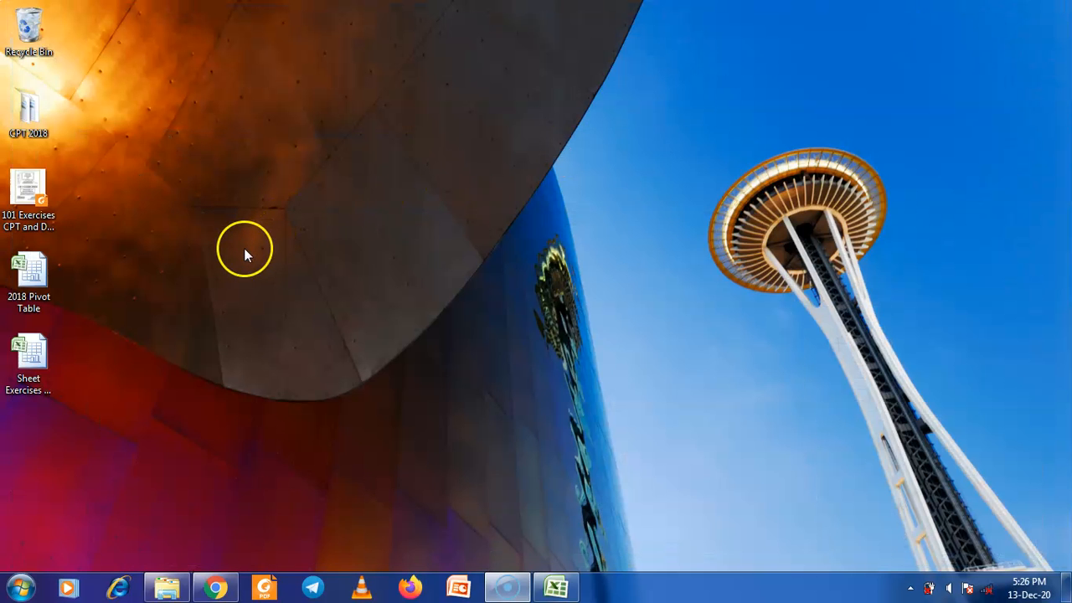
double_click(28, 344)
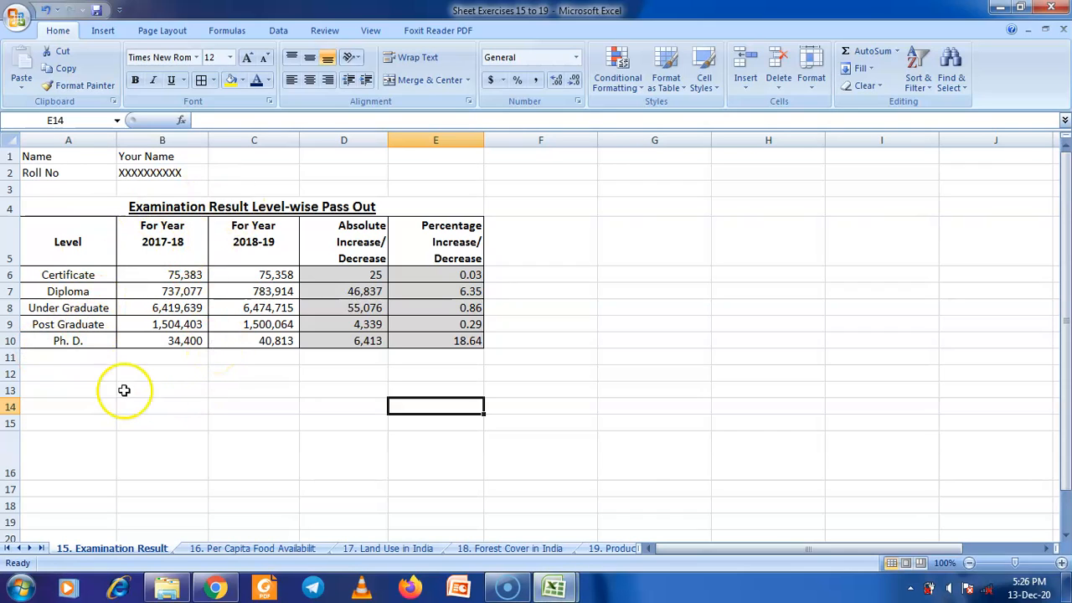
Step: Give C14 a data validation list sourced from the levels in A6:A10 and choose Post Graduate from it
click(226, 403)
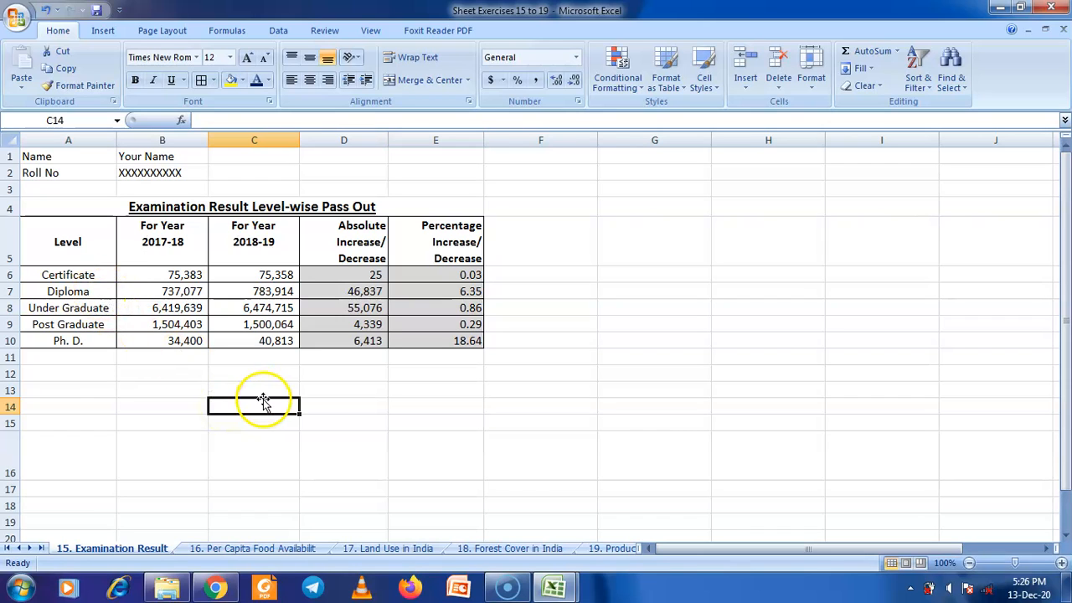
click(278, 30)
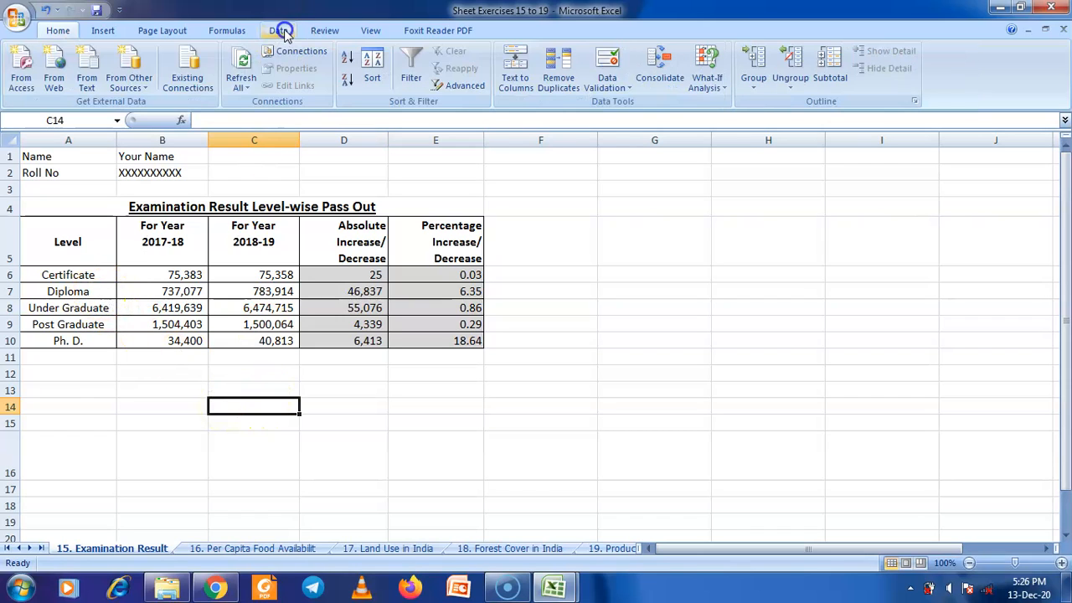
click(614, 87)
click(636, 104)
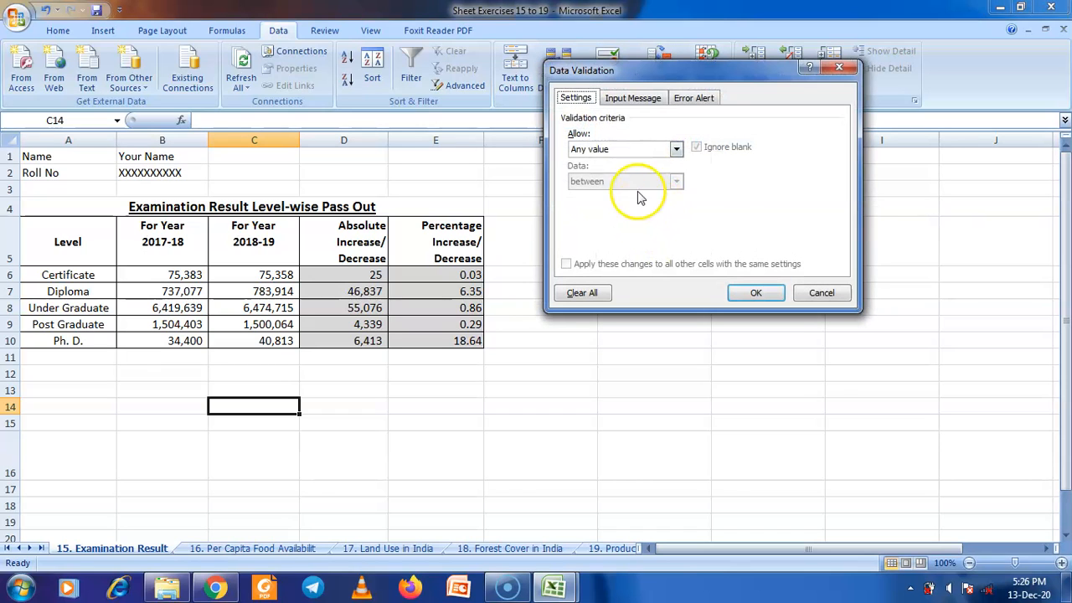
click(644, 151)
click(621, 194)
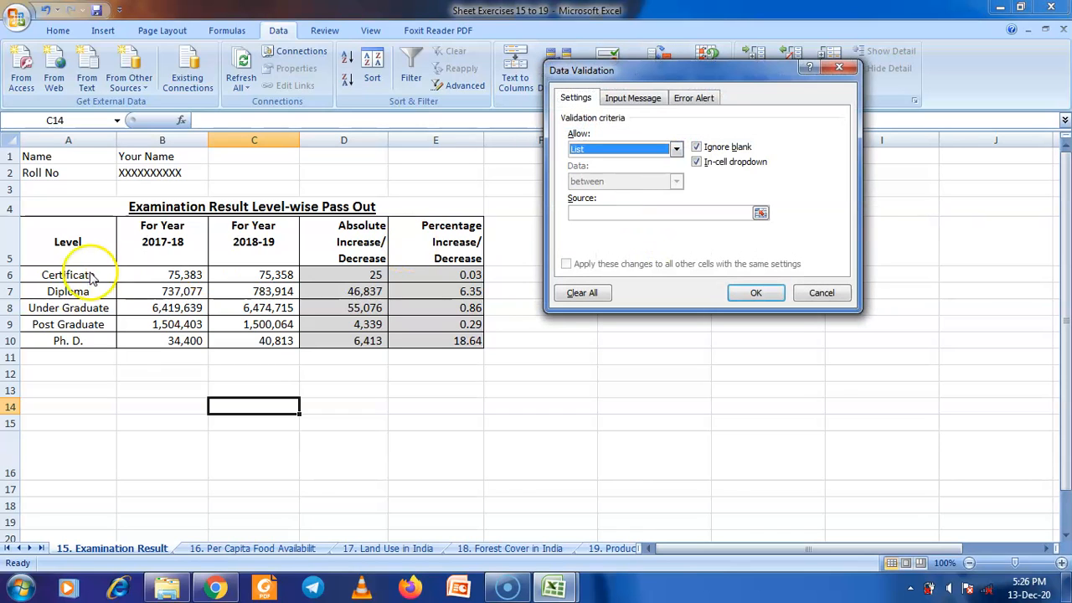
click(597, 212)
drag(67, 275, 66, 346)
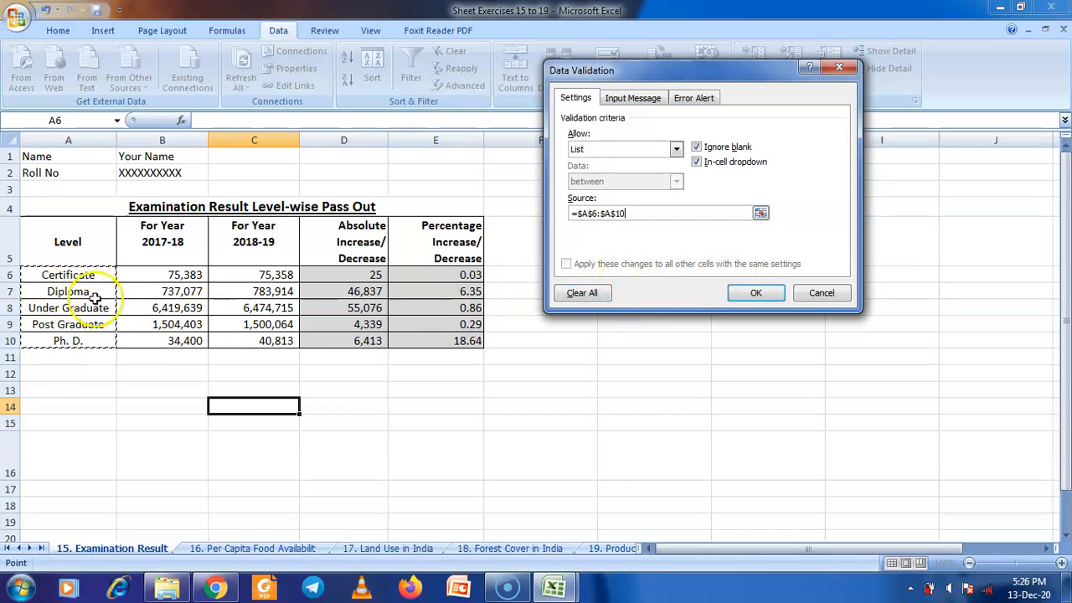
click(756, 292)
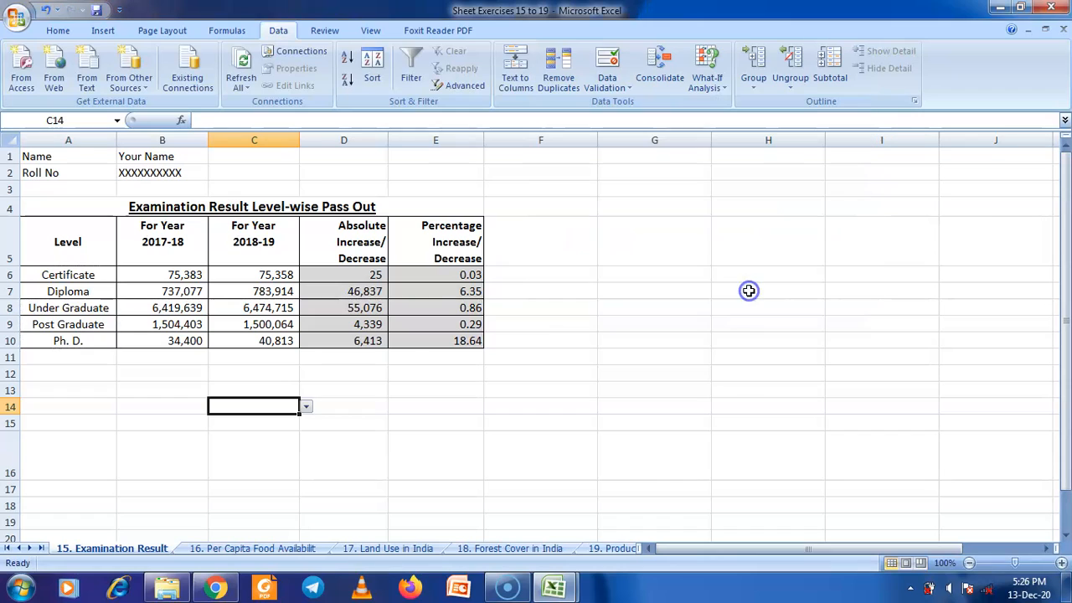
click(306, 406)
click(276, 449)
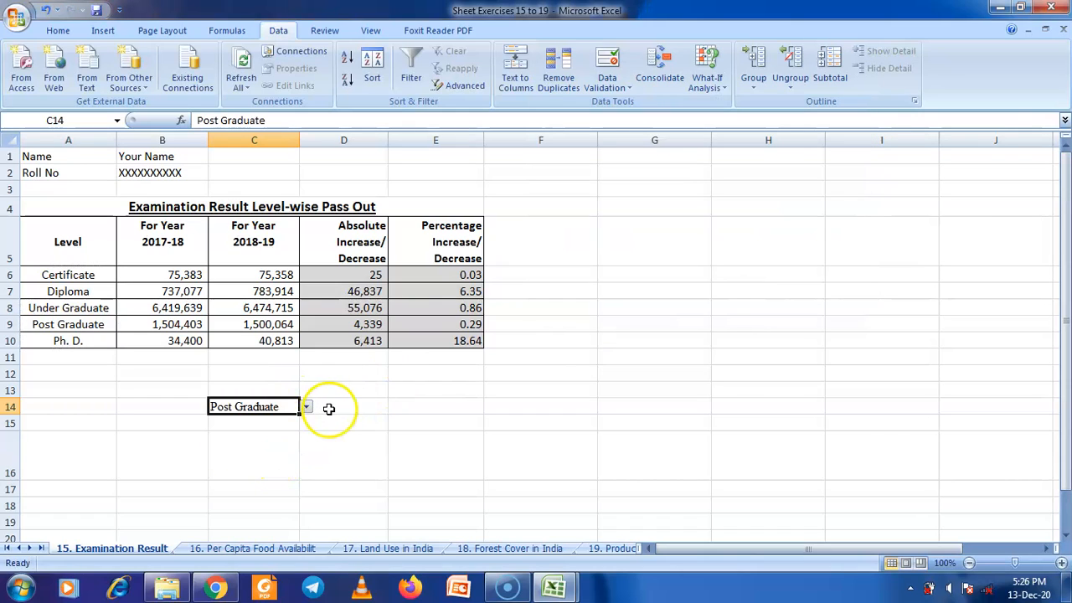
Step: Enter =VLOOKUP(C14,A6:E10,4,0) in D14 to return the Absolute Increase/Decrease for the level in C14
click(330, 408)
text(=VLOO)
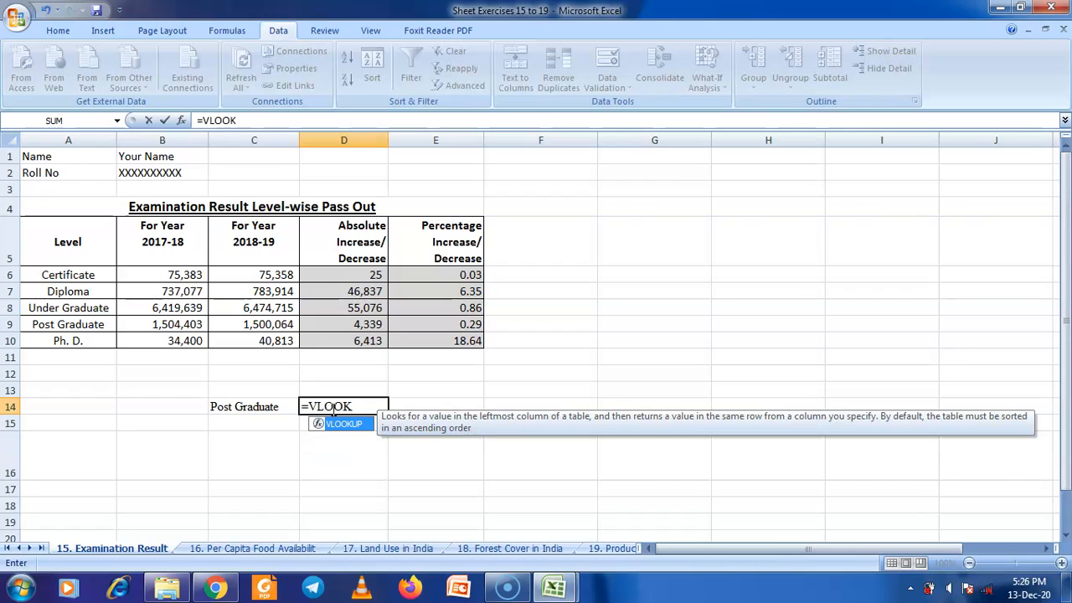
text(K)
double_click(340, 424)
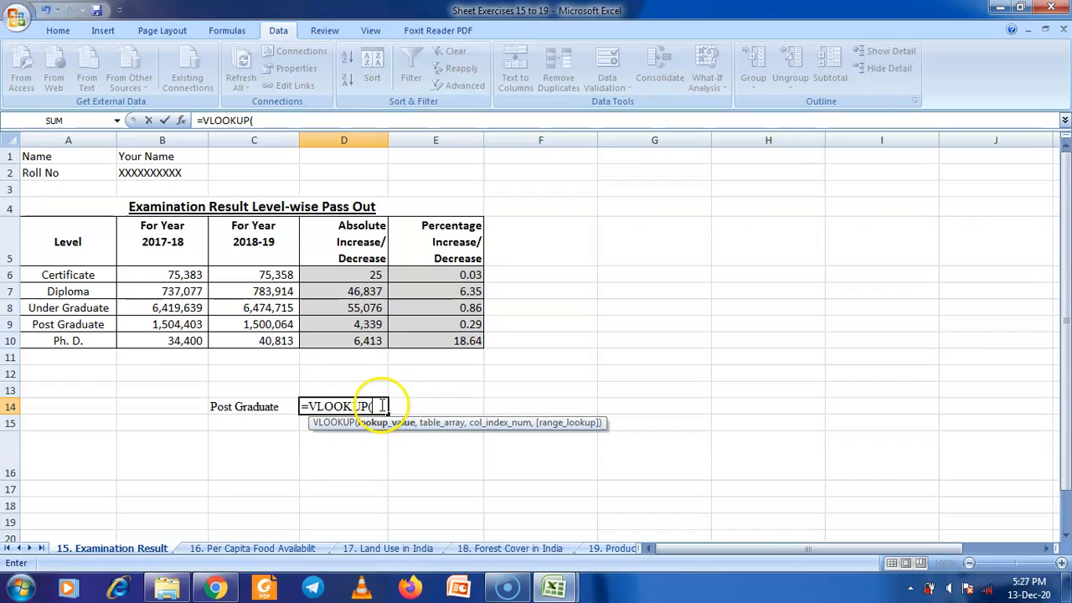
click(282, 411)
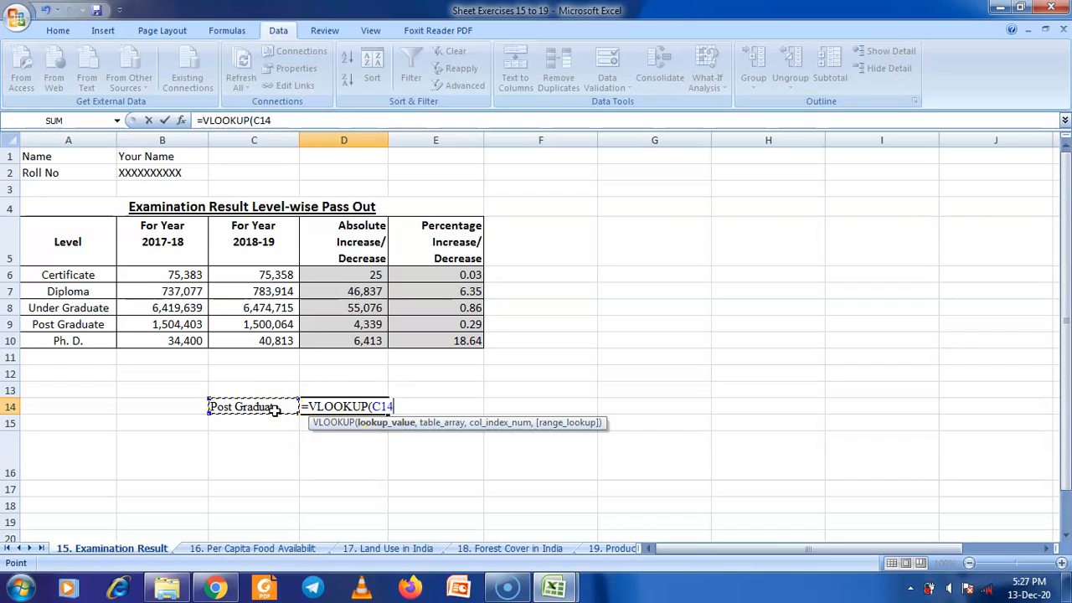
text(,)
drag(88, 274, 448, 350)
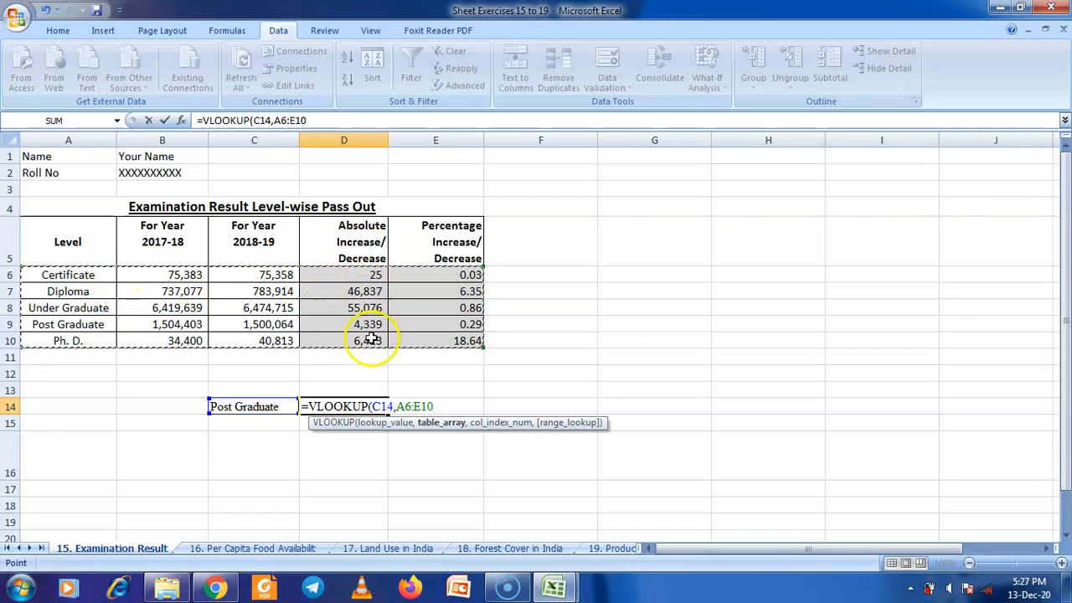
text(,)
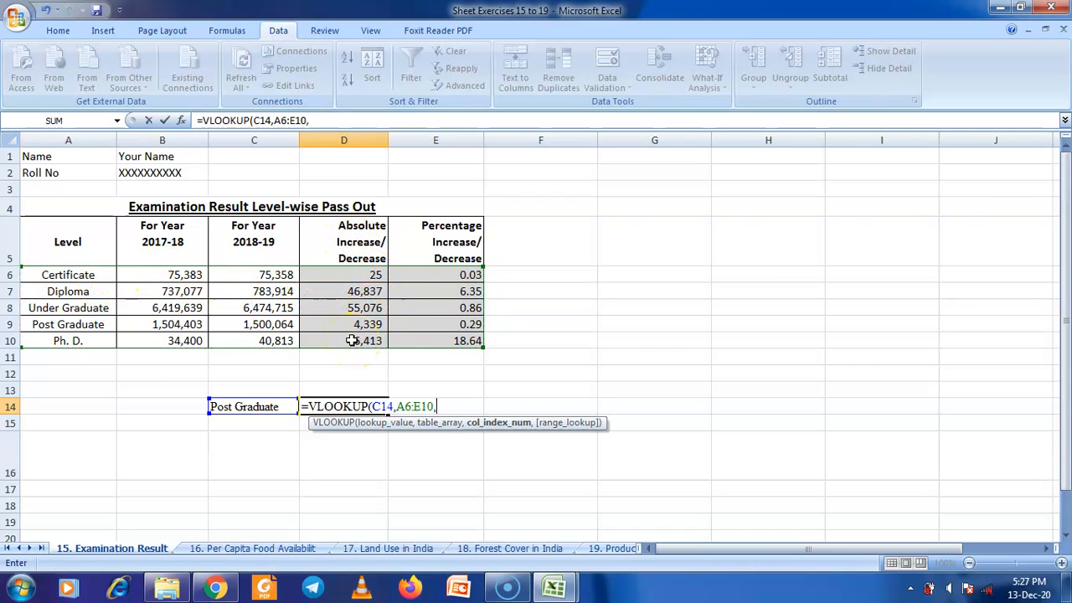
text(4,)
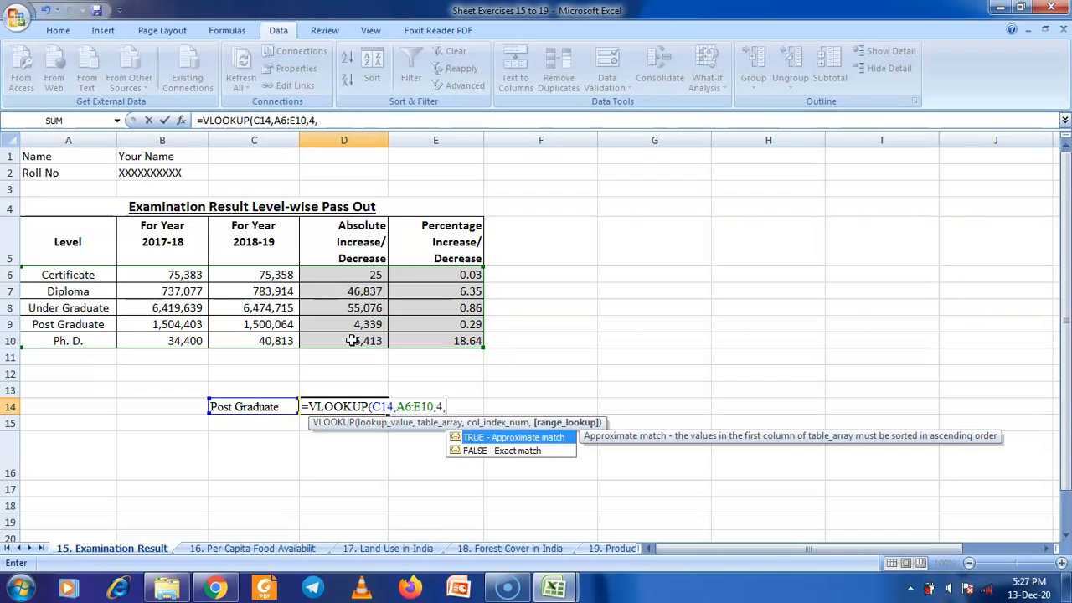
text(0))
key(Return)
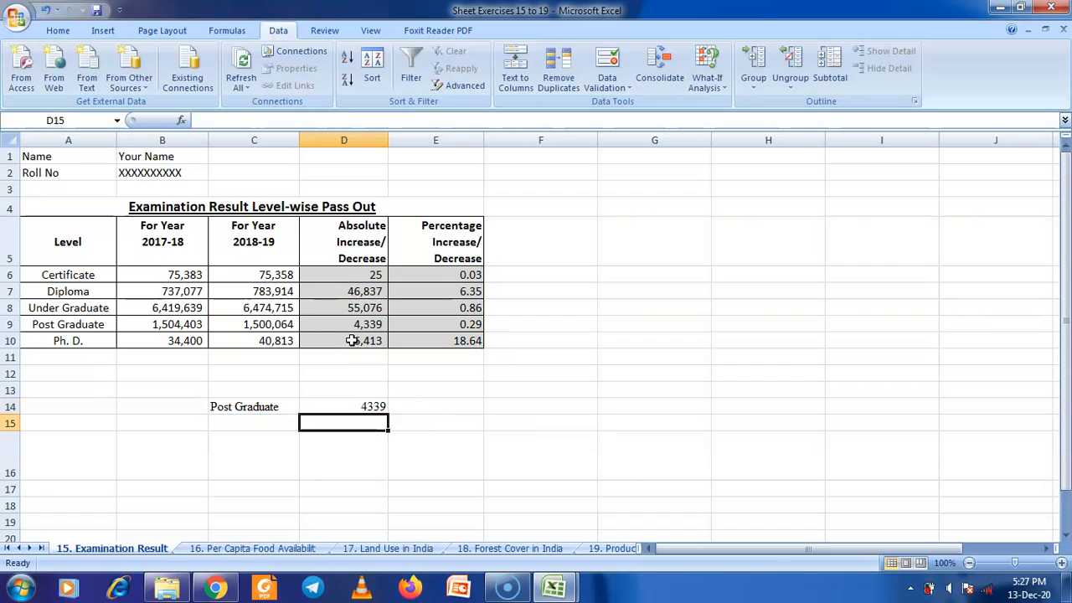
Step: Check the D14 formula, and switch the level in C14 to Under Graduate and finally to Diploma
click(349, 406)
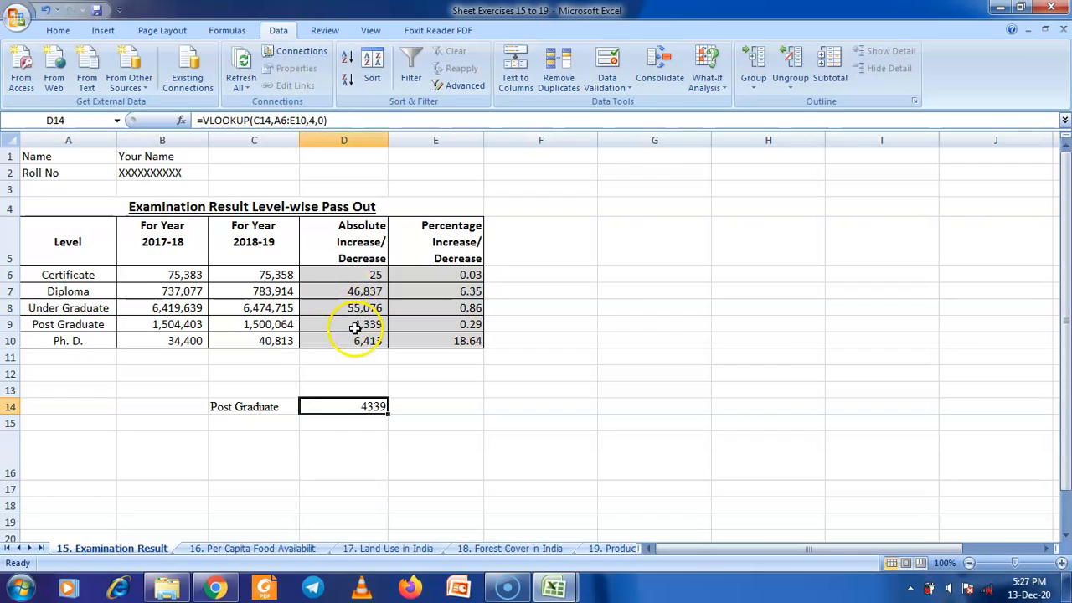
click(279, 407)
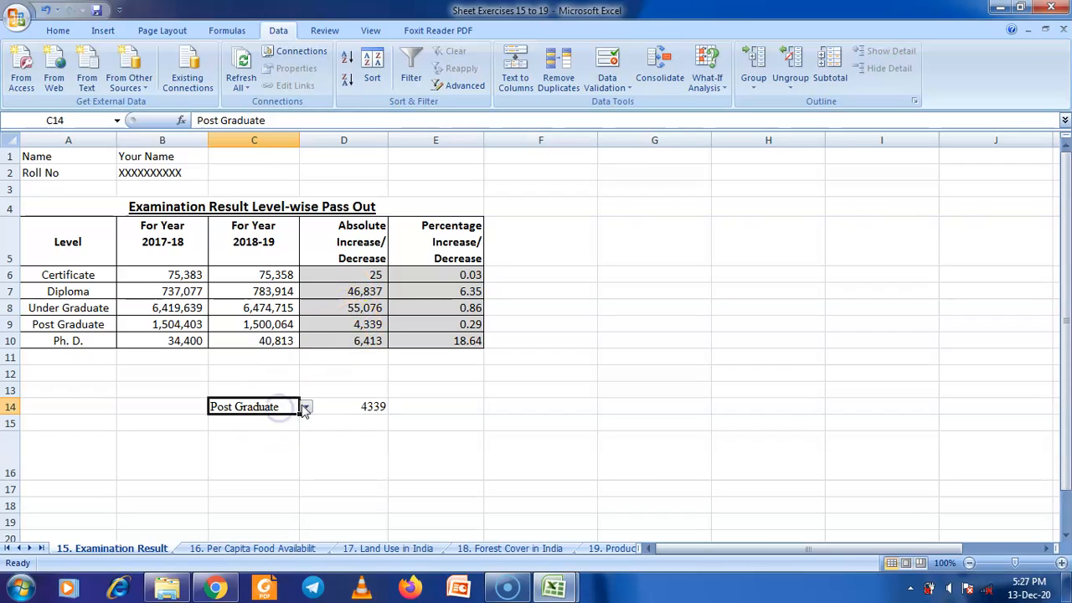
click(306, 408)
click(251, 443)
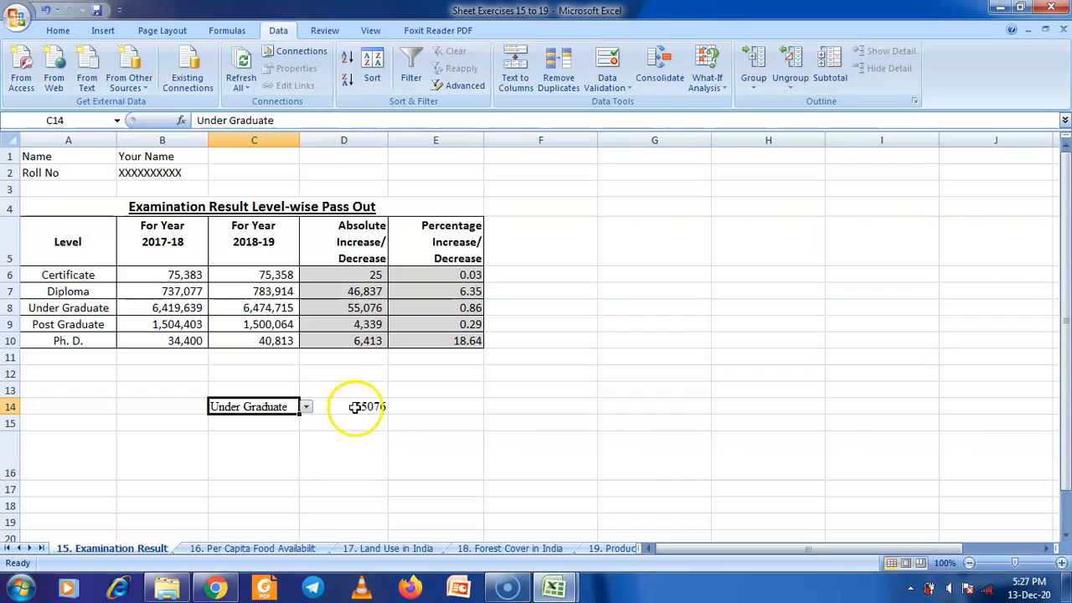
click(307, 408)
click(285, 425)
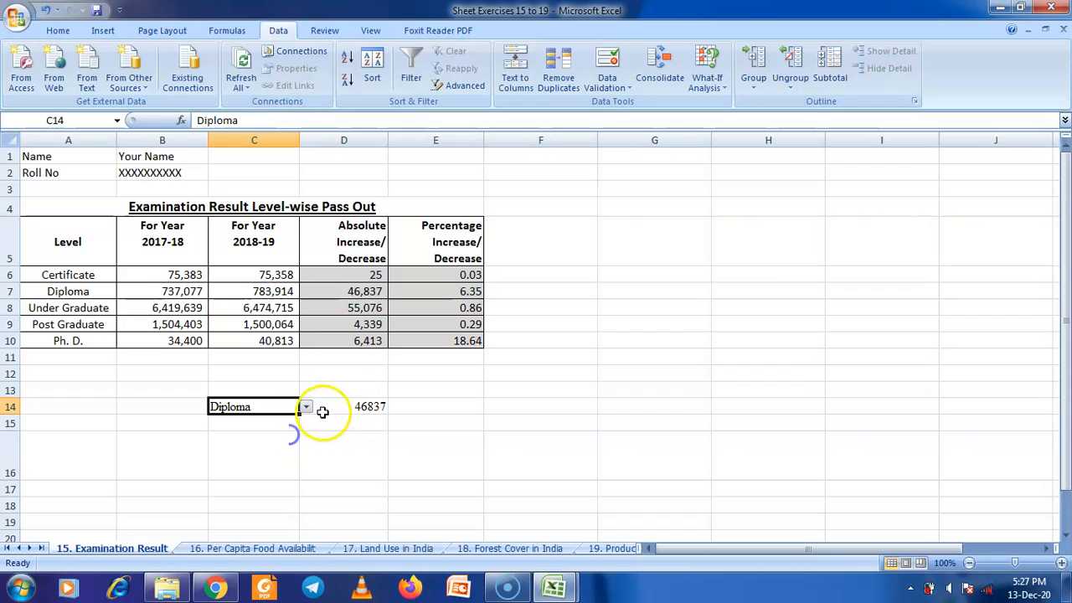
Step: Enter Certificate in C17 as a typed lookup value matching the level name in A6
click(280, 485)
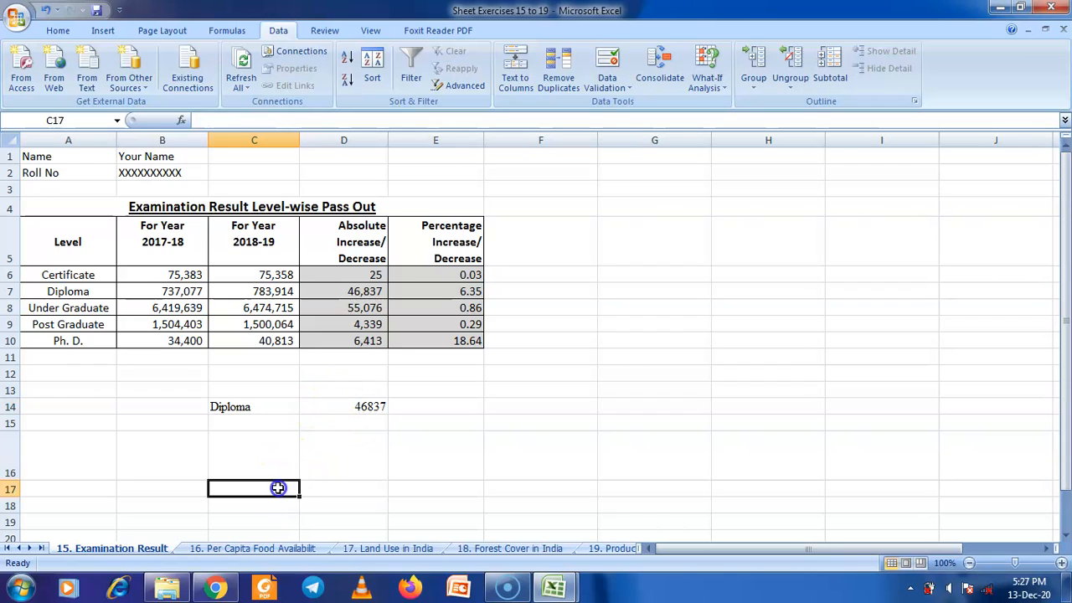
text(cate)
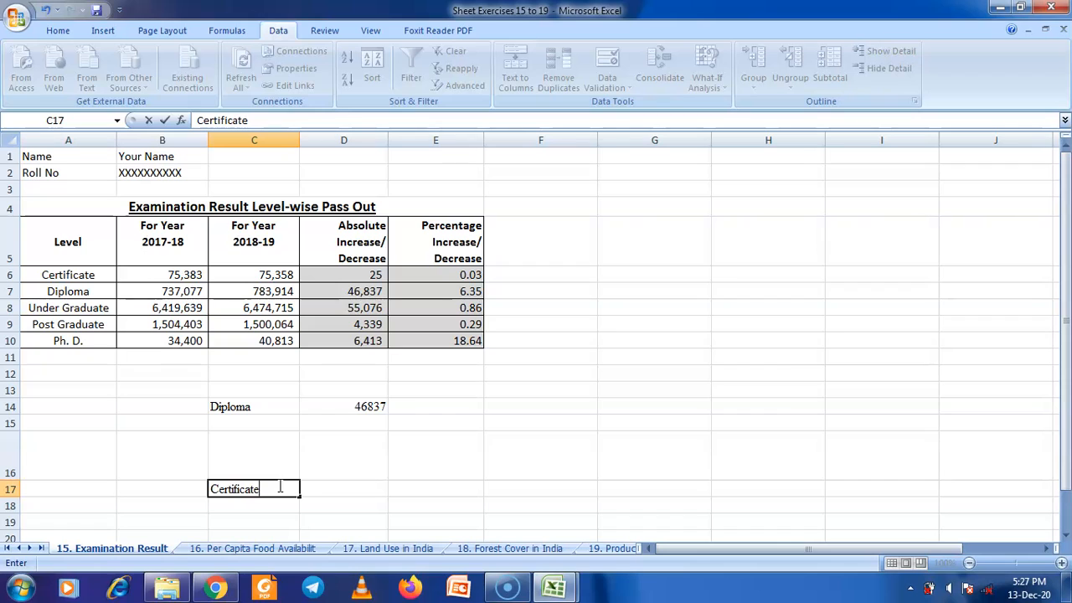
click(102, 274)
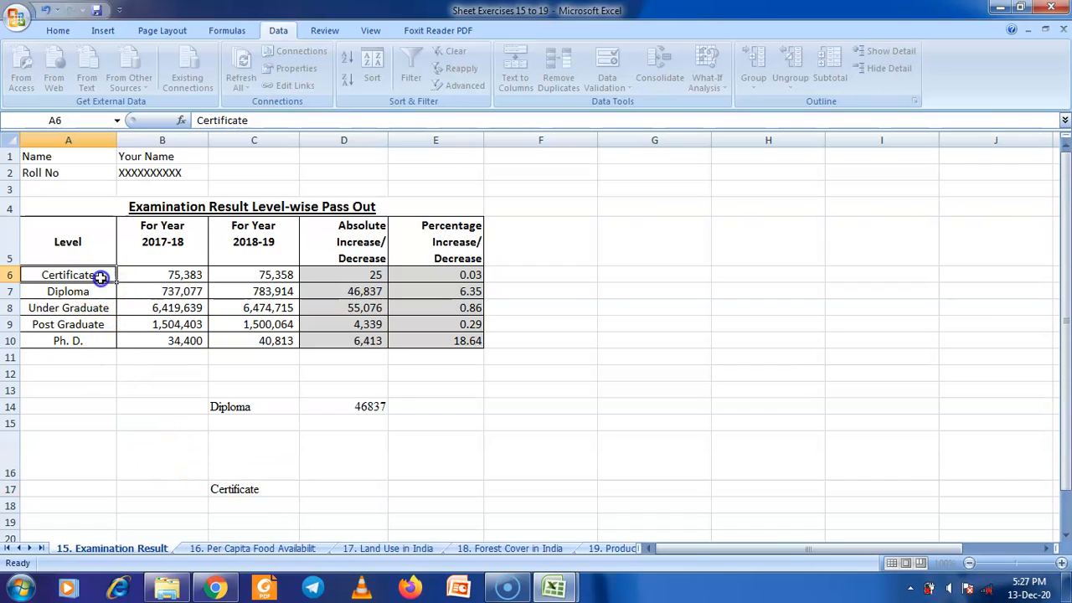
click(250, 483)
Step: Enter =VLOOKUP(C17,A6:E10,4,0) in D17 to return the Absolute Increase/Decrease for the level in C17
click(369, 488)
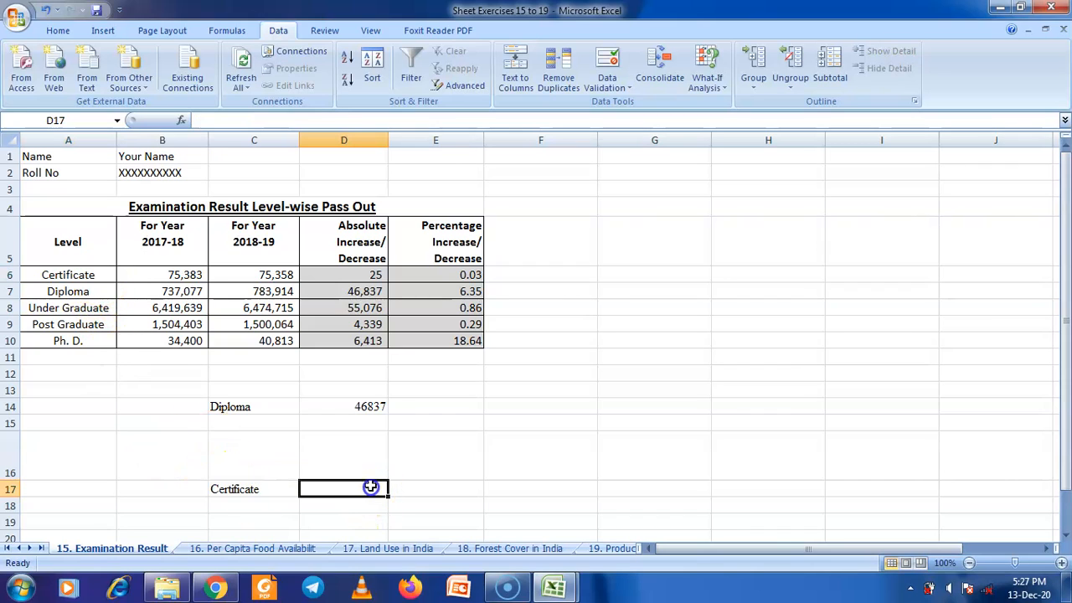
text(=VLL)
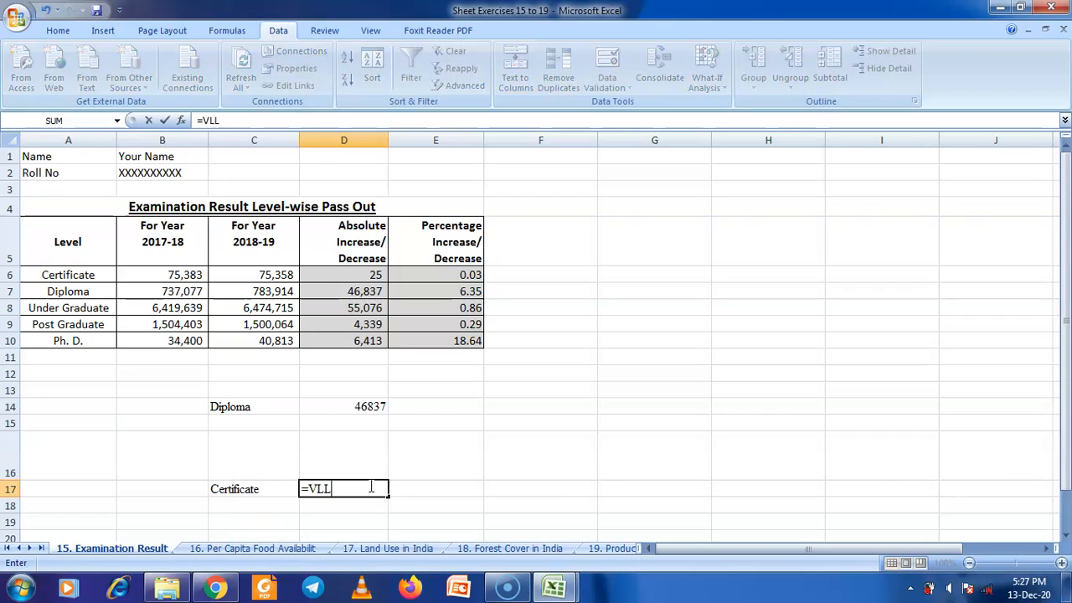
key(BackSpace)
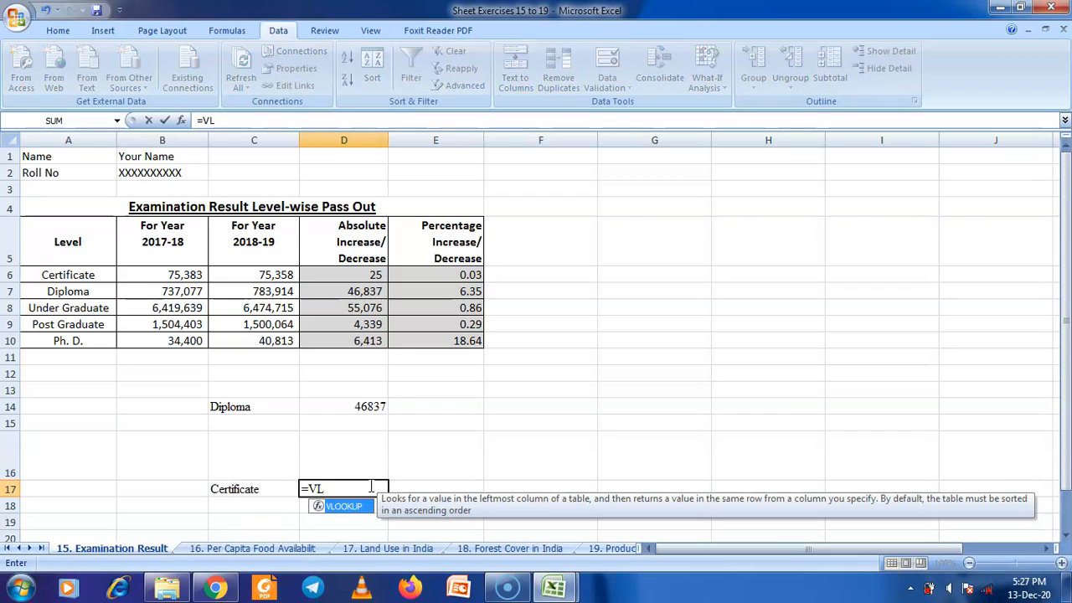
click(352, 510)
double_click(352, 510)
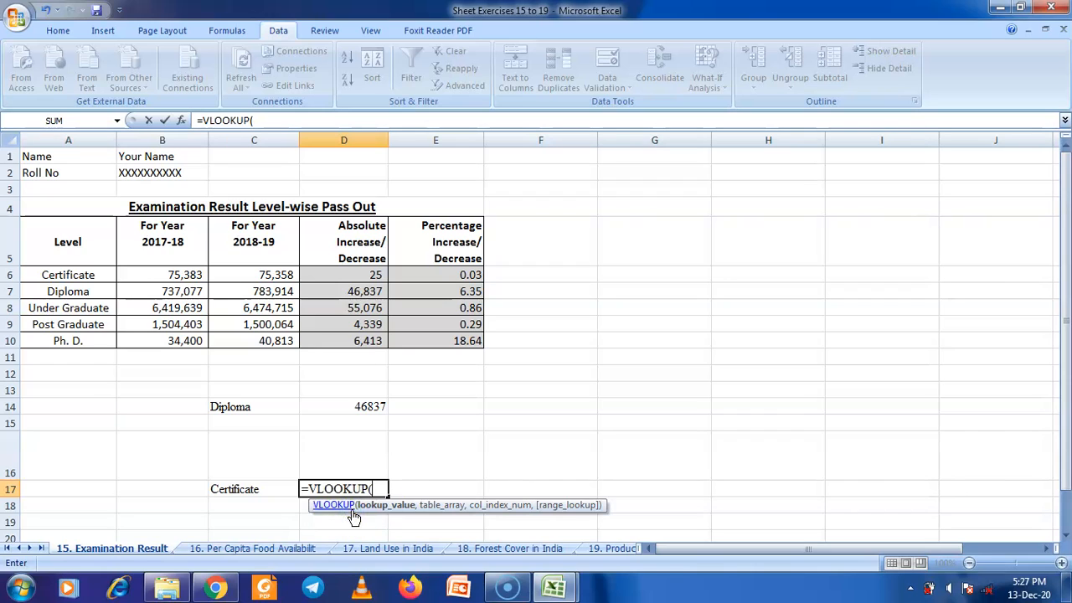
click(270, 487)
text(,)
drag(103, 276, 473, 350)
text(,)
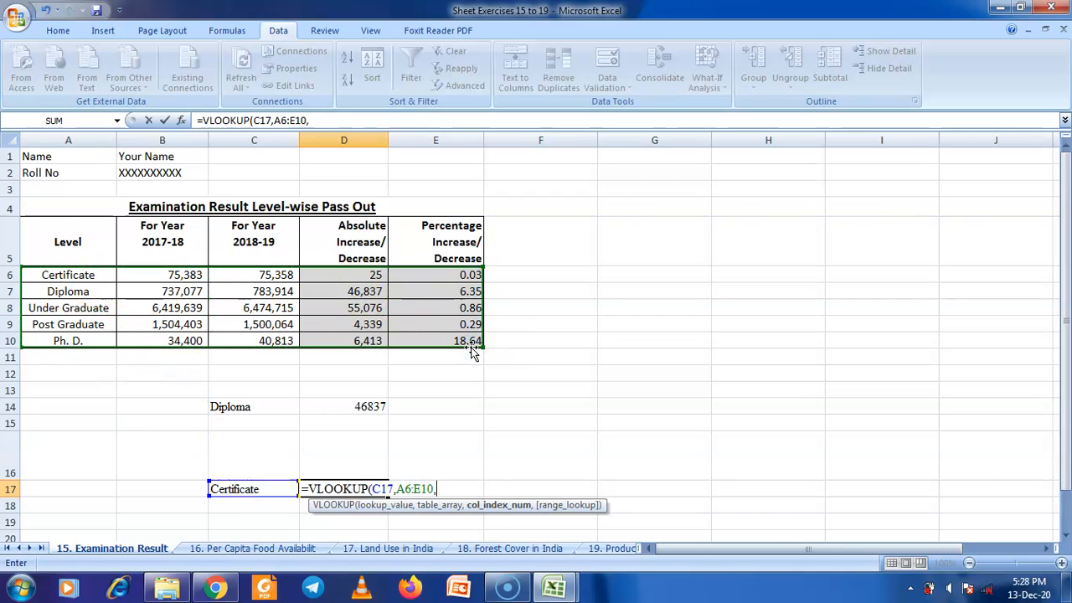
text(4)
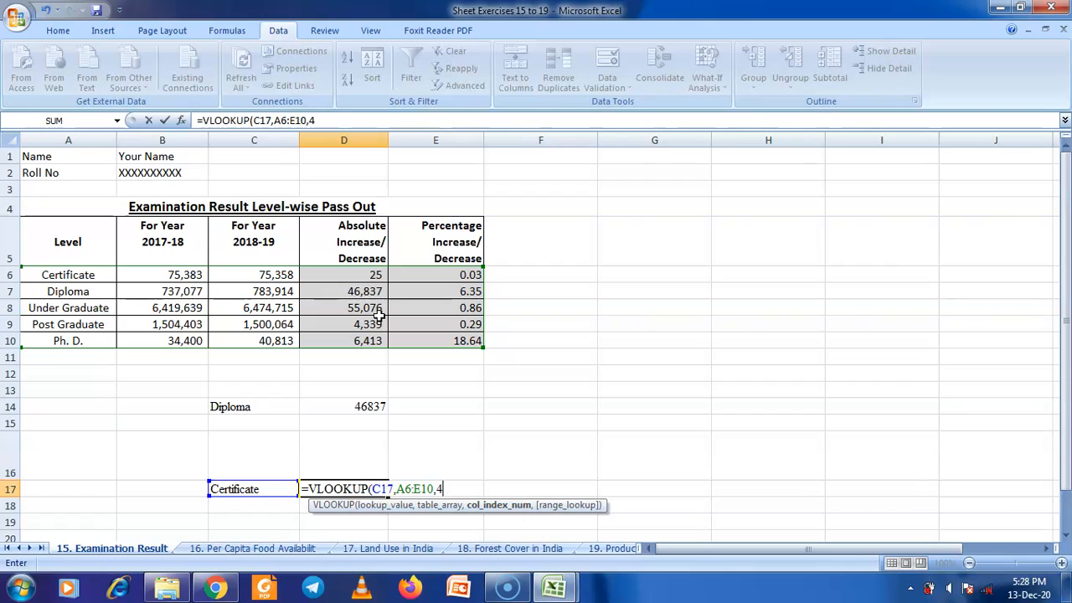
text(,0))
key(Return)
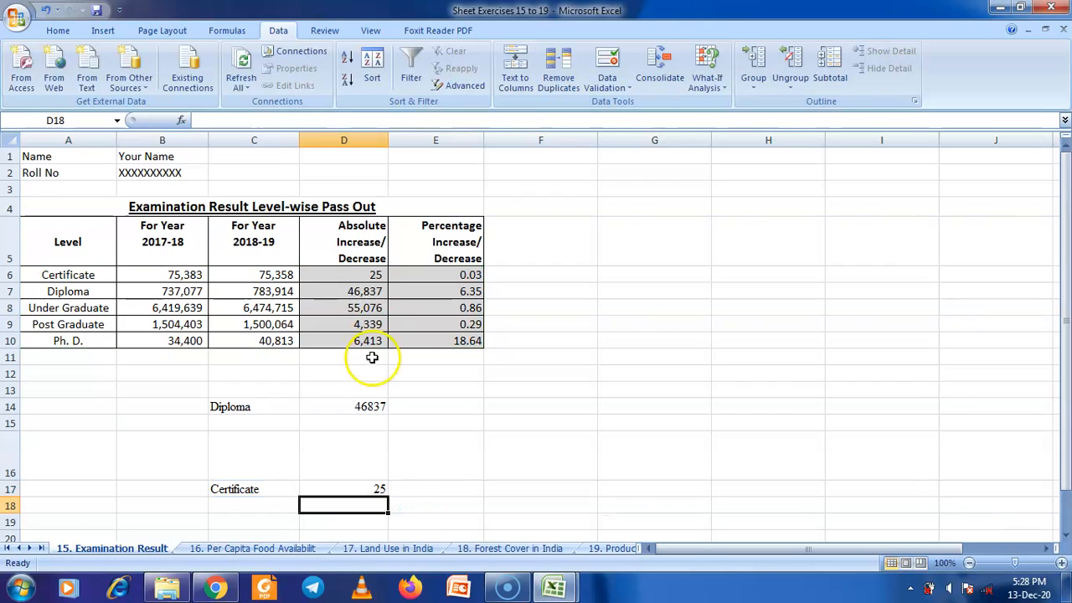
Step: Add a trailing space to Certificate in A6 and check the lookup result in D17
click(281, 484)
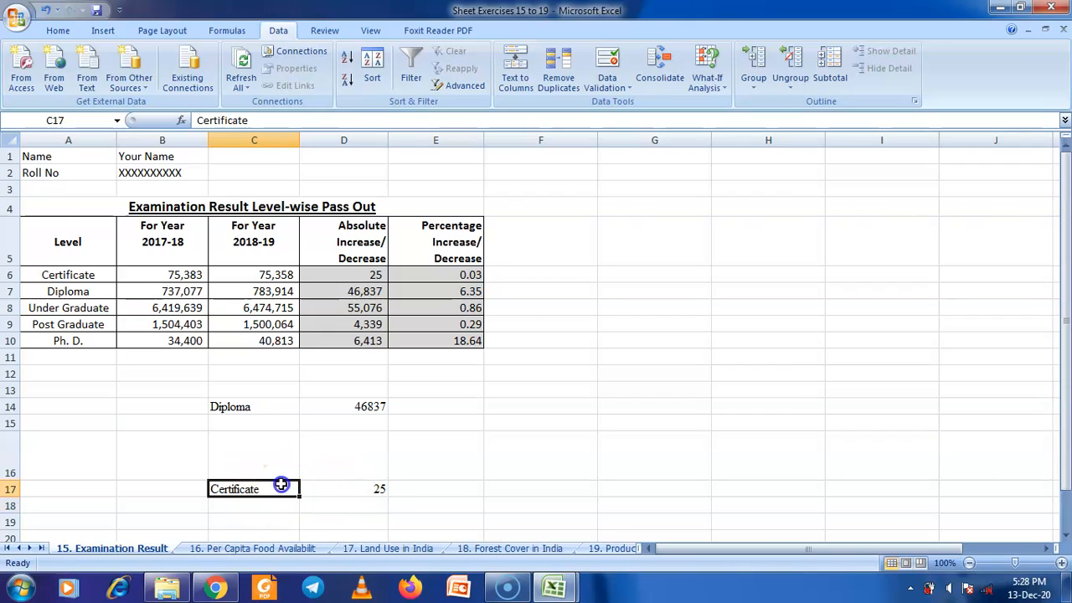
click(105, 277)
double_click(104, 276)
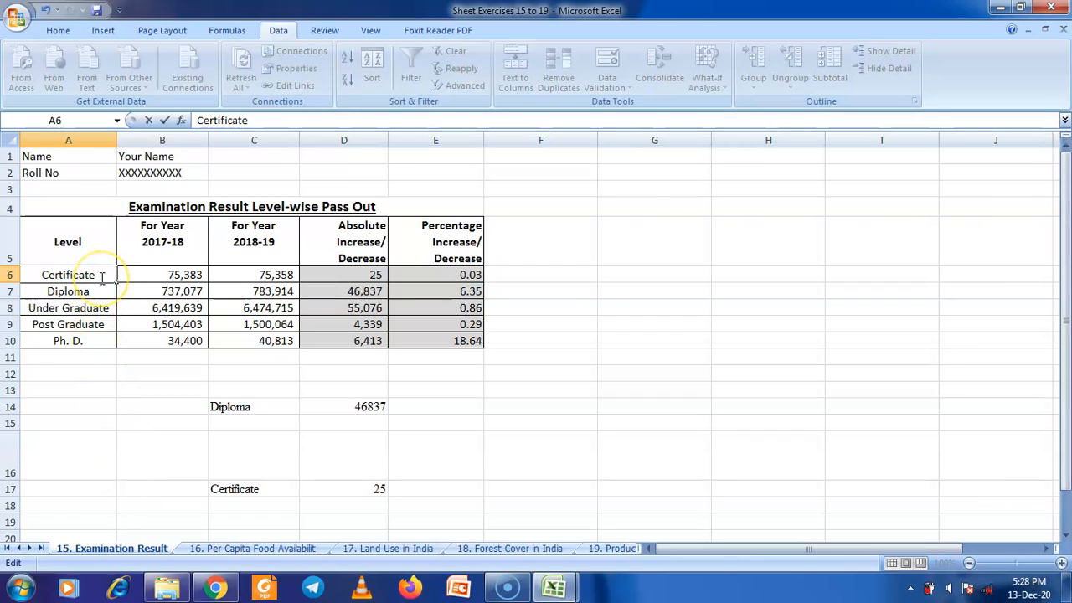
key(Return)
click(368, 490)
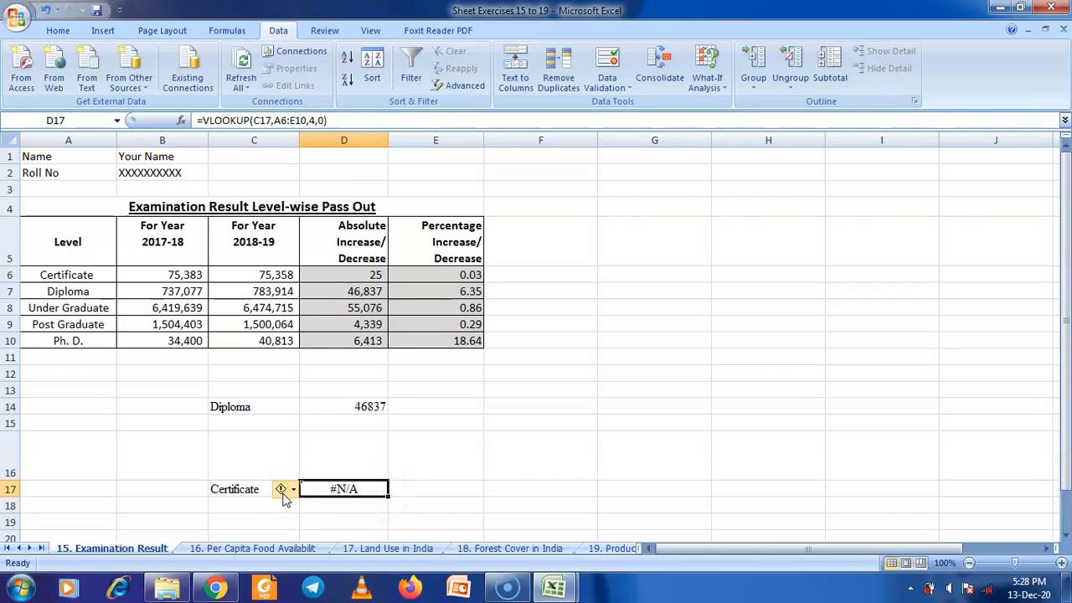
Step: Compare the text of C17 and A6 for extra spaces and review the D17 lookup formula
click(236, 489)
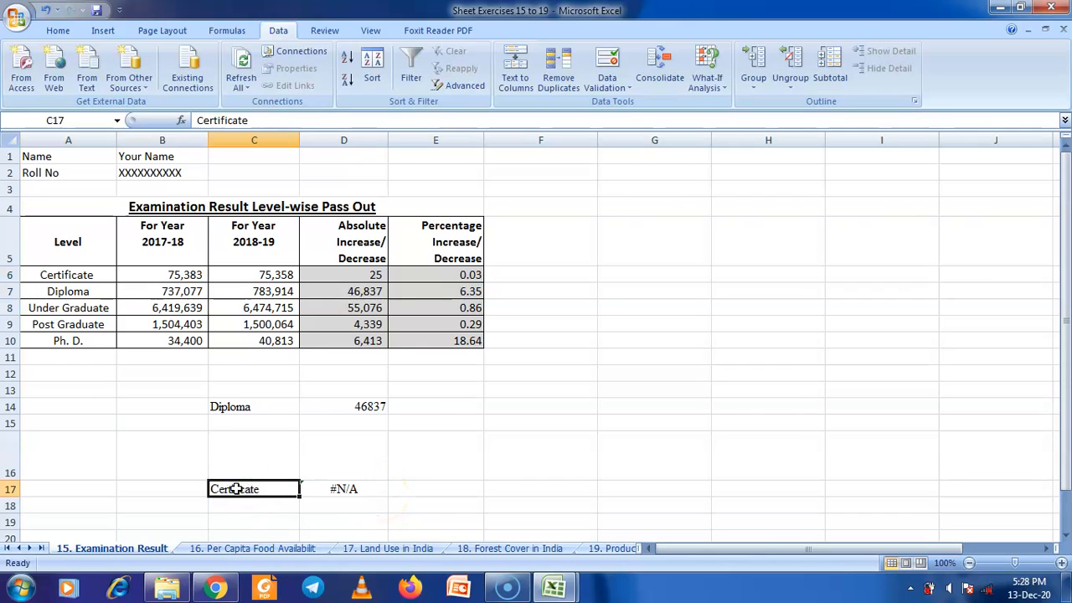
double_click(92, 276)
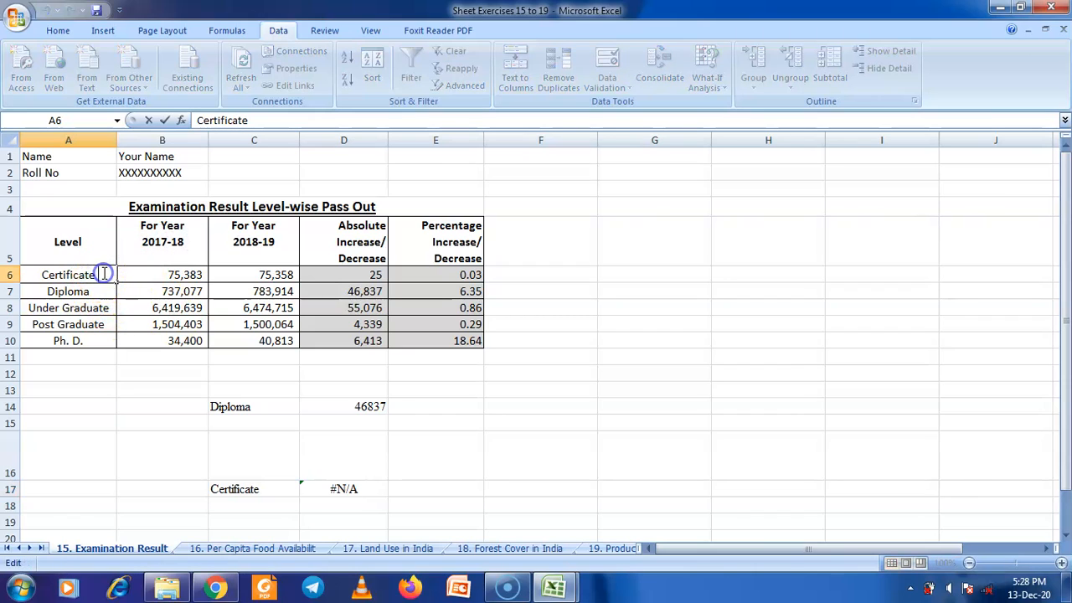
double_click(247, 489)
drag(268, 490, 257, 491)
click(96, 275)
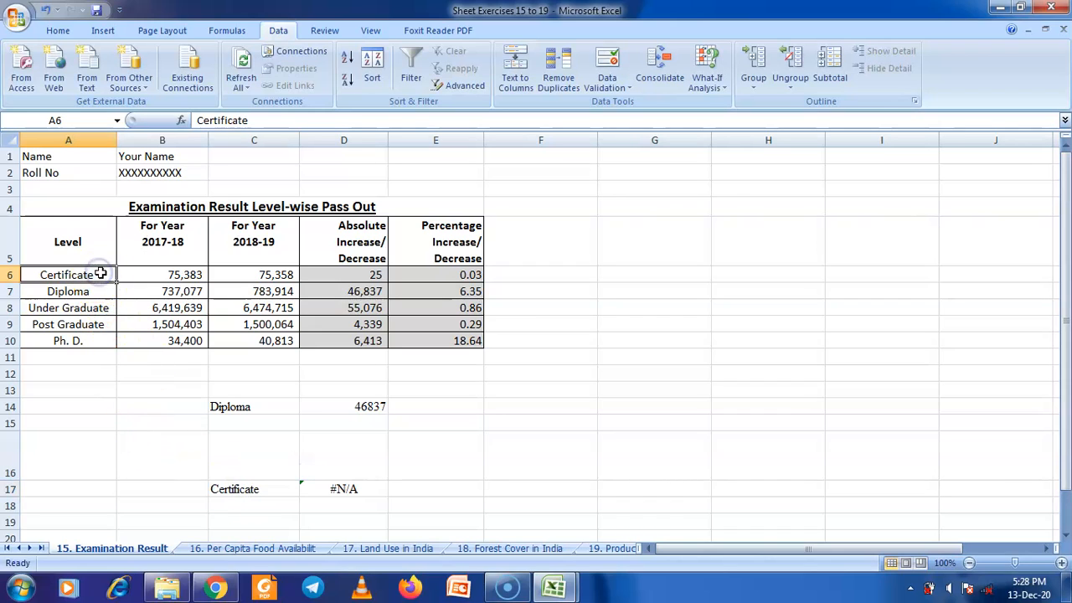
double_click(100, 274)
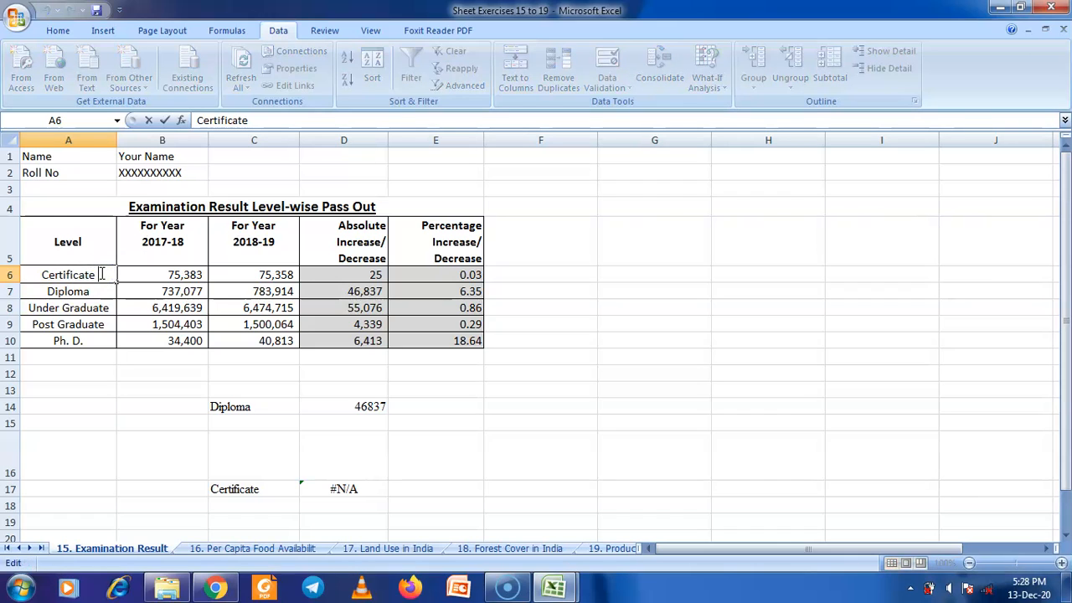
click(366, 491)
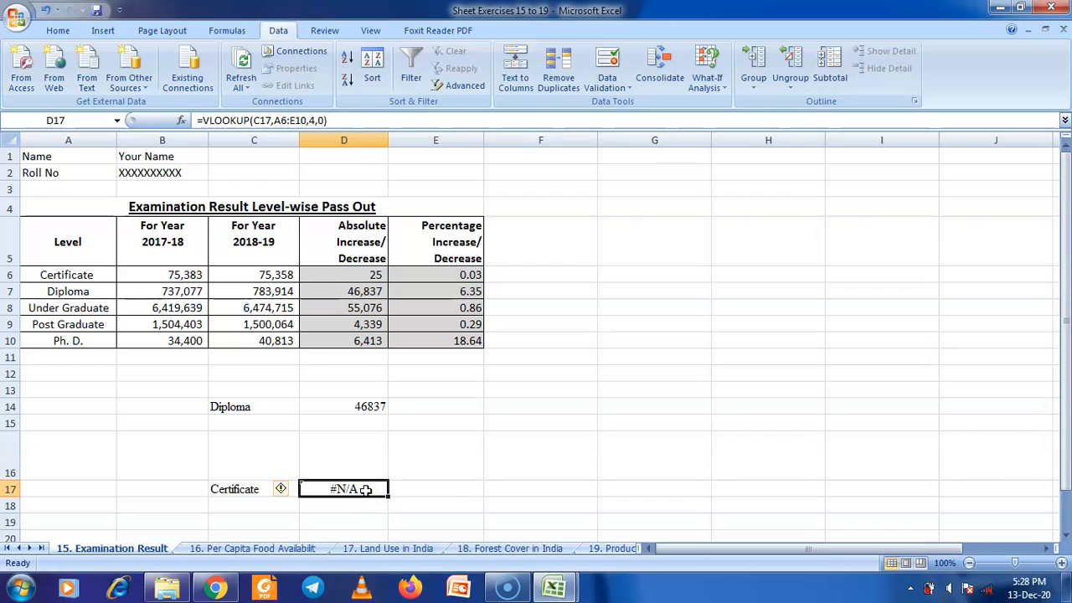
Step: Clear the lookup values and formulas in C14:D17 and check the level choices still offered in C14
drag(280, 407, 374, 490)
key(Delete)
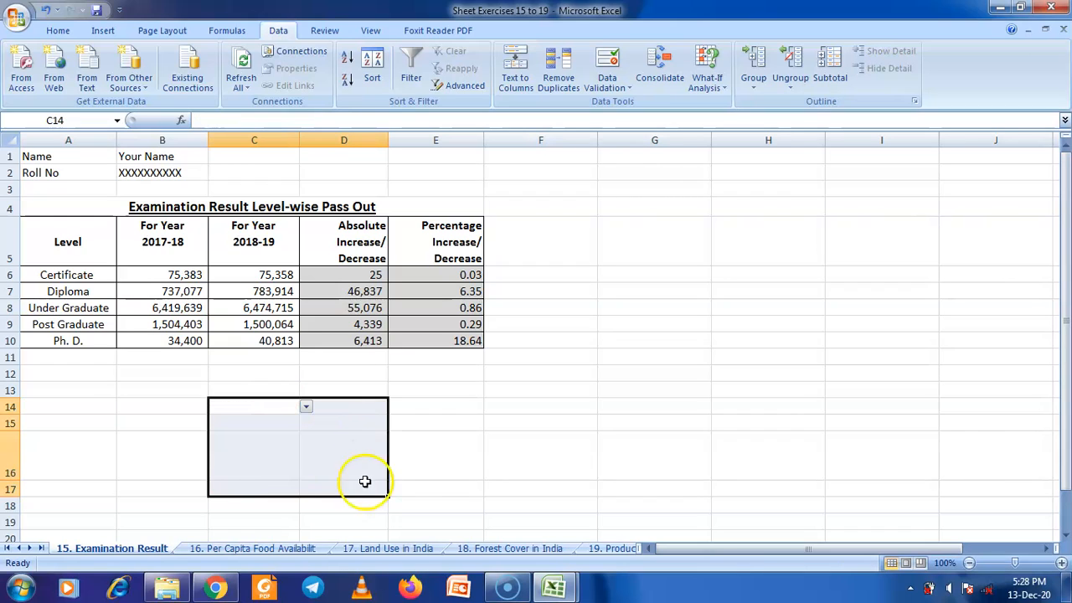
click(306, 408)
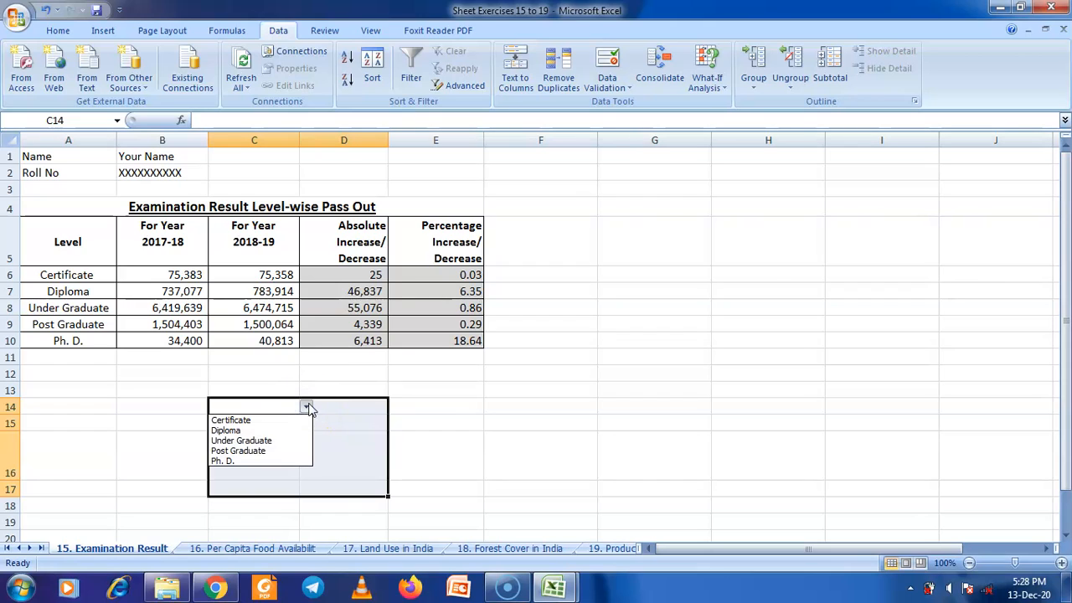
click(307, 408)
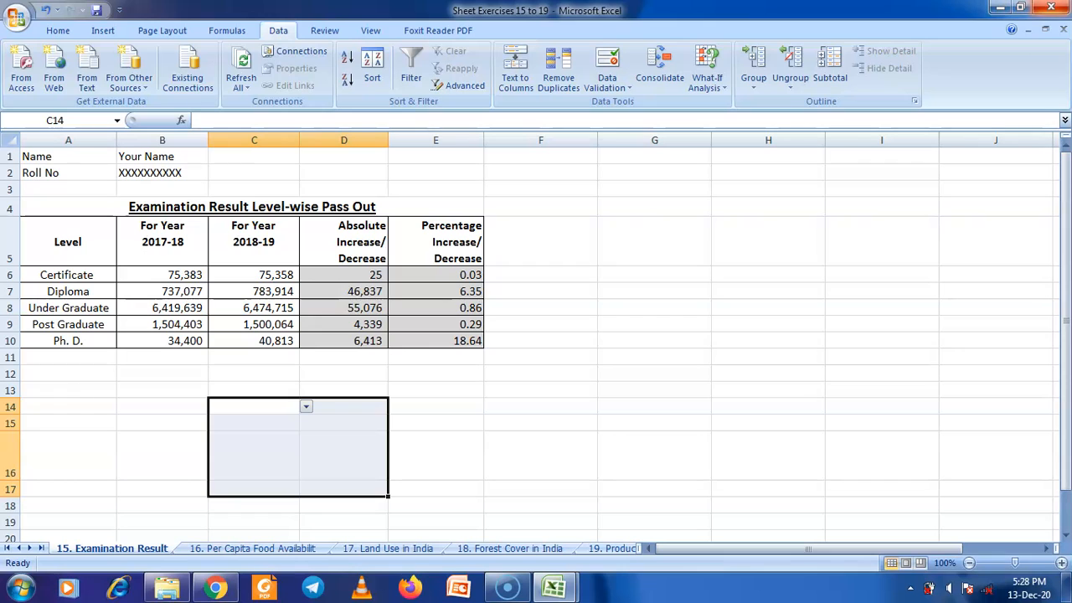
Step: Close the Sheet Exercises 15 to 19 workbook and show the Raw Data sheet of the 2018 Pivot Table workbook
key(ctrl+w)
click(553, 334)
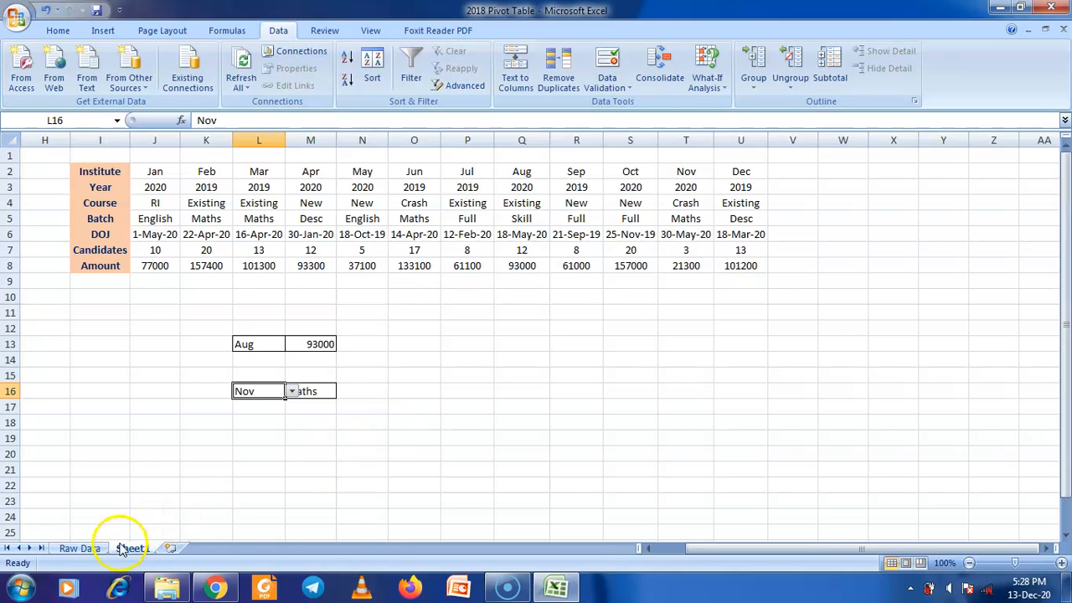
click(79, 548)
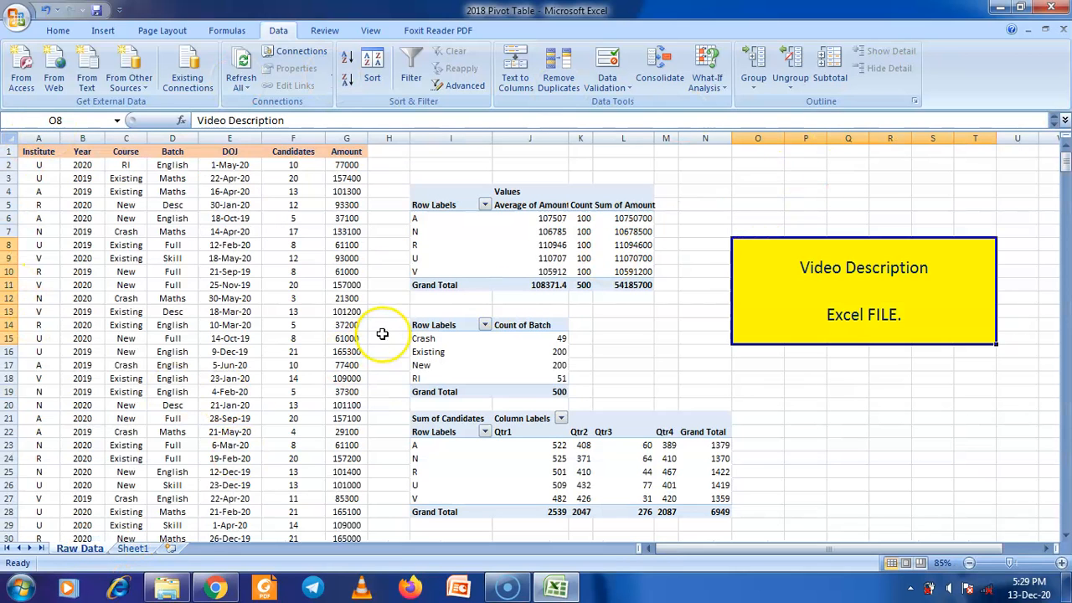